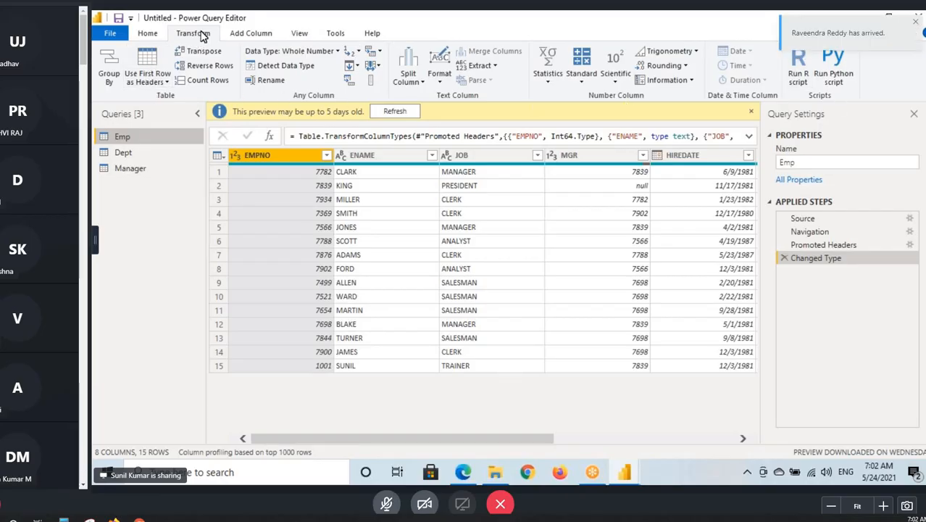
left_click(245, 33)
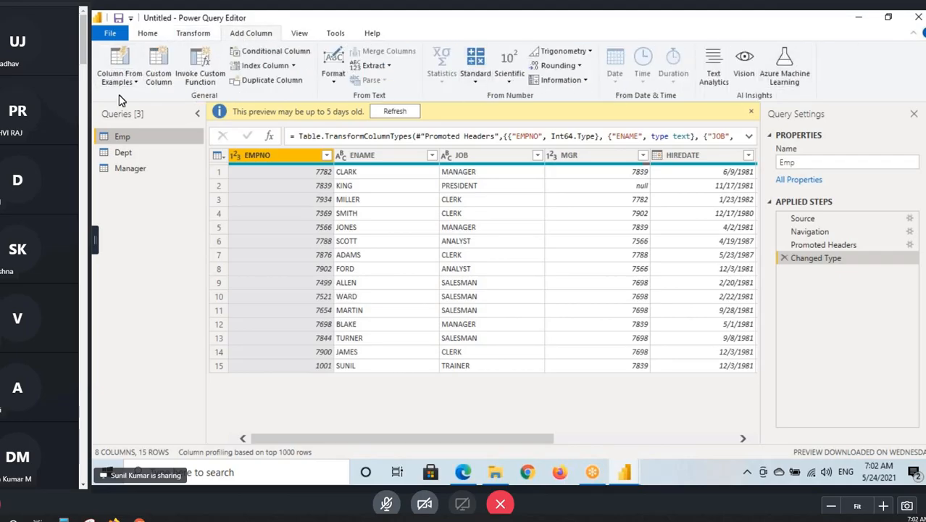
left_click(299, 33)
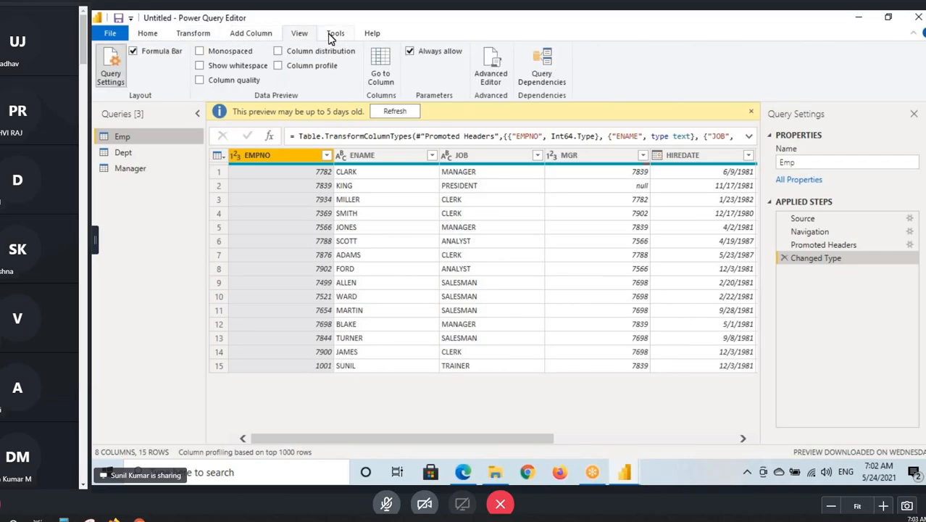
left_click(333, 34)
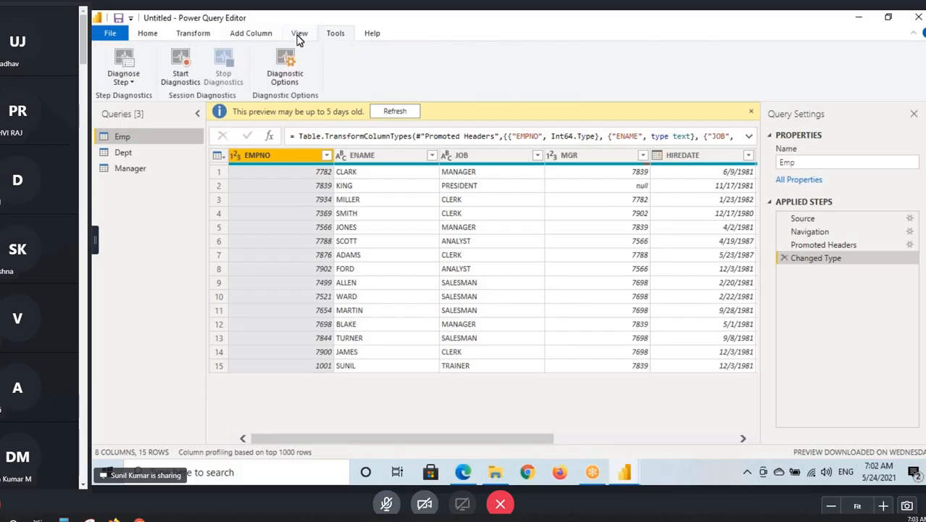
left_click(366, 36)
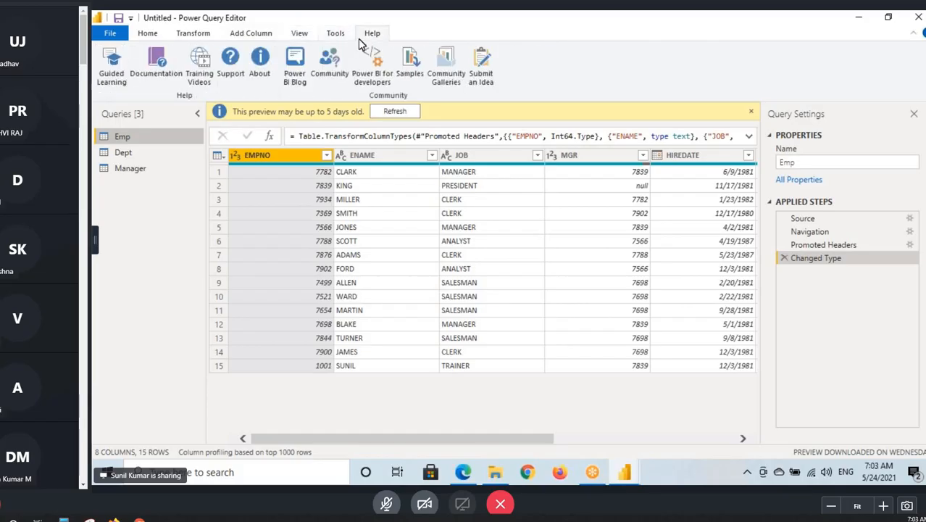
left_click(149, 34)
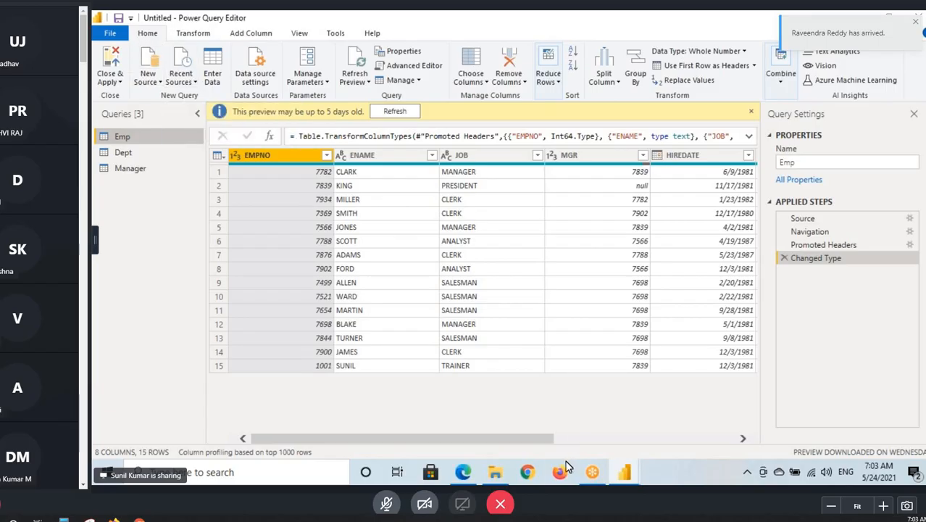
- Switch to File Explorer, open "7AM May 2021 - Power Query.txt" from Desktop - Sep 2020 > Desktop Backup1, and maximize it
left_click(495, 472)
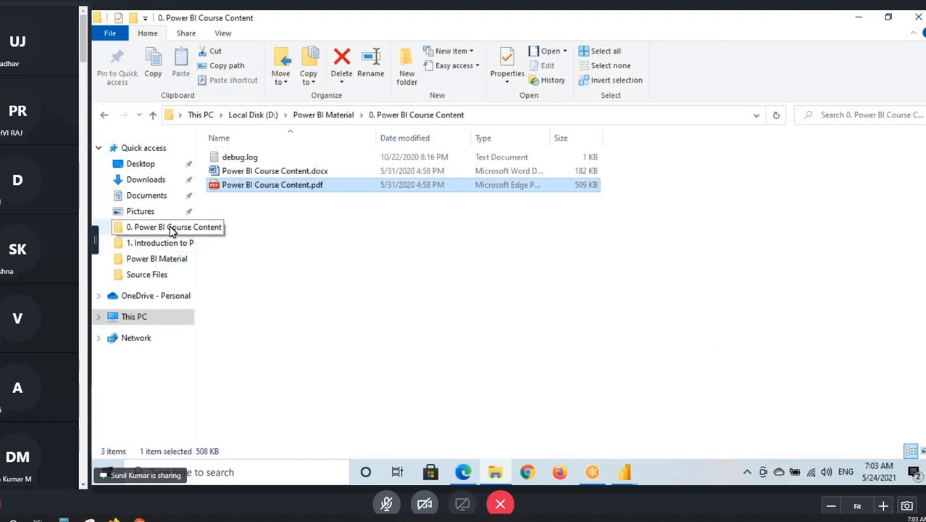
left_click(145, 149)
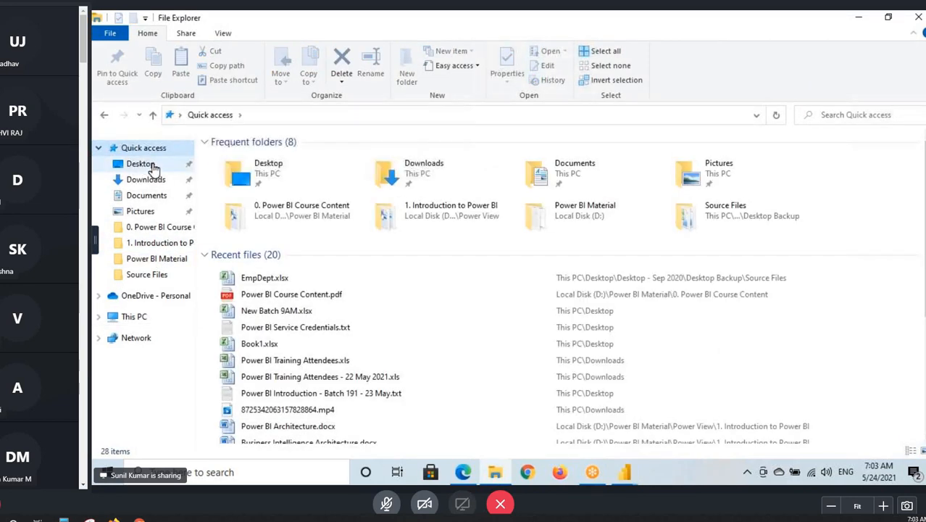
left_click(144, 165)
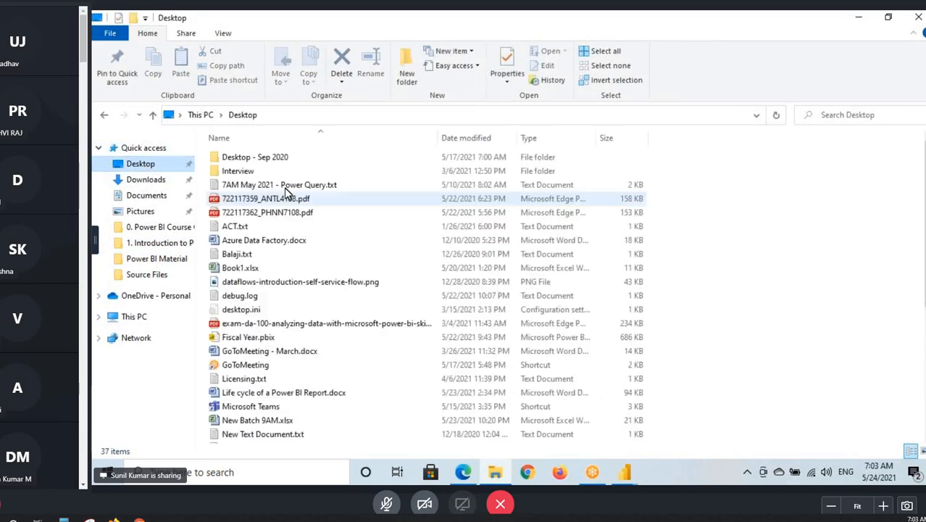
double_click(269, 157)
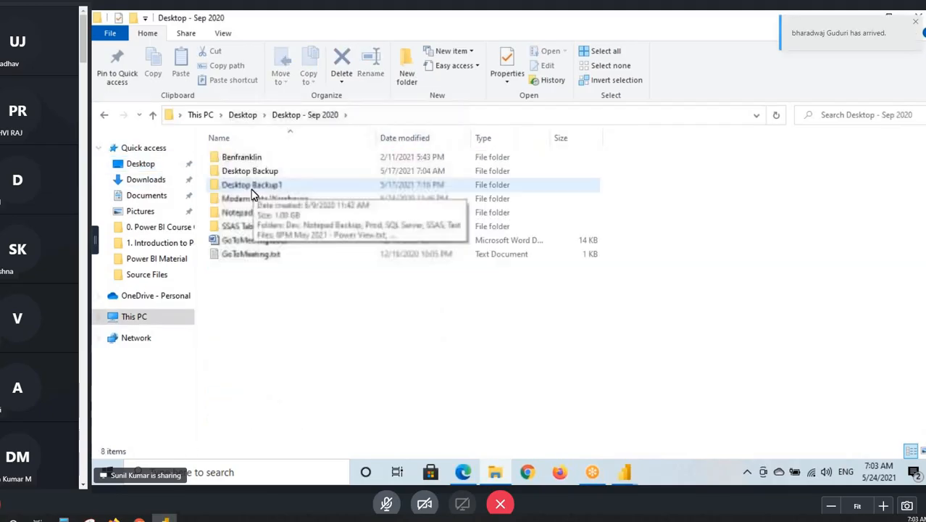
double_click(254, 193)
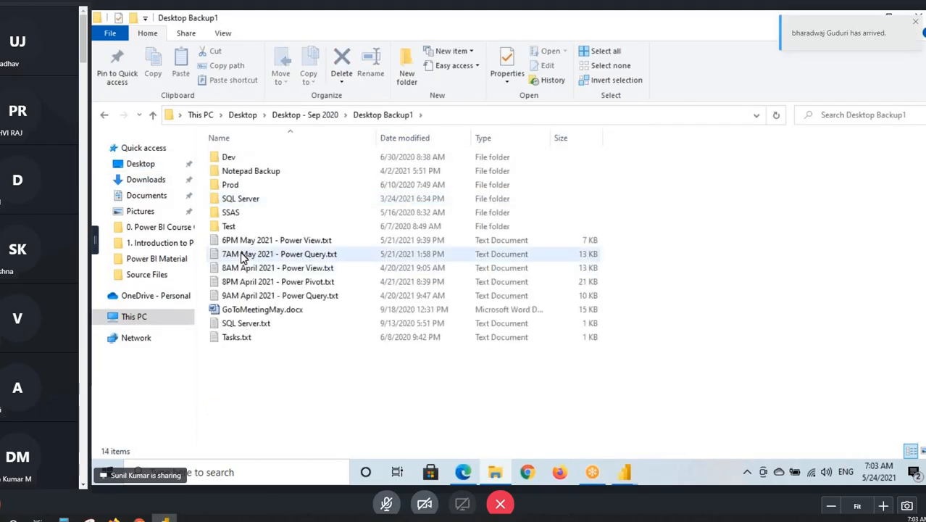
left_click(250, 256)
double_click(295, 248)
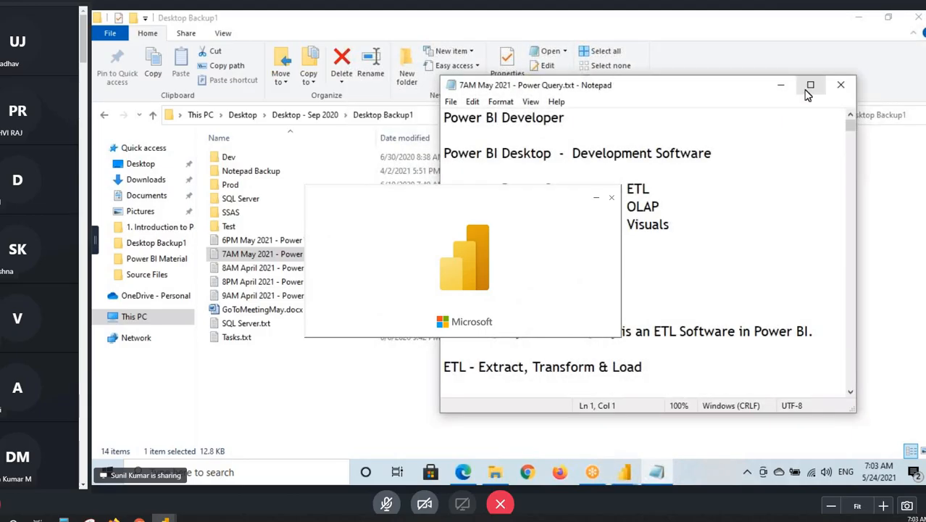
left_click(809, 83)
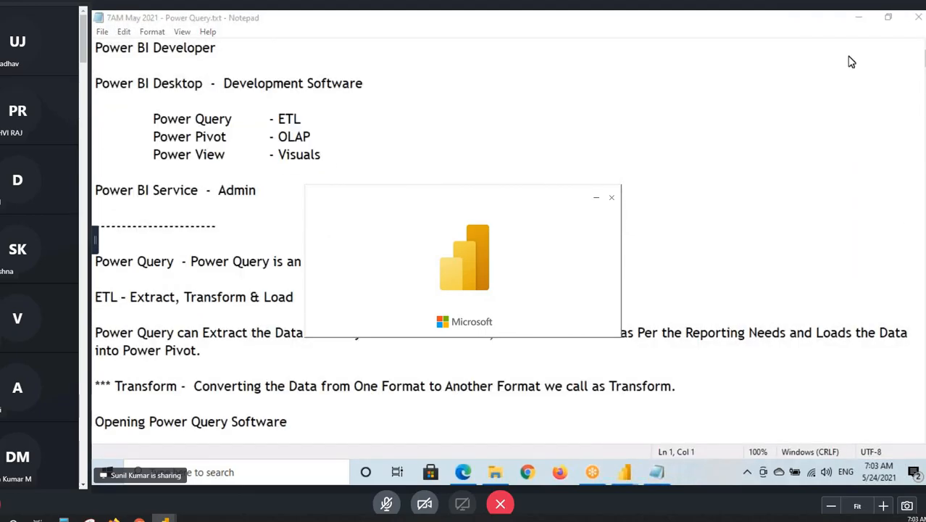
- Add a dashed separator line and the heading "Home Tab Options" at the end of the notes
left_click_drag(923, 59, 923, 209)
left_click_drag(848, 211, 832, 263)
left_click(832, 263)
left_click_drag(923, 206, 923, 251)
scroll(254, 284, "down", 15)
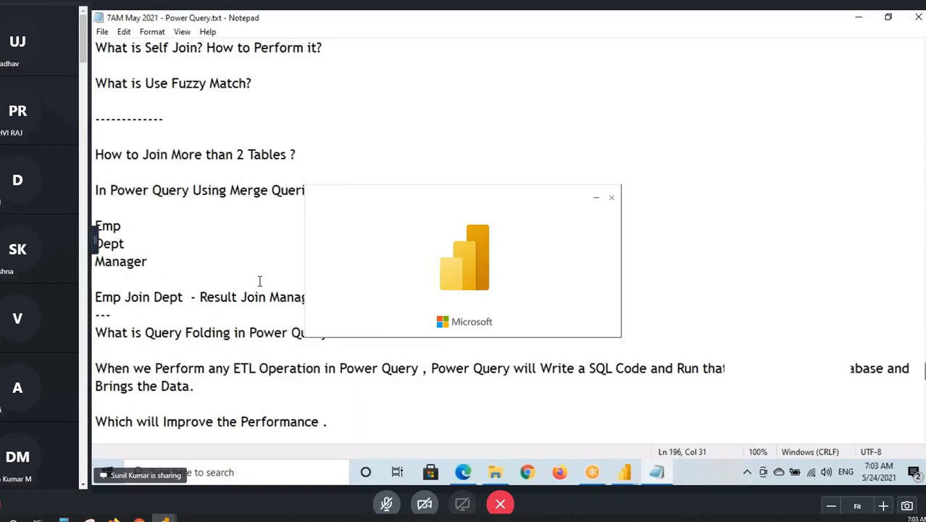
scroll(250, 282, "down", 10)
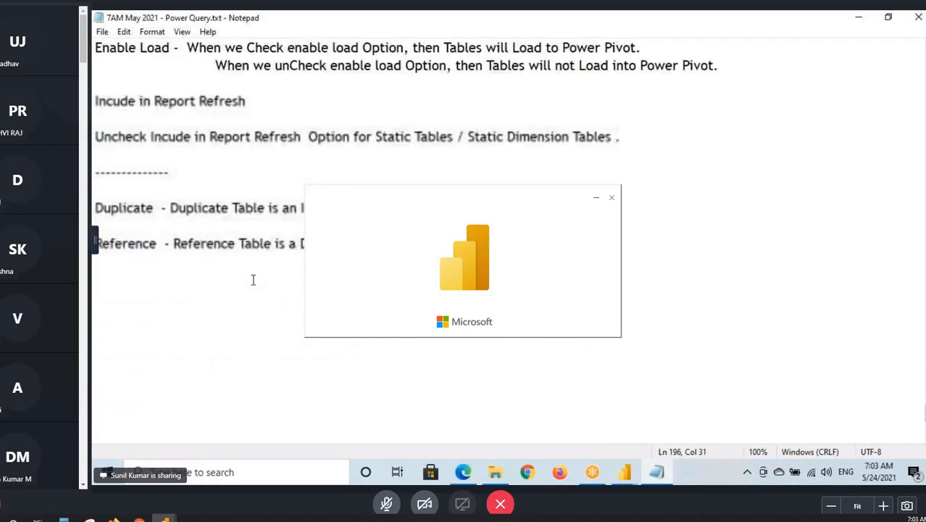
left_click(113, 274)
type("-------------")
key("Return")
key("Return")
type("Ho")
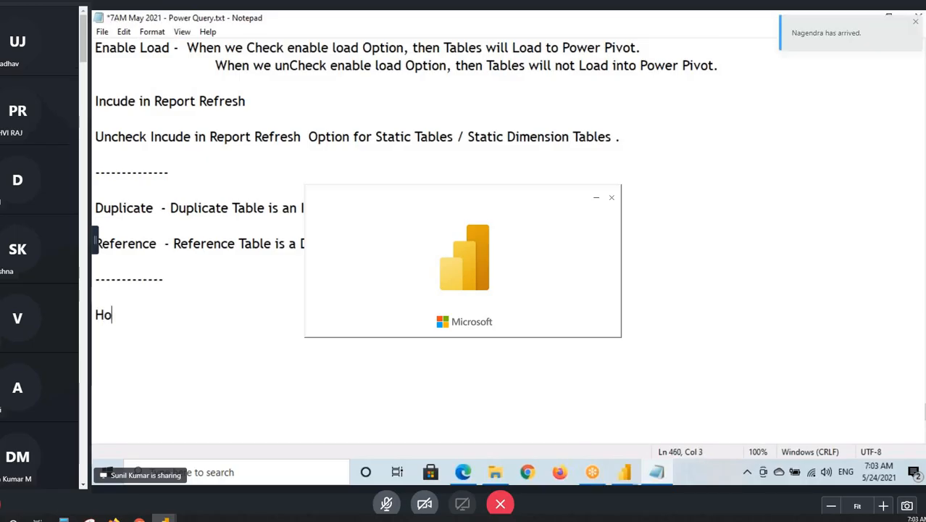
type("me Tab Op")
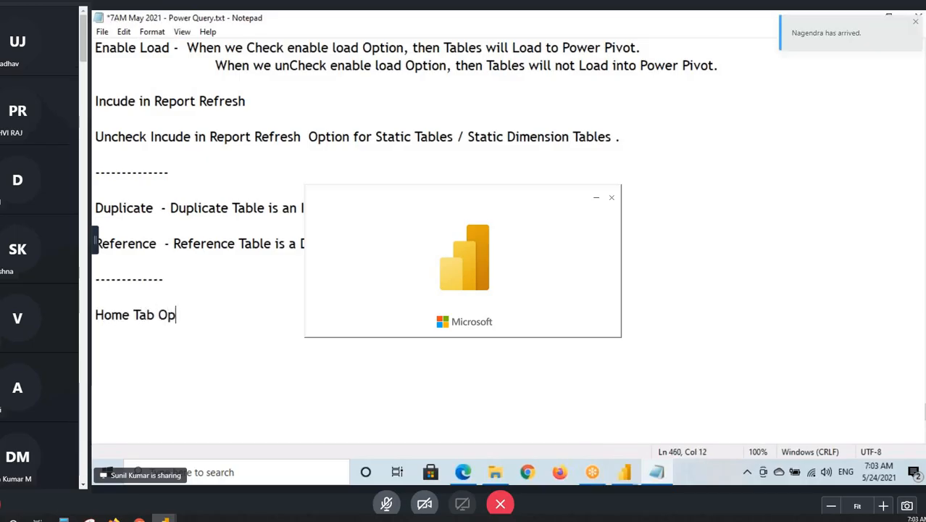
type("tions")
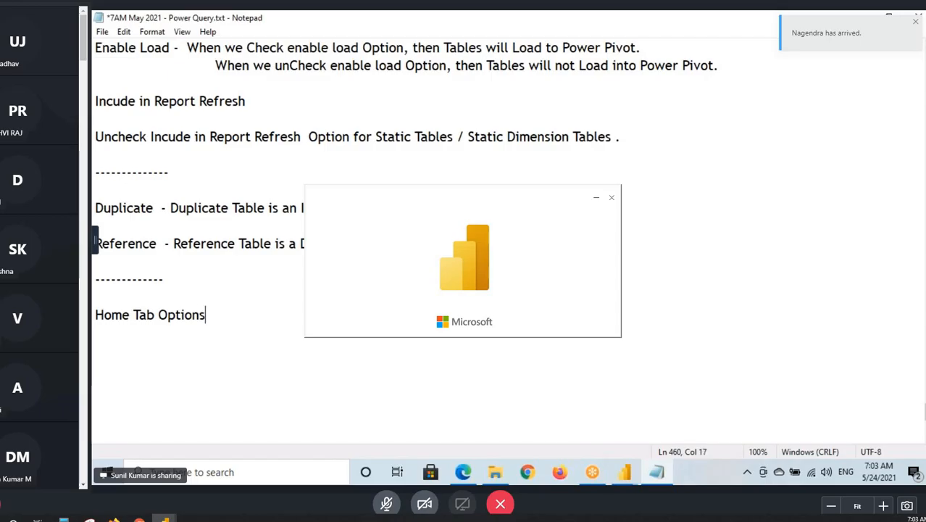
key("Return")
key("Return")
- Switch to the Power Query Editor and temporarily outline Home and the Close & Apply command with red rectangles
mouse_move(624, 472)
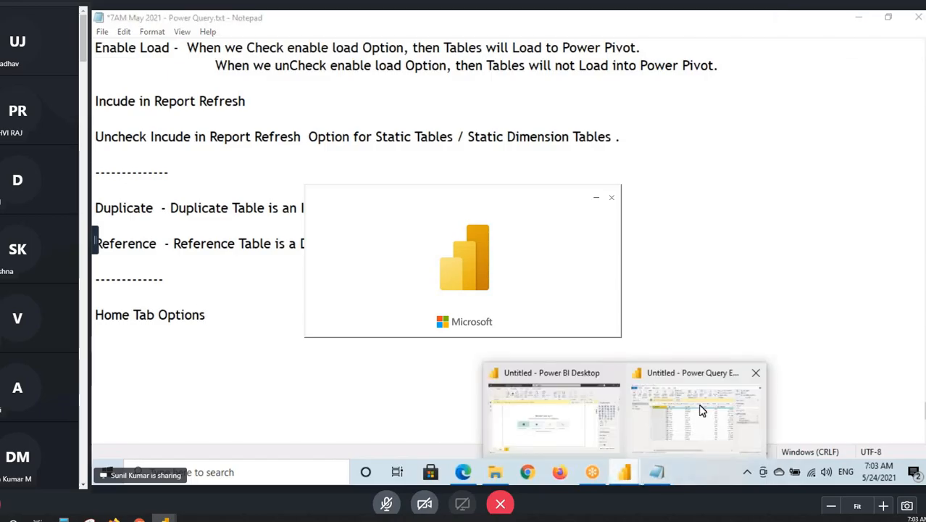
left_click(729, 424)
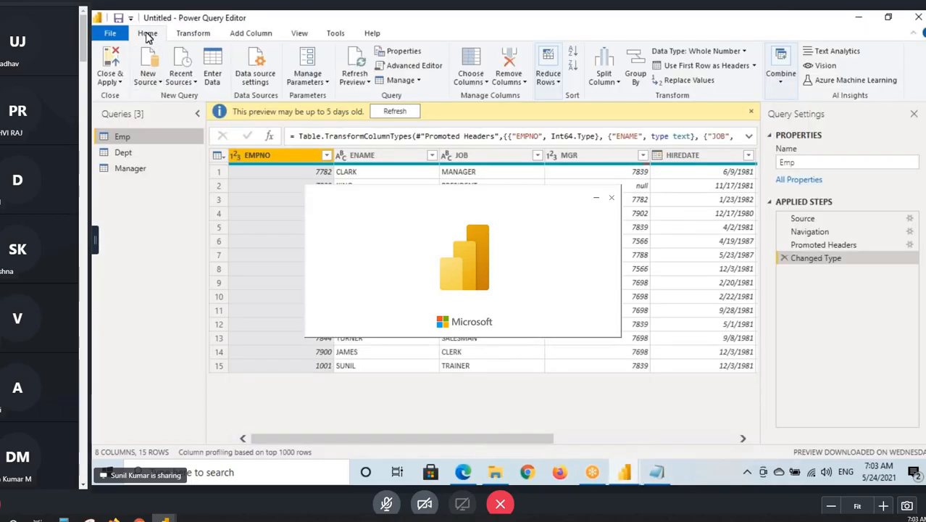
key("ctrl+2")
left_click_drag(132, 31, 171, 42)
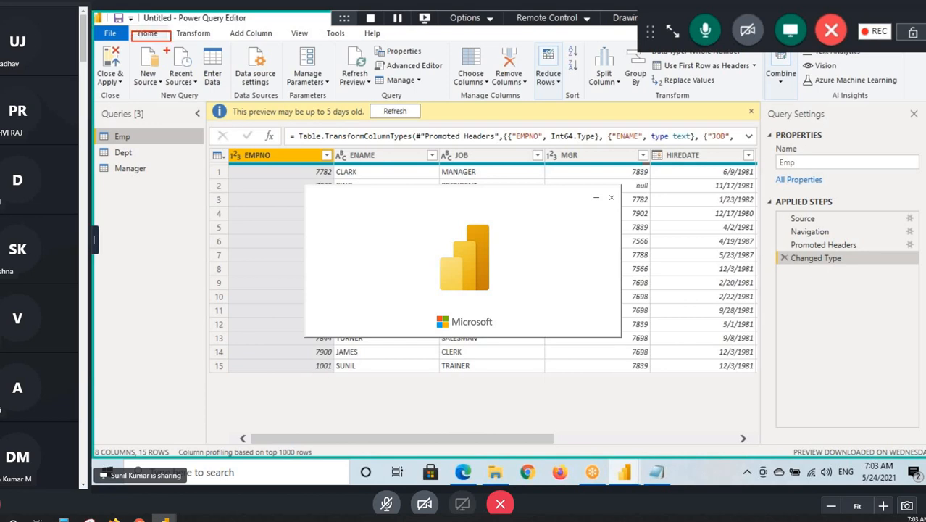
left_click_drag(95, 45, 125, 89)
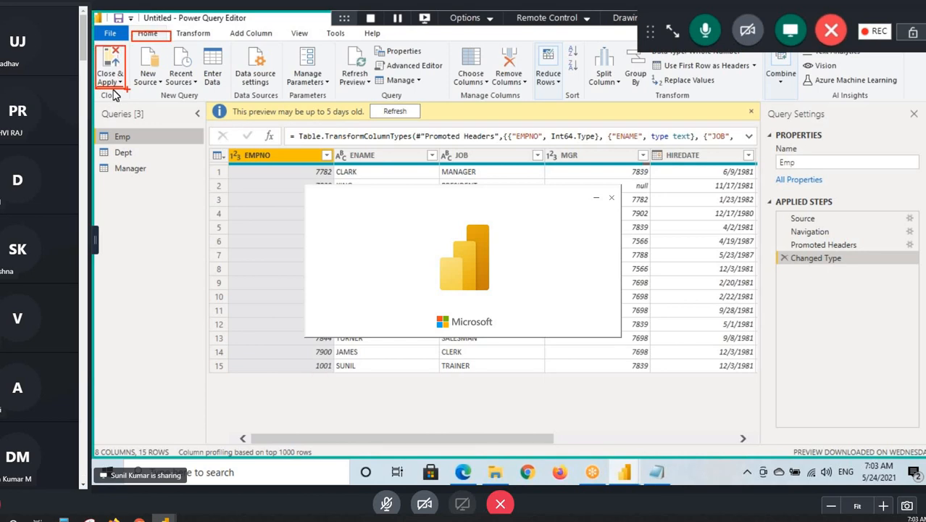
key("Escape")
- Import the Orders, People and Returns sheets from the Excel workbook Sample - Superstore.xlsx as new queries
left_click(148, 73)
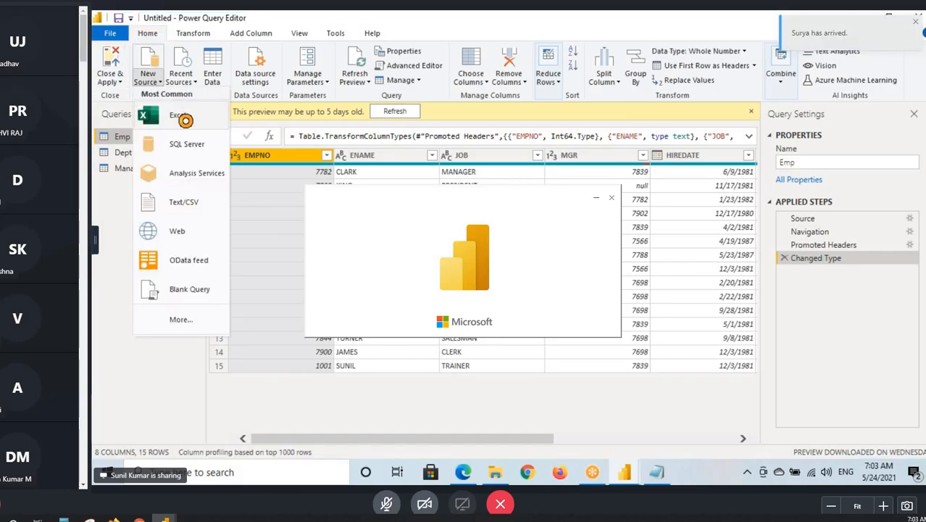
left_click(186, 118)
left_click(264, 134)
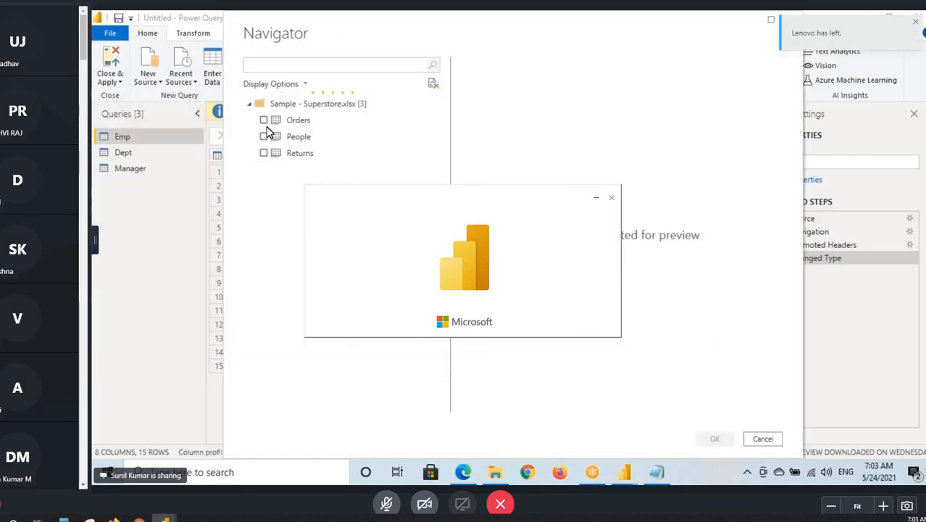
left_click(263, 120)
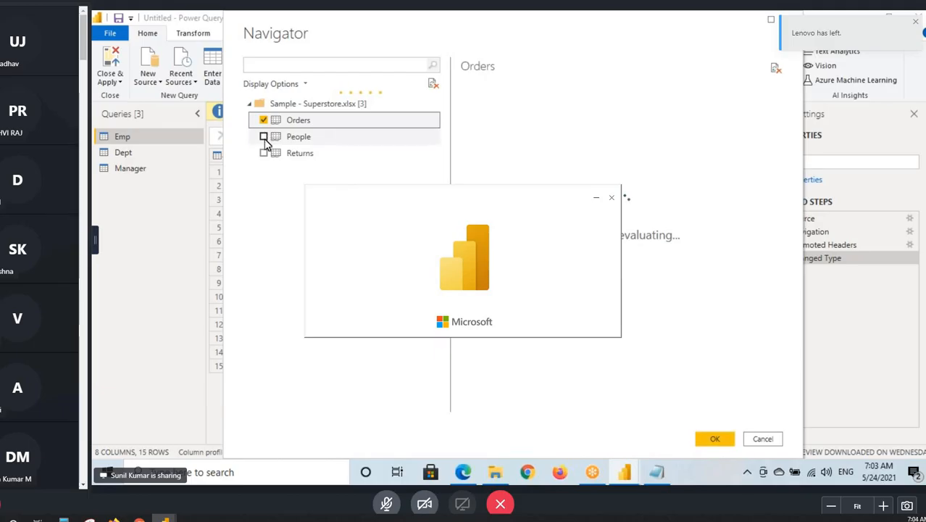
left_click(263, 136)
left_click(264, 153)
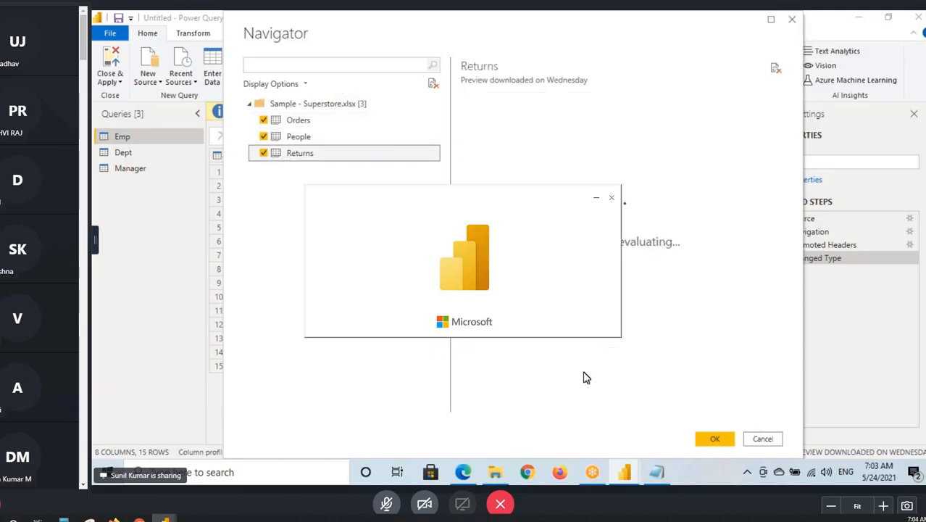
left_click(102, 225)
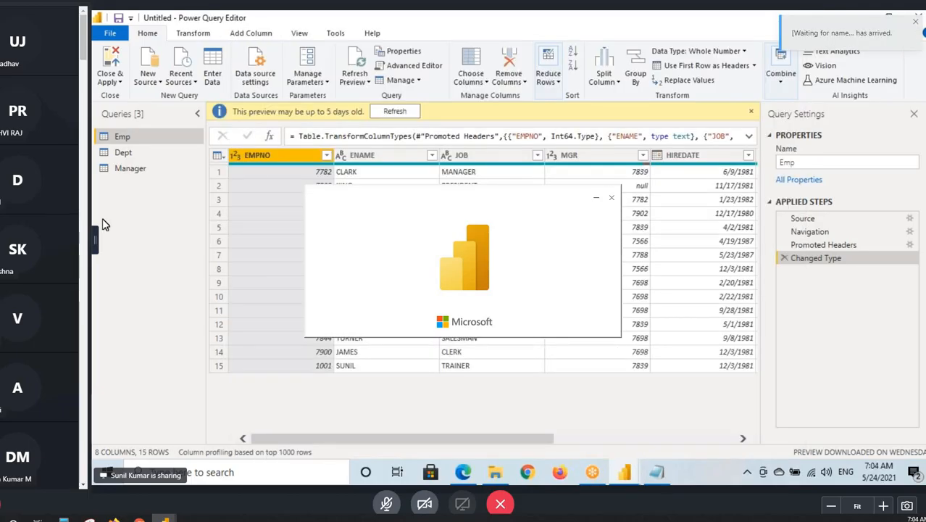
- Promote the first row to column headers in the People and Returns queries
left_click(124, 199)
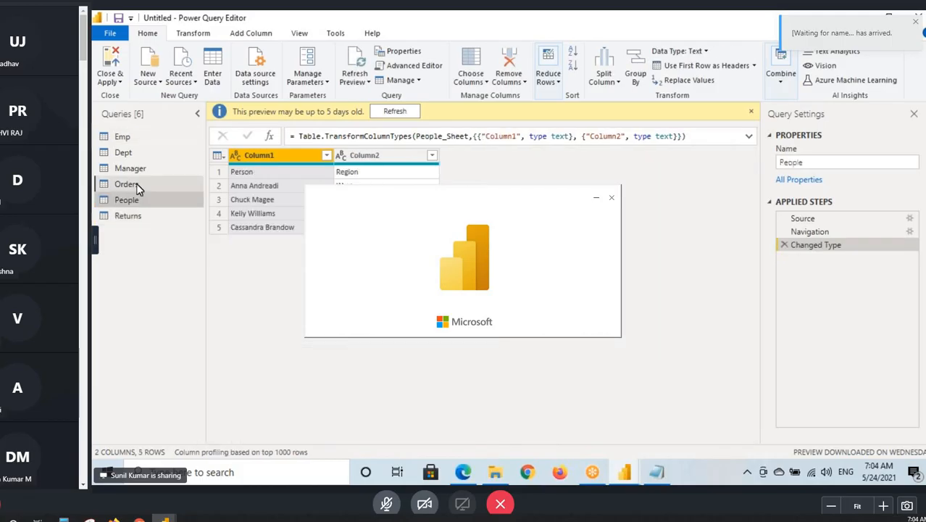
left_click(137, 187)
left_click(134, 199)
left_click(709, 66)
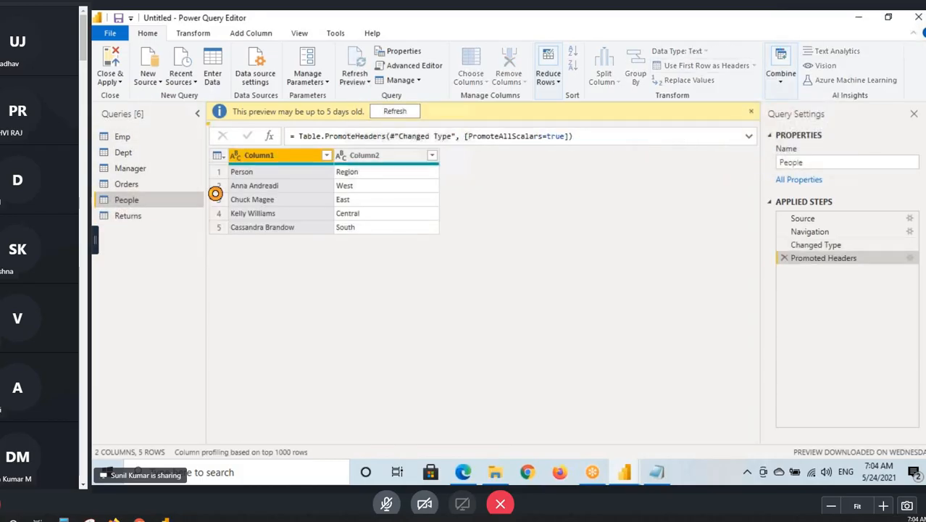
left_click(127, 215)
left_click(707, 65)
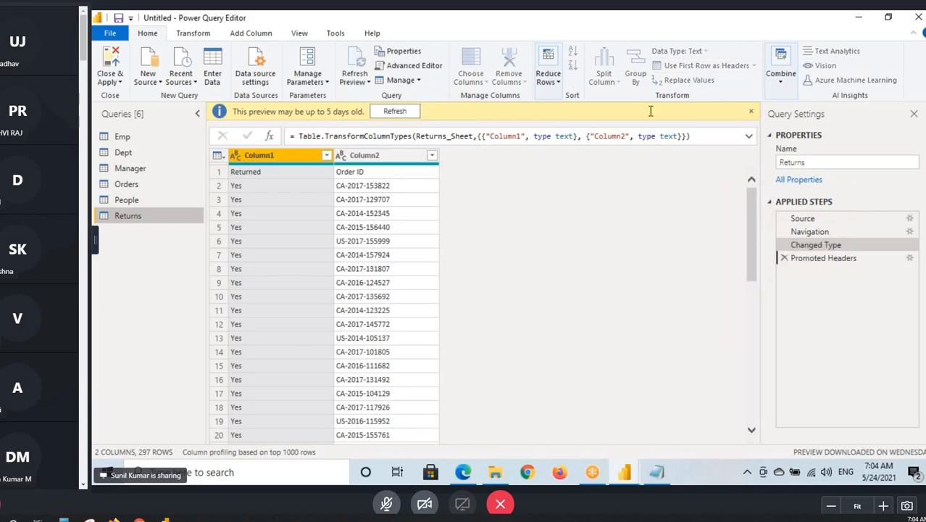
- Show the Close & Apply choices and temporarily outline Close & Apply, Apply and Close with red rectangles
left_click(110, 81)
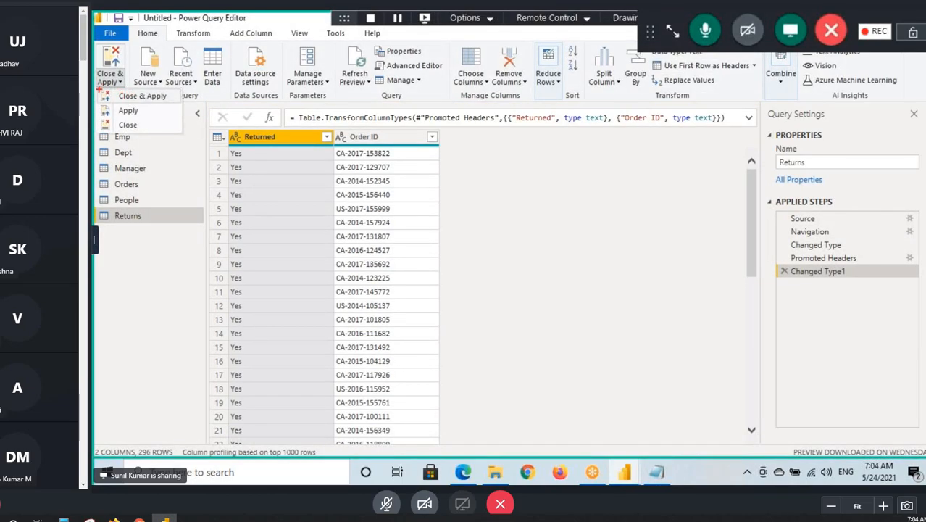
left_click_drag(98, 89, 186, 103)
left_click_drag(96, 104, 158, 118)
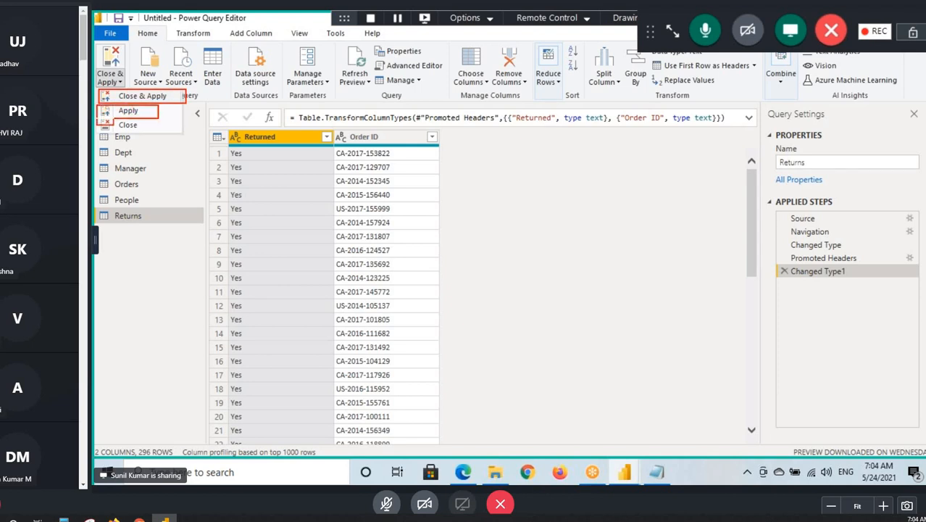
left_click_drag(97, 119, 154, 132)
left_click_drag(93, 70, 125, 89)
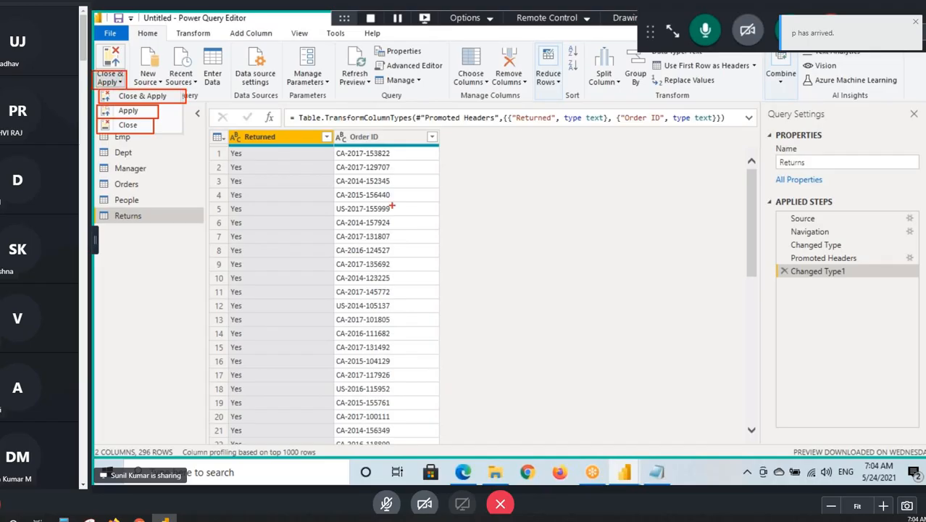
key("Escape")
- Switch back to the Notepad notes and add the line "Close & Apply" under the Home Tab Options heading
left_click(665, 472)
left_click(237, 313)
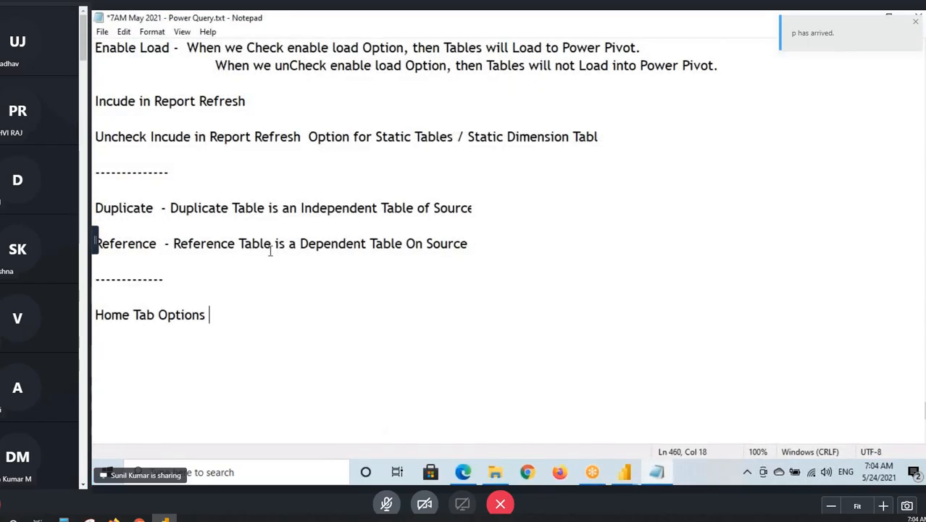
scroll(275, 254, "down", 2)
key("Return")
key("Return")
type("Close ")
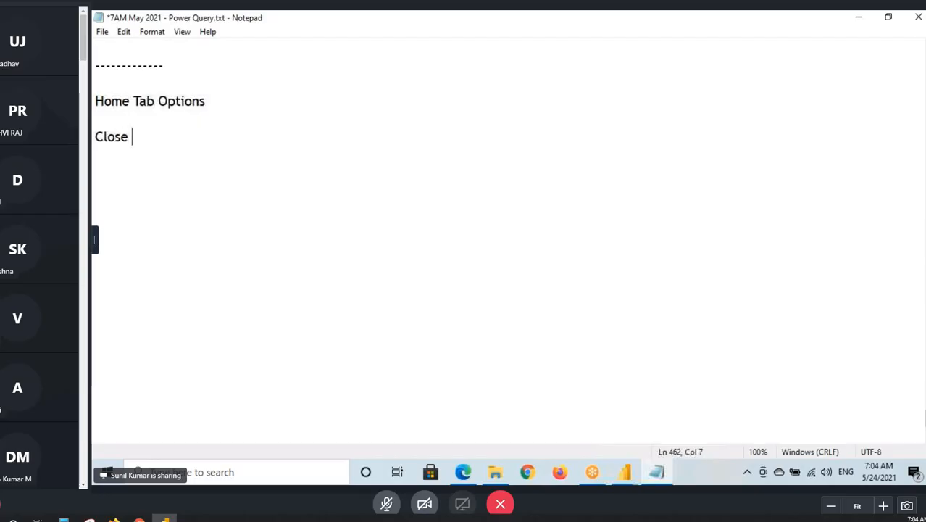
type("& Apply")
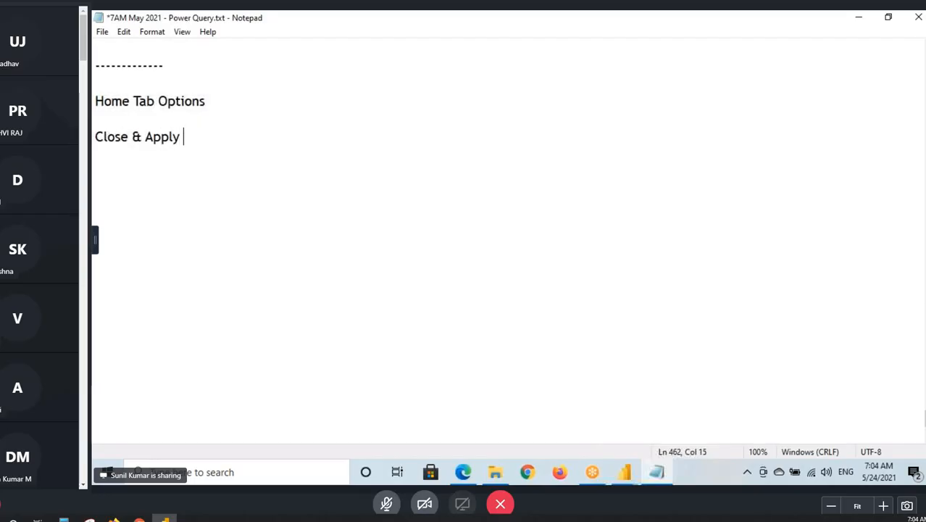
- Add the indented list item "1. Close & Apply" under the Close & Apply line
key("Return")
key("Return")
key("Tab")
left_click_drag(95, 137, 182, 137)
key("ctrl+c")
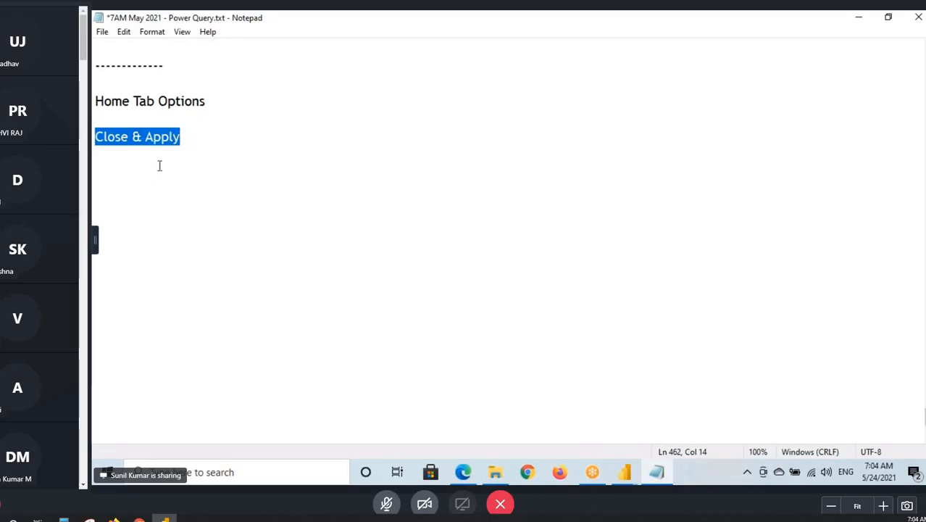
left_click(160, 162)
type("1.")
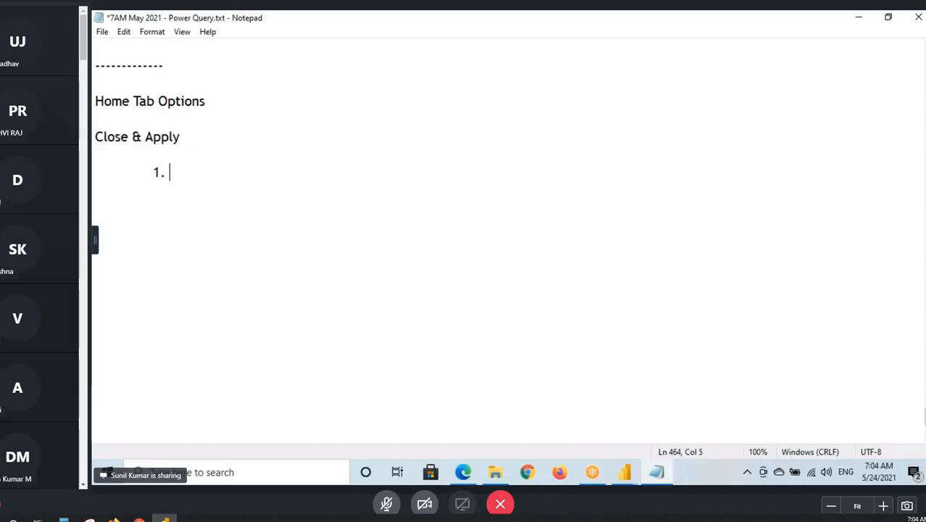
key("ctrl+v")
key("Return")
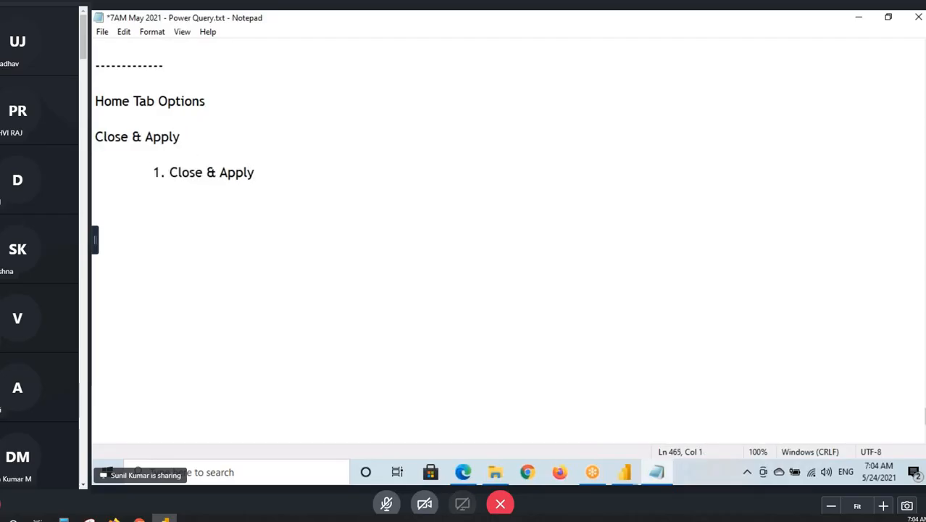
- Add the indented list items "2. Apply" and "3. Close" below the first item
key("Tab")
type("2. Apply")
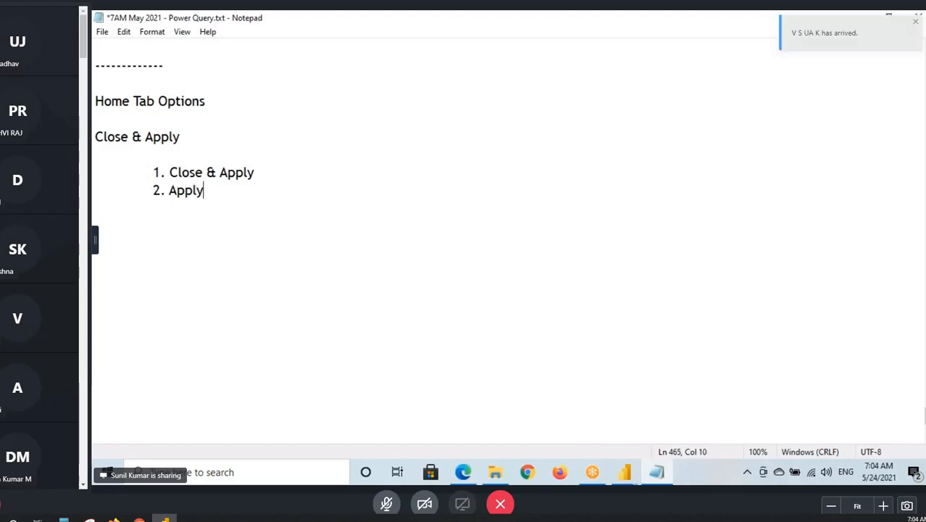
key("Return")
key("Tab")
type("3")
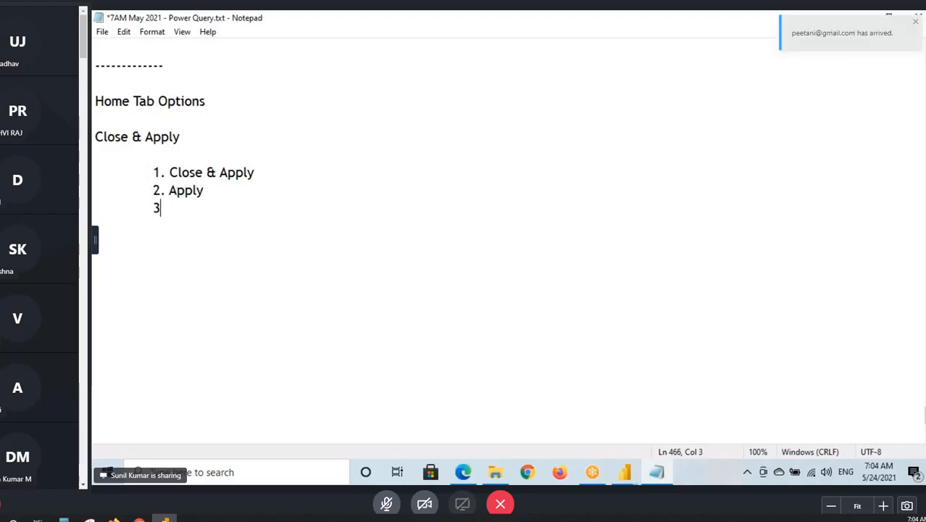
type(". Close")
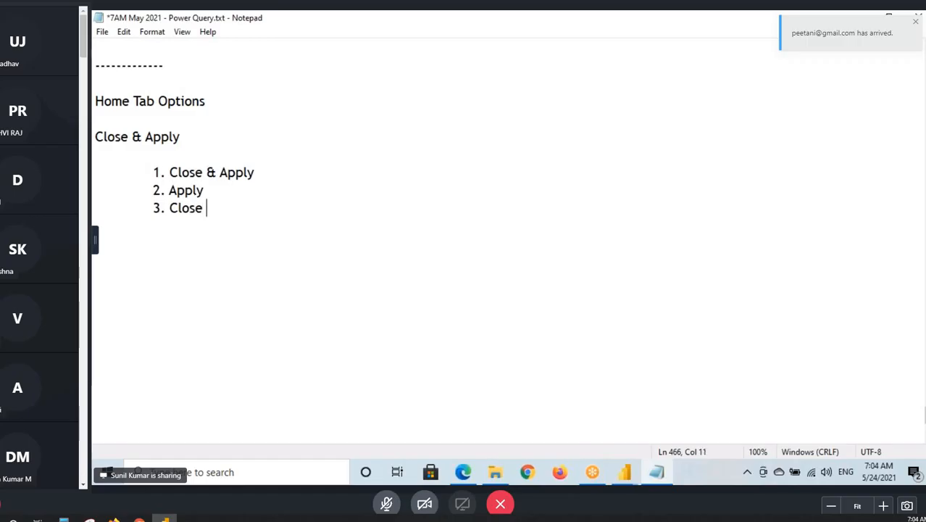
- Switch to the Power Query Editor, display the Orders query and show the Close & Apply choices
left_click(625, 472)
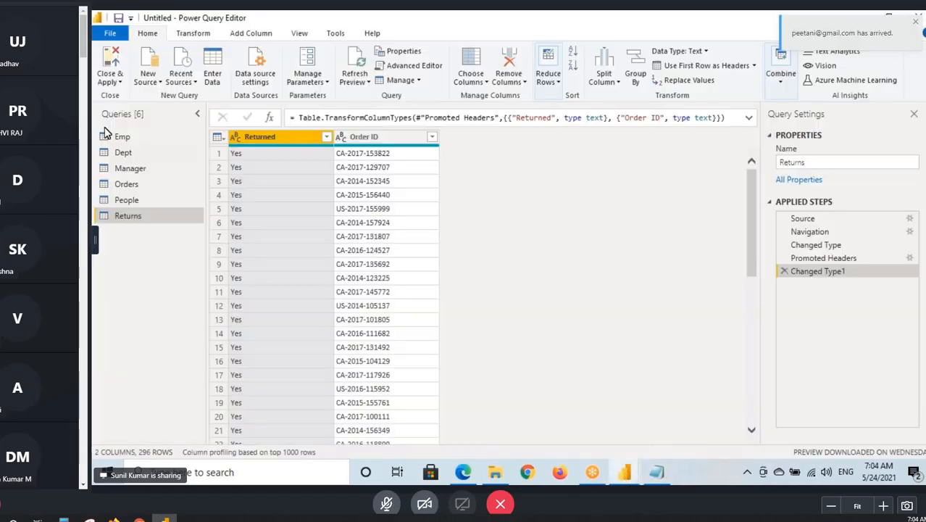
left_click(128, 184)
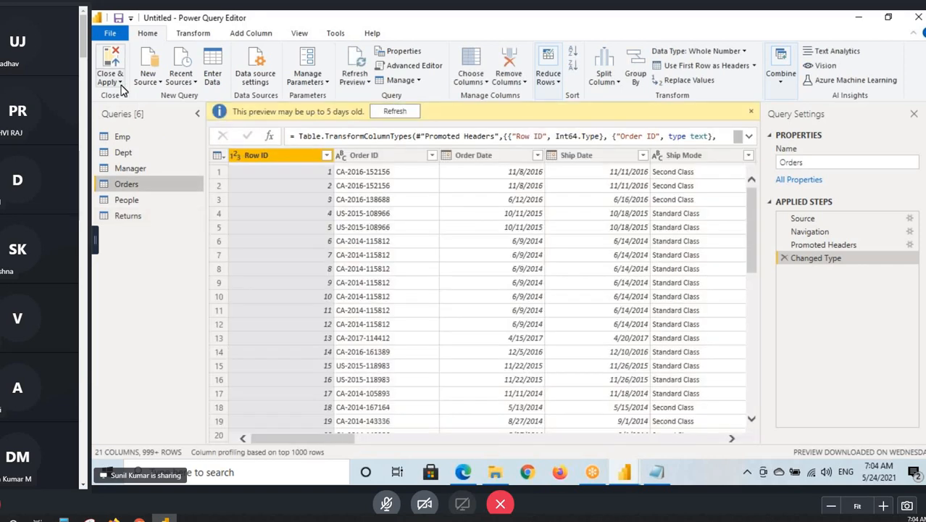
left_click(110, 81)
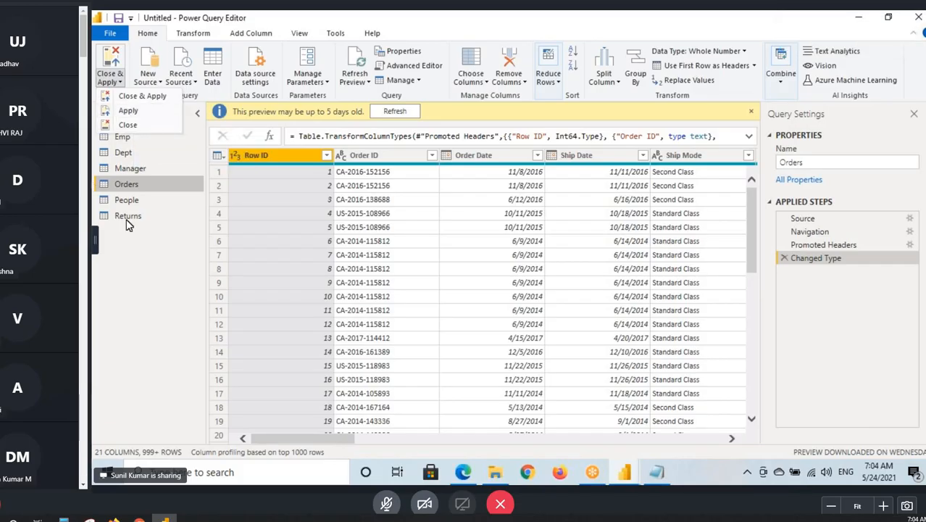
left_click(120, 256)
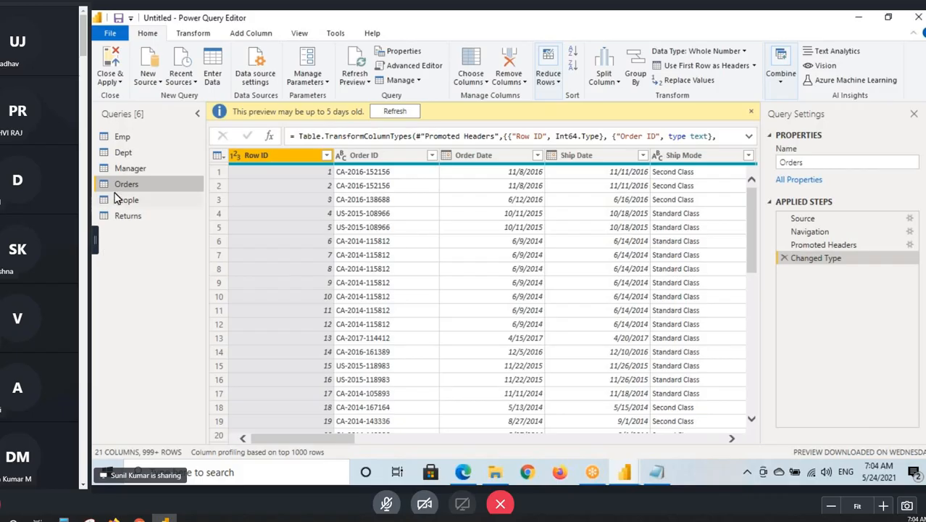
- Annotate the screen in red: outline the query list, draw an arrow from Orders and write "50 ETL" above Query Settings
key("ctrl+2")
left_click_drag(94, 126, 159, 232)
left_click_drag(149, 182, 182, 176)
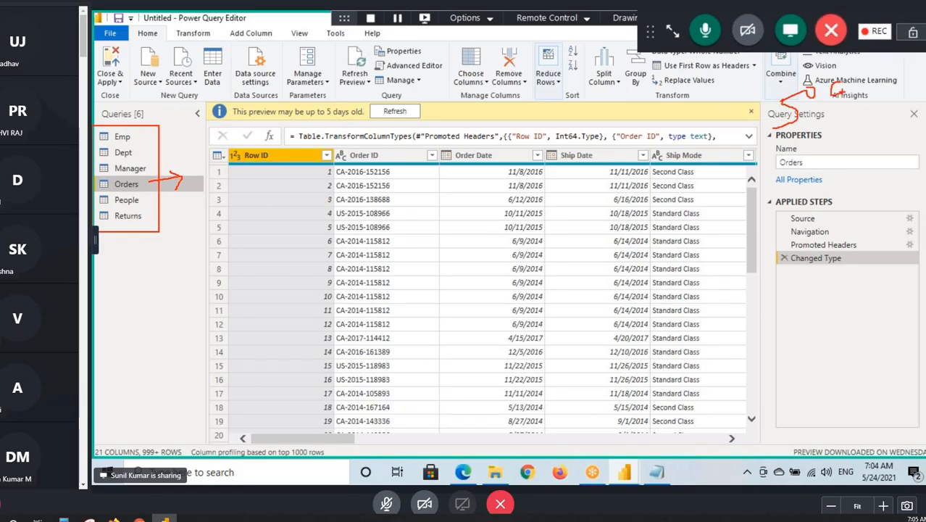
left_click_drag(830, 90, 842, 87)
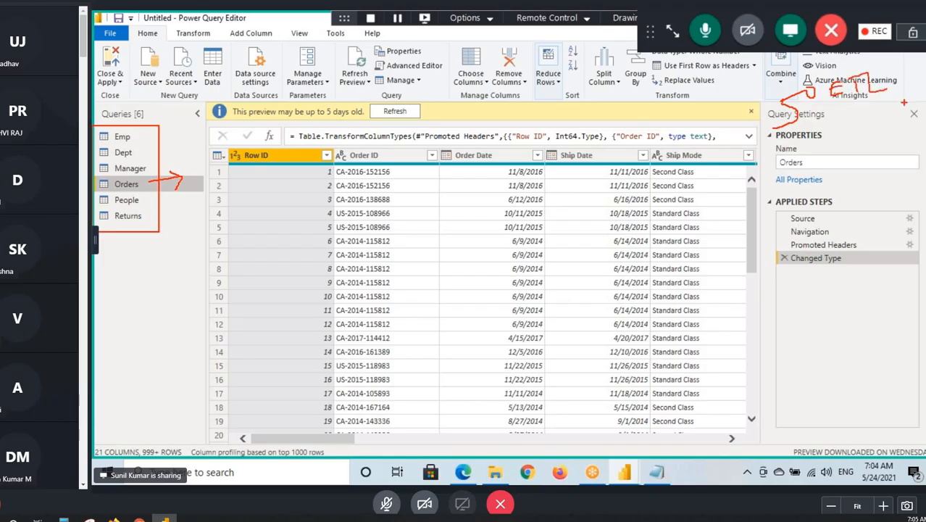
left_click_drag(804, 134, 861, 116)
- Write "10 ETL" in red above the Orders data and underline both ETL notes
mouse_move(255, 92)
left_mouse_down()
mouse_move(275, 110)
mouse_move(290, 104)
left_mouse_up()
left_click_drag(299, 91, 302, 111)
left_click_drag(291, 94, 316, 86)
mouse_move(316, 86)
left_mouse_down()
mouse_move(316, 111)
mouse_move(345, 107)
left_mouse_up()
left_click_drag(806, 130, 859, 119)
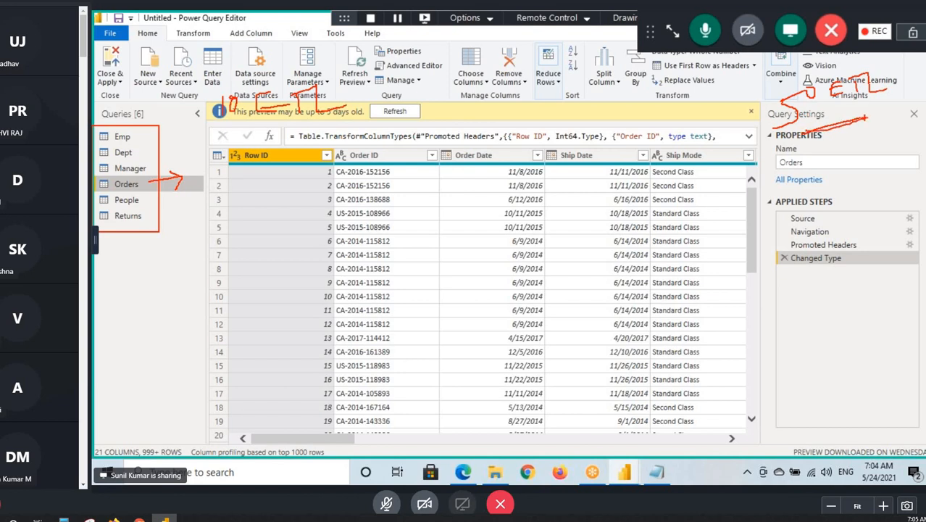
left_click_drag(238, 133, 355, 120)
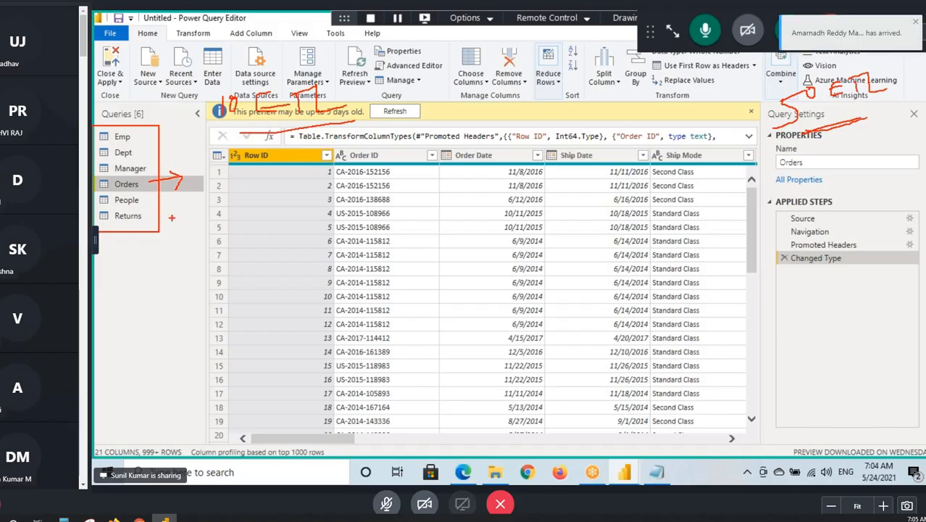
- Draw red arrows from the query list and the "10 ETL" note to a circled sketch, and clear all annotations
mouse_move(171, 230)
left_mouse_down()
mouse_move(184, 264)
mouse_move(183, 308)
mouse_move(180, 288)
mouse_move(173, 296)
mouse_move(216, 273)
left_mouse_up()
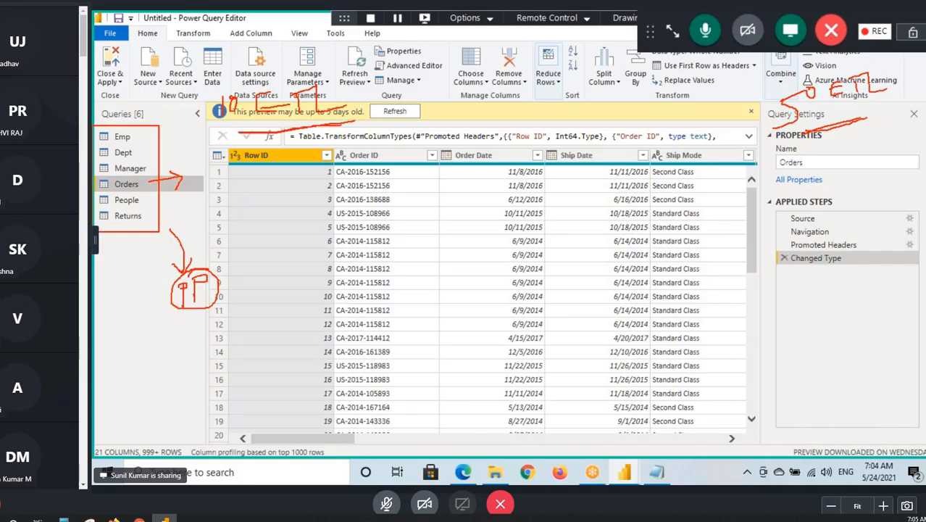
mouse_move(269, 135)
left_mouse_down()
mouse_move(250, 211)
mouse_move(210, 266)
mouse_move(252, 264)
left_mouse_up()
left_click_drag(200, 289, 196, 296)
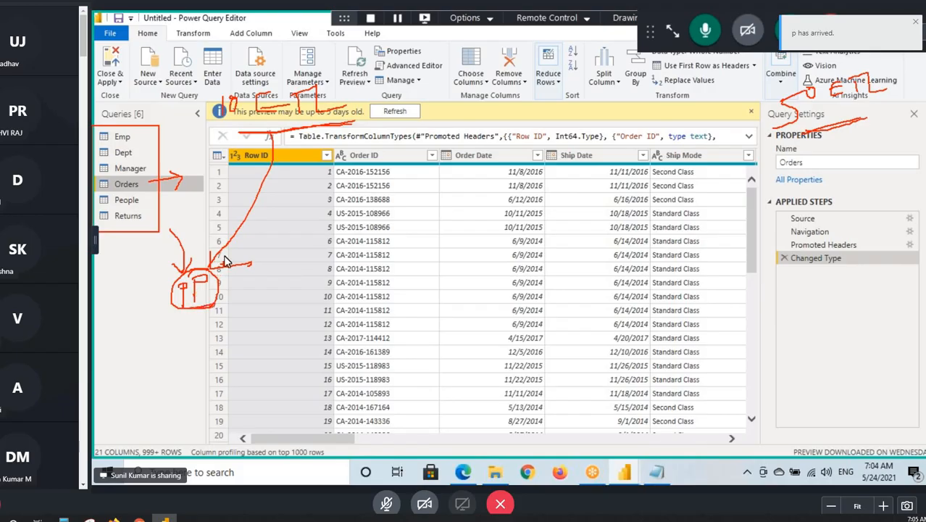
key("Escape")
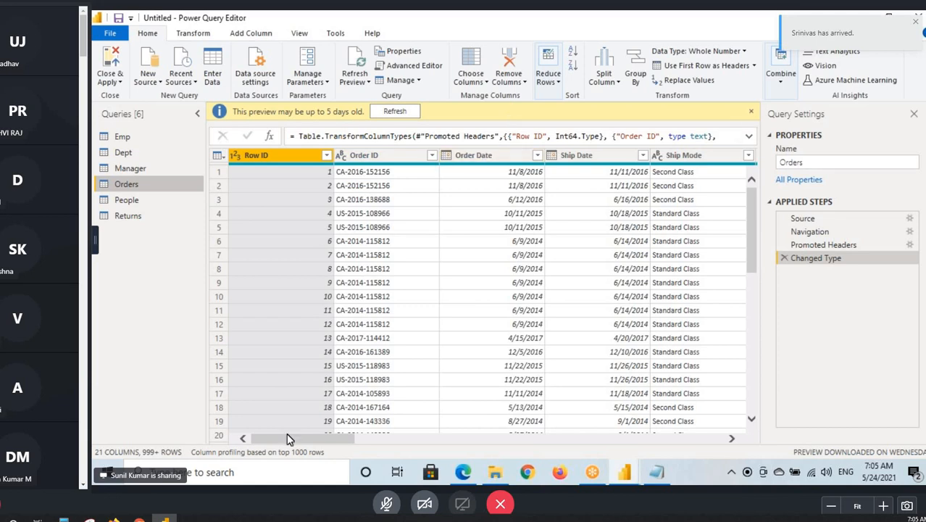
- Convert the Customer Name column of the Orders query to uppercase
left_click_drag(288, 441, 355, 440)
left_click(553, 172)
left_click(555, 155)
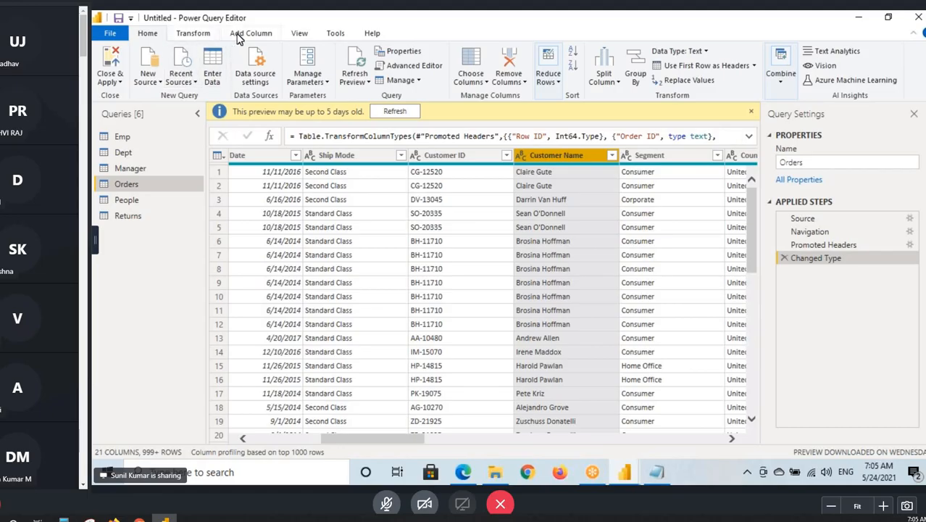
left_click(195, 34)
left_click(529, 75)
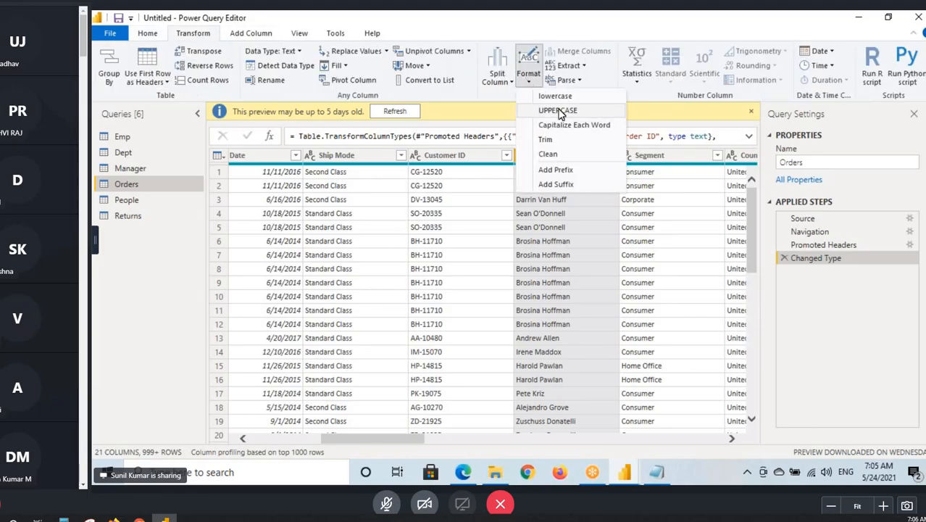
left_click(548, 154)
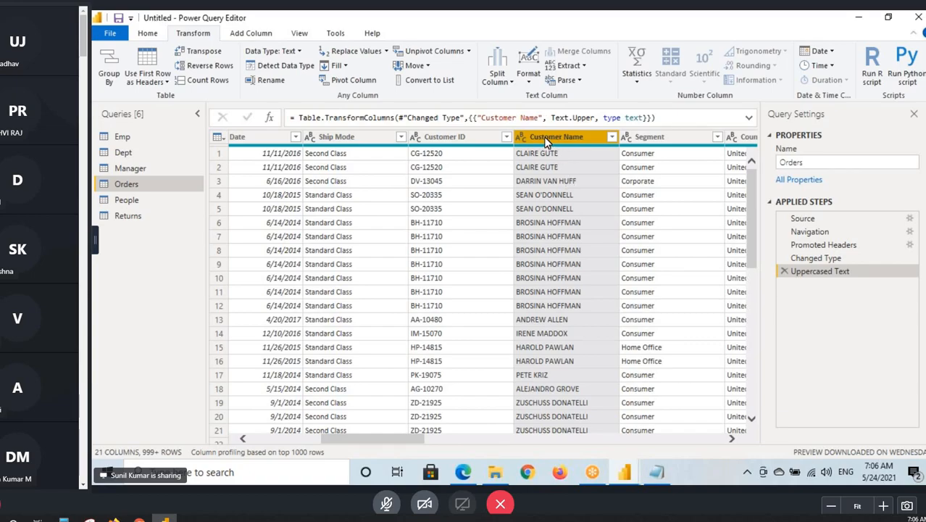
- Temporarily outline the Close & Apply command in red and show its choices without applying any
left_click(147, 33)
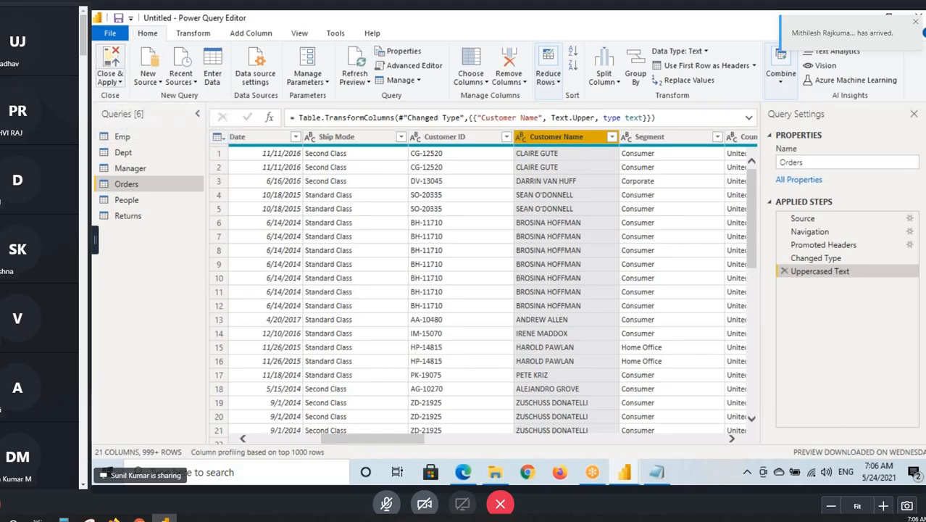
left_click_drag(94, 45, 126, 93)
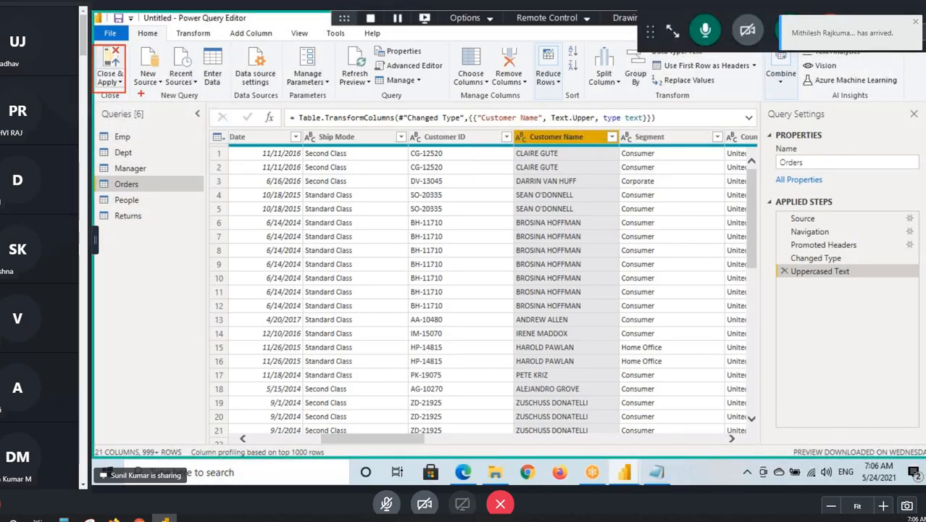
left_click(672, 31)
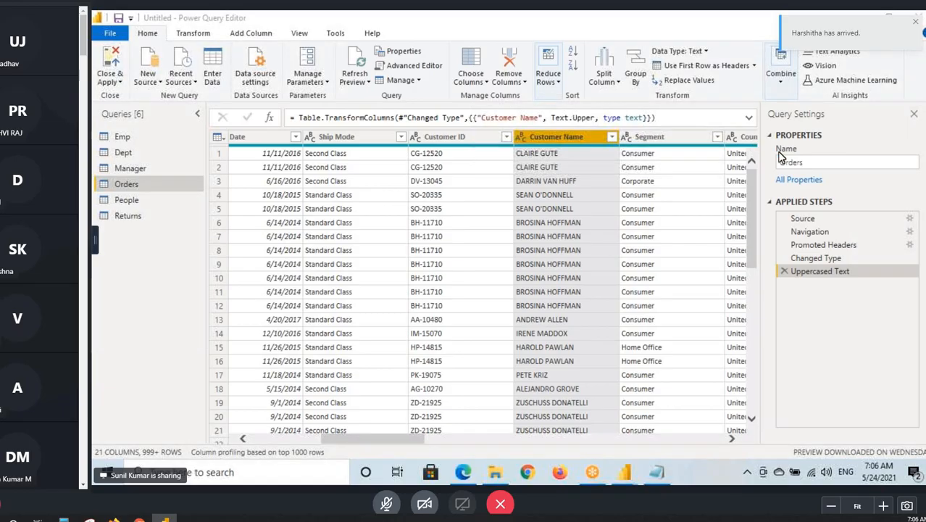
left_click(114, 82)
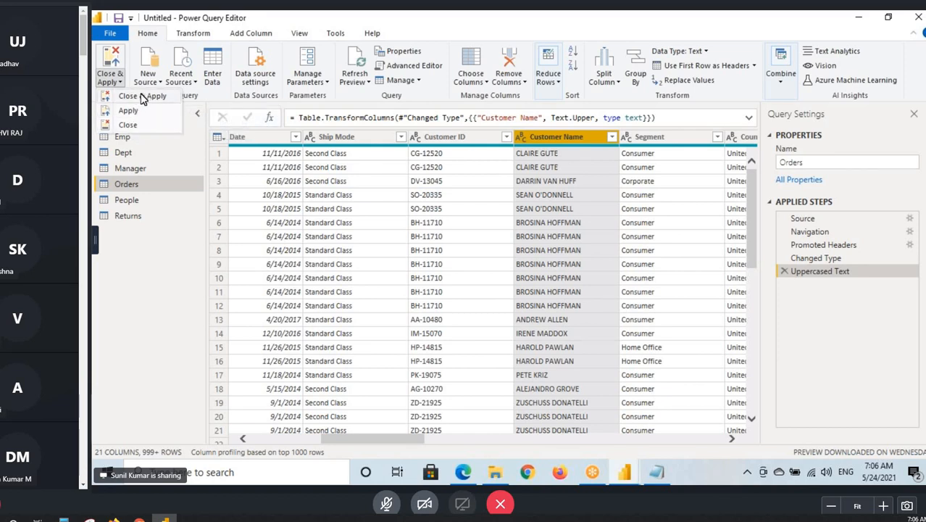
left_click(101, 183)
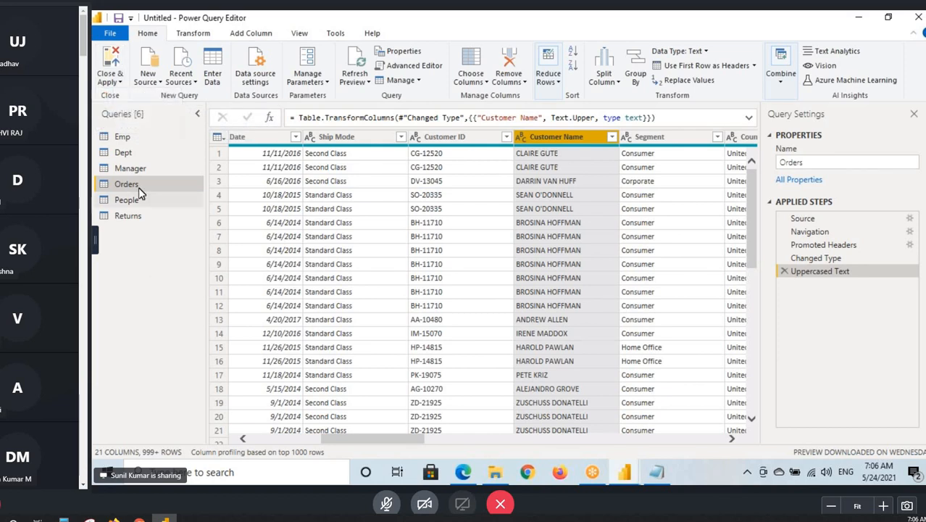
left_click(121, 84)
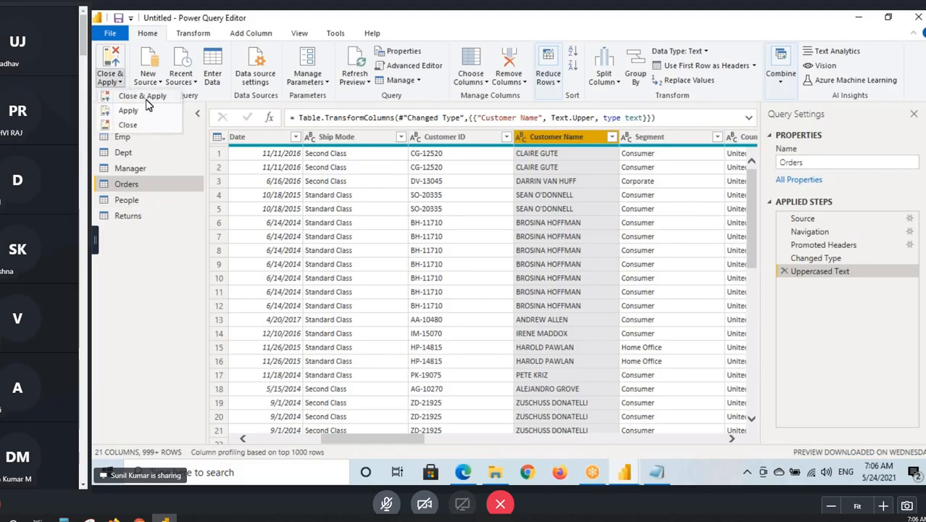
left_click(790, 163)
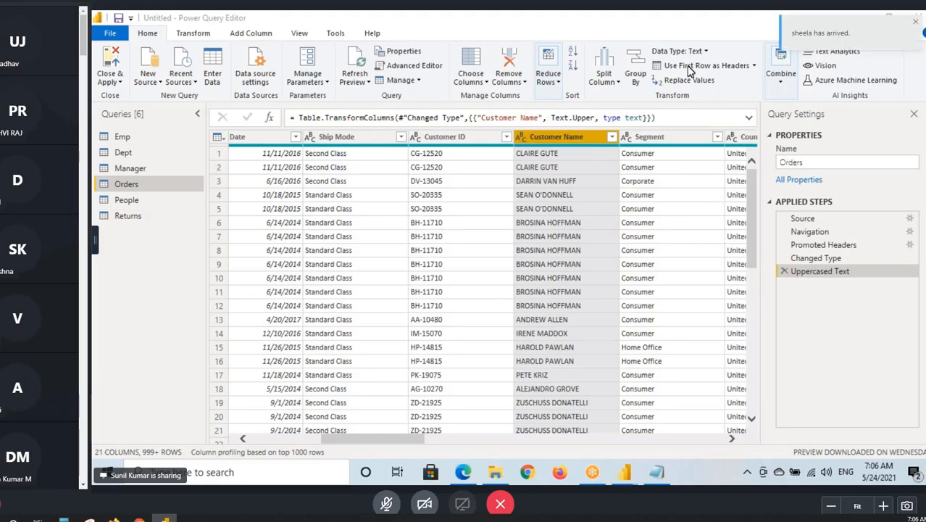
- Outline the Close & Apply choice, draw an arrow from the Uppercased Text step to a handwritten "PD", and clear the annotations
left_click(114, 79)
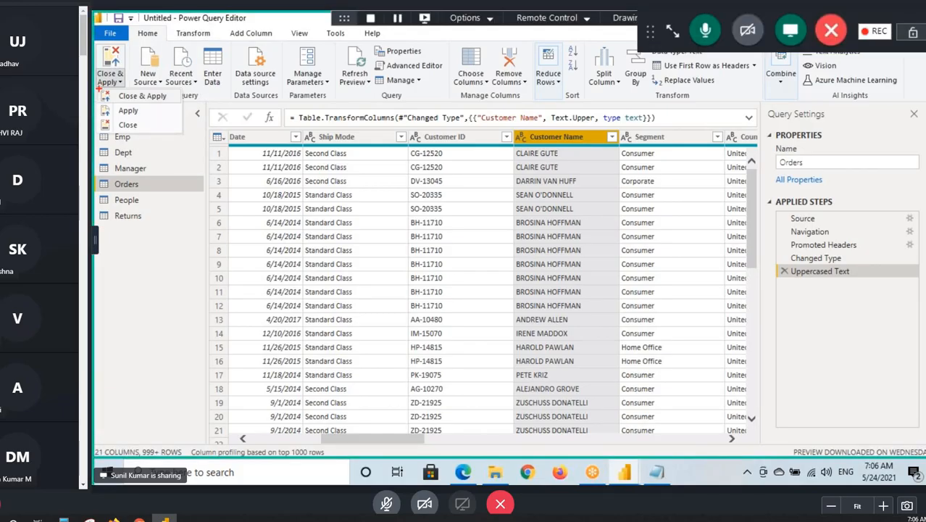
left_click_drag(99, 88, 188, 102)
mouse_move(792, 277)
left_mouse_down()
mouse_move(859, 276)
mouse_move(710, 376)
mouse_move(733, 388)
left_mouse_up()
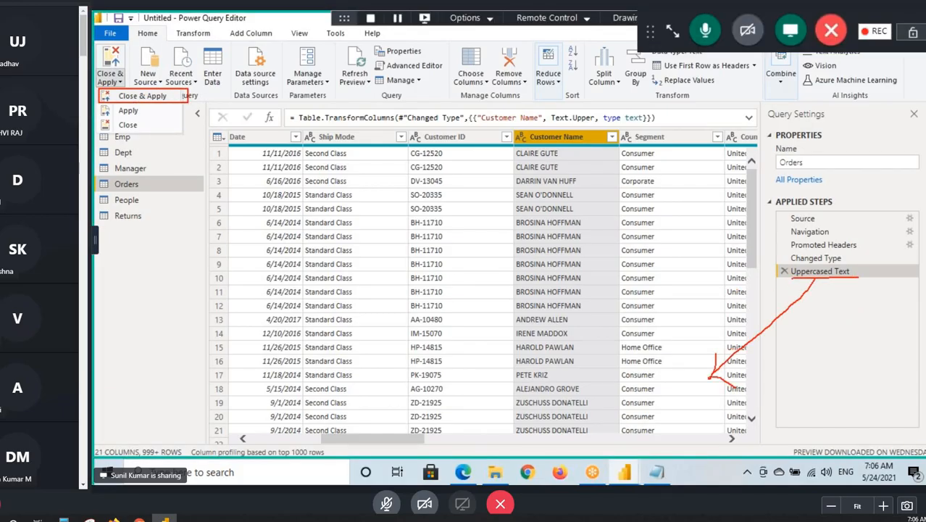
mouse_move(659, 376)
left_mouse_down()
mouse_move(660, 420)
mouse_move(645, 391)
left_mouse_up()
left_click_drag(681, 367, 686, 403)
mouse_move(683, 375)
left_mouse_down()
mouse_move(701, 388)
mouse_move(661, 390)
left_mouse_up()
left_click_drag(169, 94, 206, 82)
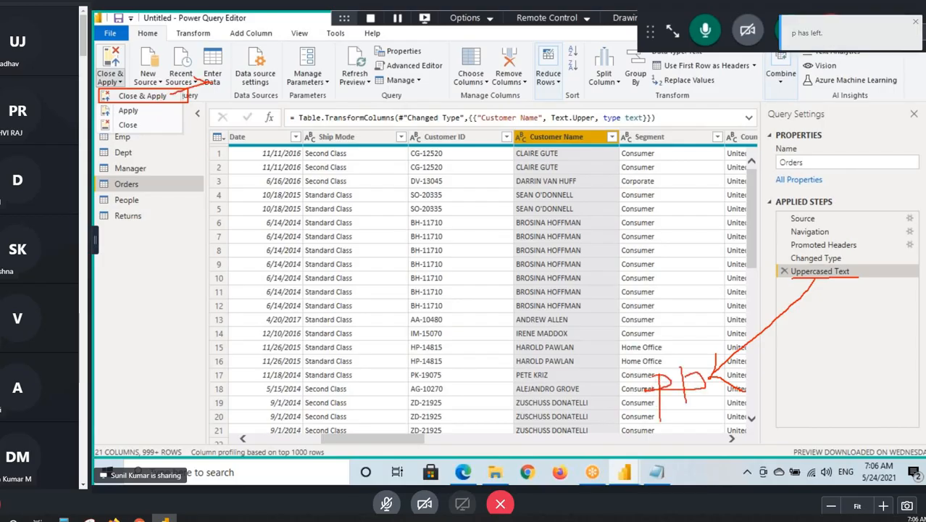
key("Escape")
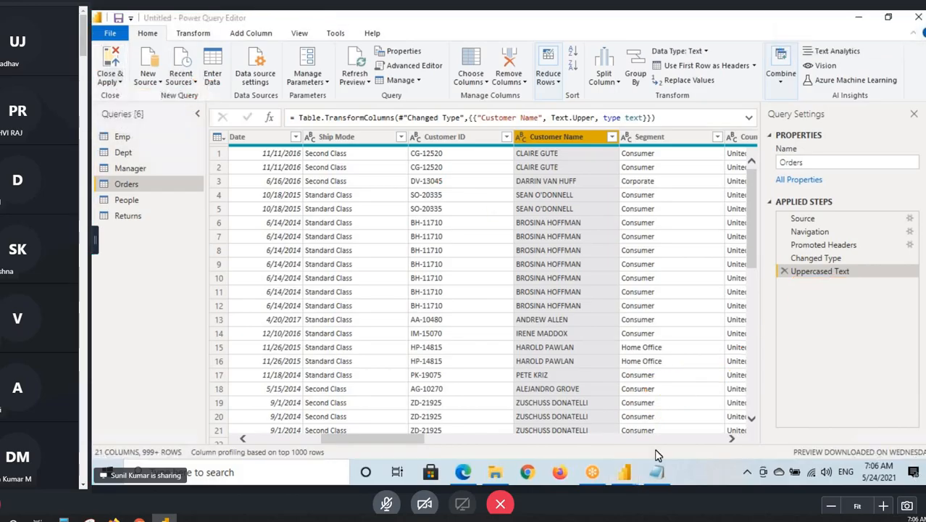
- Switch to the Notepad notes and add "- Will Commit ETL Changes & Close the Power Query Software" after "1. Close & Apply"
left_click(657, 473)
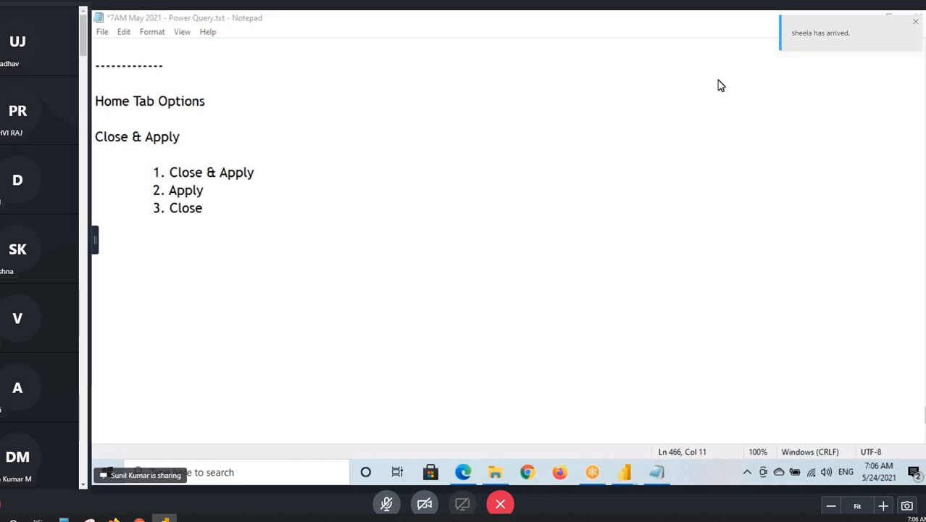
left_click(302, 170)
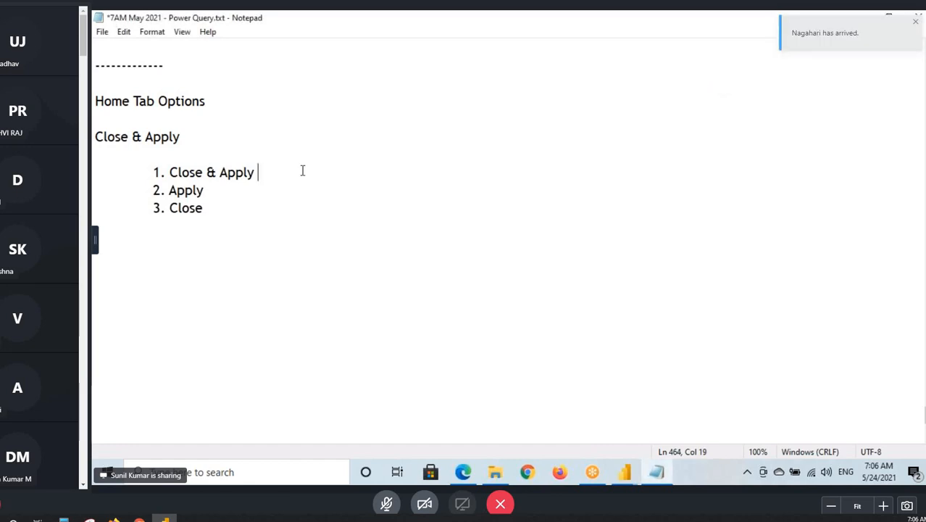
key("Tab")
type("- Wil")
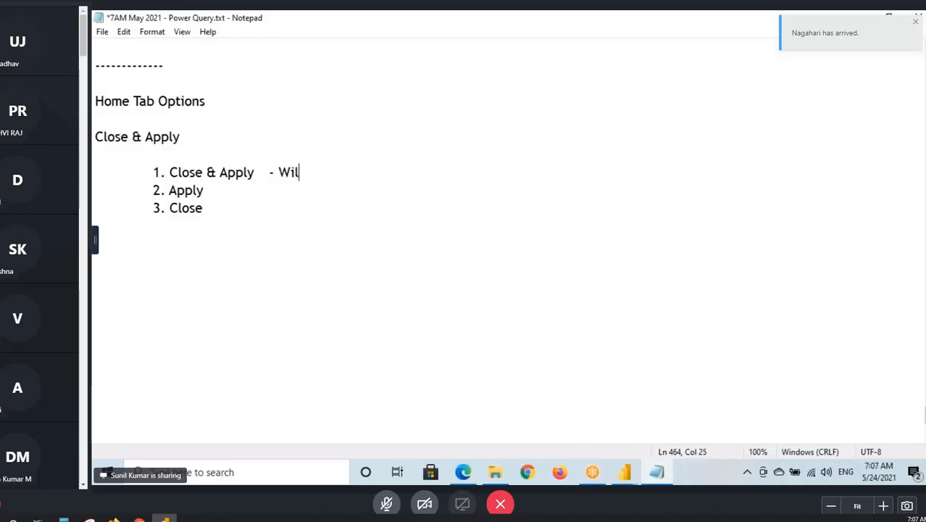
type("l Commit ")
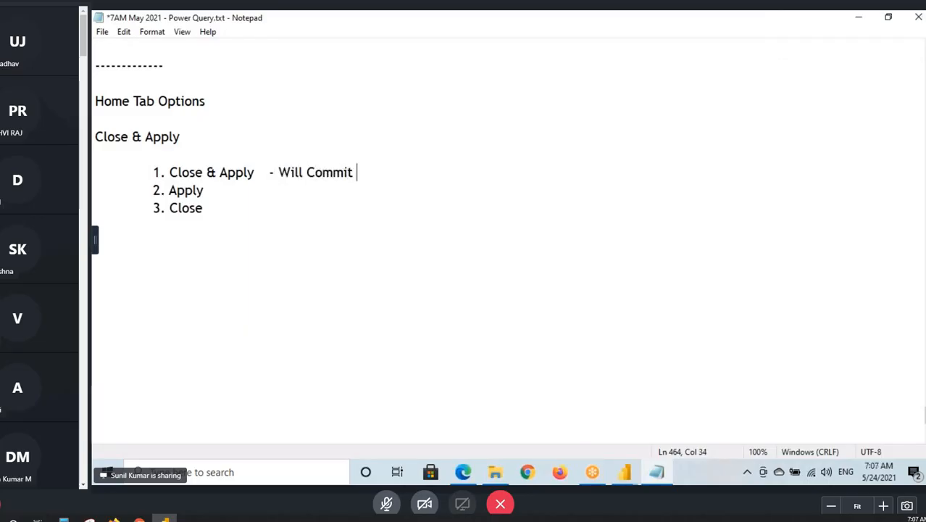
type("ETL C")
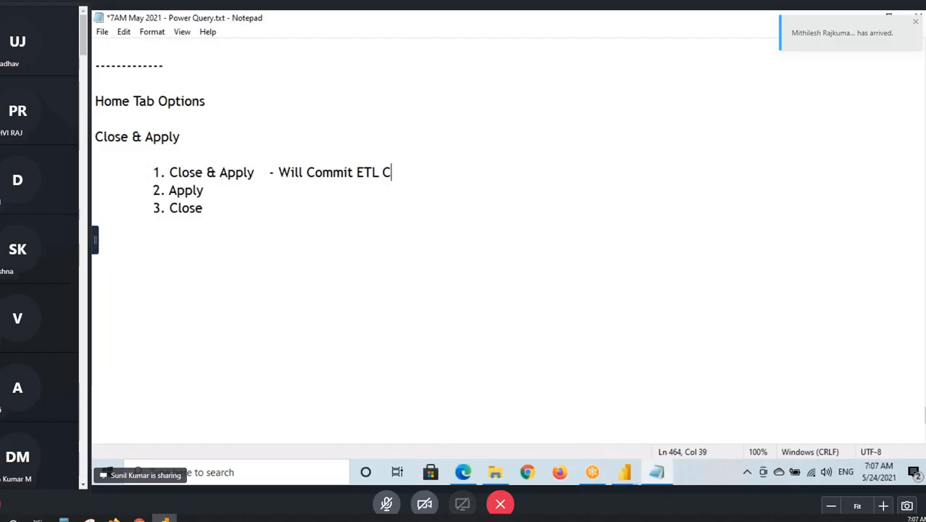
type("hanges ")
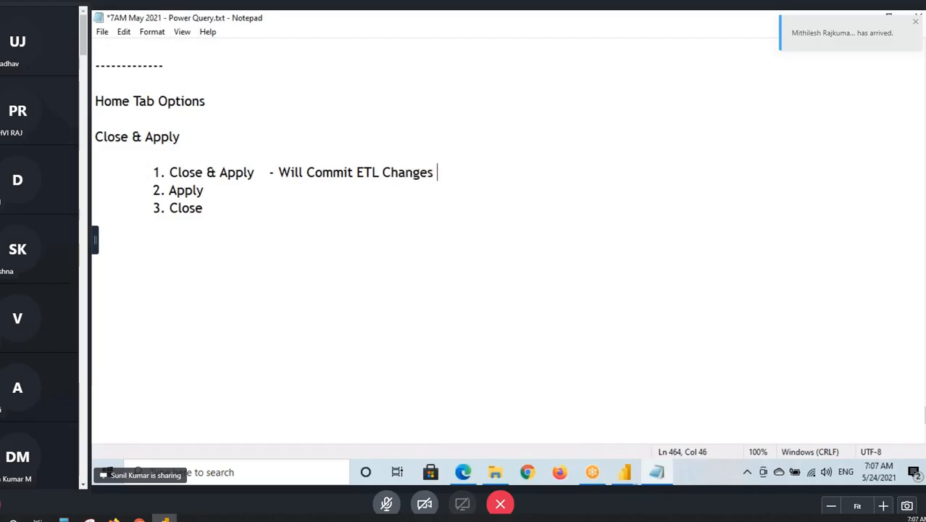
type("& Close t")
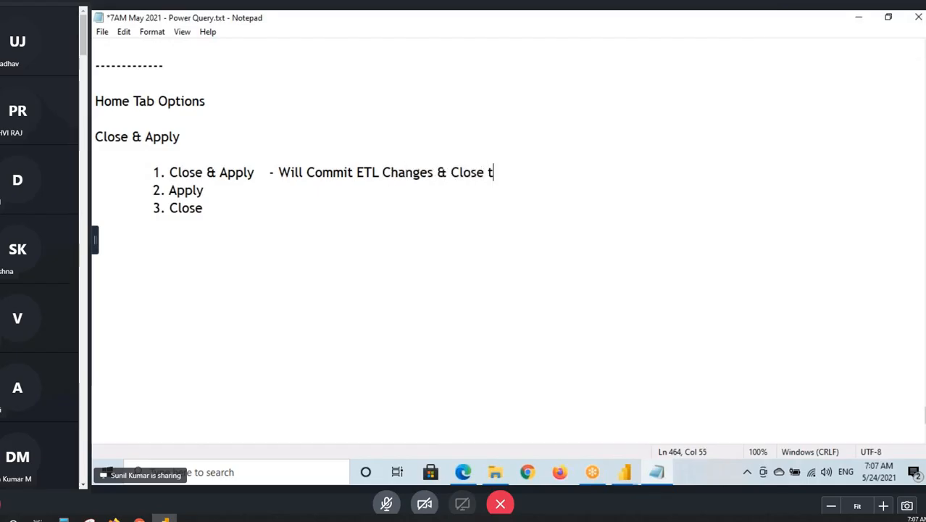
type("he Power")
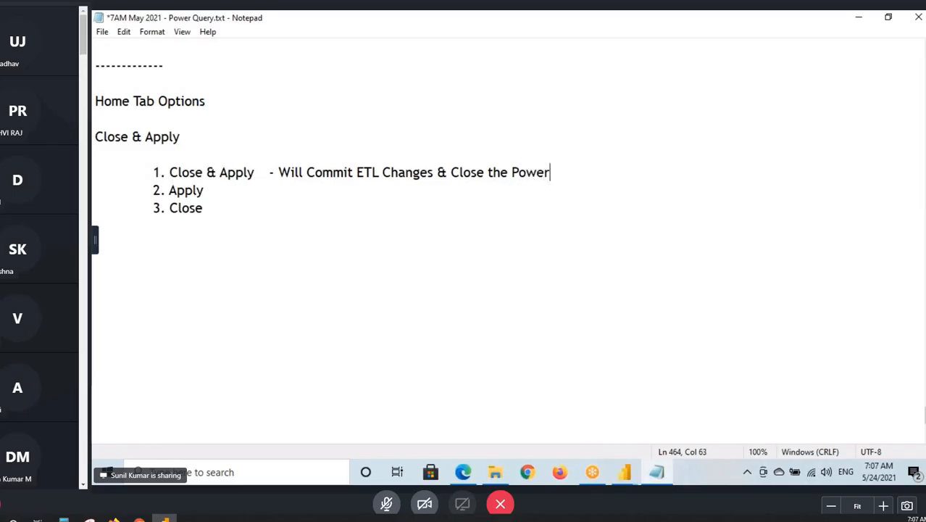
type(" Query So")
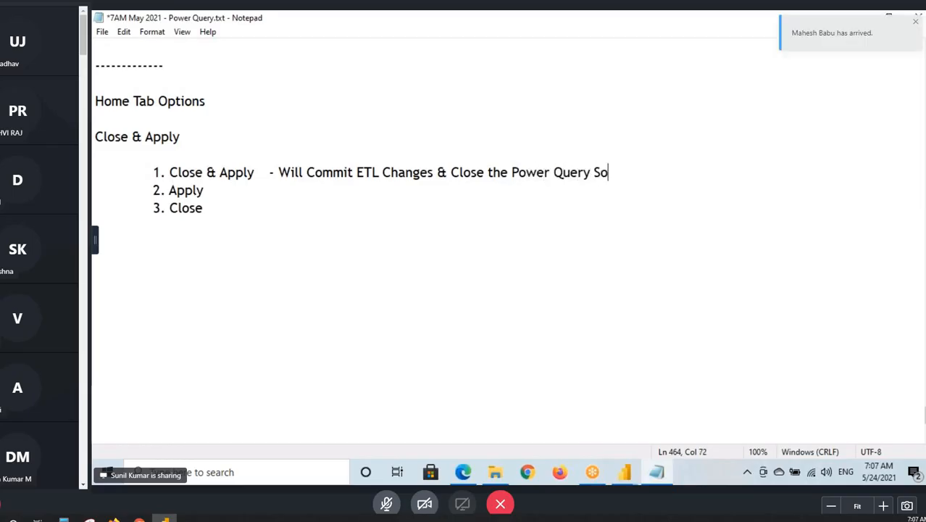
type("ftwre")
type("a")
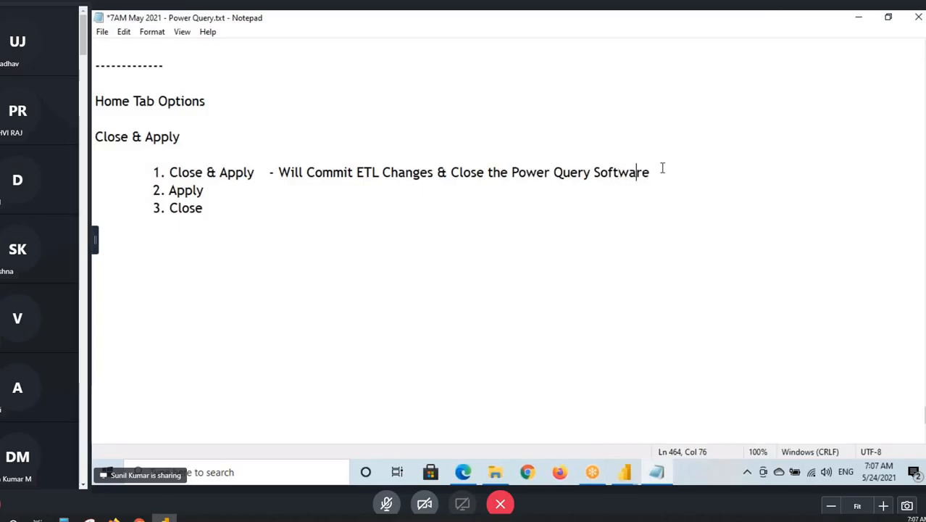
left_click(673, 168)
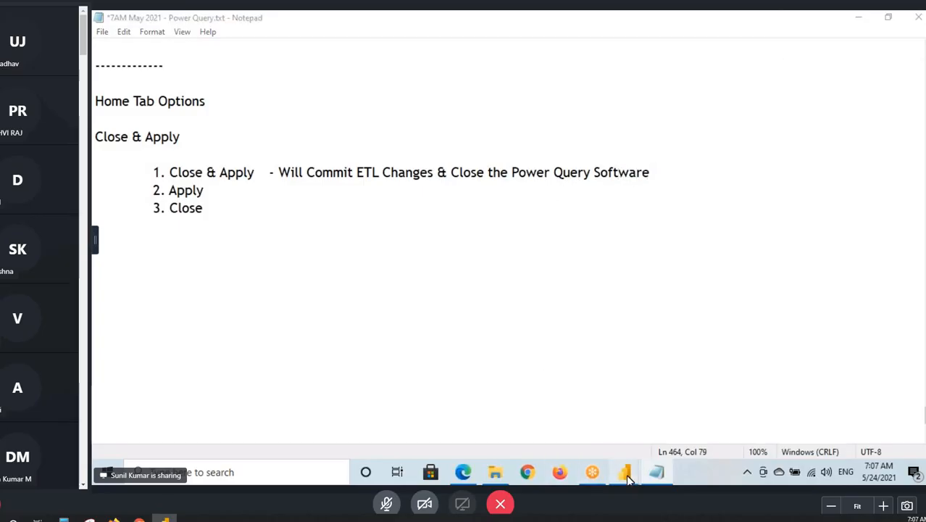
- Return to the Power Query Editor and commit the query changes with Close & Apply
mouse_move(624, 472)
left_click(680, 430)
left_click(105, 82)
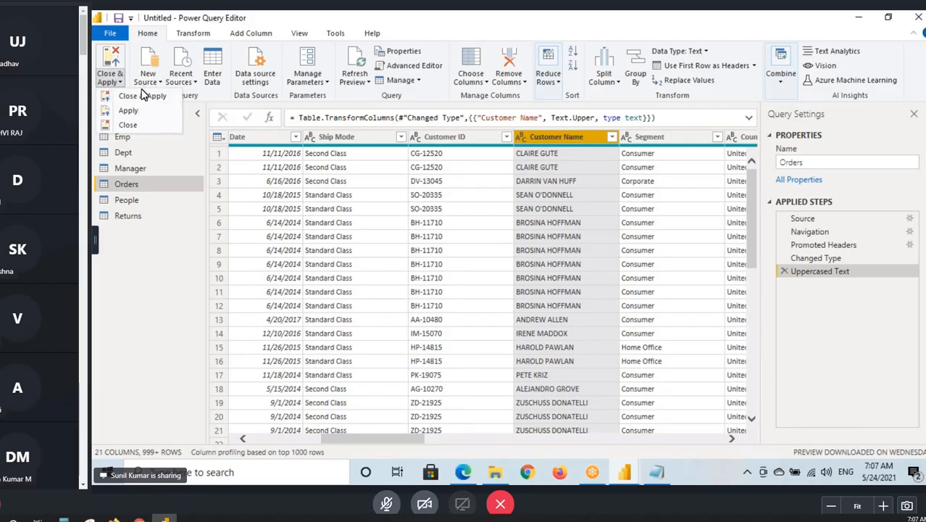
left_click(549, 137)
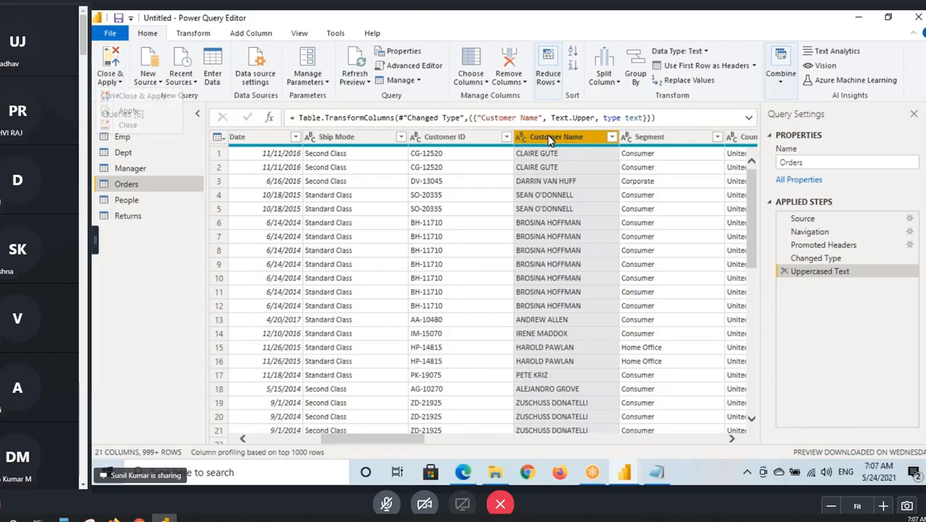
left_click(110, 79)
left_click(144, 97)
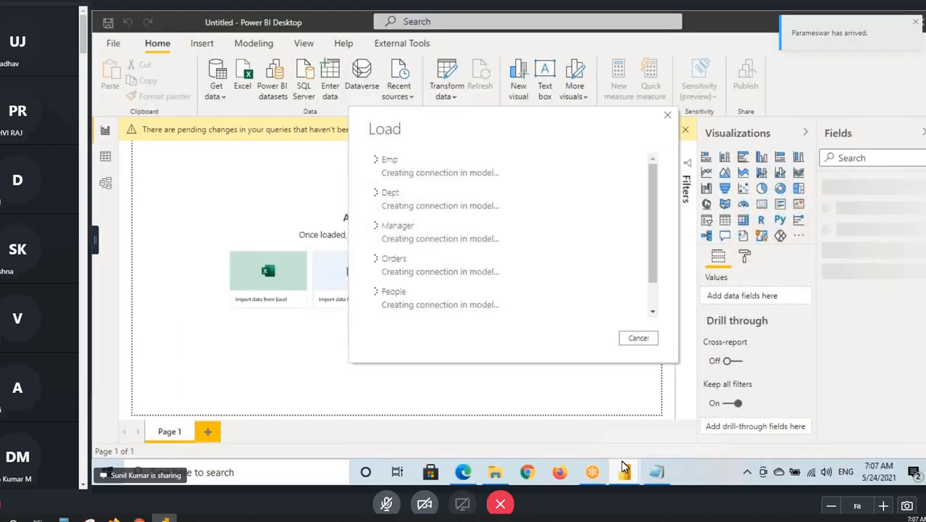
- Examine the Customer Name values of the Orders table in Data view, temporarily outlining the column in red
mouse_move(624, 467)
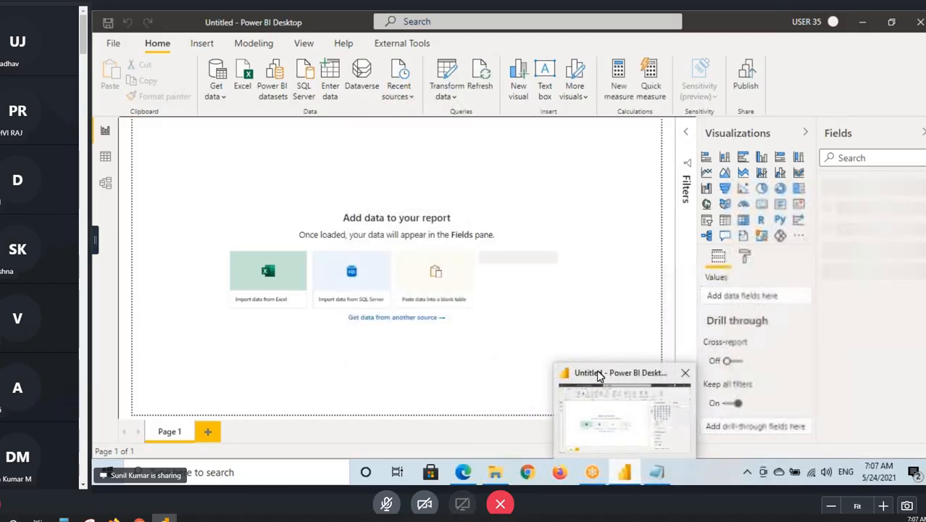
left_click(105, 157)
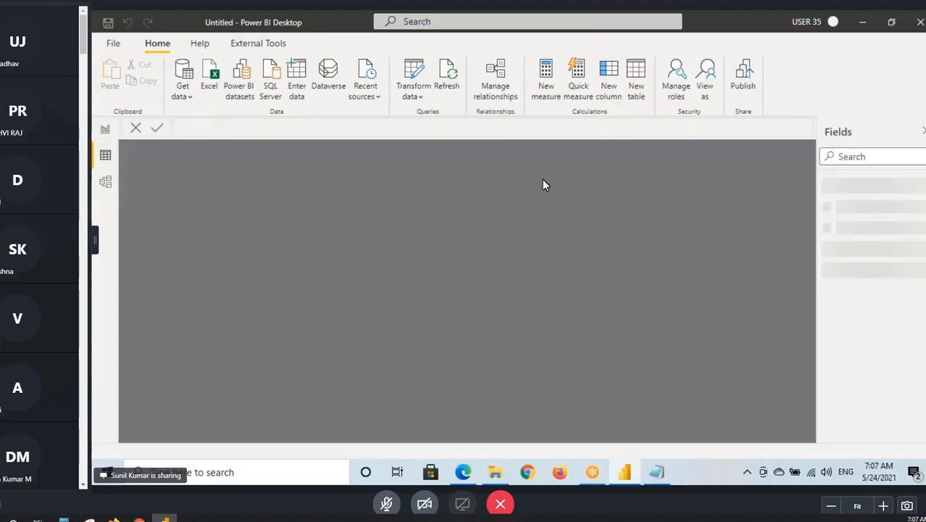
left_click(849, 231)
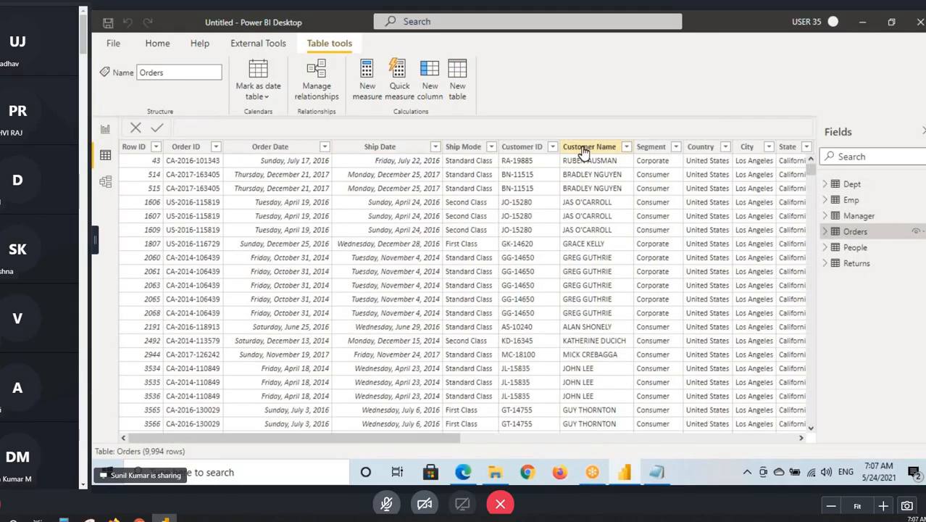
left_click(587, 146)
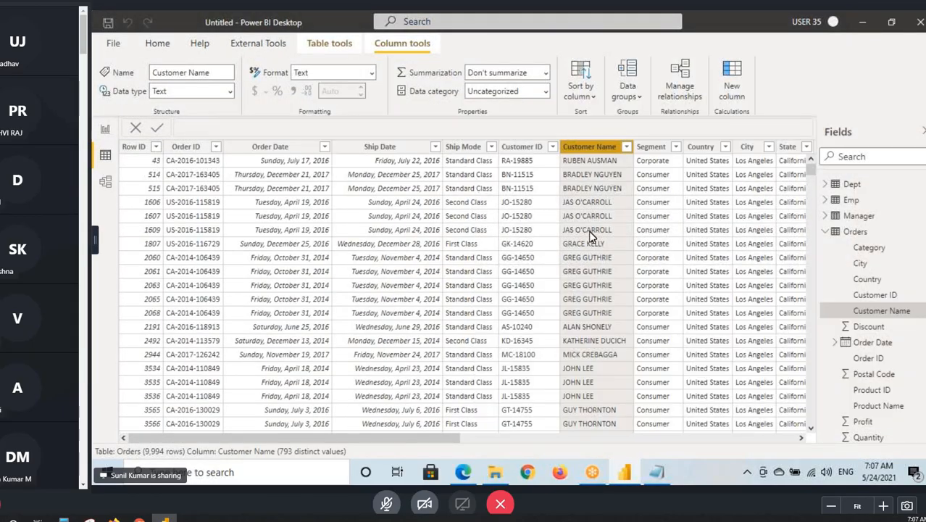
scroll(599, 269, "down", 15)
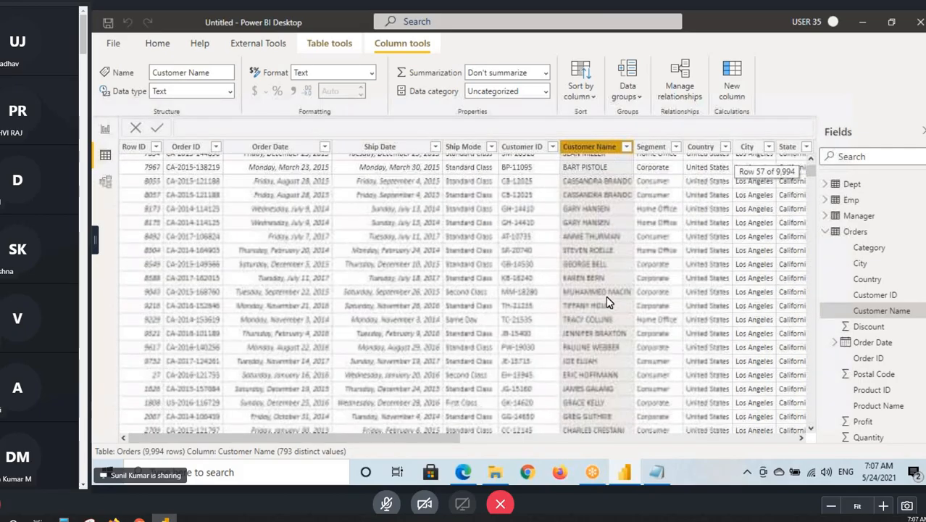
scroll(606, 303, "up", 10)
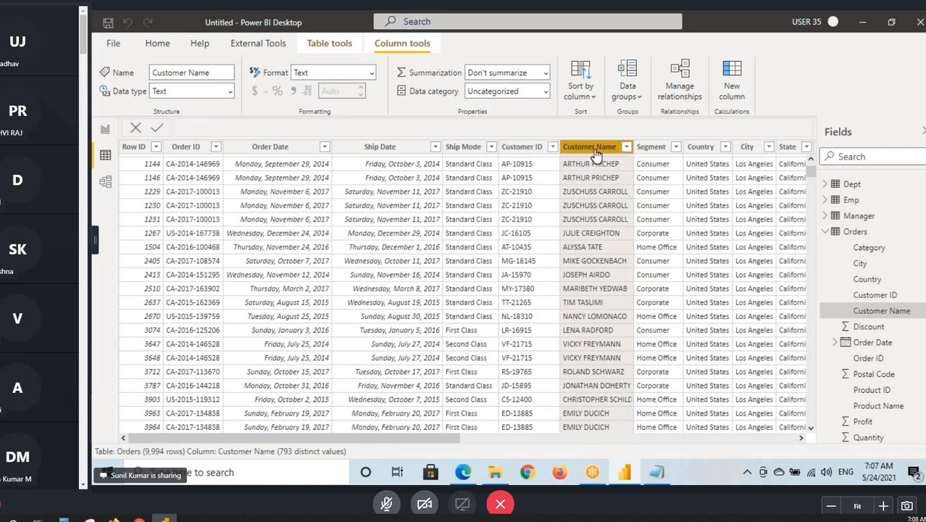
scroll(583, 189, "down", 10)
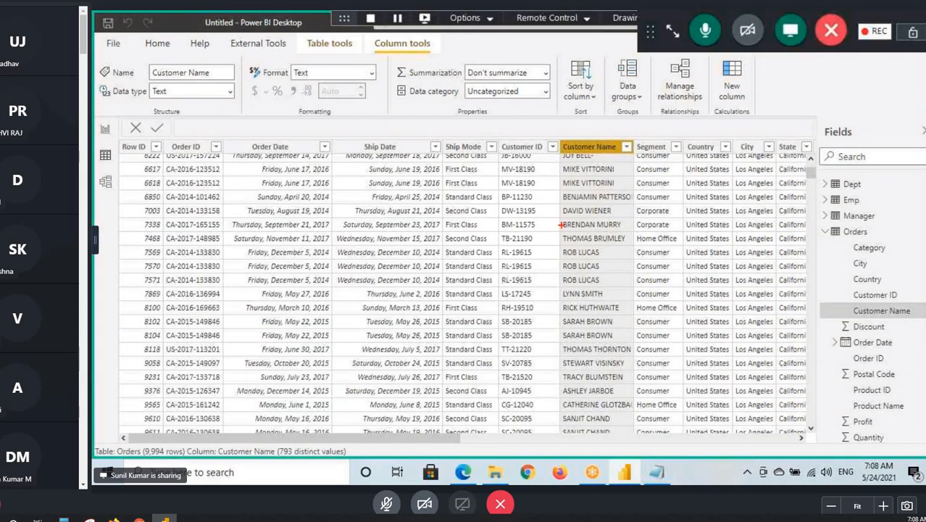
left_click_drag(559, 158, 633, 423)
key("Escape")
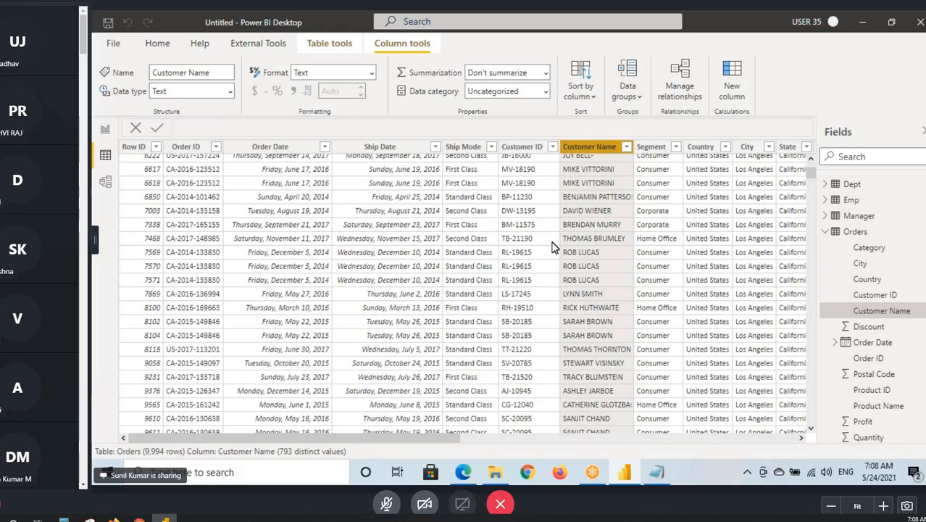
- Show the whole relationship diagram in Model view with Properties and Fields collapsed, and outline the diagram and the view's icon in red
left_click(156, 42)
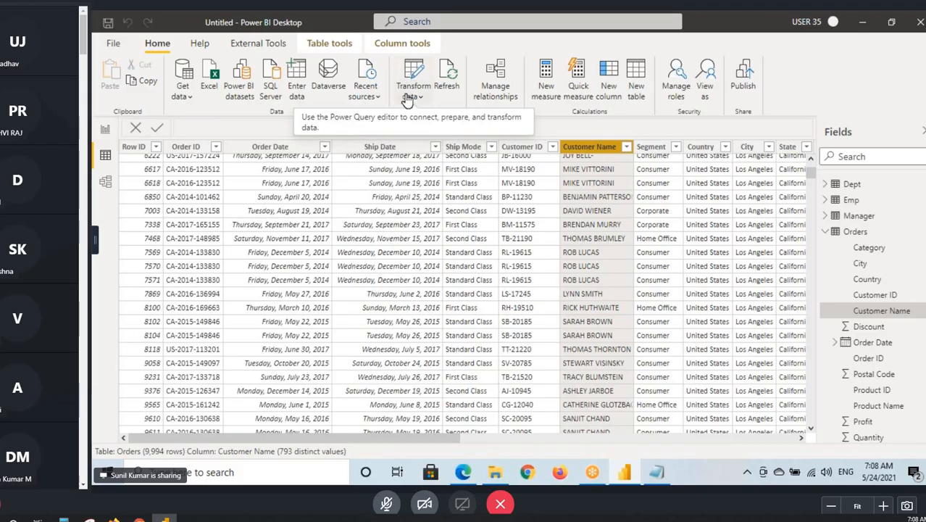
left_click(105, 182)
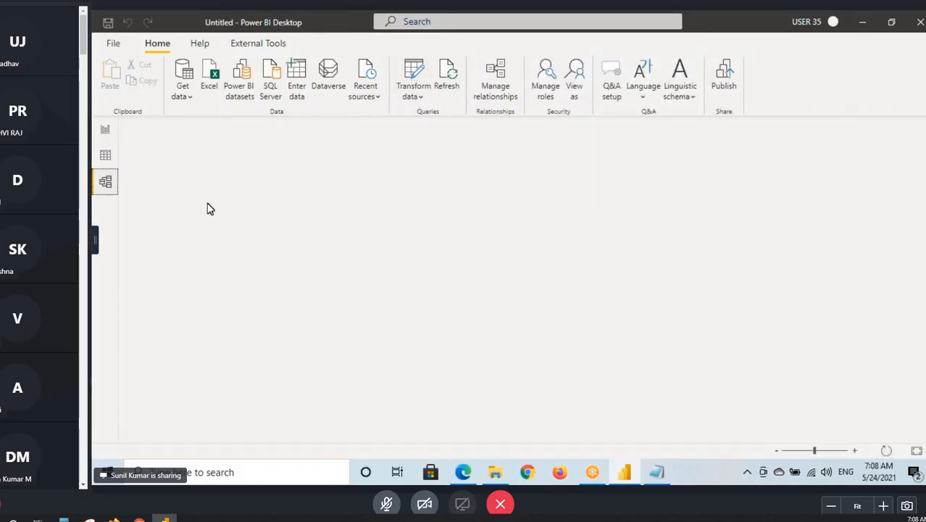
left_click(736, 136)
left_click(921, 134)
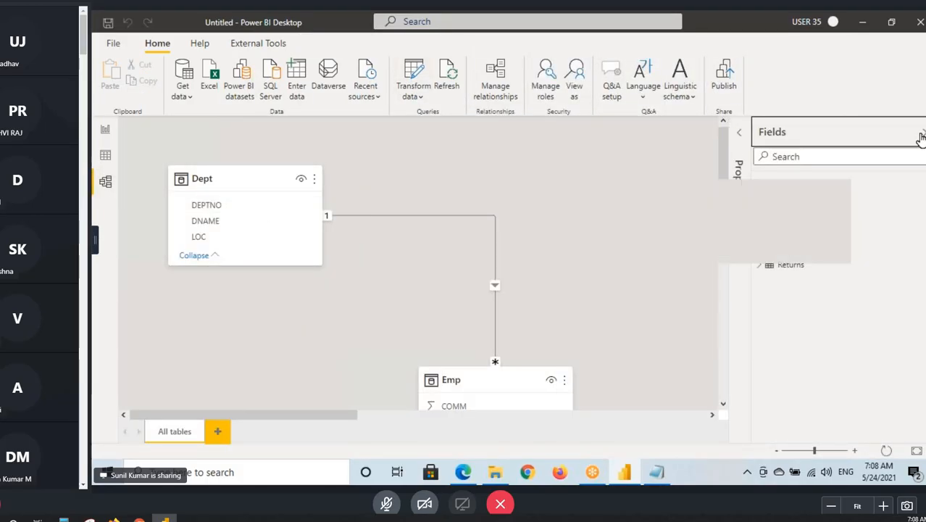
left_click(916, 450)
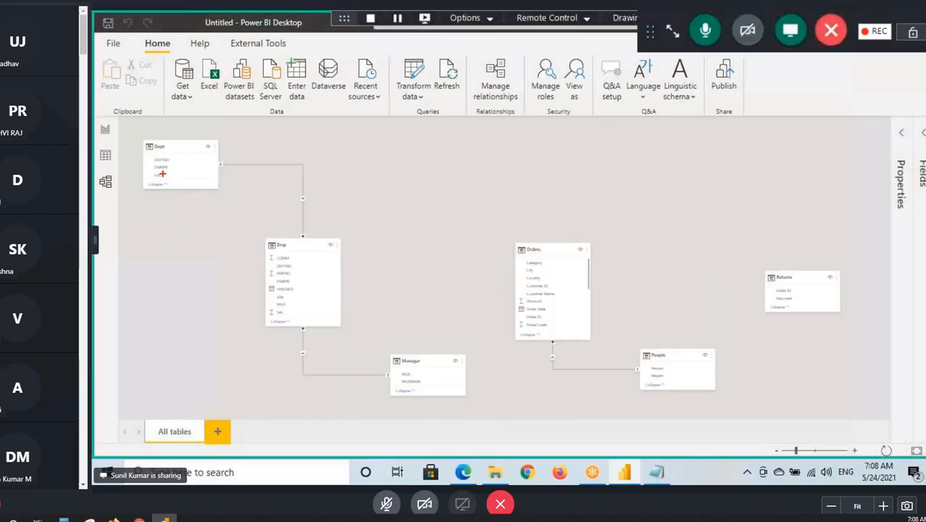
mouse_move(124, 115)
left_mouse_down()
mouse_move(158, 147)
mouse_move(337, 253)
mouse_move(883, 414)
left_mouse_up()
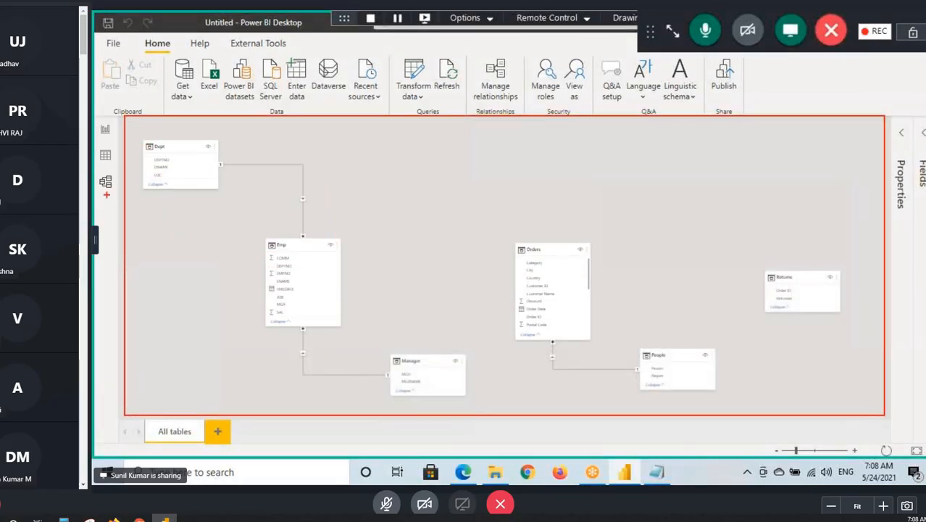
left_click_drag(92, 175, 126, 204)
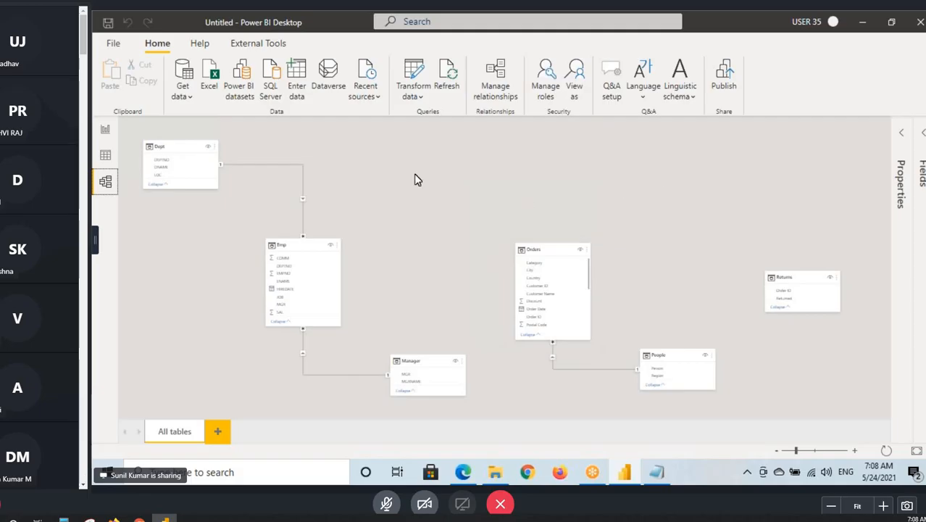
- Reopen the Power Query Editor and leave it again with Close & Apply
left_click(416, 72)
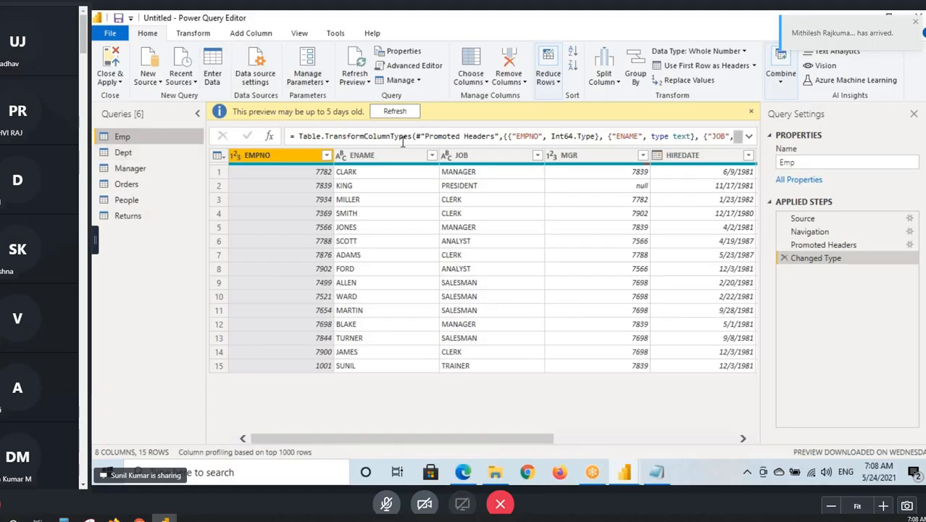
left_click(112, 81)
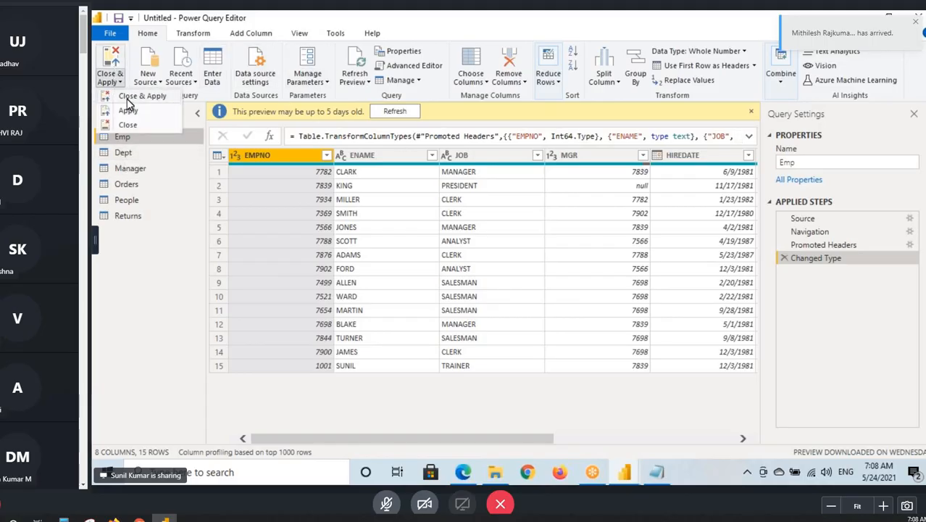
left_click(129, 97)
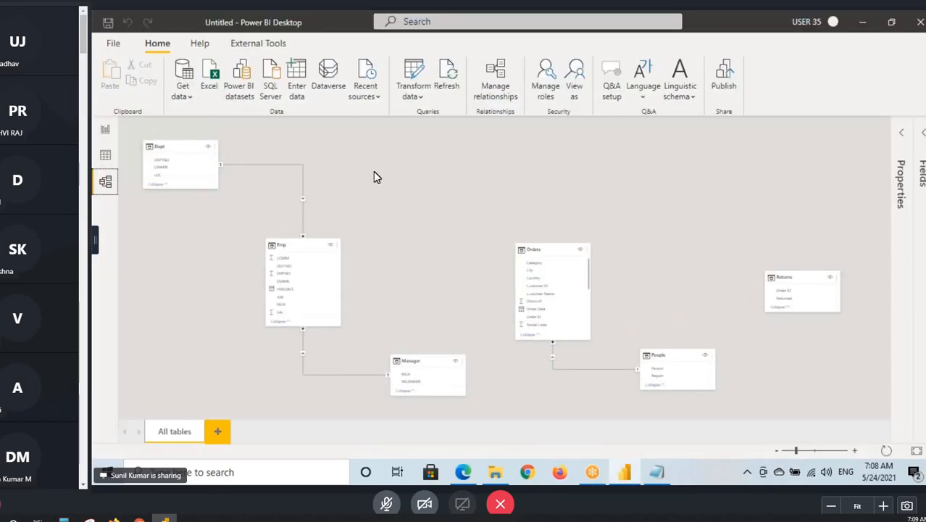
- Reopen the Power Query Editor and add a Year column to the Orders query, extracted from Order Date
left_click(413, 76)
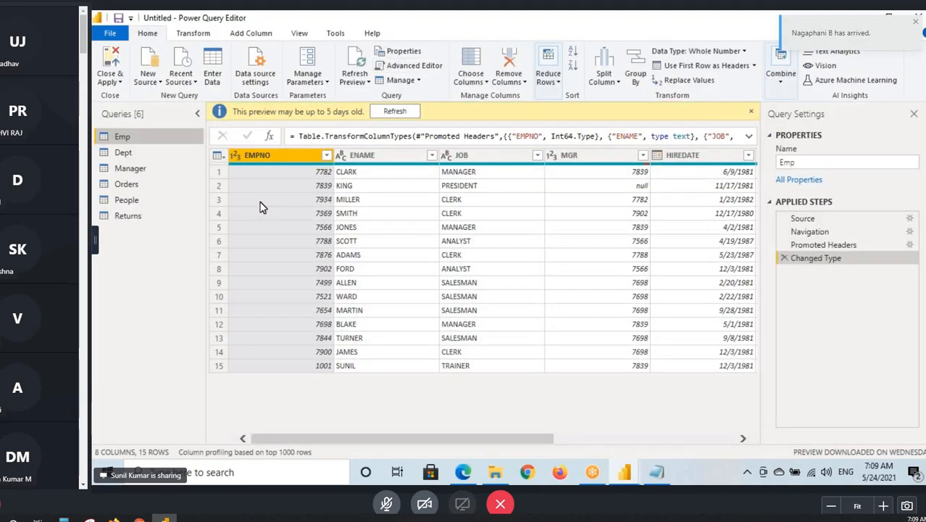
left_click(153, 184)
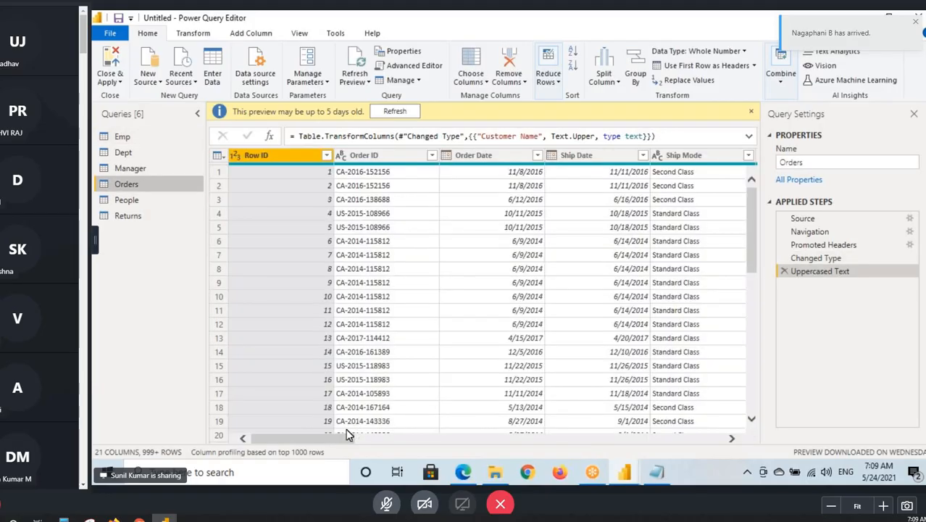
left_click(482, 156)
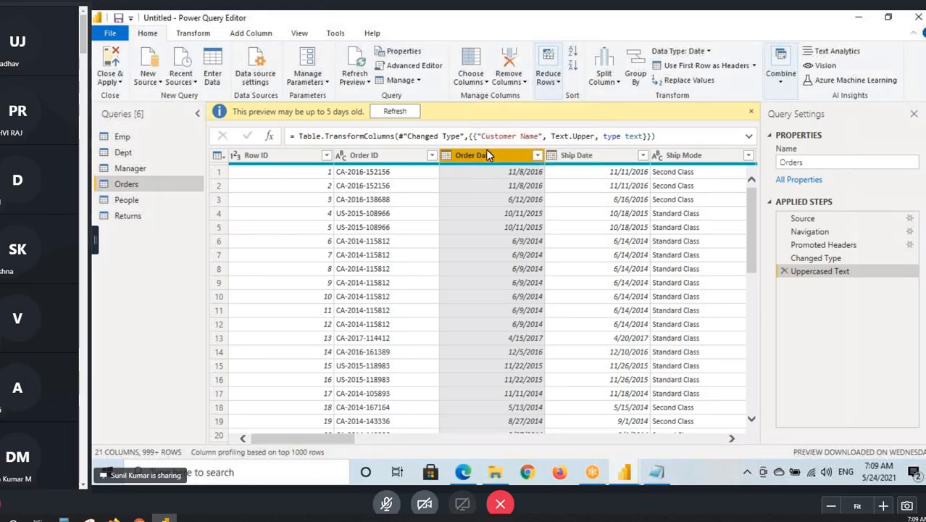
left_click(251, 34)
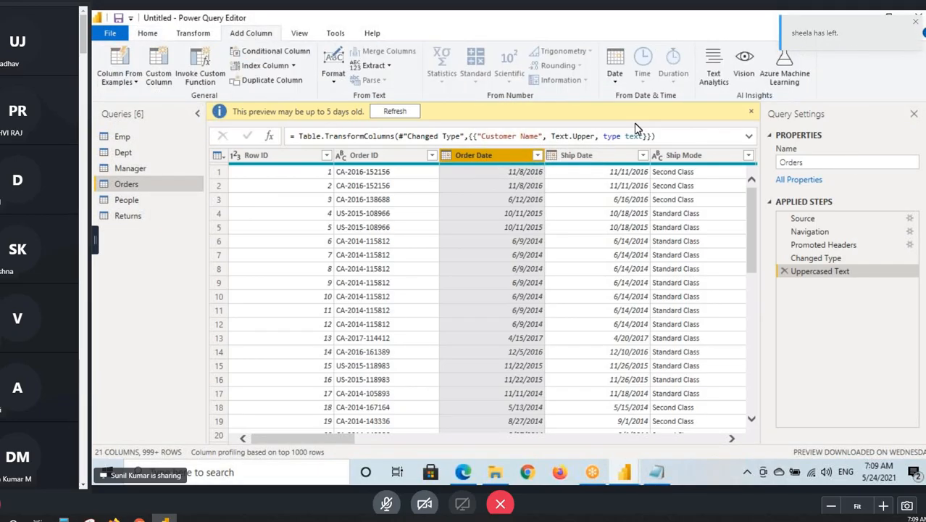
left_click(616, 72)
mouse_move(691, 145)
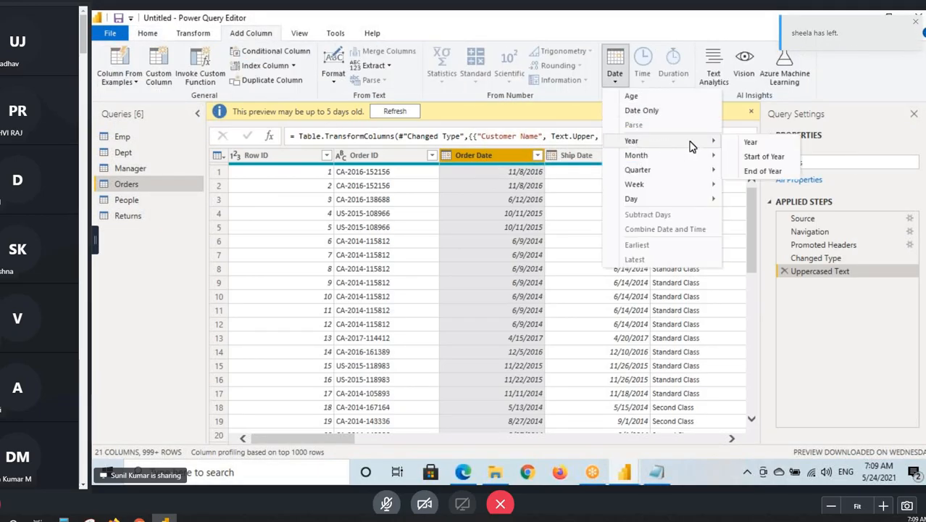
left_click(751, 143)
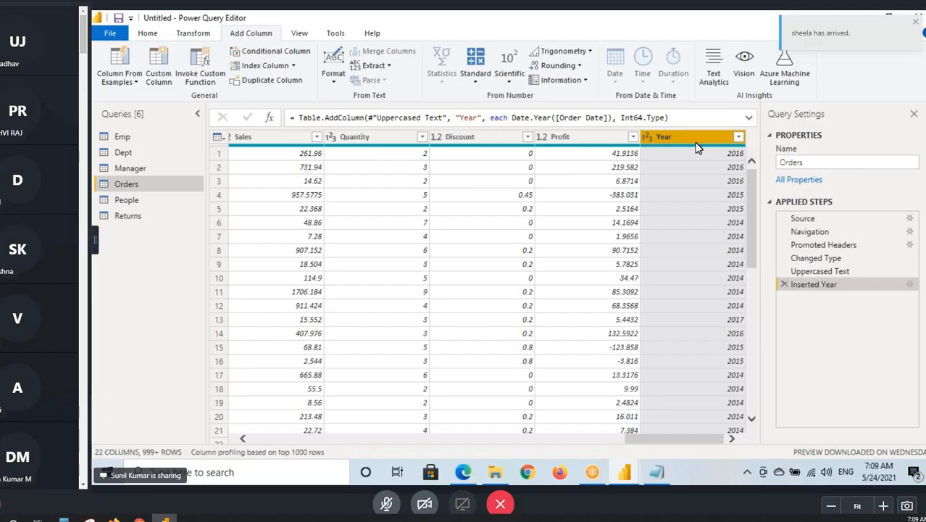
- Show the Close & Apply options, temporarily outline Close & Apply in red and sketch lines below the Inserted Year step
left_click(147, 33)
left_click(111, 78)
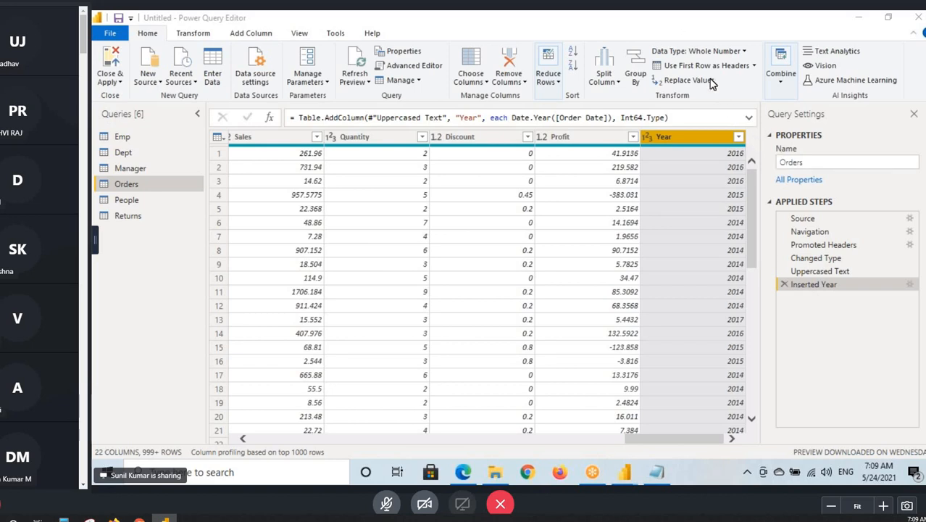
left_click(111, 80)
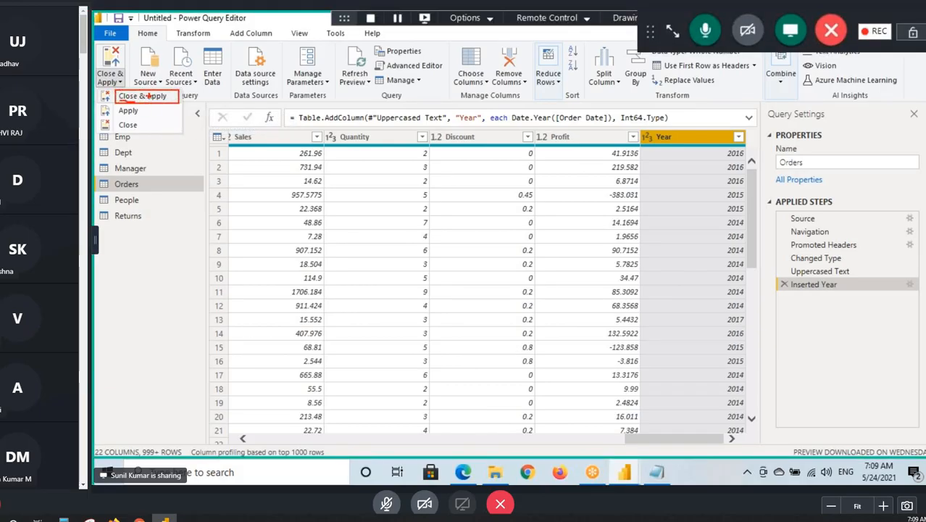
left_click_drag(179, 97, 204, 120)
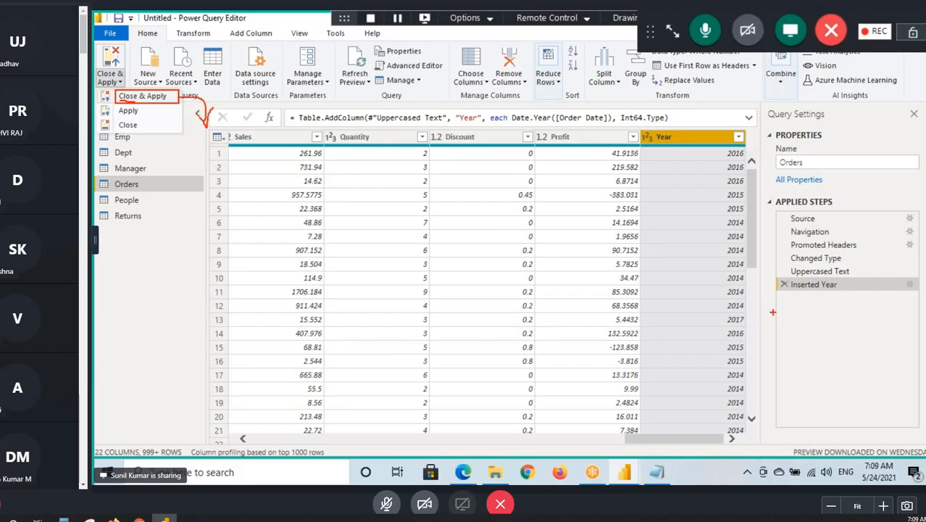
left_click_drag(802, 303, 826, 301)
mouse_move(801, 315)
left_mouse_down()
mouse_move(828, 311)
mouse_move(831, 339)
left_mouse_up()
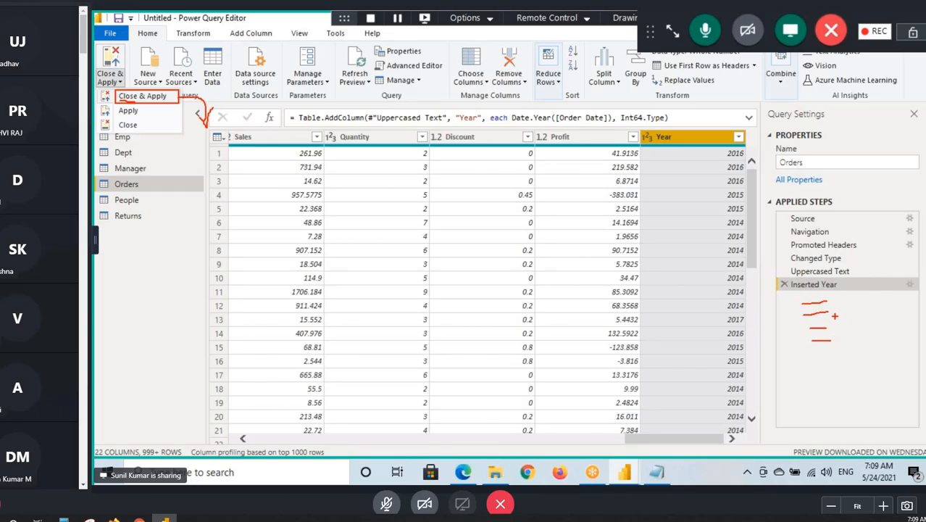
key("Escape")
- Temporarily mark up the Apply option in red, with an arrow from the Inserted Year step and an underline beneath the Power Query Editor title
left_click(114, 82)
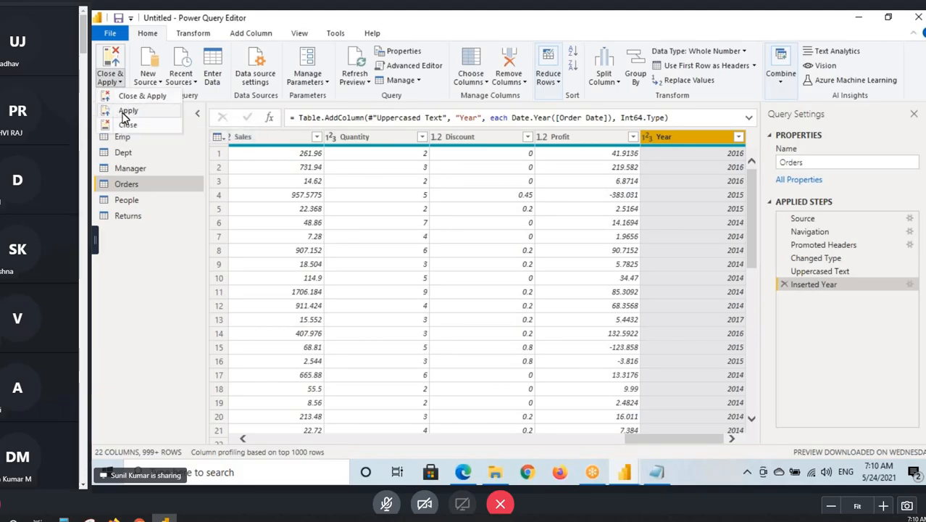
key("ctrl+2")
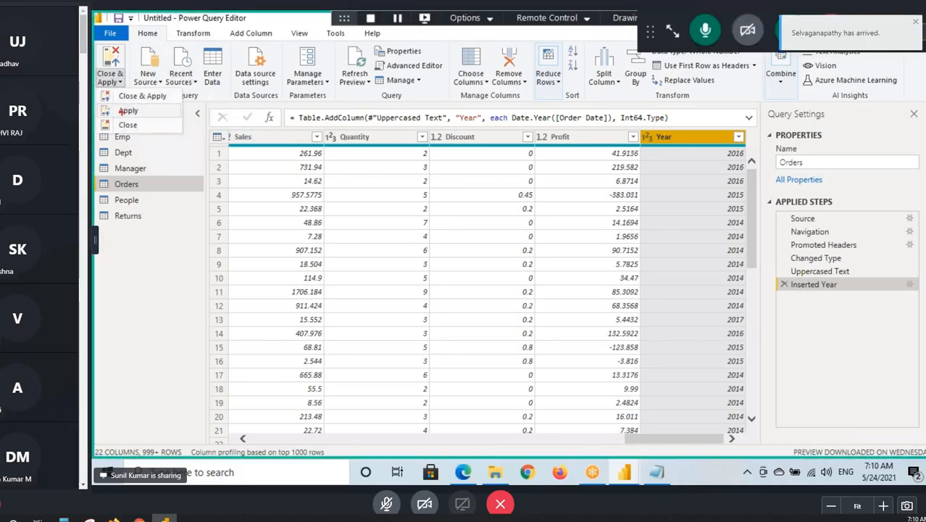
left_click_drag(98, 107, 163, 116)
left_click_drag(803, 287, 731, 353)
left_click_drag(740, 337, 757, 355)
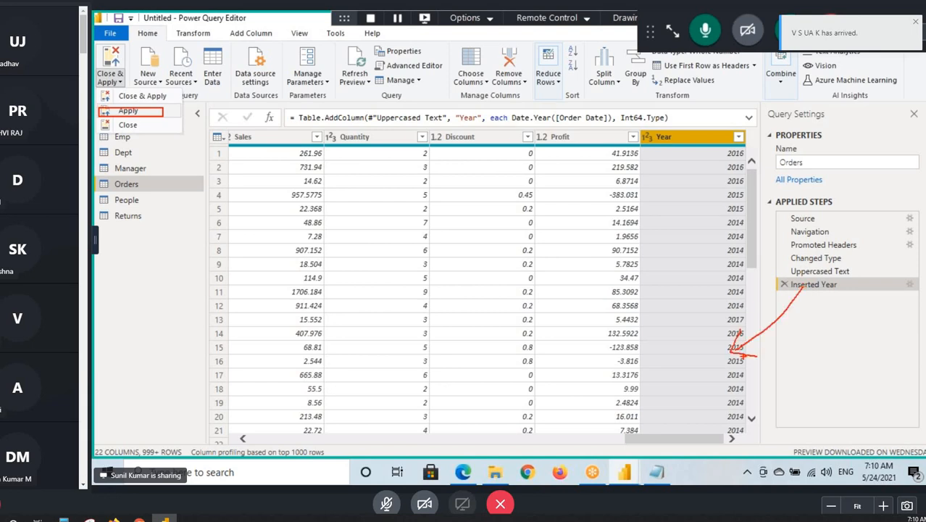
mouse_move(671, 348)
left_mouse_down()
mouse_move(676, 391)
mouse_move(697, 357)
mouse_move(678, 399)
mouse_move(707, 324)
left_mouse_up()
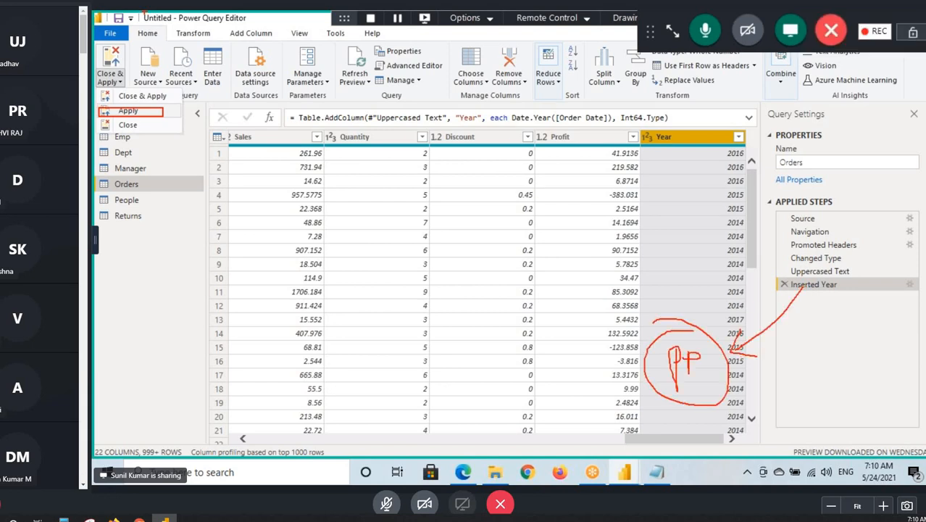
mouse_move(191, 23)
left_mouse_down()
mouse_move(269, 23)
mouse_move(234, 75)
left_mouse_up()
left_click_drag(234, 26, 261, 45)
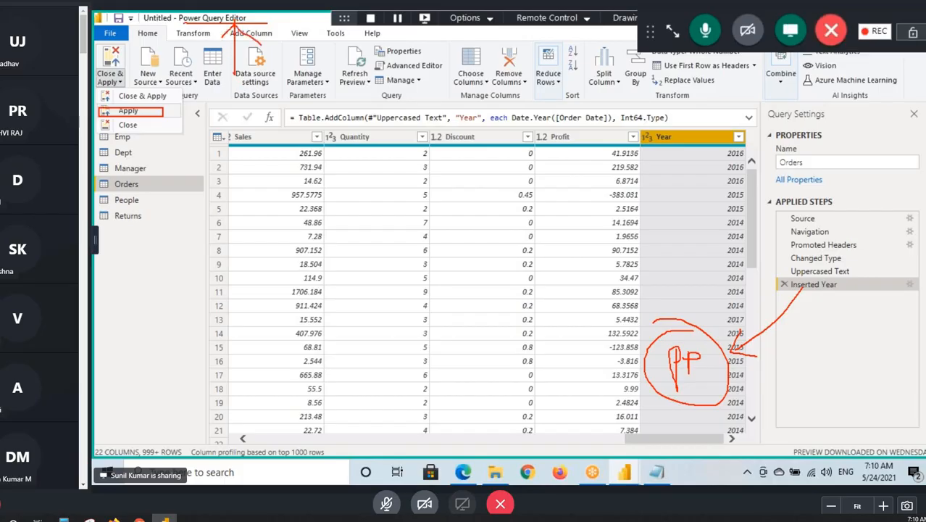
mouse_move(812, 303)
left_mouse_down()
mouse_move(839, 300)
mouse_move(859, 314)
left_mouse_up()
key("Escape")
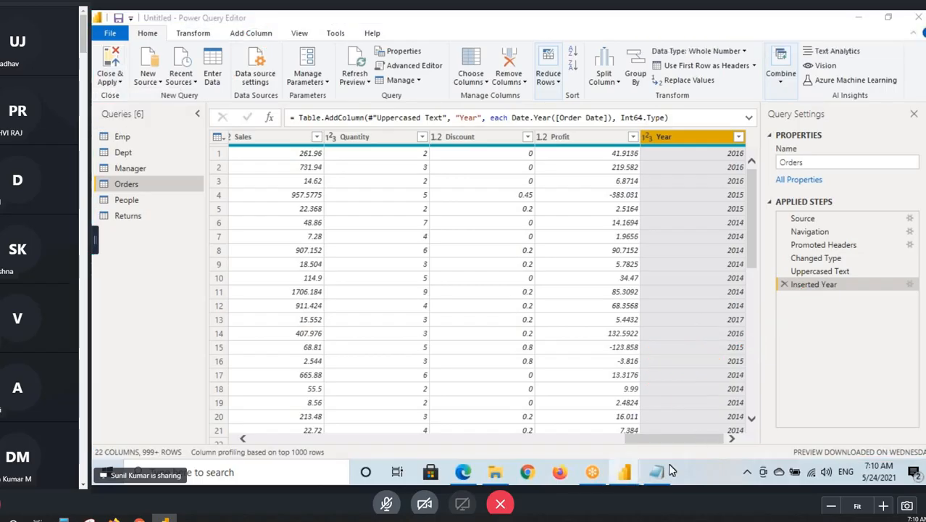
- Switch to Power BI Desktop and show the Orders table in Data view
left_click(625, 473)
left_click(568, 427)
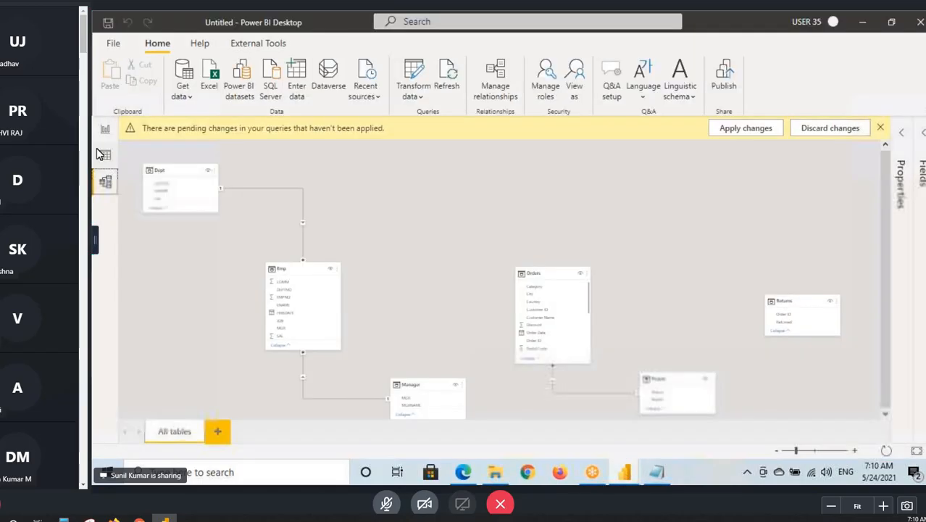
left_click(105, 156)
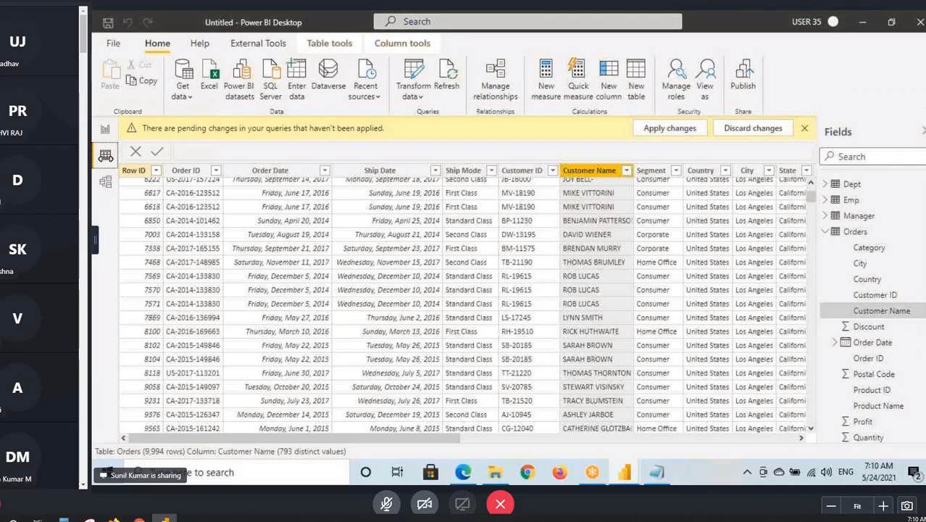
- Return to the Power Query Editor and commit the Orders query changes with Apply, keeping the editor open
left_click(629, 474)
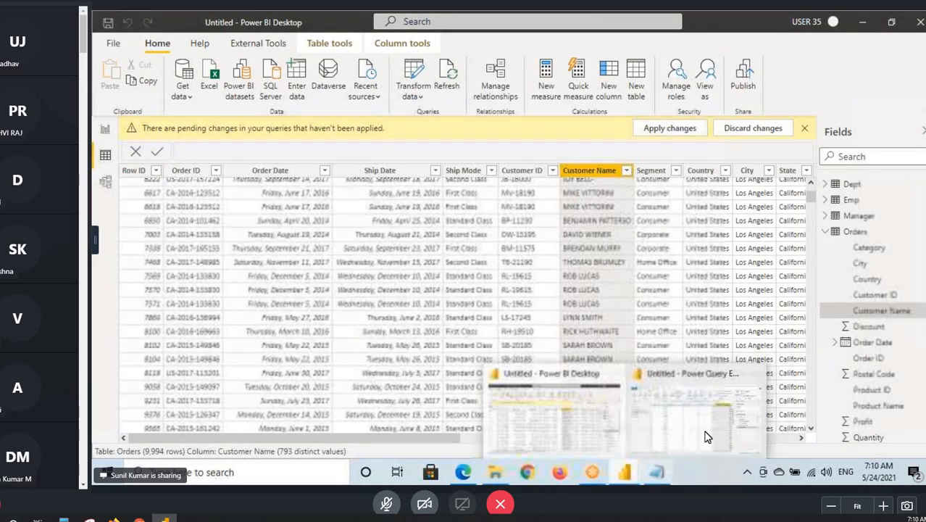
left_click(708, 437)
left_click(116, 82)
left_click(170, 186)
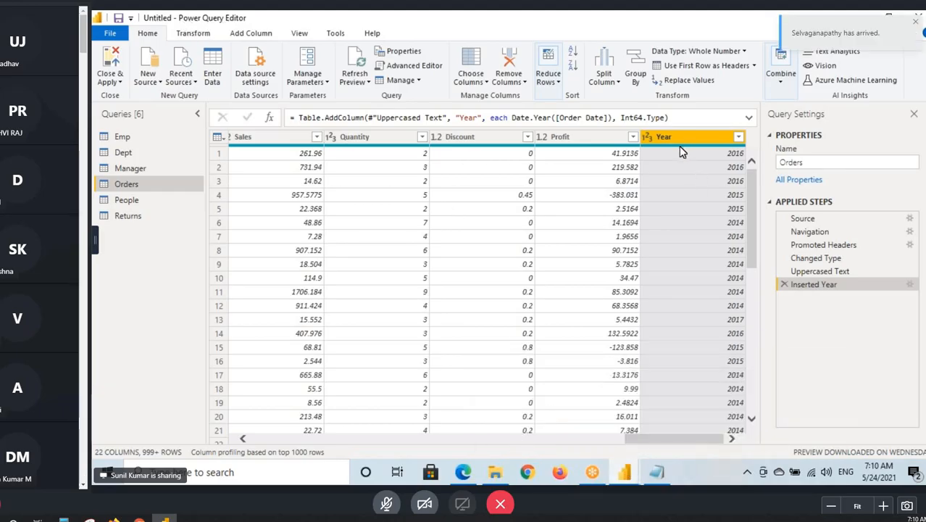
- Check the Year column of the Orders table in Power BI Desktop's Data view and show the relationship diagram in Model view
key("alt+Tab")
key("ctrl+2")
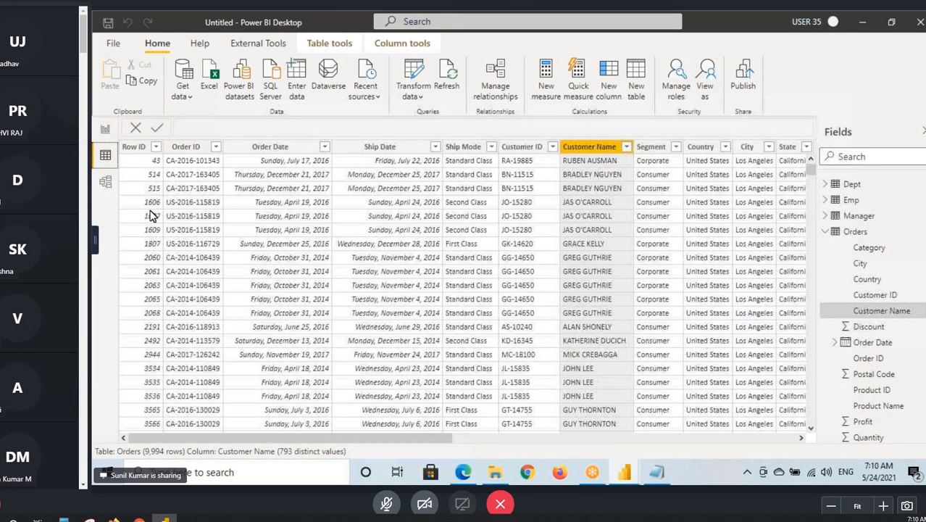
scroll(150, 215, "right", 5)
left_click(780, 147)
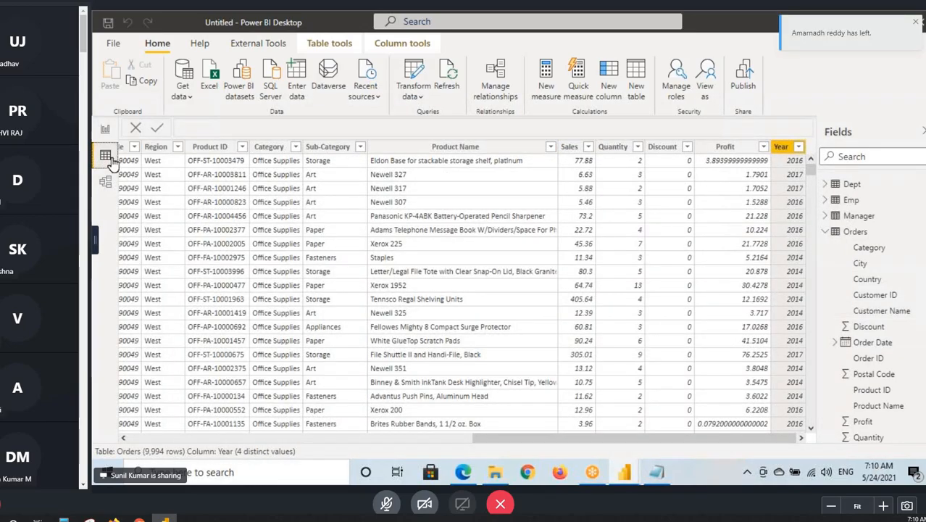
left_click(106, 184)
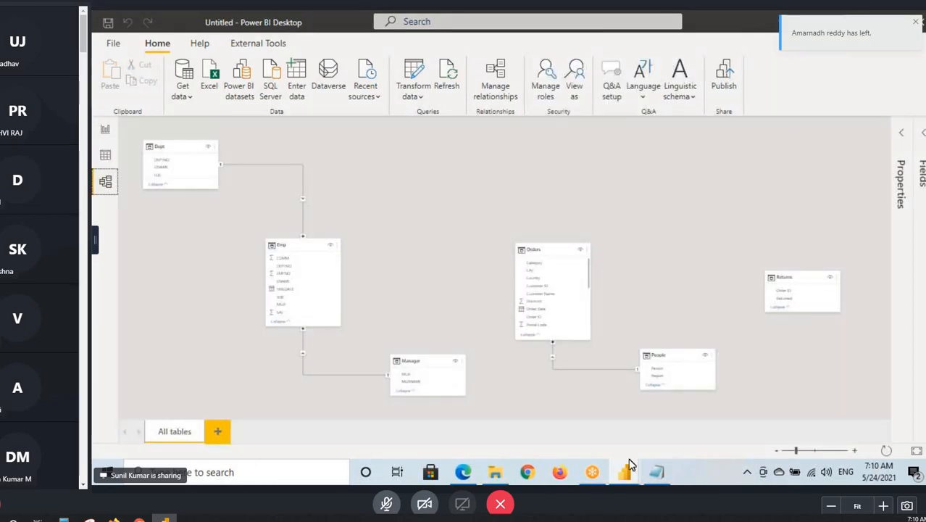
- Switch back and forth between the Power Query Editor and Power BI Desktop to compare the two open windows
mouse_move(624, 471)
left_click(664, 420)
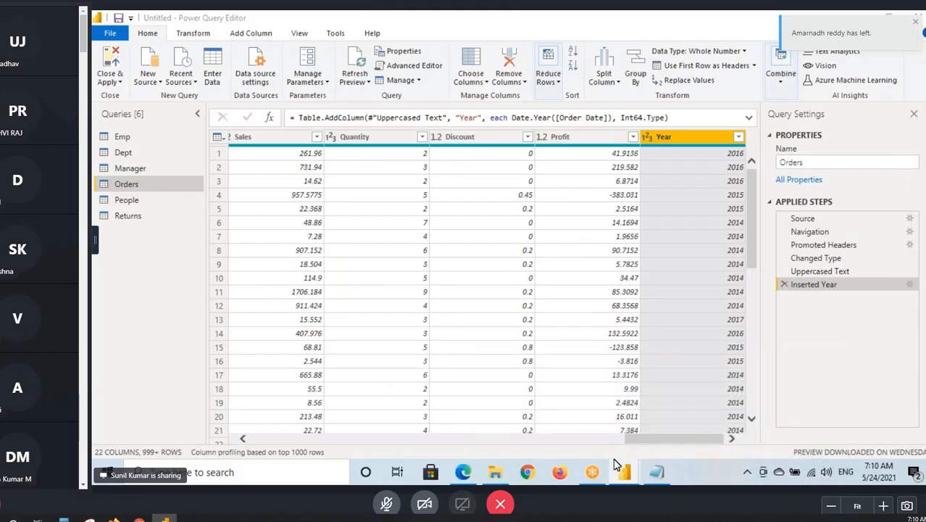
left_click(540, 431)
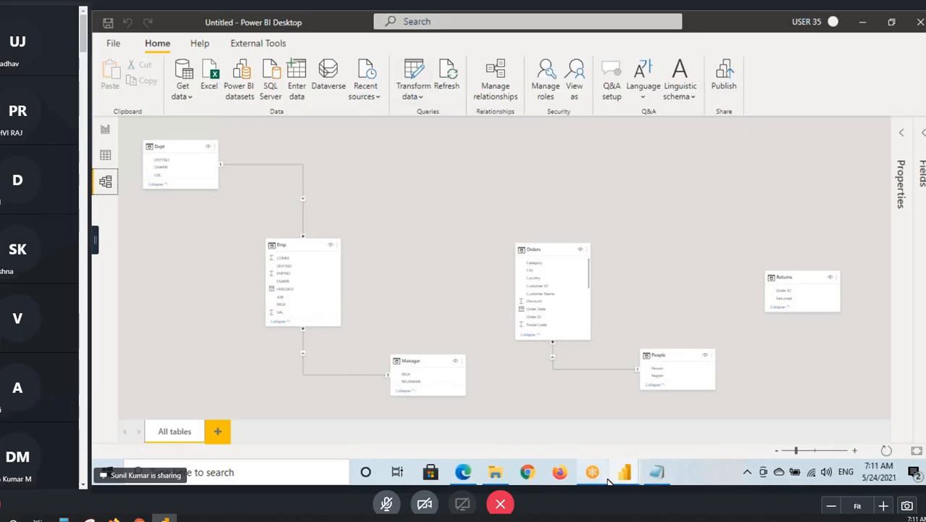
mouse_move(624, 472)
left_click(692, 430)
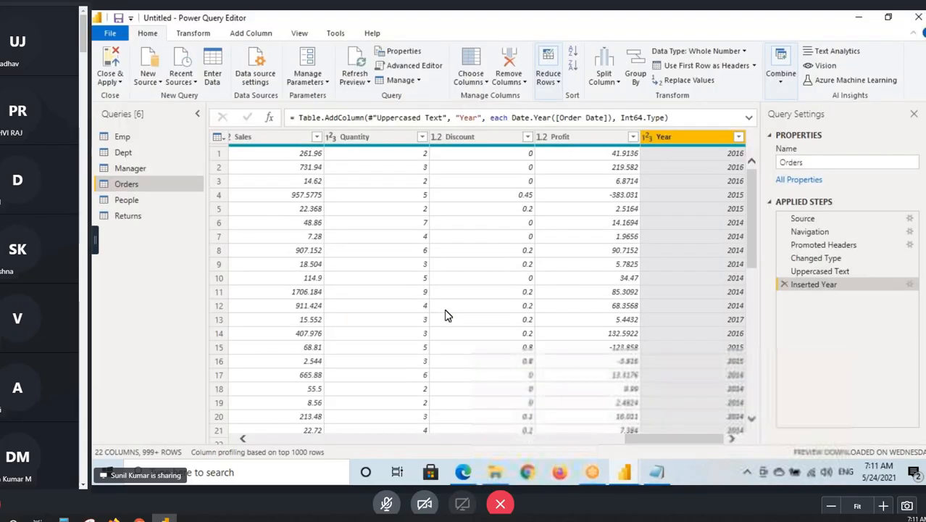
- In the Notepad notes, describe option 2 Apply as "- Apply will Just Commit ETL Changes" and put a dash after option 3 Close
left_click(652, 472)
left_click(215, 190)
key("Tab")
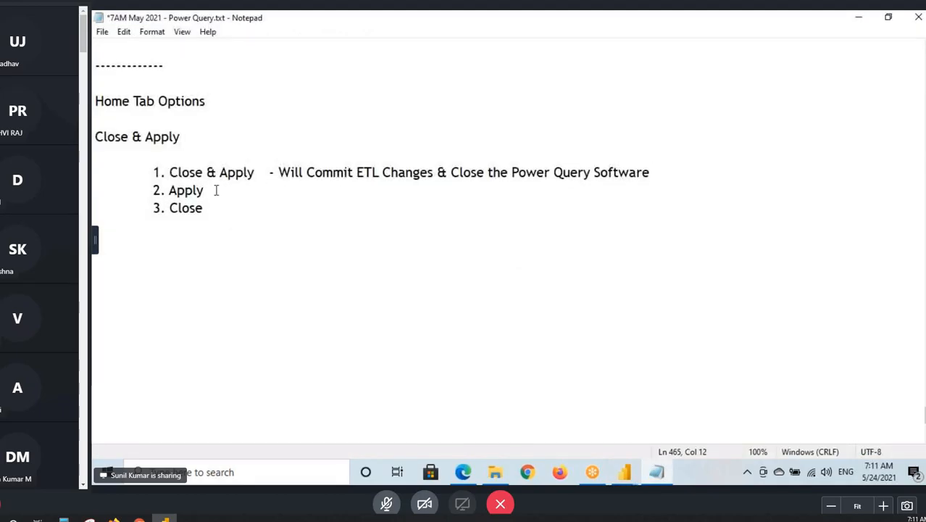
type("- All")
key("BackSpace")
key("BackSpace")
type("pply will ")
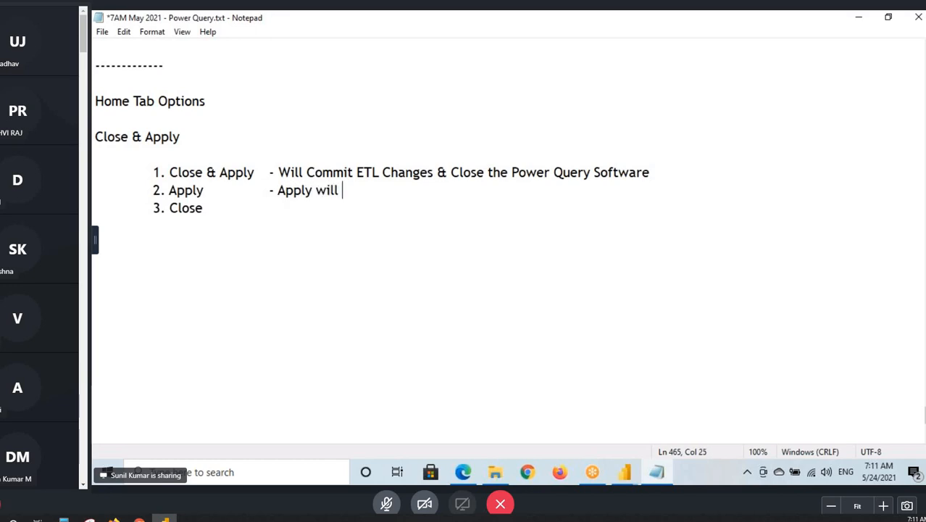
type("Just Comm")
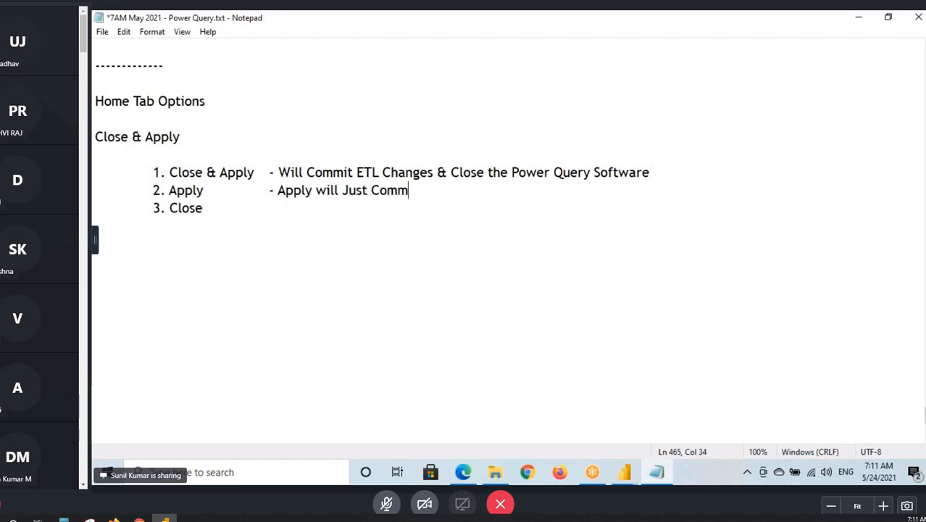
type("it ETL Change")
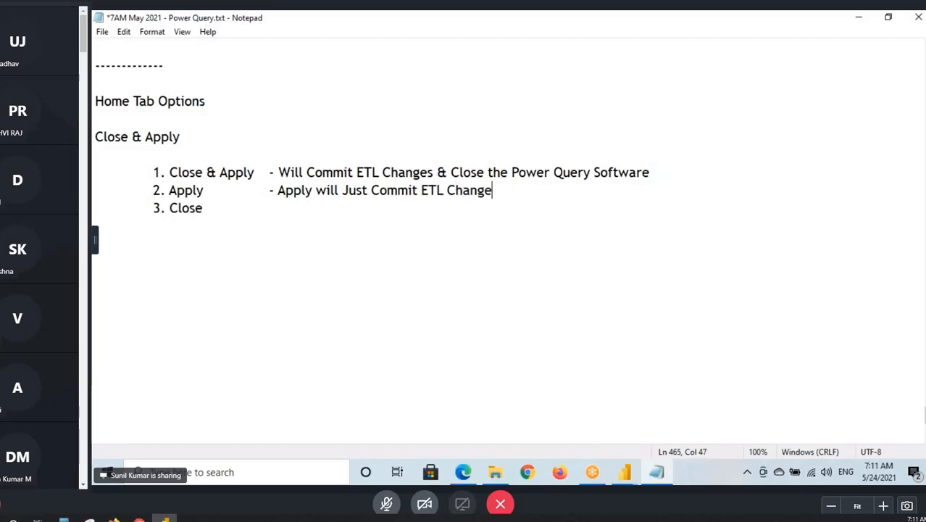
type("s")
left_click_drag(290, 200, 479, 196)
left_click(505, 193)
left_click(209, 209)
type("-")
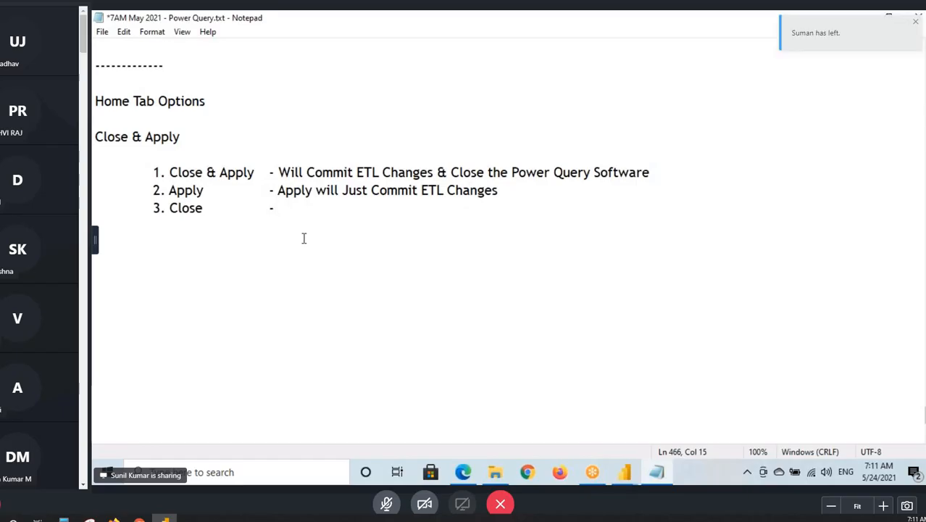
- In the Power Query Editor, add a Name of Day column to the Orders query based on the Order Date column
left_click(628, 472)
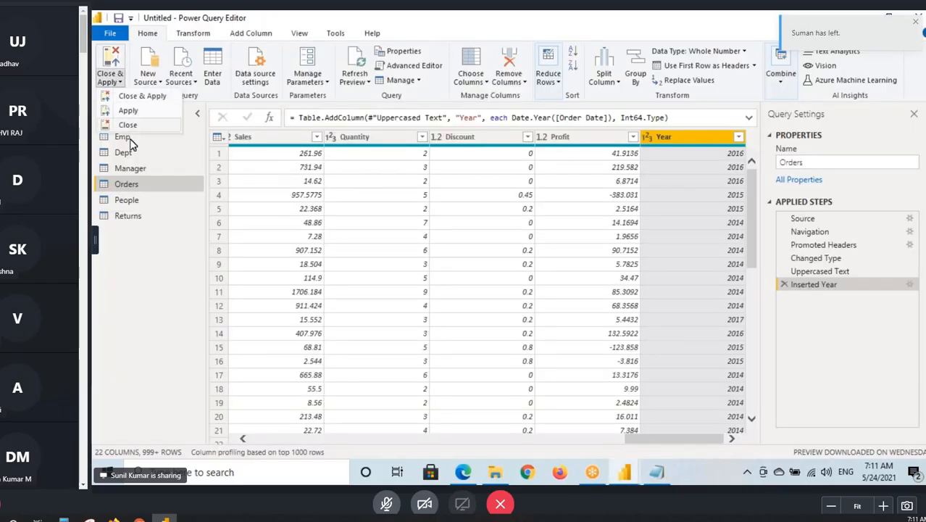
left_click(128, 184)
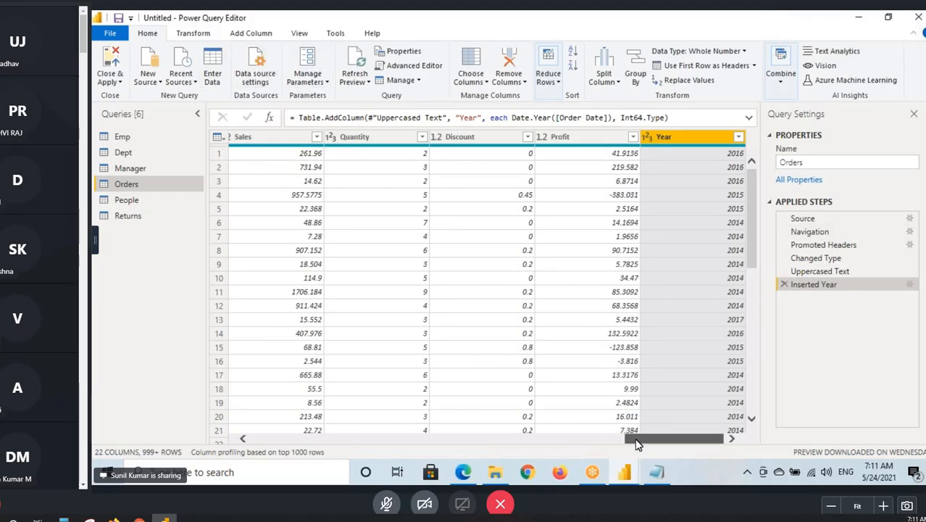
left_click_drag(636, 439, 377, 291)
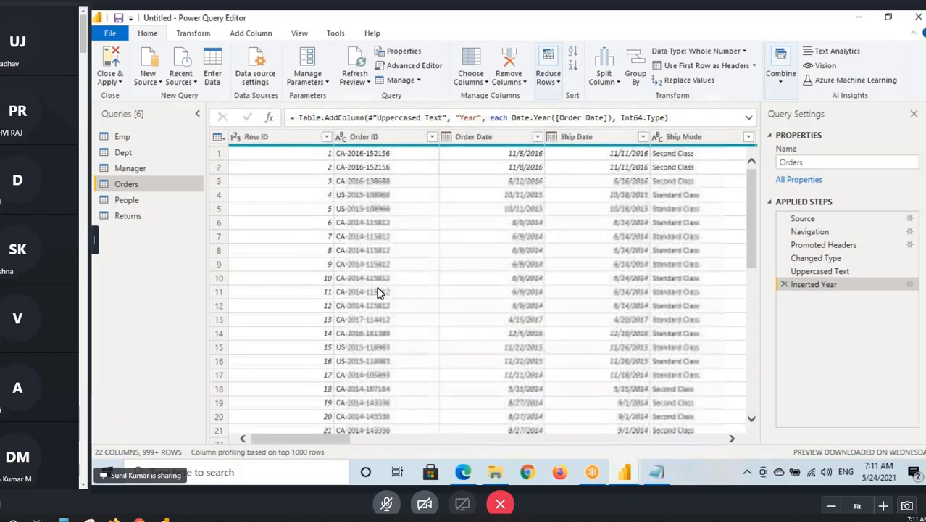
left_click(483, 139)
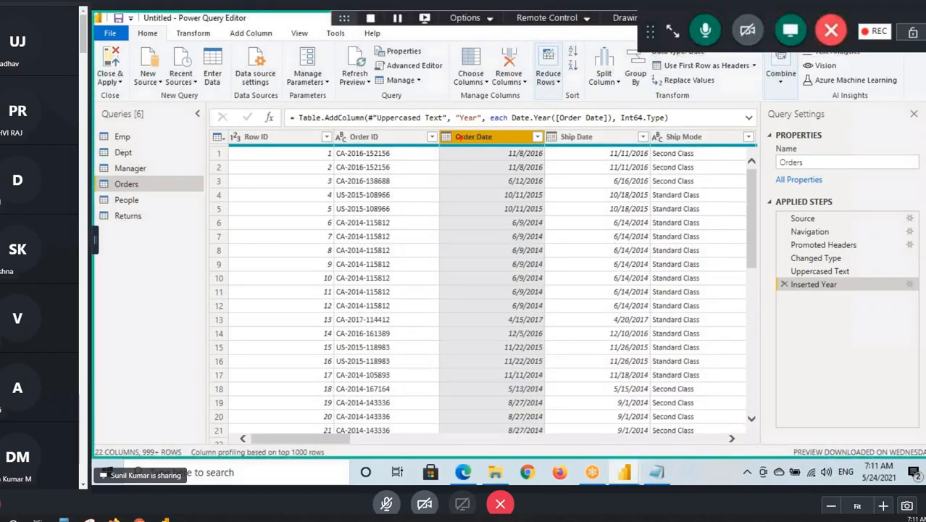
mouse_move(440, 142)
left_mouse_down()
mouse_move(542, 340)
mouse_move(545, 390)
left_mouse_up()
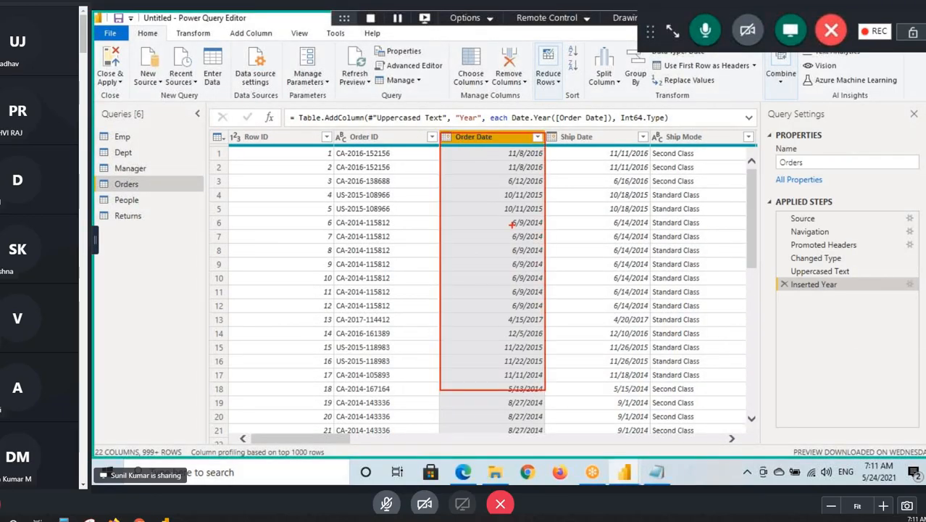
key("Escape")
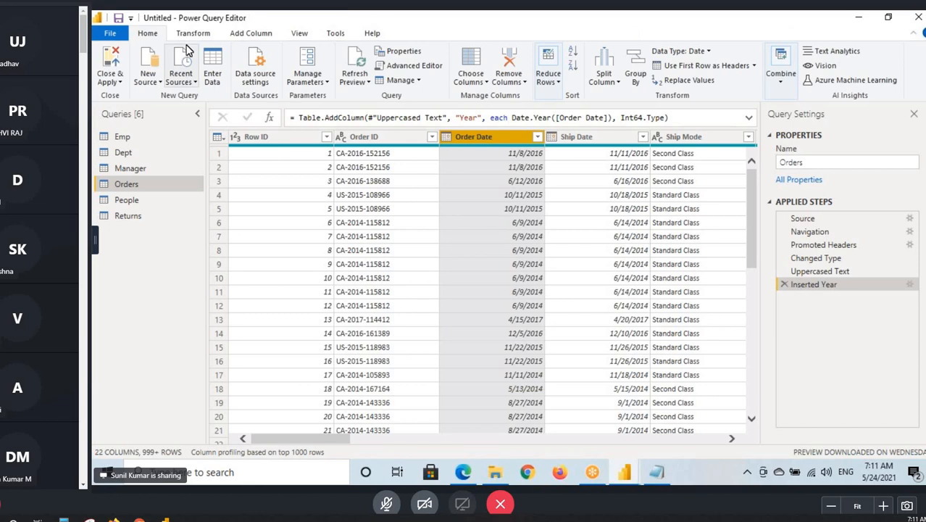
left_click(235, 36)
left_click(615, 69)
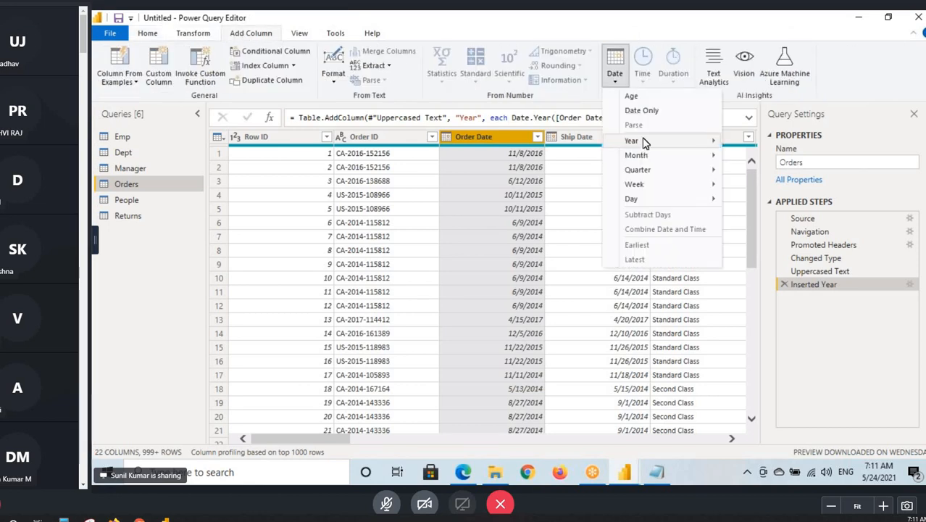
mouse_move(641, 202)
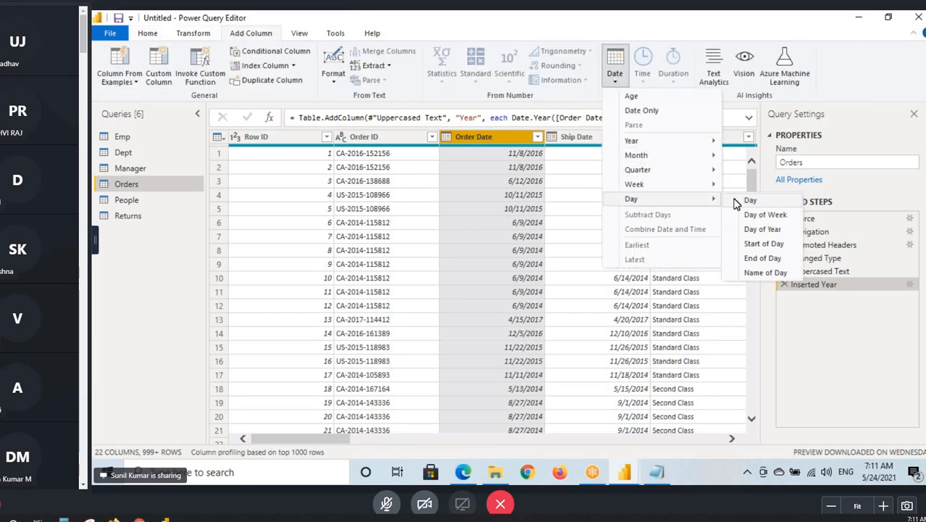
left_click(760, 272)
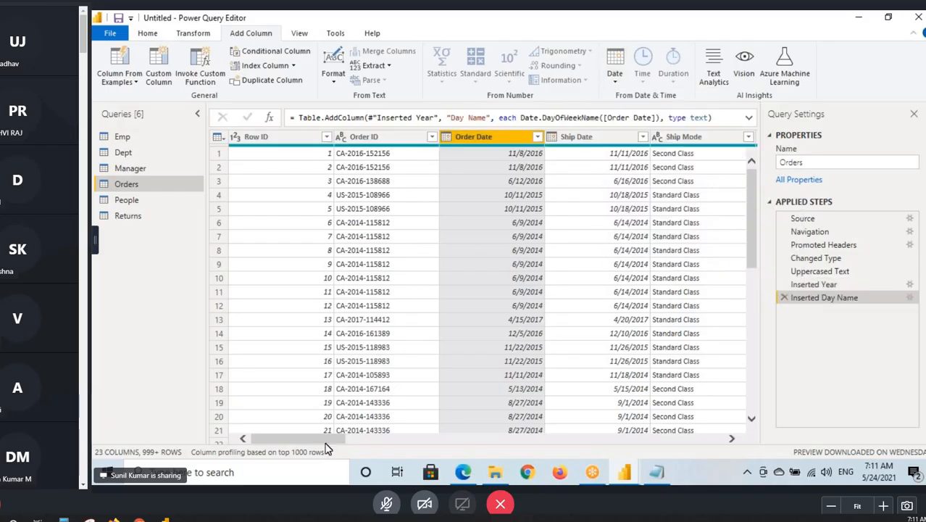
left_click_drag(325, 439, 759, 440)
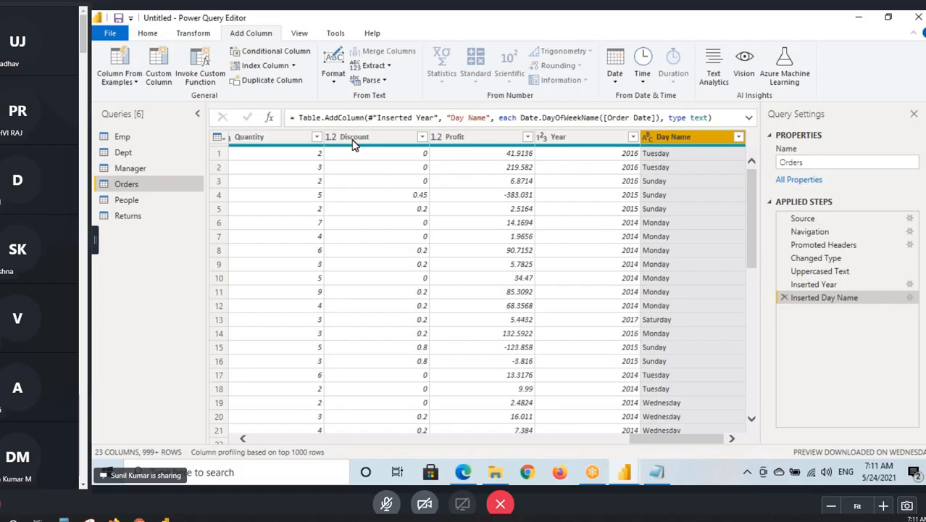
left_click(148, 32)
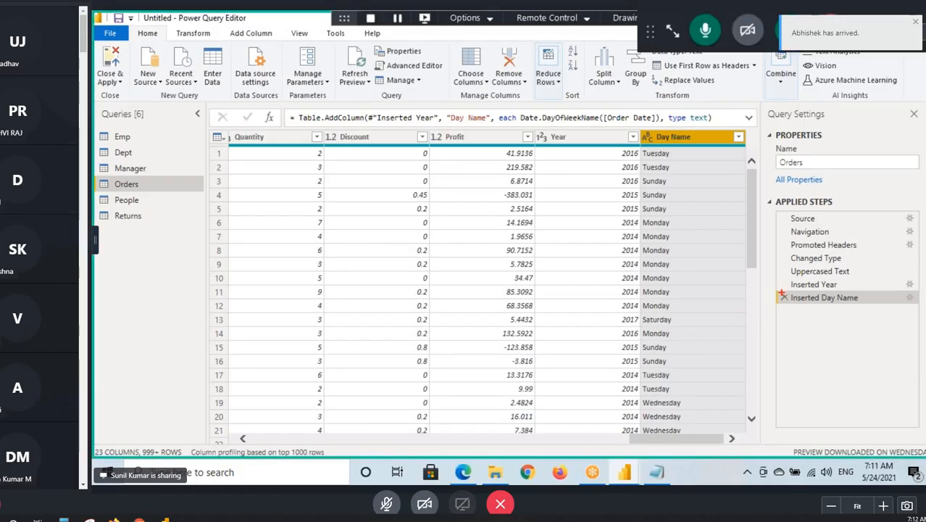
left_click_drag(781, 292, 893, 308)
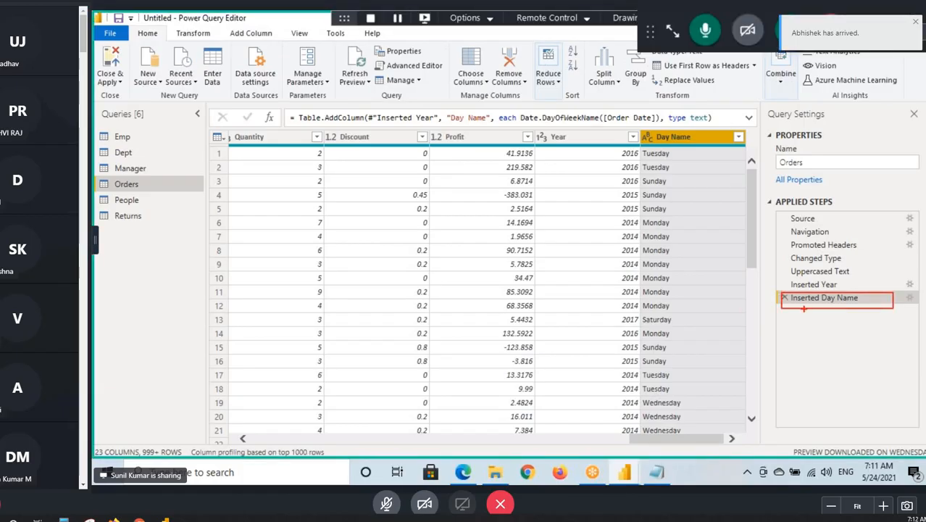
mouse_move(803, 308)
left_mouse_down()
mouse_move(623, 375)
mouse_move(368, 349)
left_mouse_up()
mouse_move(402, 333)
left_mouse_down()
mouse_move(355, 360)
mouse_move(379, 393)
left_mouse_up()
left_click_drag(323, 375, 323, 406)
left_click_drag(323, 376, 324, 388)
left_click_drag(339, 373, 343, 403)
left_click_drag(338, 364, 315, 348)
left_click_drag(187, 23, 256, 24)
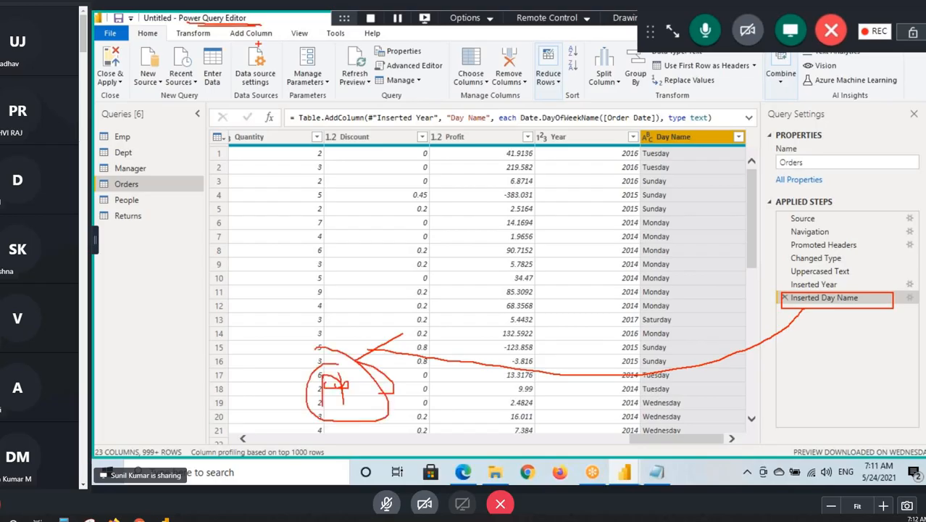
- Close the Power Query Editor with the Close option, leaving the query changes unapplied, and bring up Power BI Desktop
left_click(111, 82)
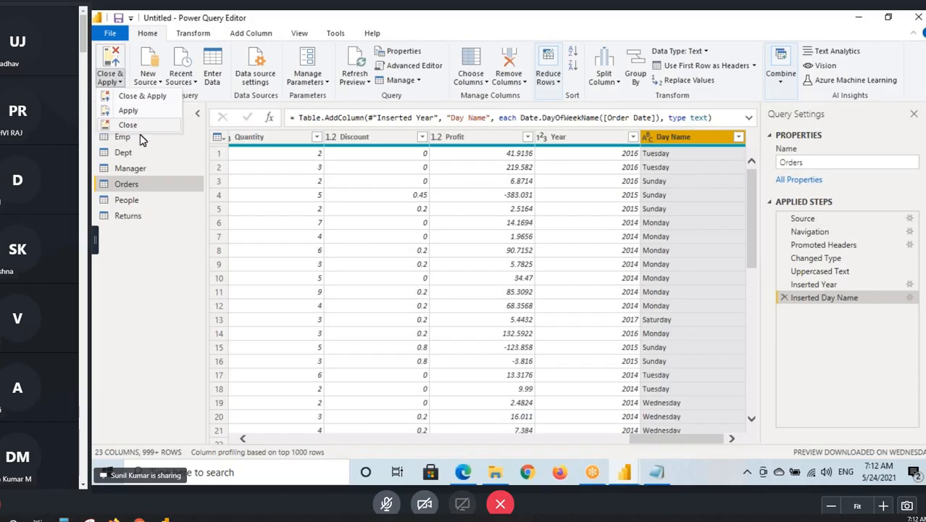
left_click(148, 254)
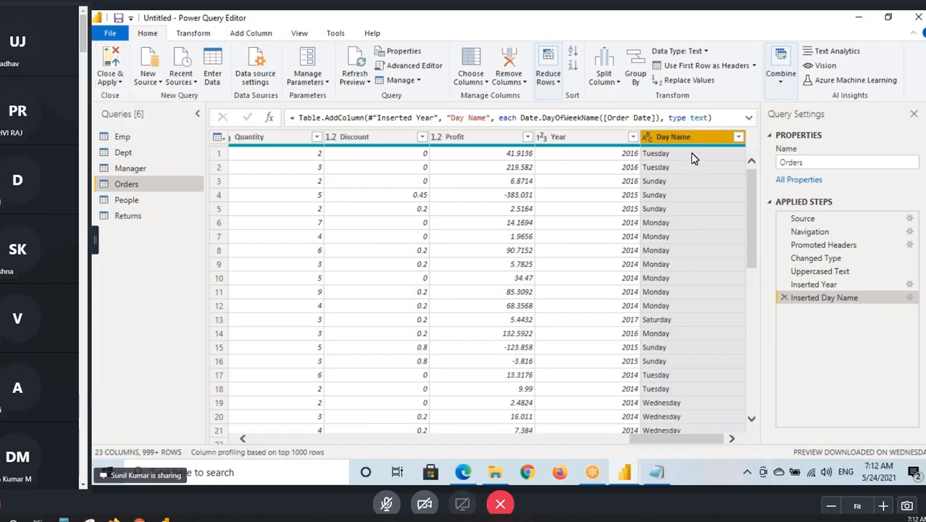
left_click(117, 83)
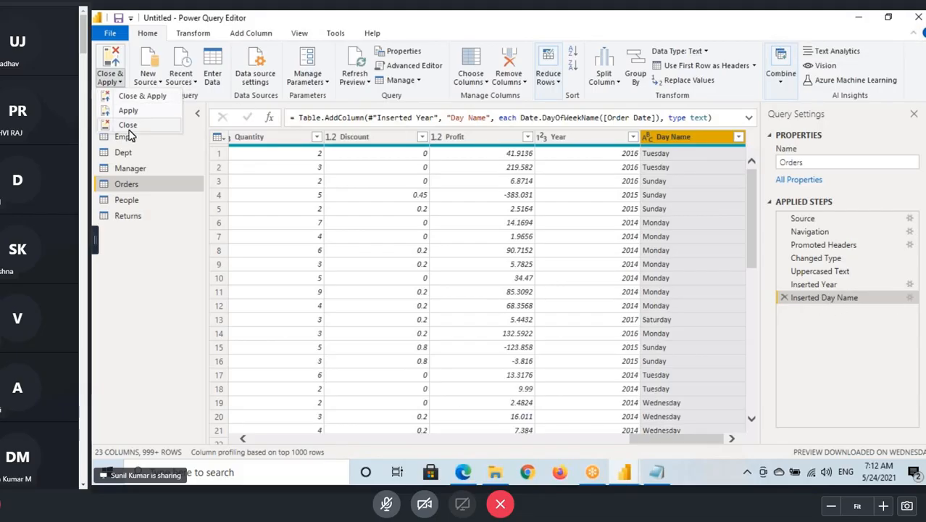
key("alt+Tab")
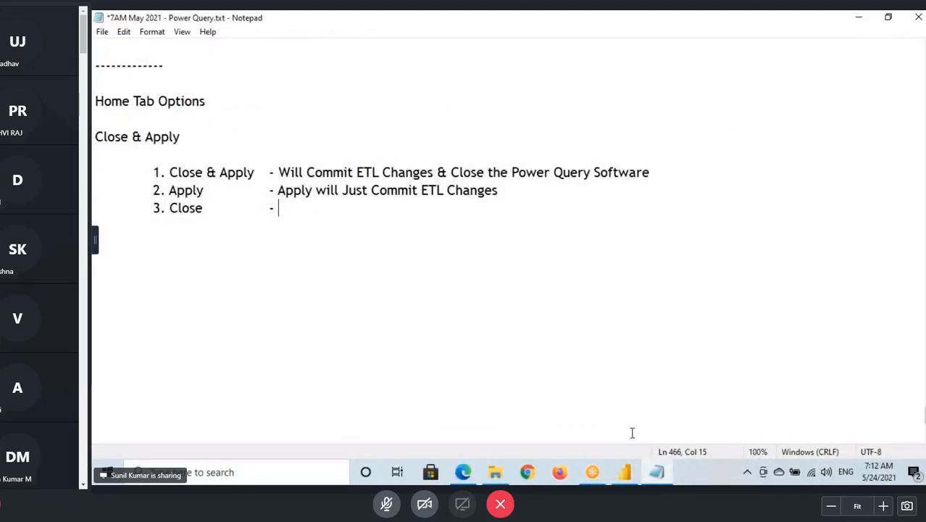
left_click(632, 471)
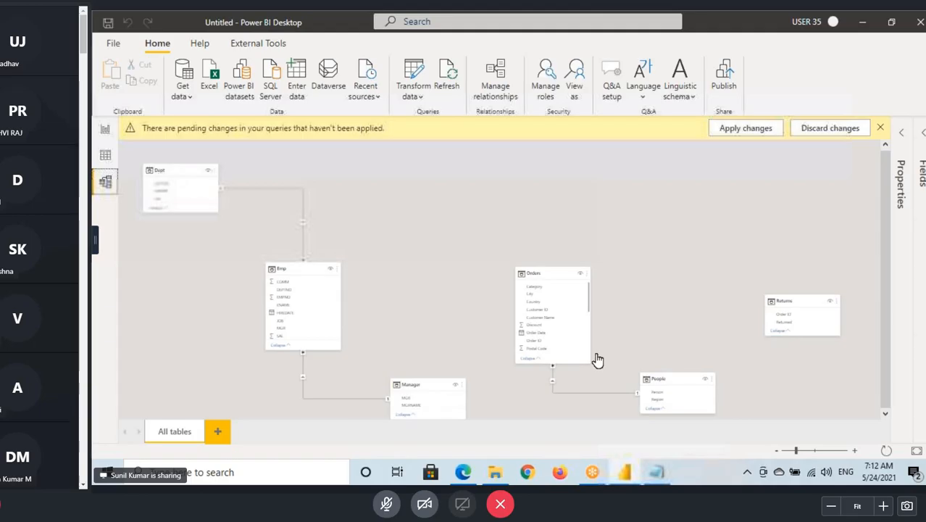
- Show the Orders table in Power BI Desktop's Data view and discard the pending query changes
left_click(107, 156)
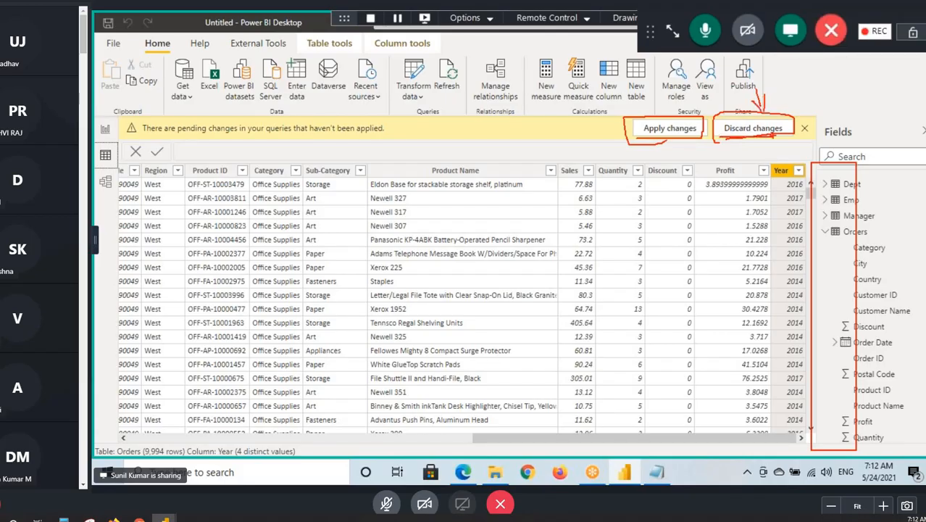
left_click(758, 129)
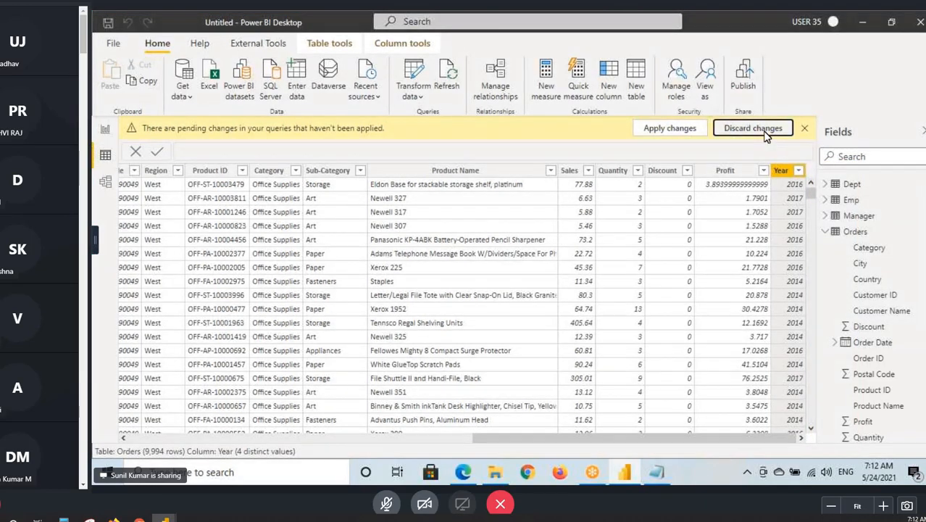
left_click(583, 273)
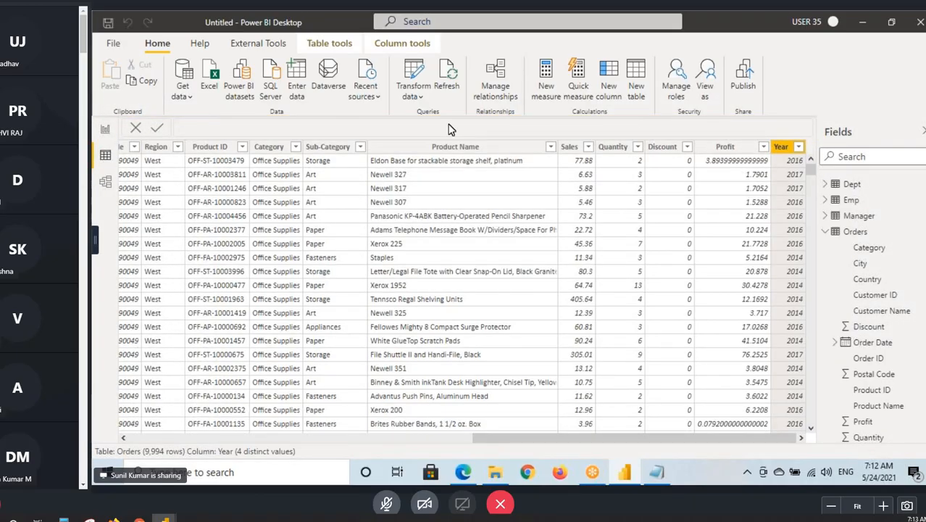
- In the Notepad notes, describe option 3 Close as "Close the Power Query Software with Applying the Changes or"
left_click(622, 475)
left_click_drag(181, 208, 219, 208)
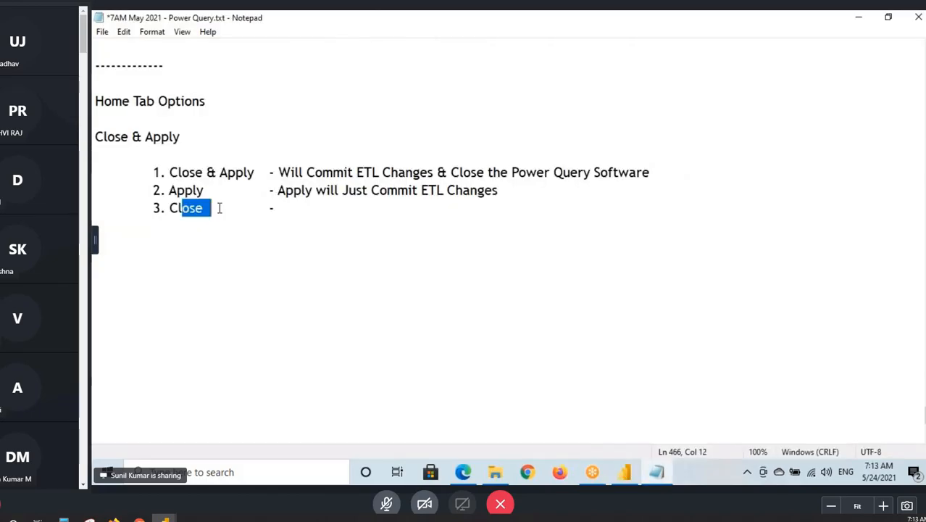
left_click(293, 208)
type("Close the ")
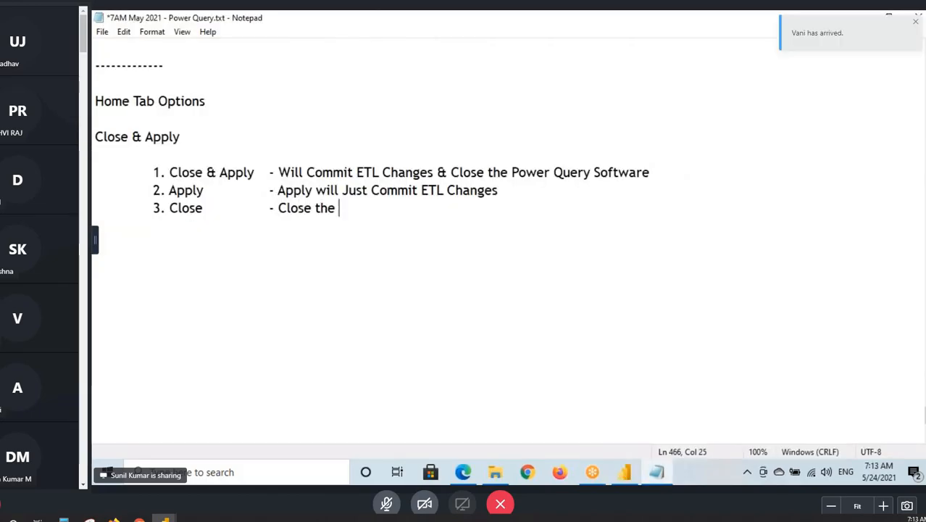
type("Power Query Softw")
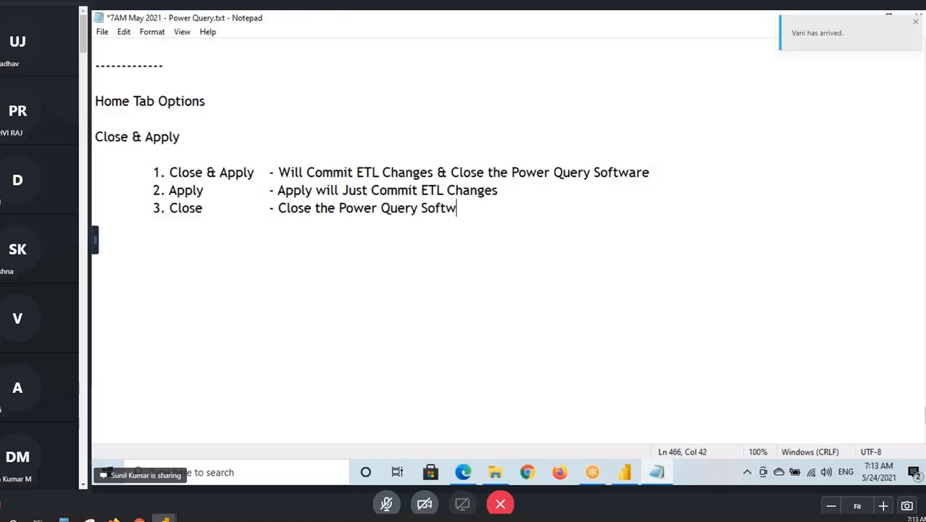
type("are with ")
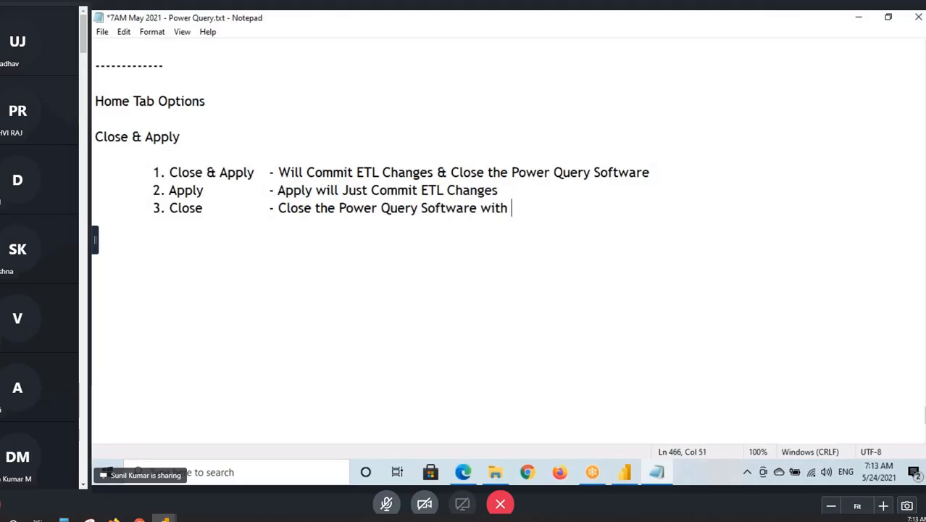
type("Apply")
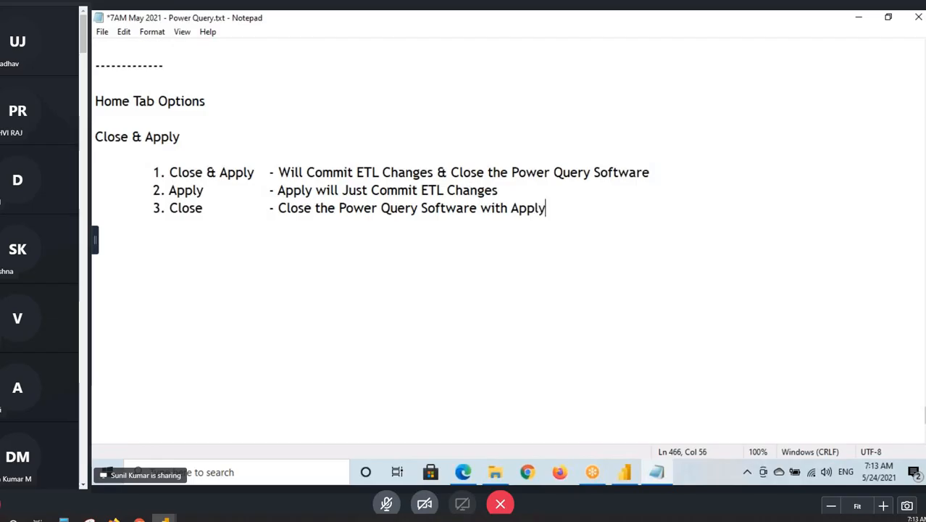
type("ing the Canges ")
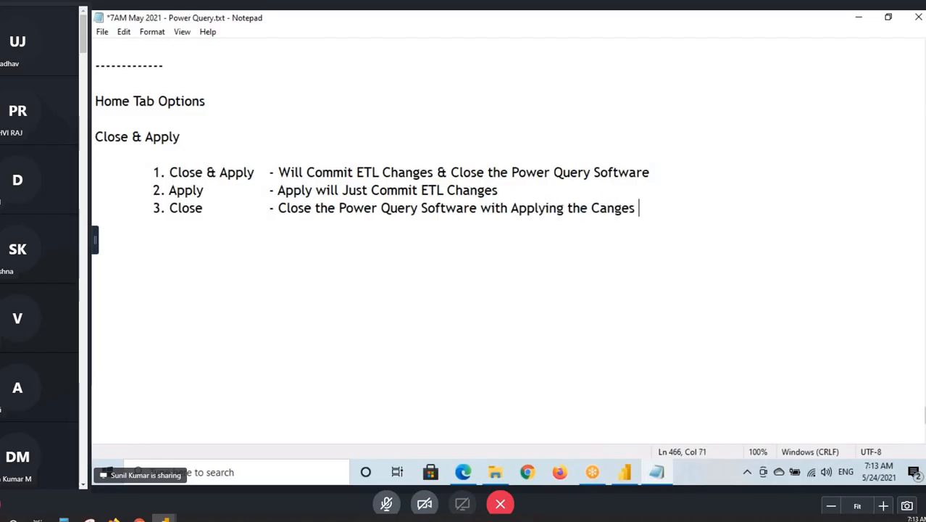
type("or")
left_click(600, 207)
type("h")
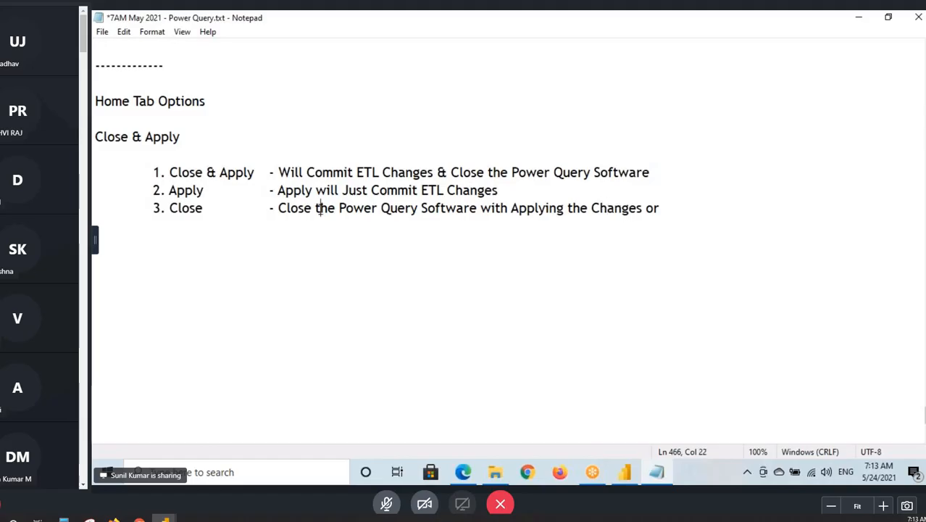
- Complete the option 3 Close description by adding "Commiting the Changes" at its end
left_click_drag(319, 209, 482, 219)
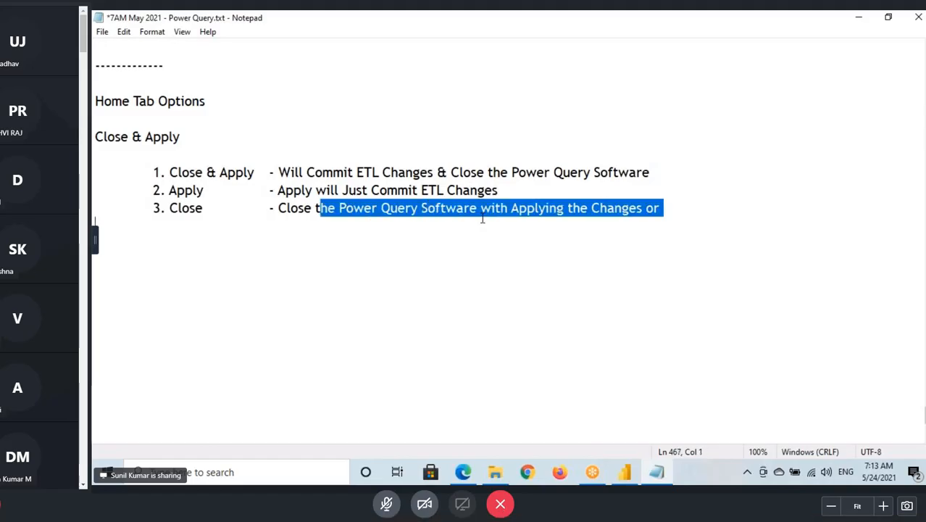
left_click(515, 209)
left_click(666, 208)
type("Com")
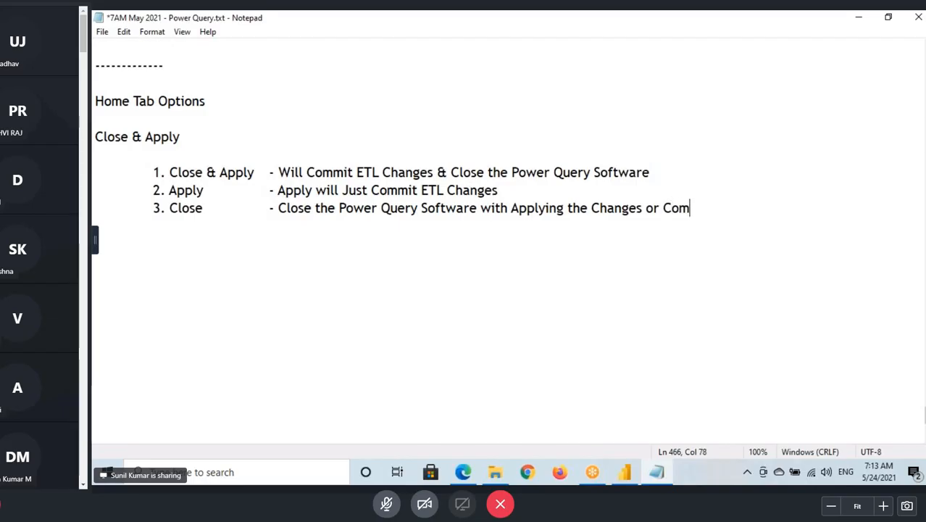
type("miting")
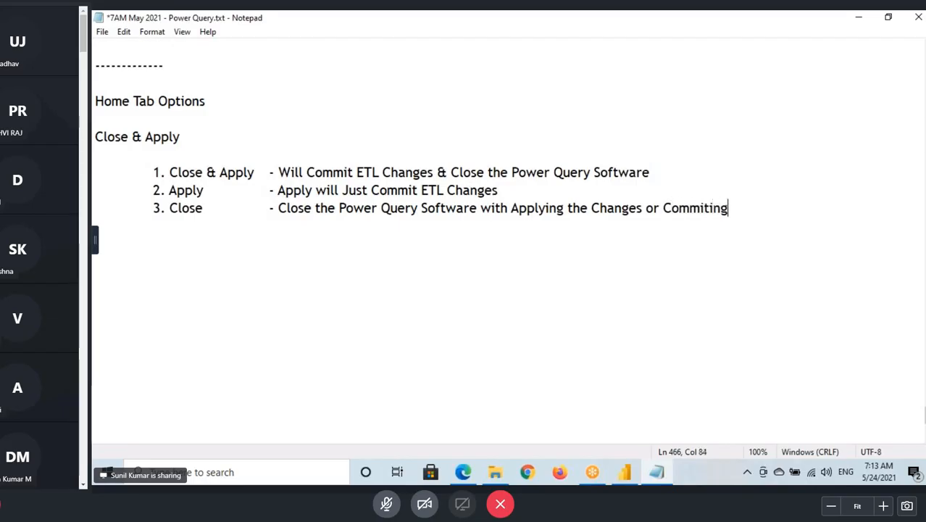
type(" the Changes")
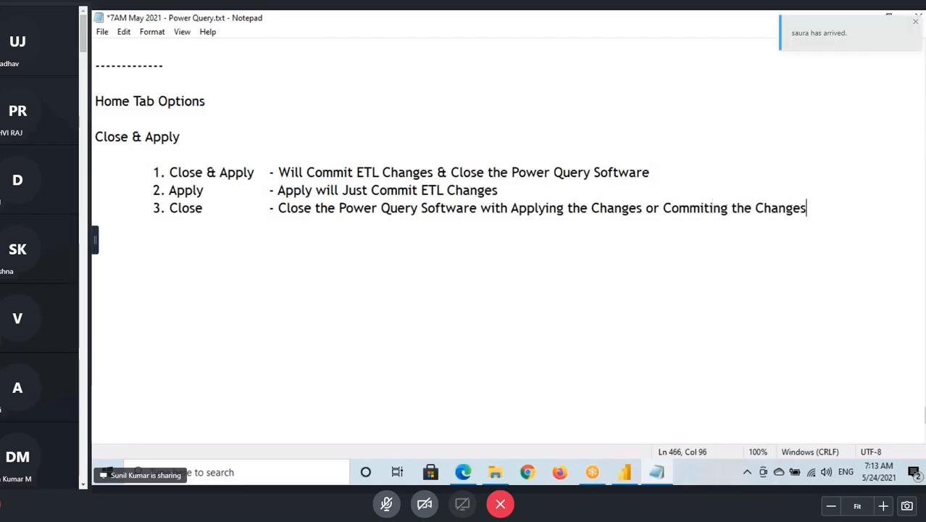
- Reopen the Power Query Editor from Power BI Desktop and check the applied steps of the Orders query
left_click(626, 478)
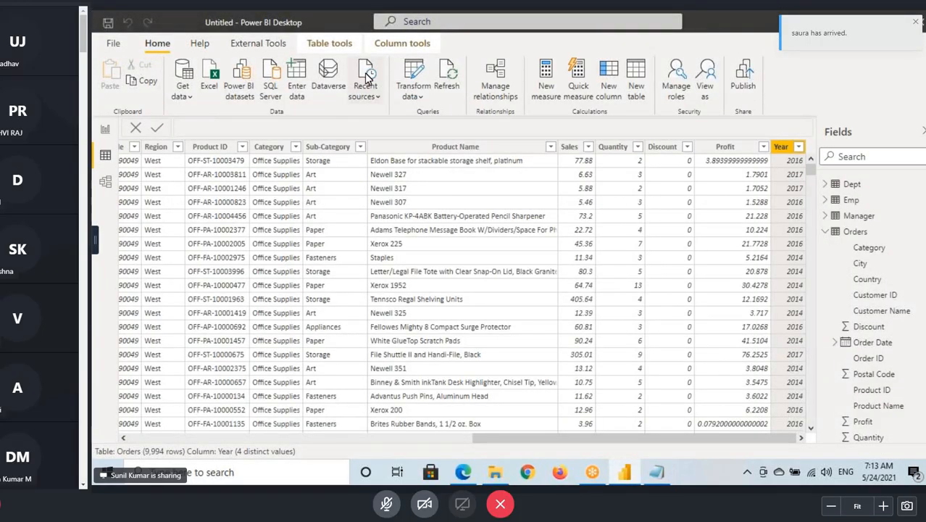
left_click(412, 74)
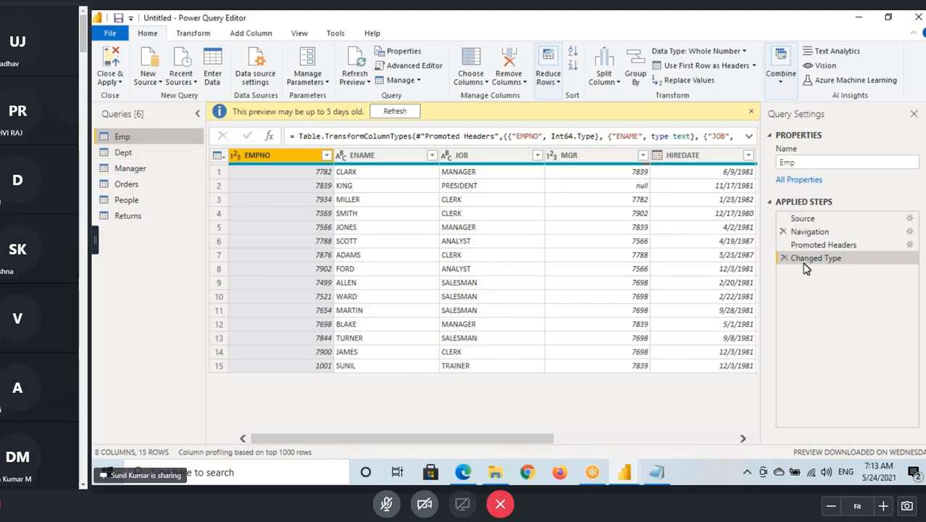
left_click(128, 185)
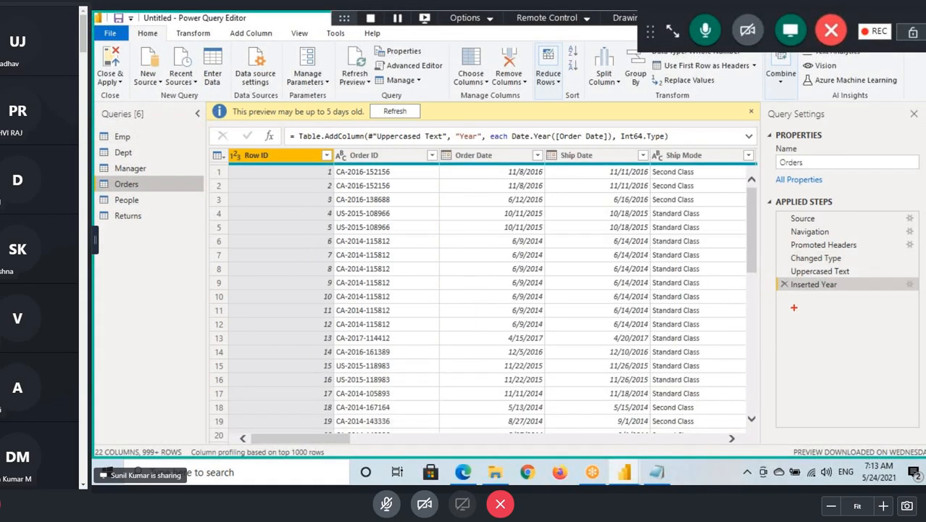
- Mark the Inserted Year applied step of the Orders query on screen and show the Close & Apply options
left_click_drag(795, 307, 819, 305)
left_click_drag(801, 316, 807, 316)
left_click_drag(801, 354, 807, 354)
left_click_drag(95, 48, 130, 88)
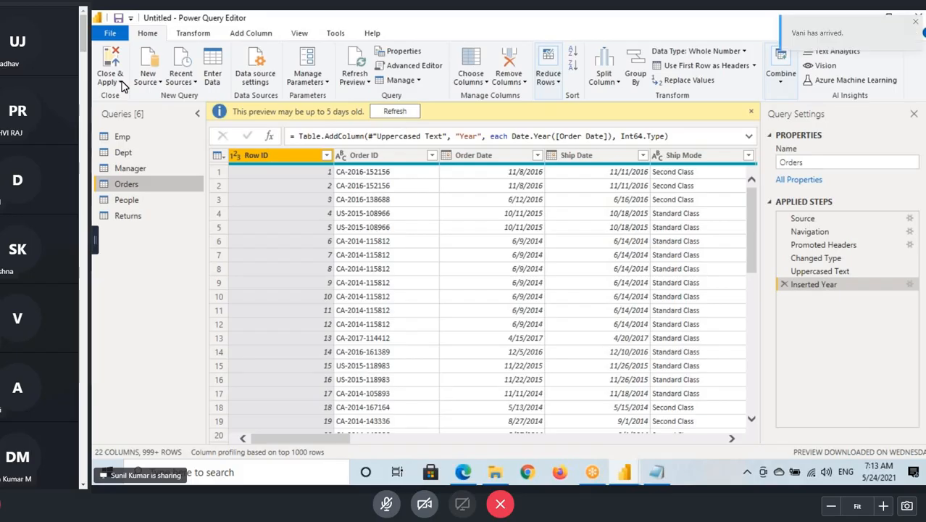
left_click(110, 81)
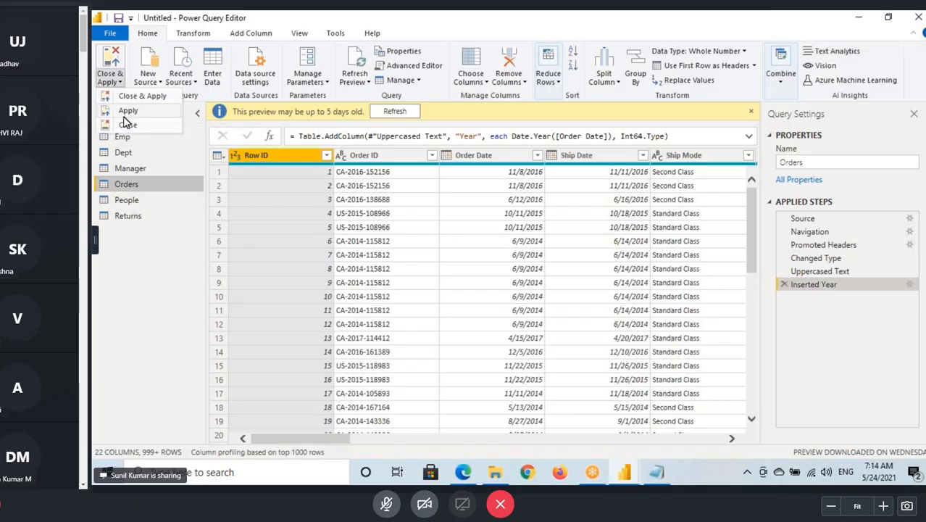
- Annotate the Apply and Close options, sketch the Inserted Year change flowing into Power BI, and clear the marks
left_click_drag(93, 104, 165, 117)
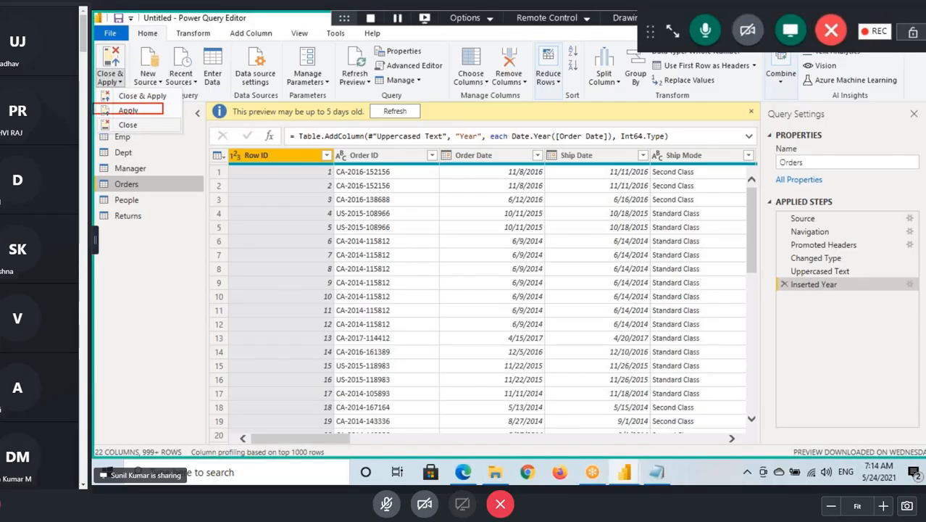
mouse_move(793, 304)
left_mouse_down()
mouse_move(246, 362)
mouse_move(182, 399)
mouse_move(201, 410)
left_mouse_up()
mouse_move(168, 398)
left_mouse_down()
mouse_move(168, 420)
mouse_move(172, 404)
mouse_move(152, 427)
mouse_move(163, 368)
left_mouse_up()
left_click_drag(192, 25, 249, 20)
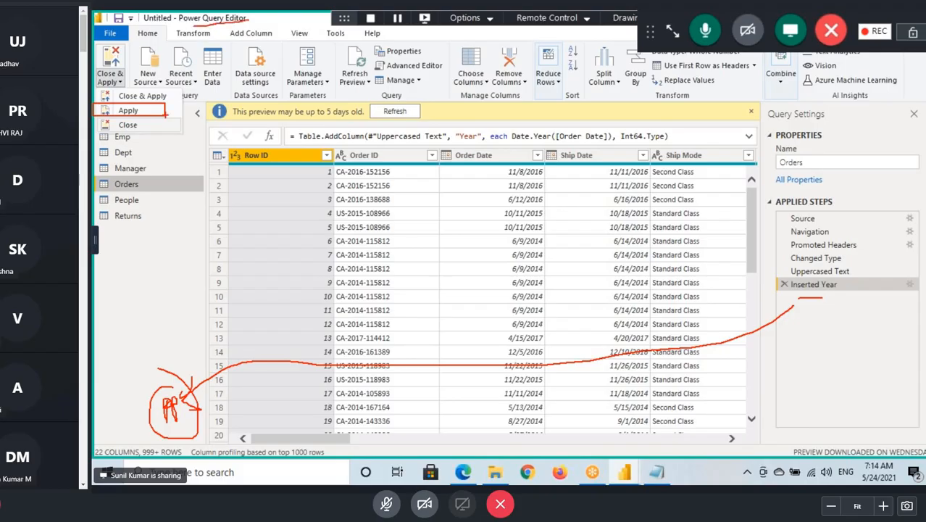
left_click_drag(148, 109, 195, 83)
left_click_drag(163, 127, 179, 118)
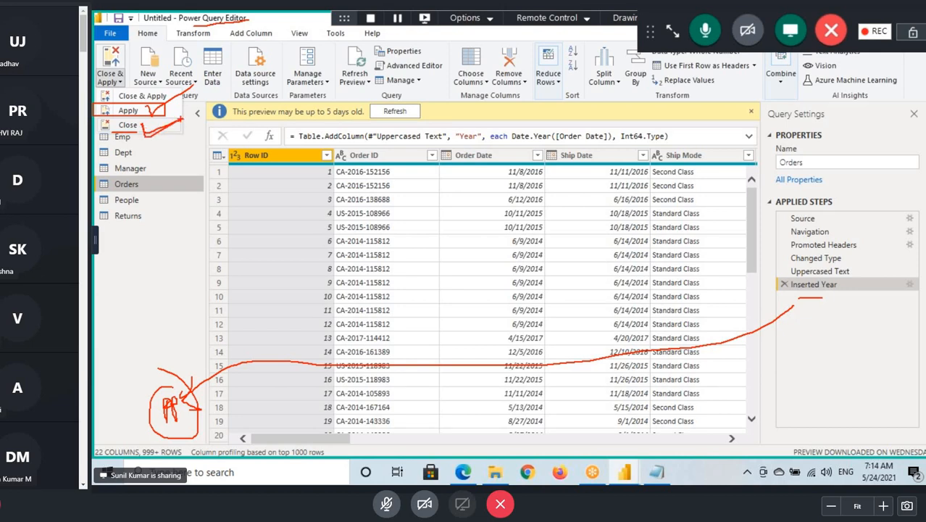
key("Escape")
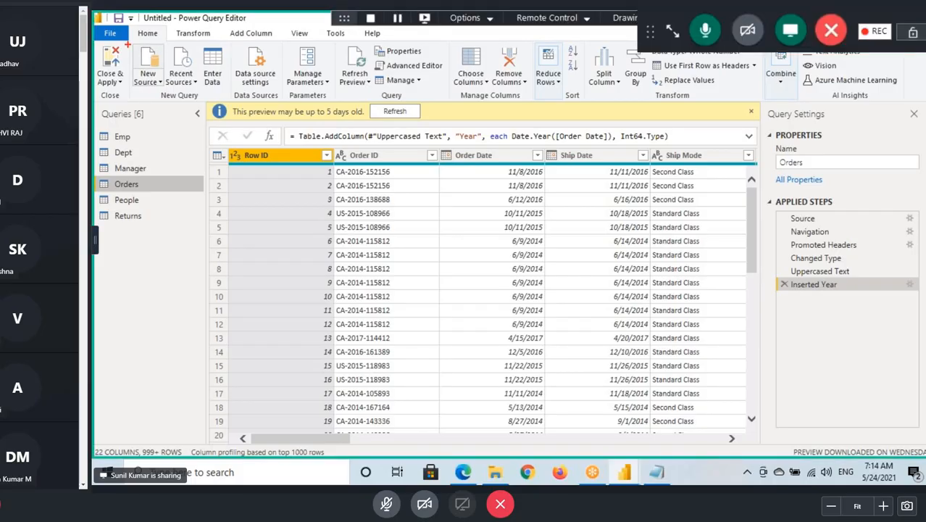
- Point out New Source with a box and add a dashed separator line below the Close description in the Notepad notes
left_click_drag(127, 45, 165, 87)
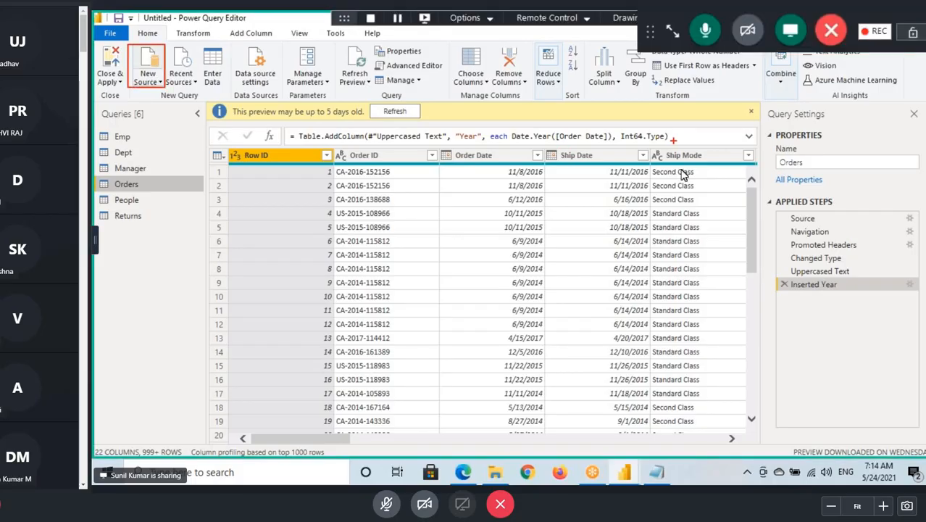
key("Escape")
left_click(657, 473)
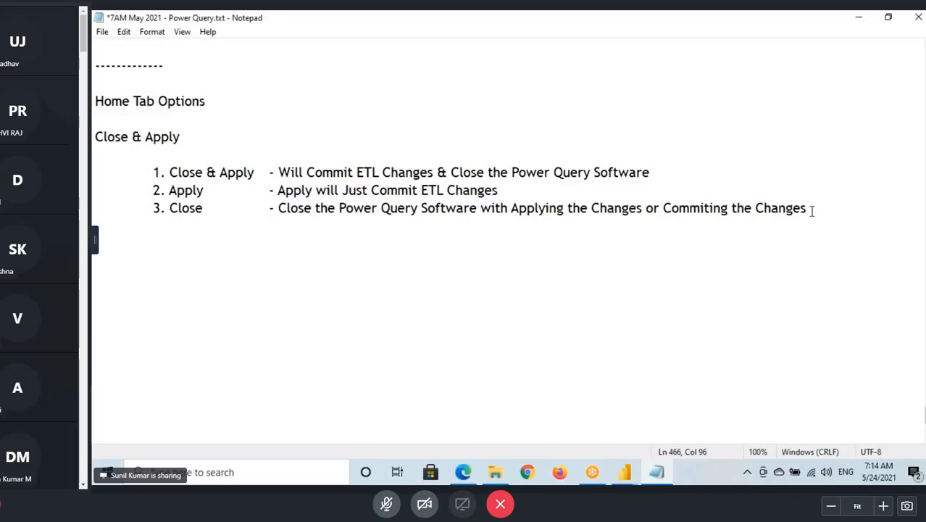
key("Return")
key("Return")
type("--------------")
key("Return")
key("Return")
- Start a notes entry below the separator reading "New Source - New Source is the Option which"
type("New ")
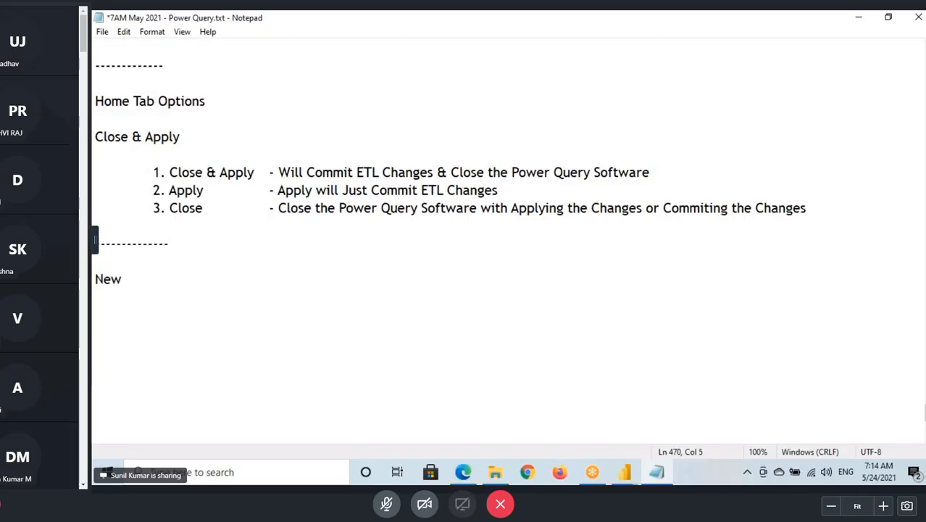
type("Source is")
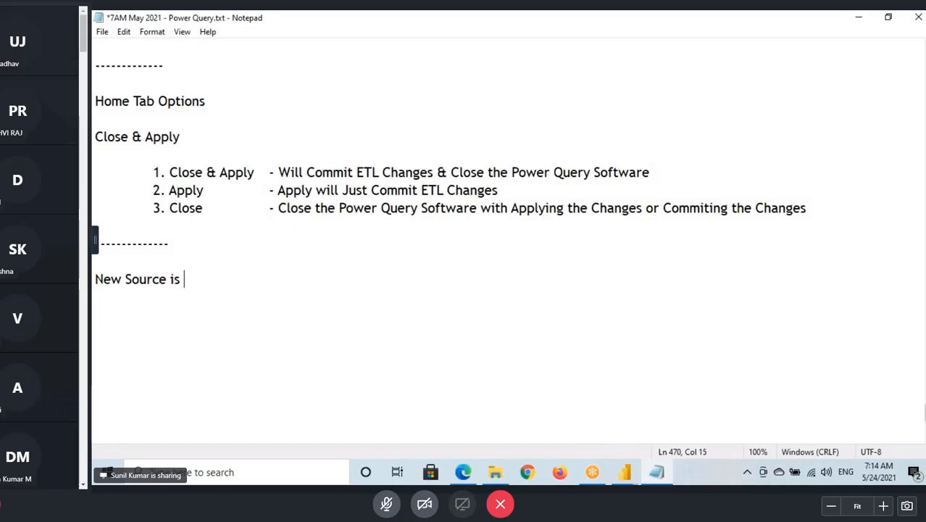
key("BackSpace")
key("BackSpace")
type("-")
left_click_drag(93, 278, 168, 280)
key("ctrl+c")
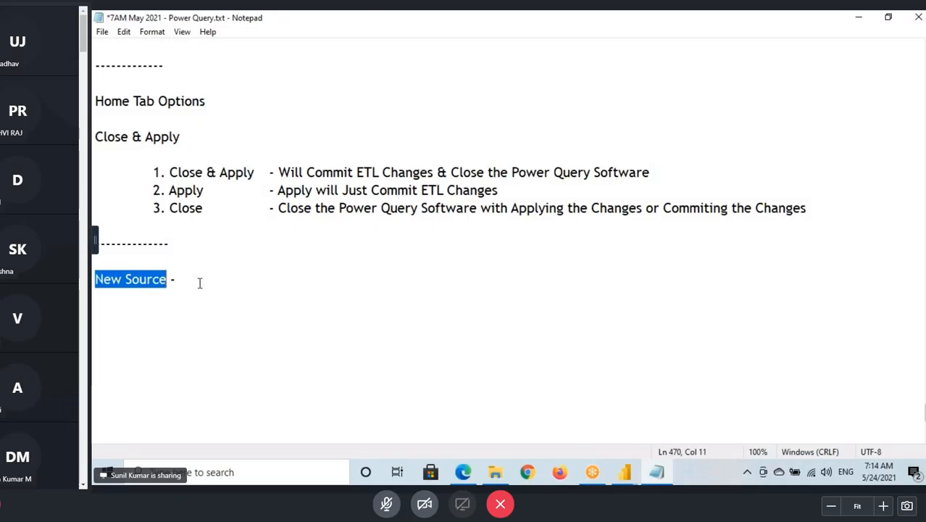
left_click(239, 276)
key("ctrl+v")
type("is t")
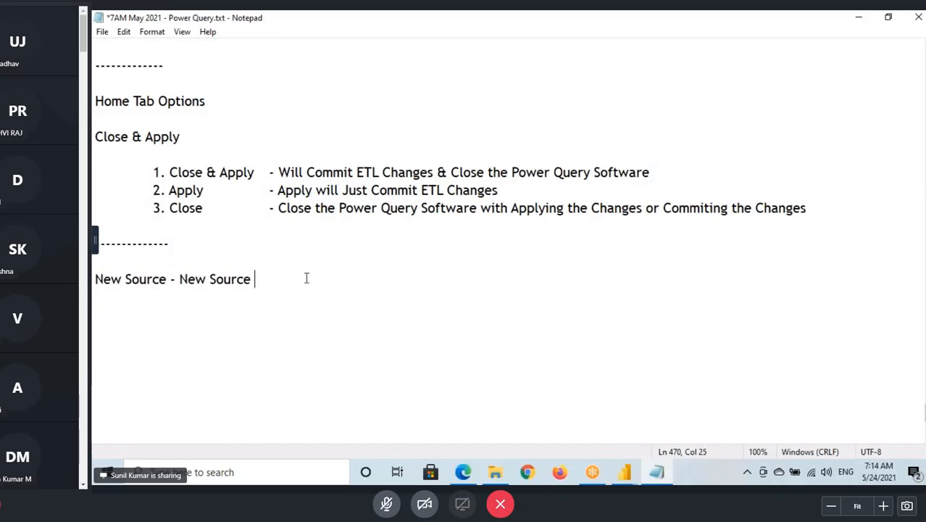
type("he Option whic")
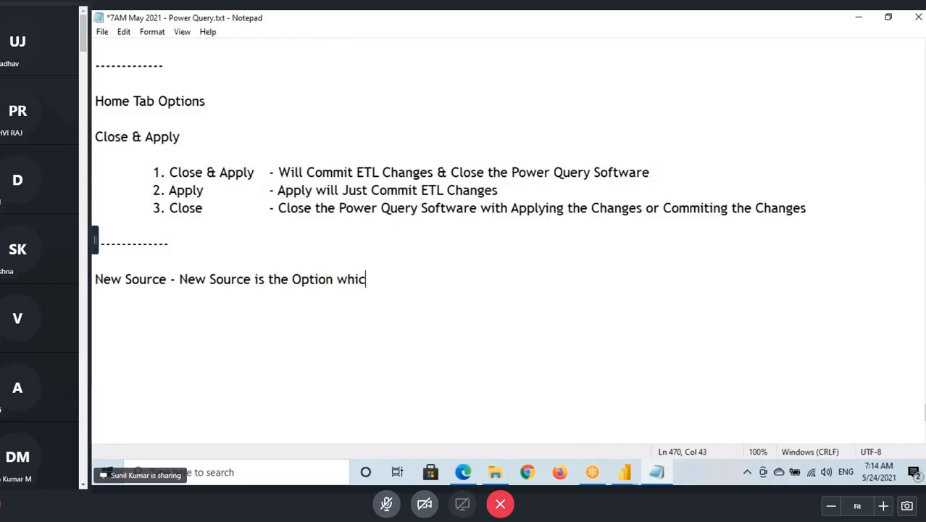
type("h is used to Conn")
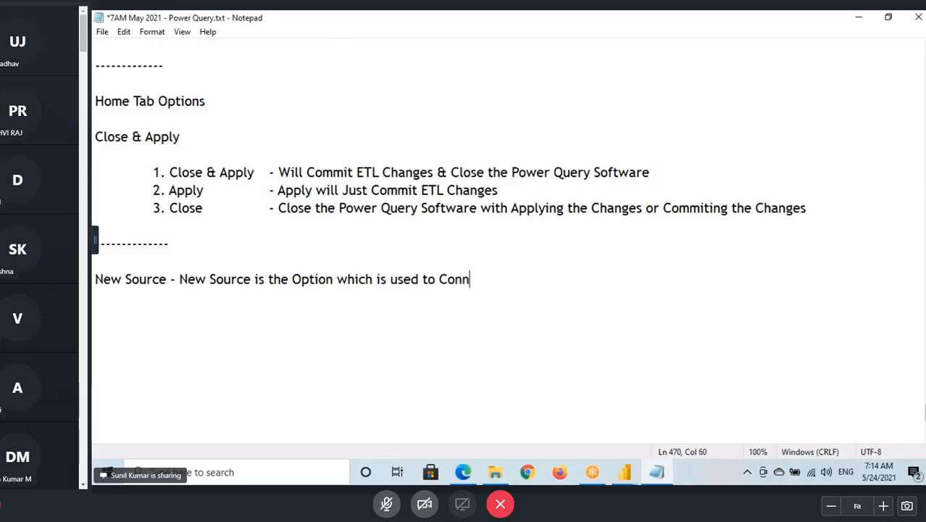
type("ect to D")
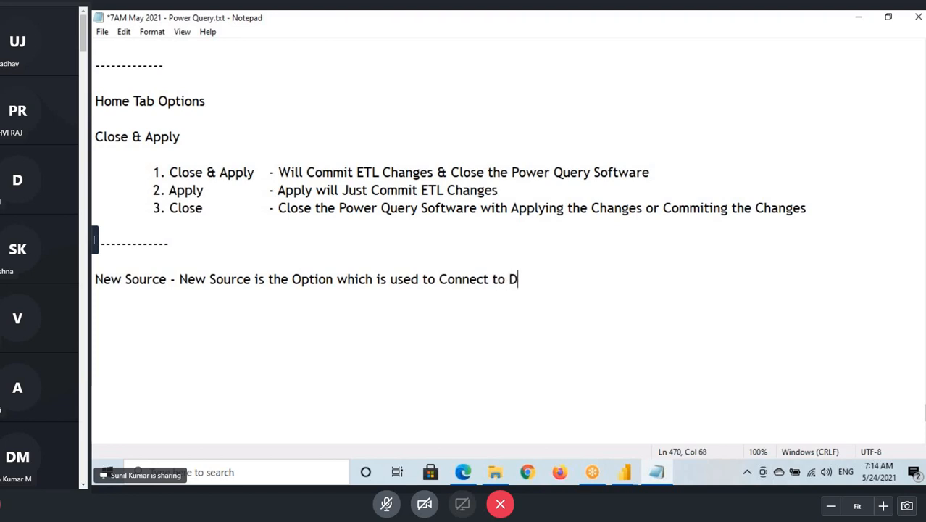
type("ata Source")
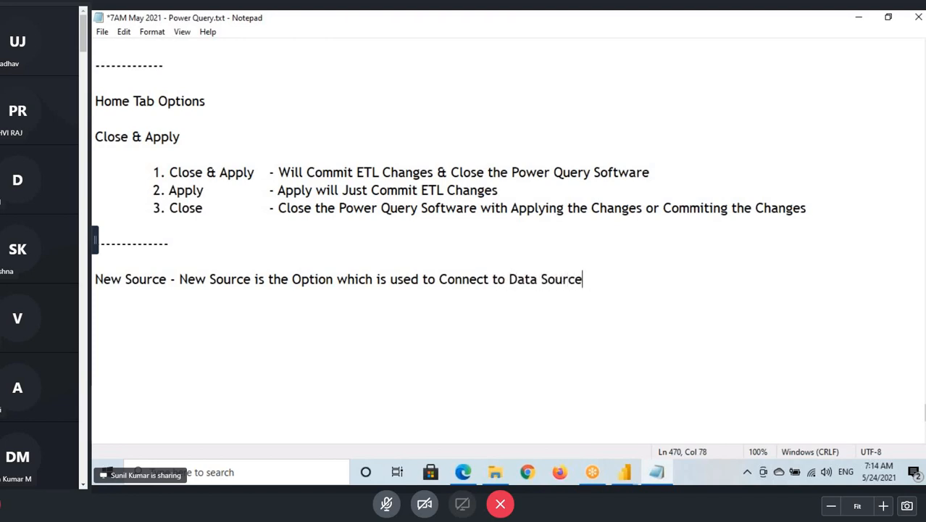
type("s from Powe")
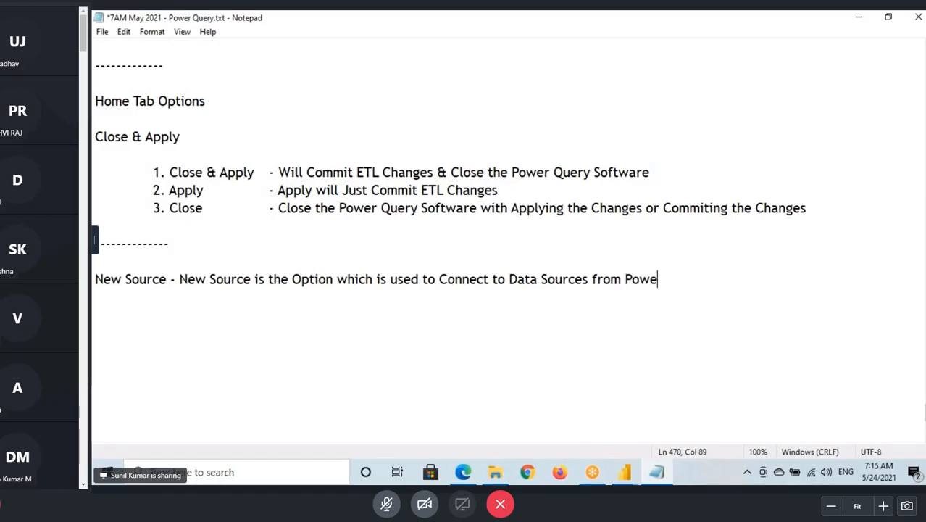
type("r Query .")
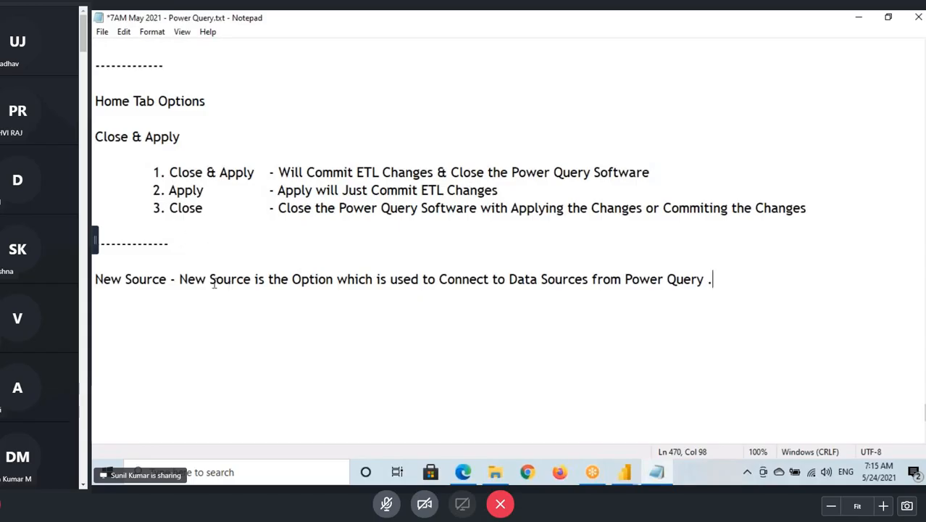
- Complete the New Source entry with "is used to Connect to Data Sources from Power Query ."
left_click_drag(210, 279, 529, 279)
left_click(548, 279)
- Switch to File Explorer and open Power BI Architecture.docx from the recent files in Quick access
left_click(507, 478)
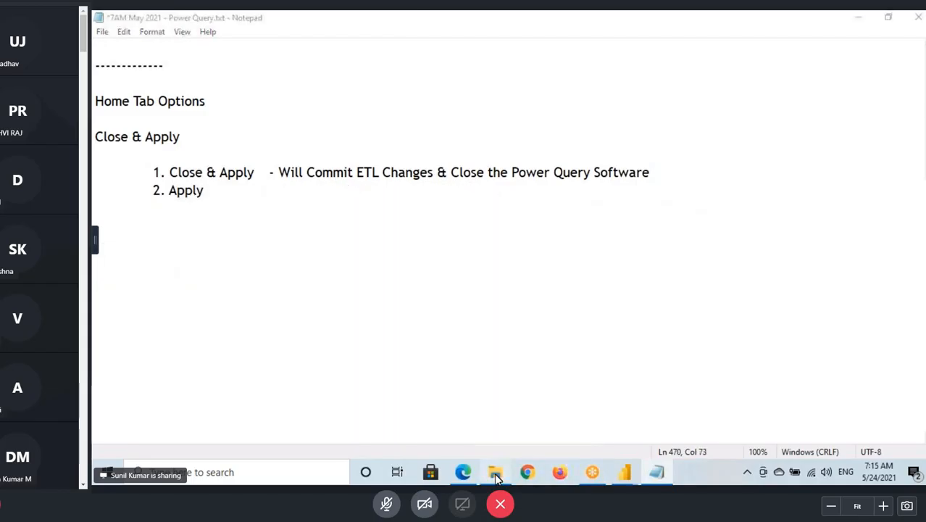
left_click(141, 149)
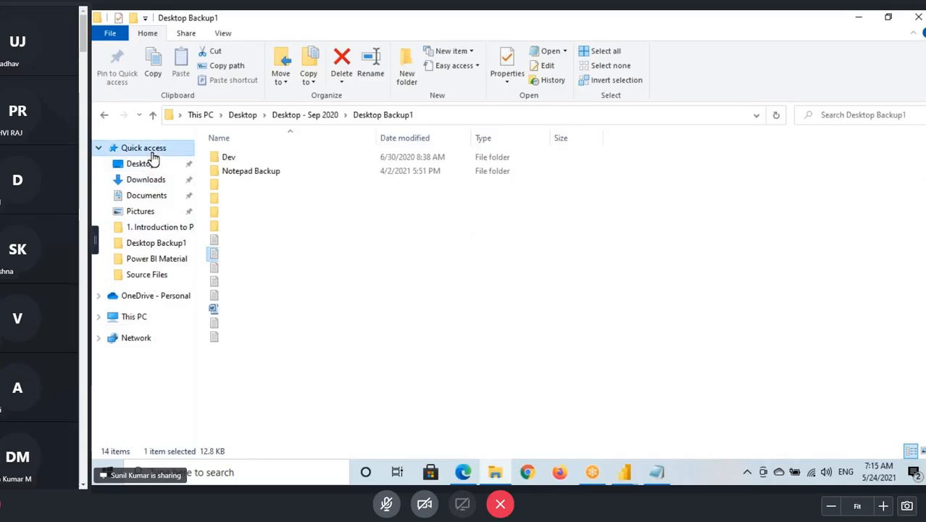
scroll(308, 283, "down", 1)
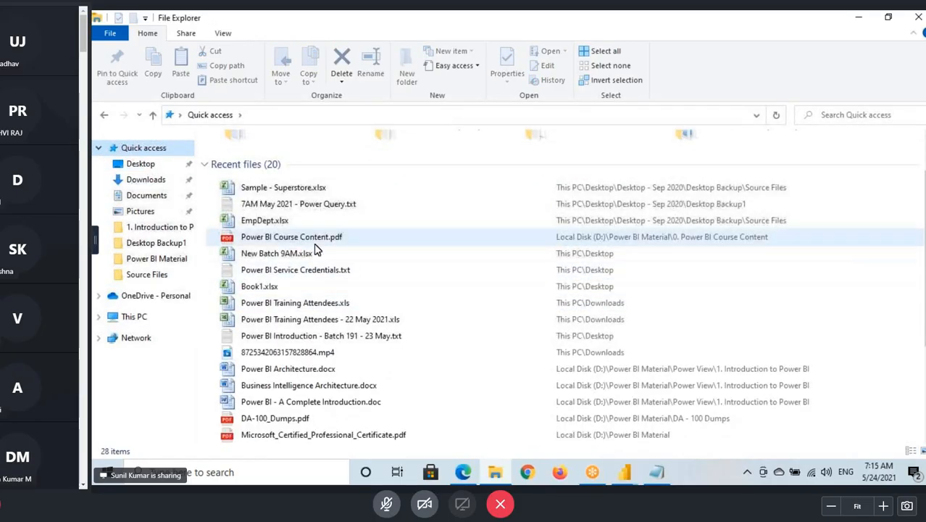
double_click(291, 370)
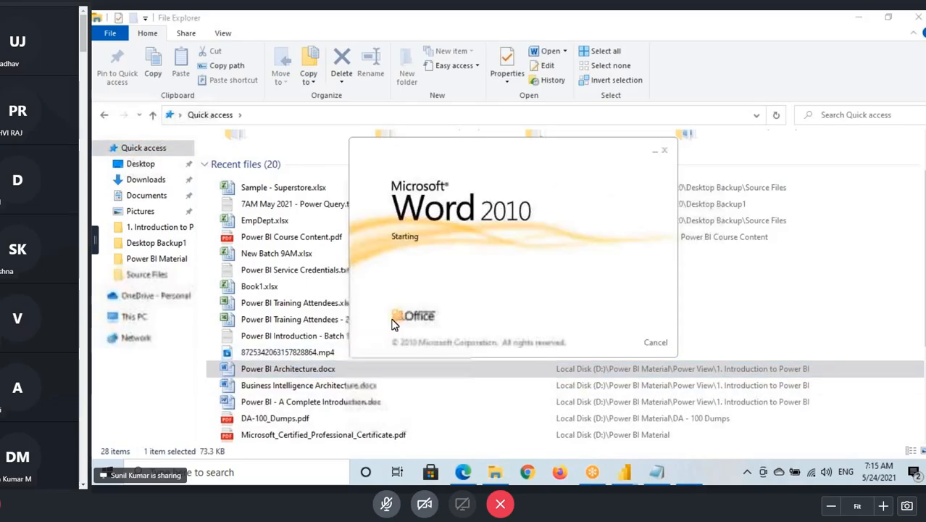
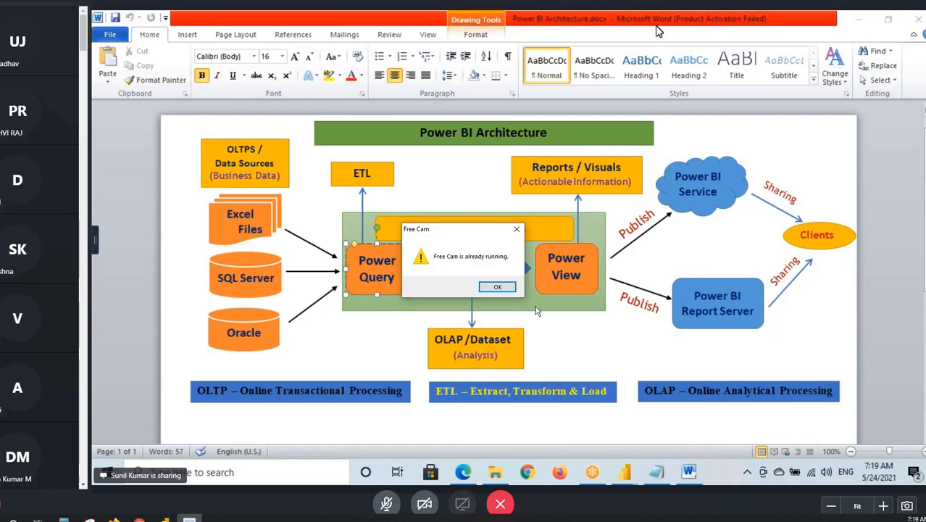
- Dismiss the Free Cam message and connect to the worldometers.info/coronavirus web page in Power Query Editor with anonymous access
left_click(497, 287)
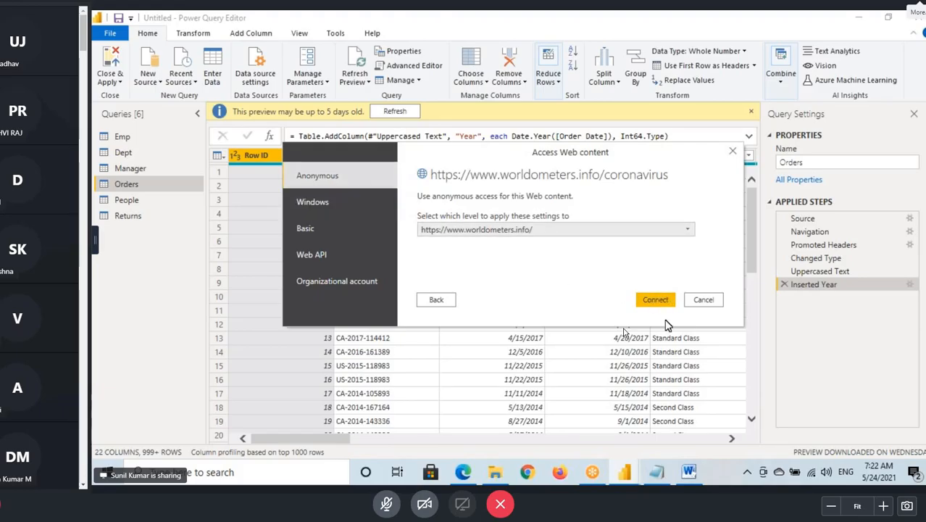
left_click(654, 299)
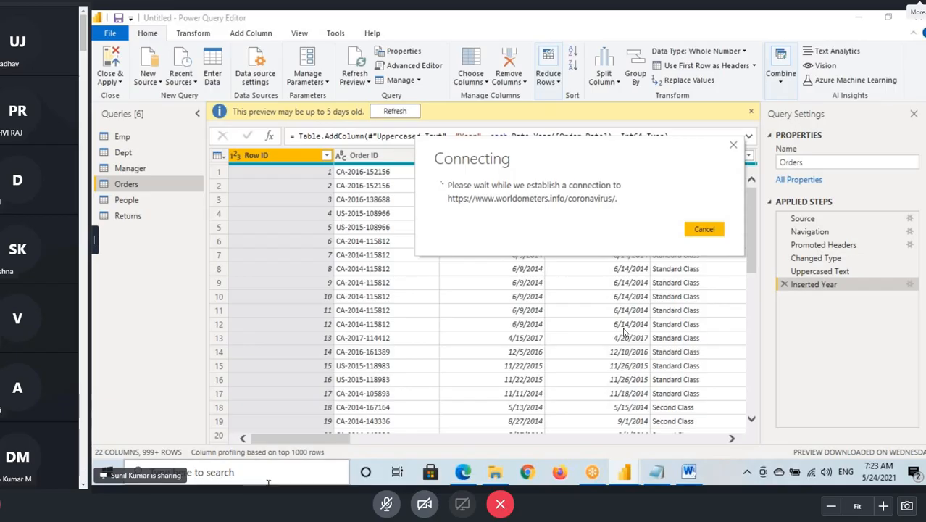
- Switch to the Edge browser and load the Google home page in the tab holding the corona cases search
left_click(464, 472)
left_click(290, 43)
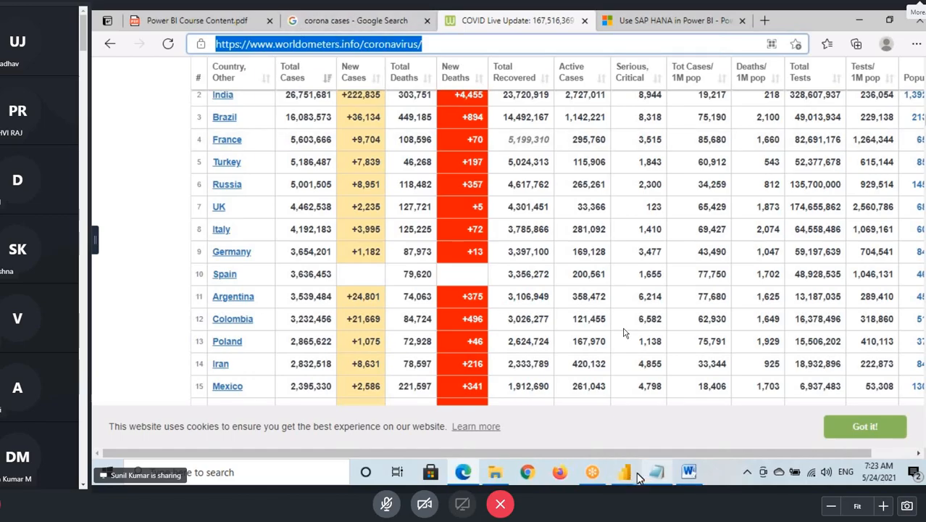
left_click(348, 21)
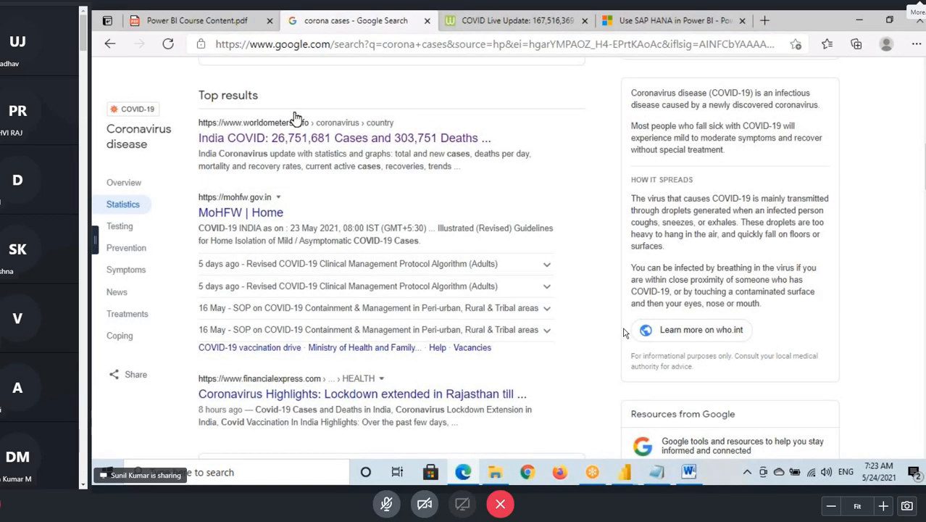
scroll(296, 117, "up", 9)
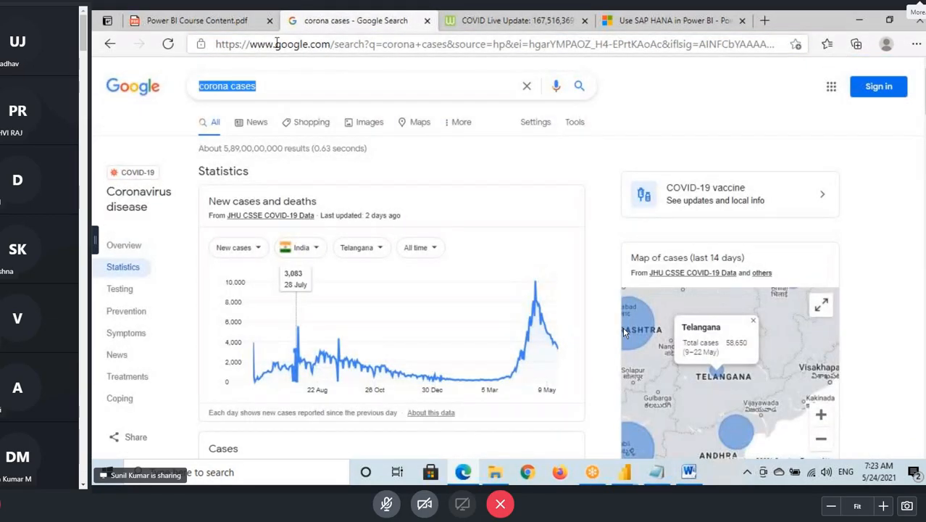
left_click(263, 45)
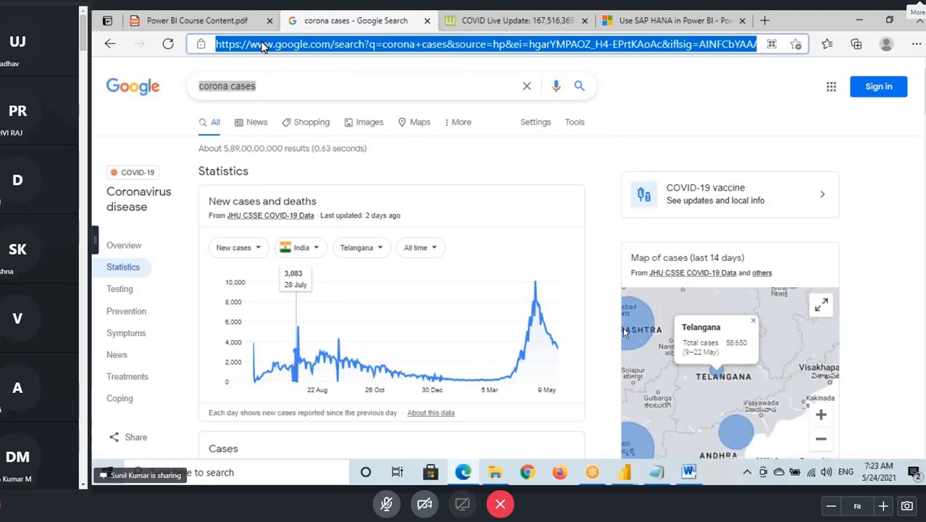
type("googl")
key("Return")
- Search Google for "connecting to Oracle database using Power bi"
type("c")
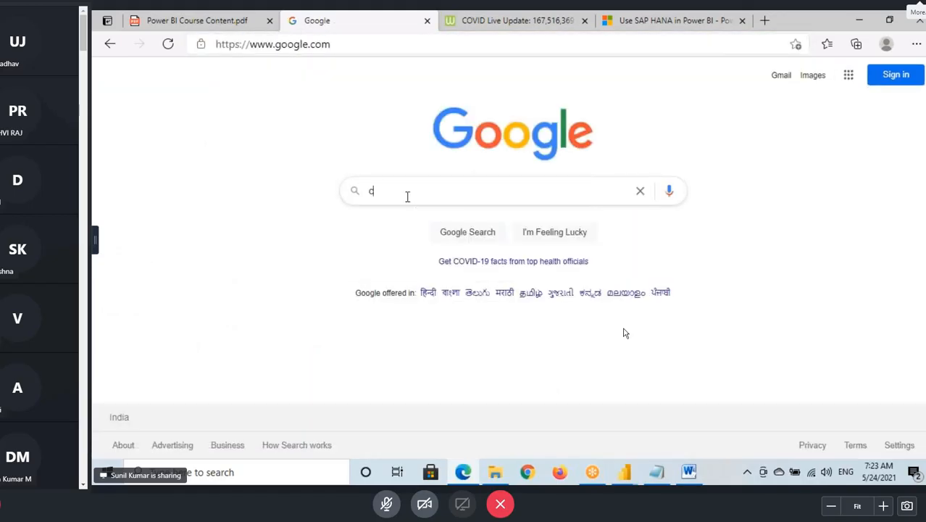
type("onnecting")
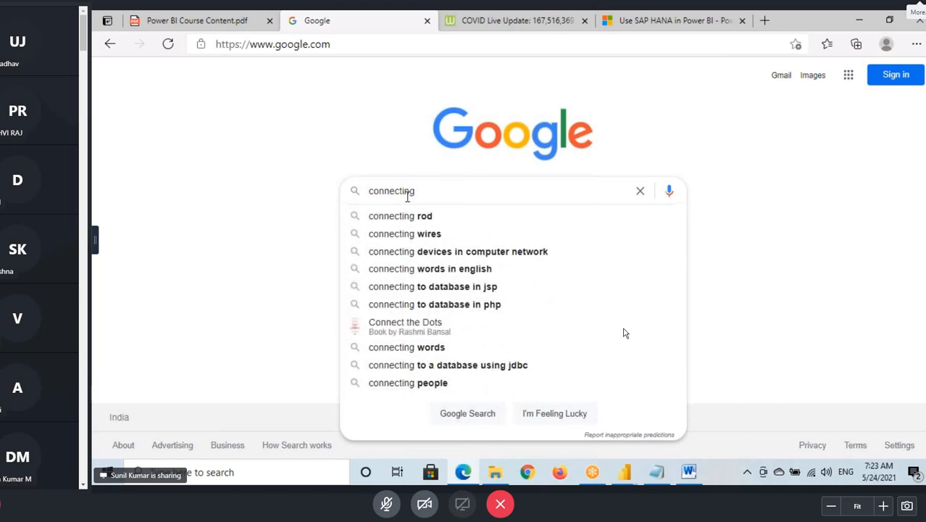
type(" to Oracl")
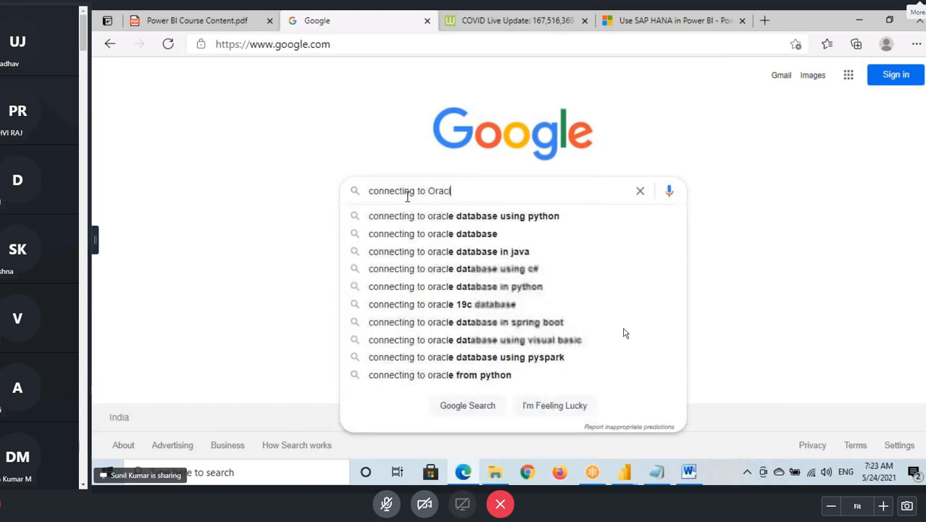
type("e data")
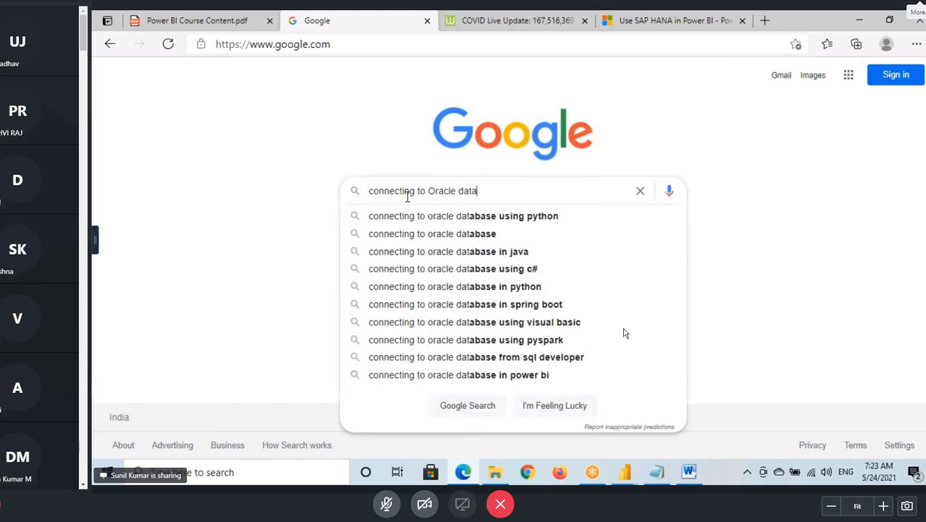
type("base")
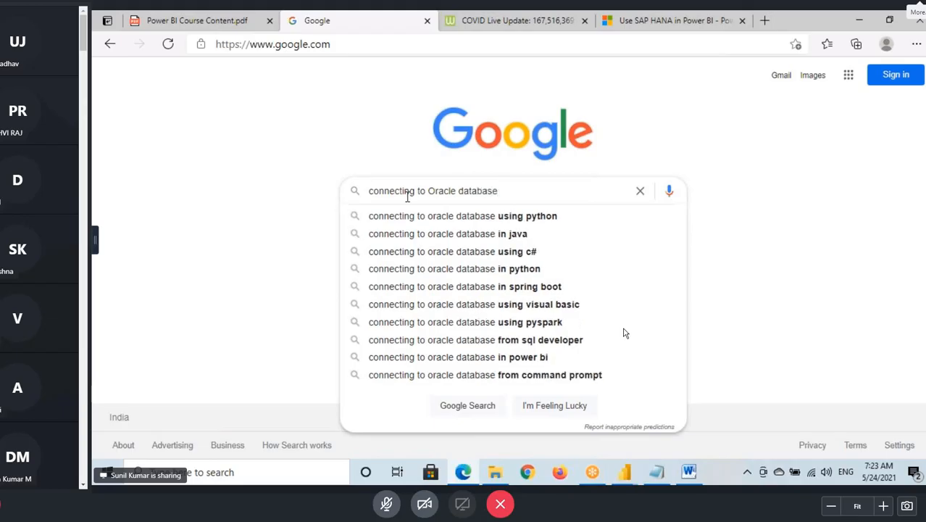
type(" using")
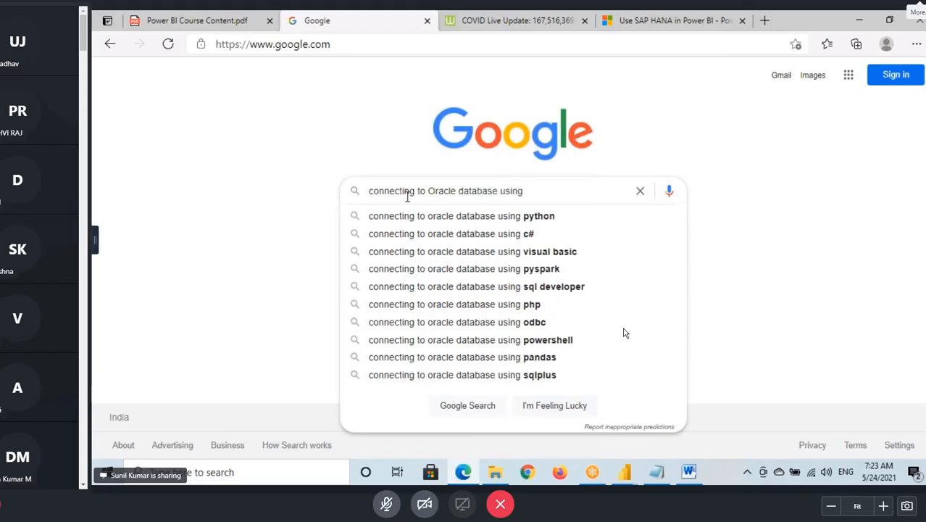
type(" Power bi")
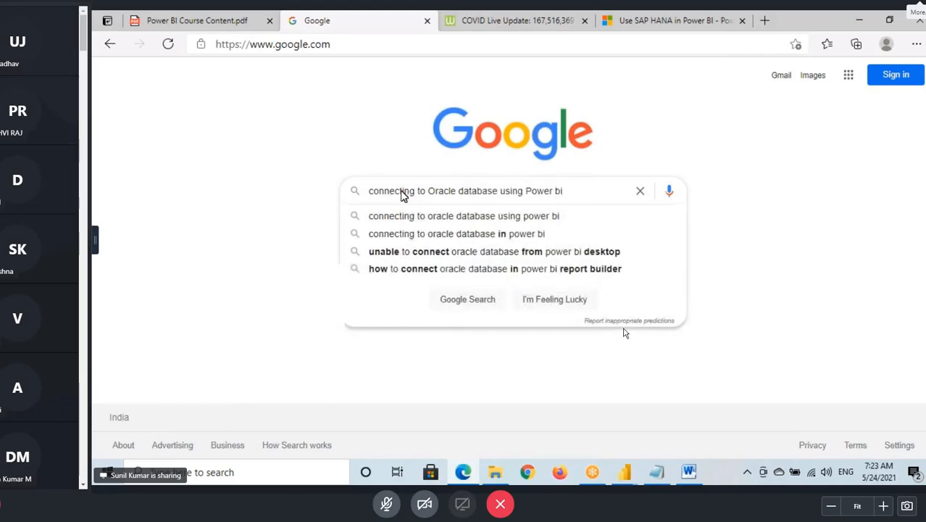
key("Return")
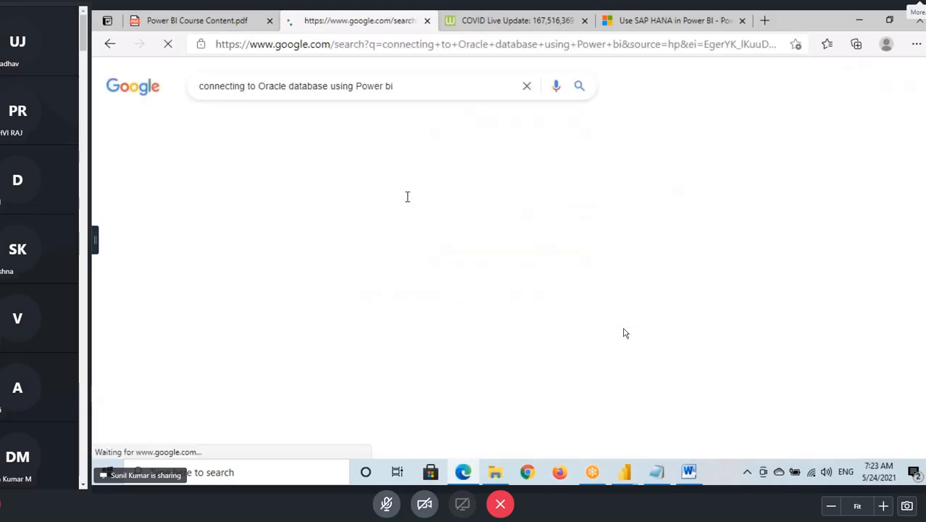
- Open the Microsoft Docs result "Connect to an Oracle database with Power BI Desktop" in a new tab and bring it up
scroll(312, 243, "down", 4)
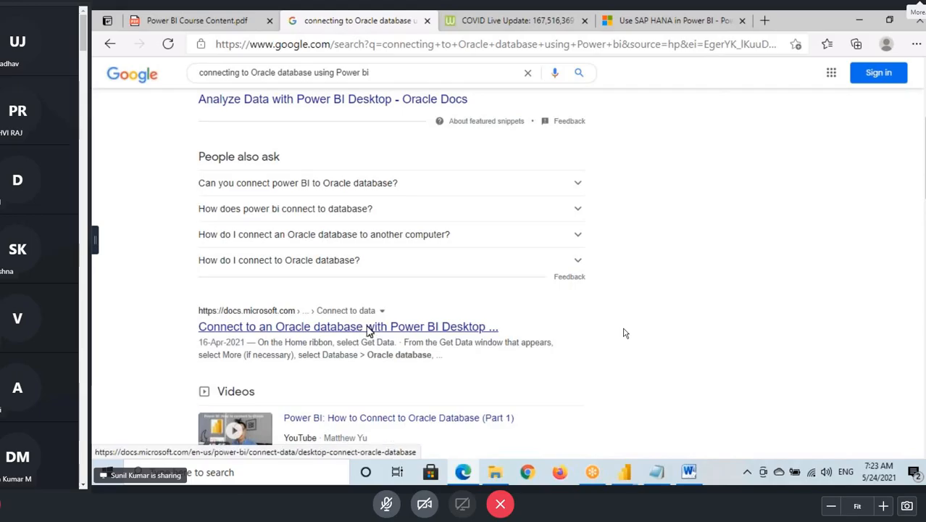
right_click(371, 328)
left_click(426, 144)
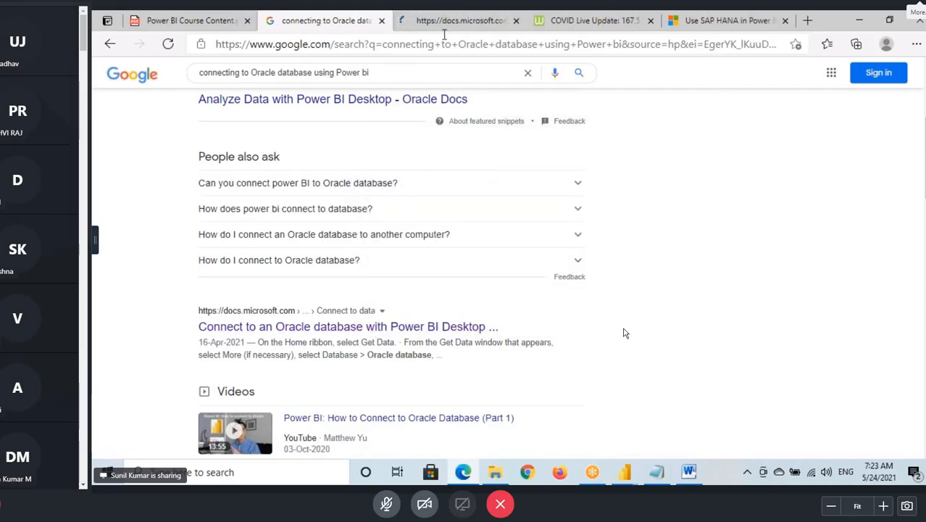
left_click(450, 27)
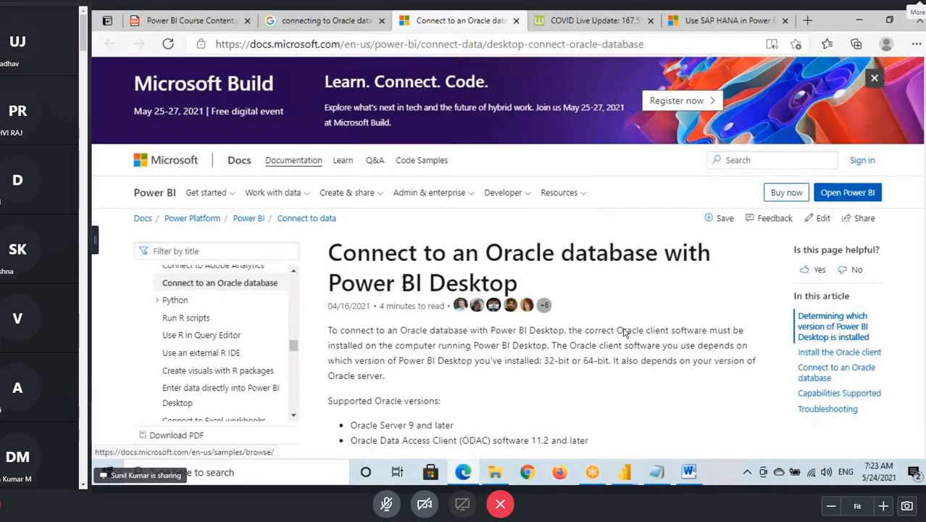
- Examine the Oracle connection article from the client requirements through the connection steps to the troubleshooting section
scroll(626, 332, "down", 3)
scroll(626, 332, "down", 6)
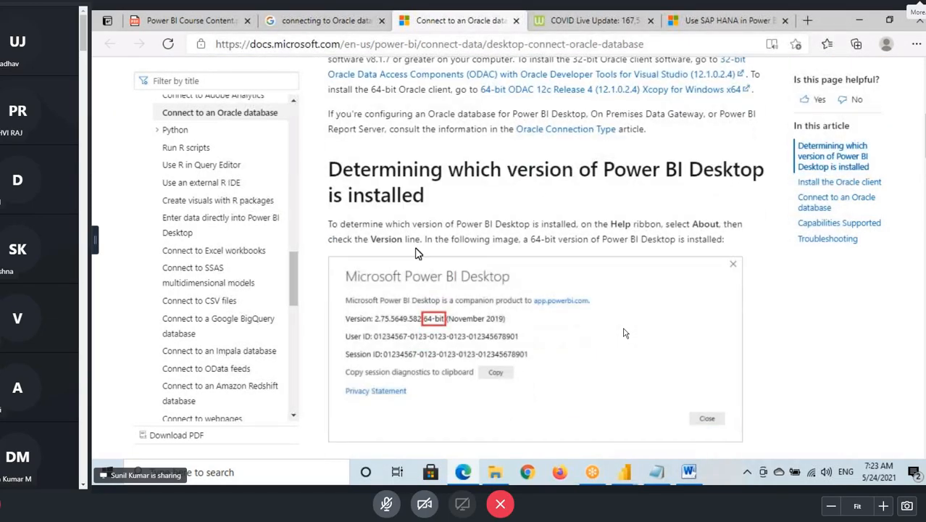
scroll(626, 332, "down", 4)
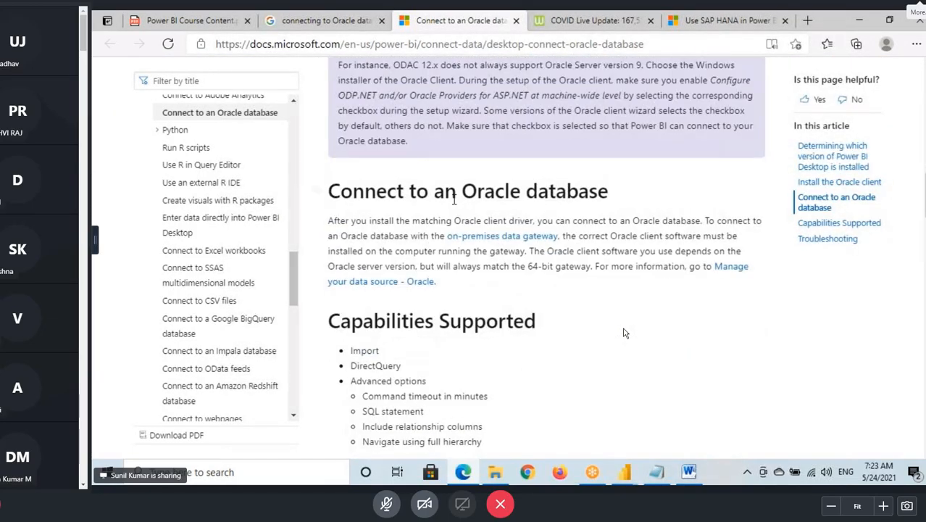
scroll(625, 332, "down", 8)
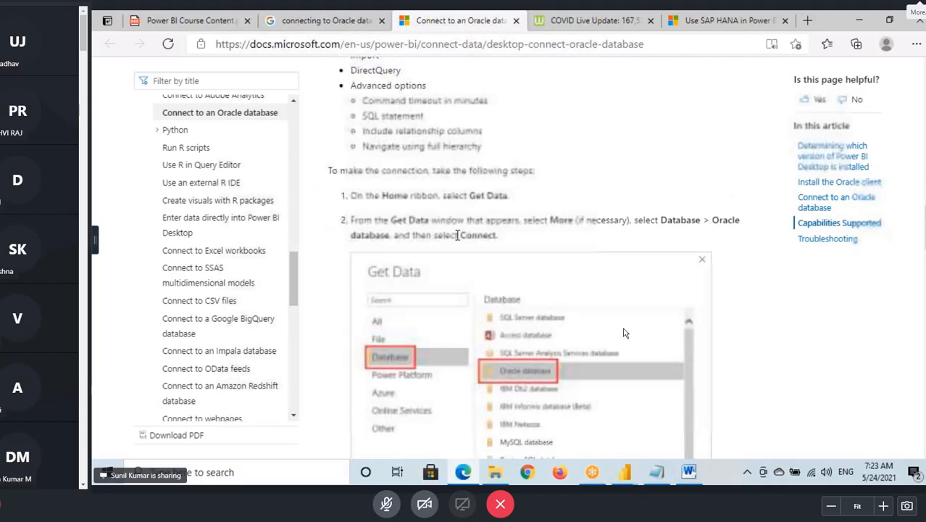
scroll(626, 332, "down", 6)
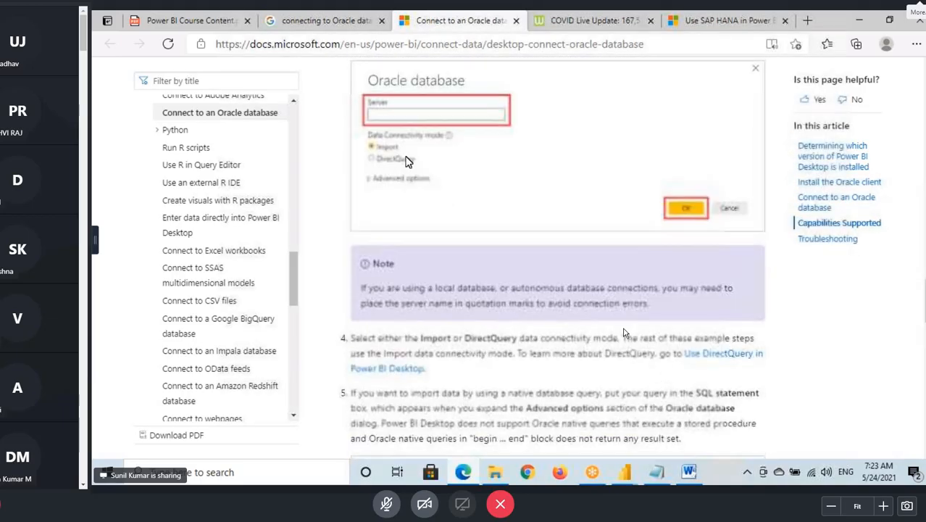
scroll(625, 332, "down", 4)
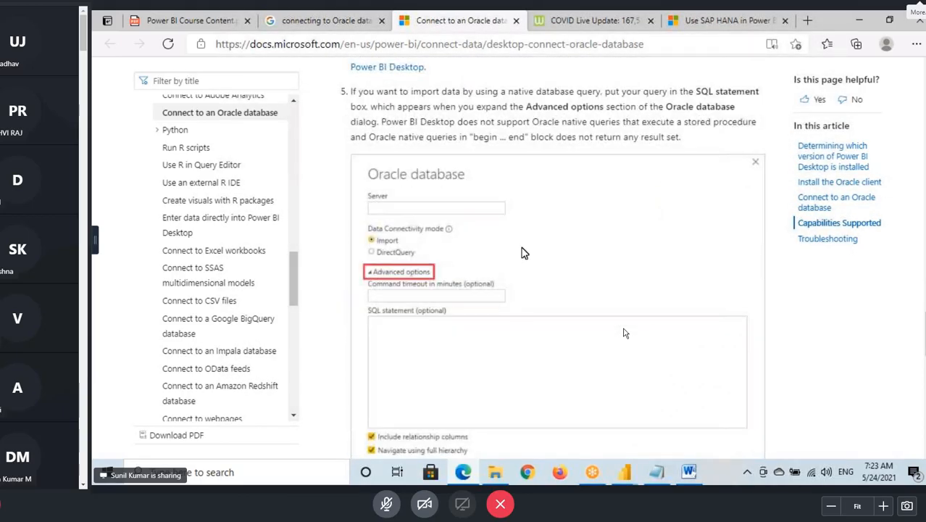
scroll(624, 332, "down", 8)
scroll(624, 332, "down", 5)
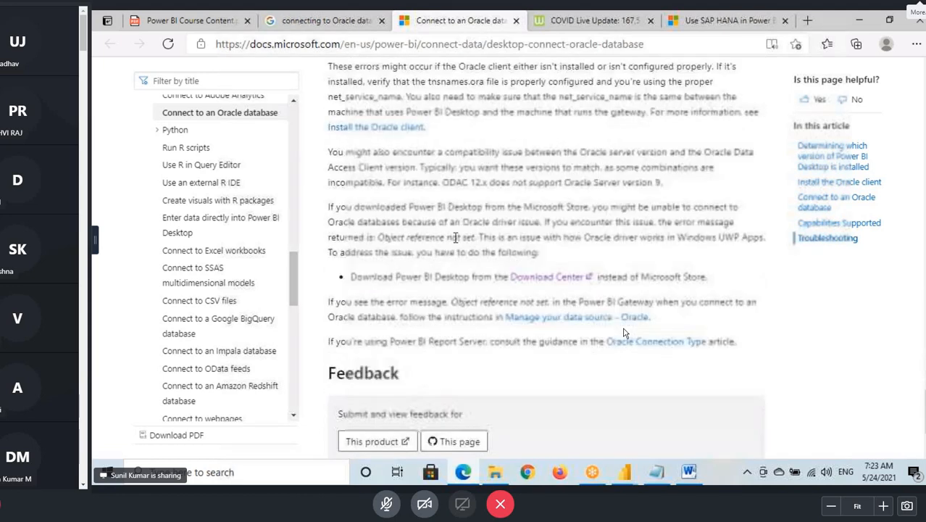
- Try to return to the Power Query Editor window, and refresh the Windows desktop
left_click(628, 473)
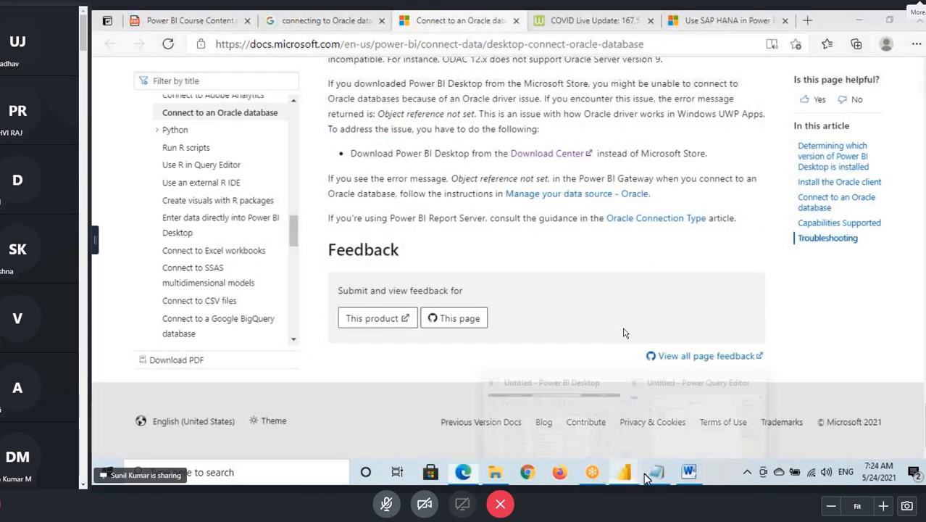
left_click(691, 422)
left_click(924, 473)
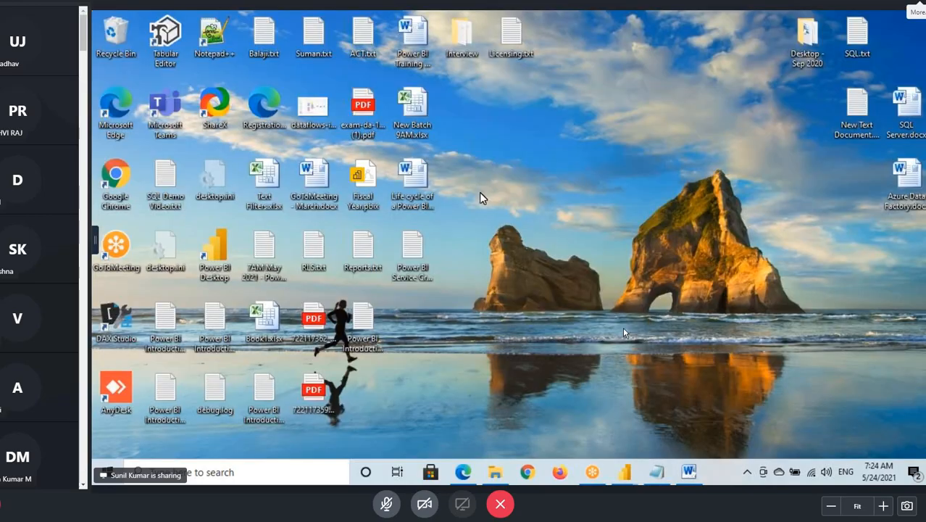
right_click(479, 192)
left_click(516, 233)
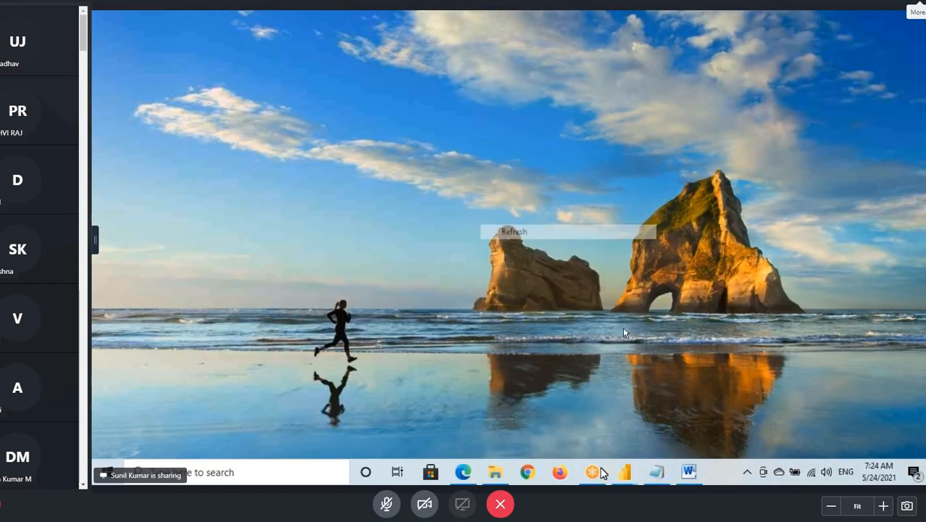
- Return to Power BI, choose to wait for the unresponsive program, and refresh the desktop again
left_click(623, 474)
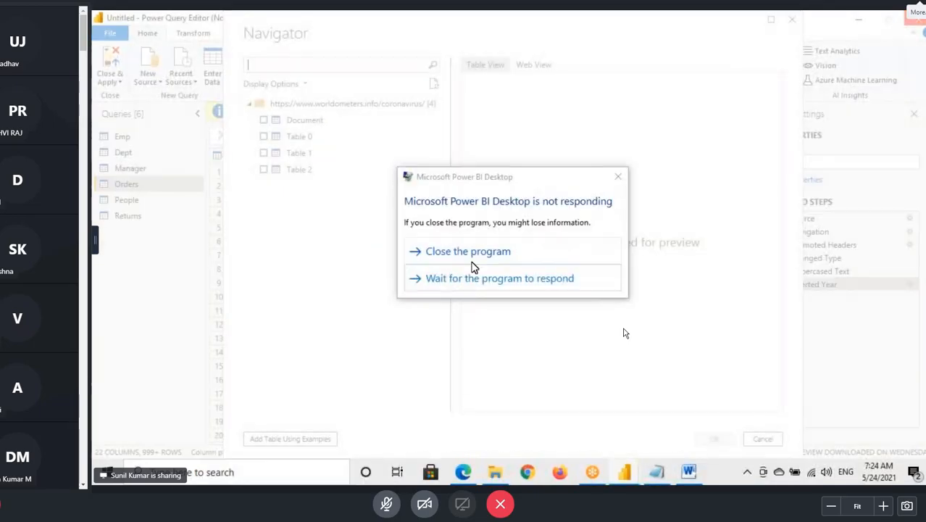
left_click(471, 277)
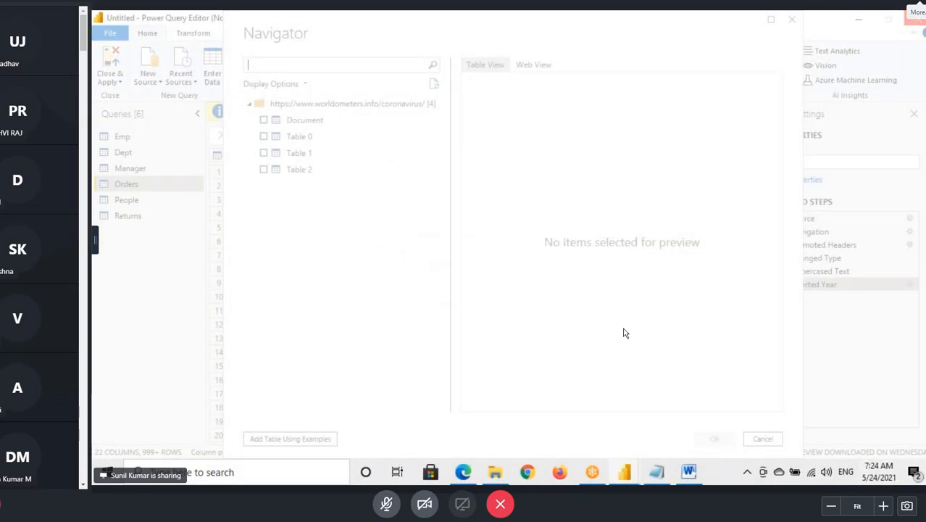
key("super+d")
right_click(521, 216)
left_click(552, 251)
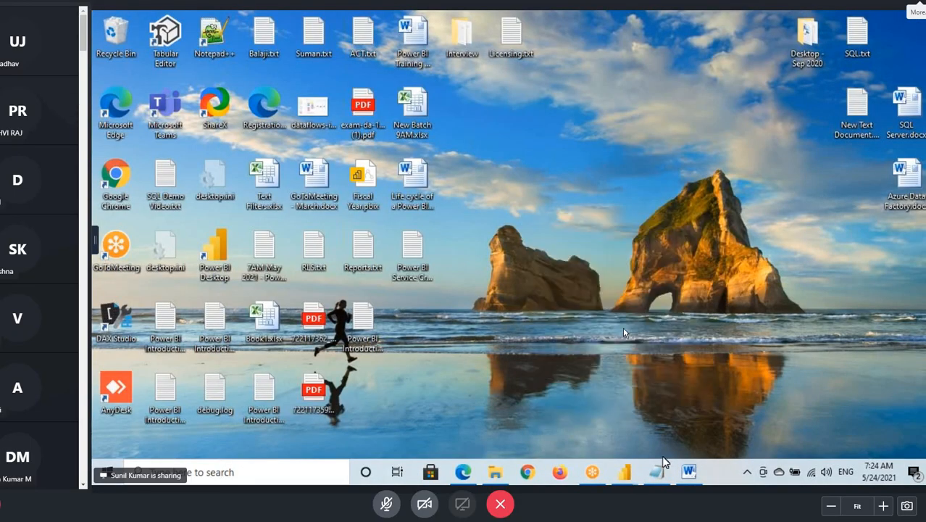
- Switch to the Power Query notes in Notepad, highlight "New Source" at the start of the last entry, and switch to Word
left_click(658, 471)
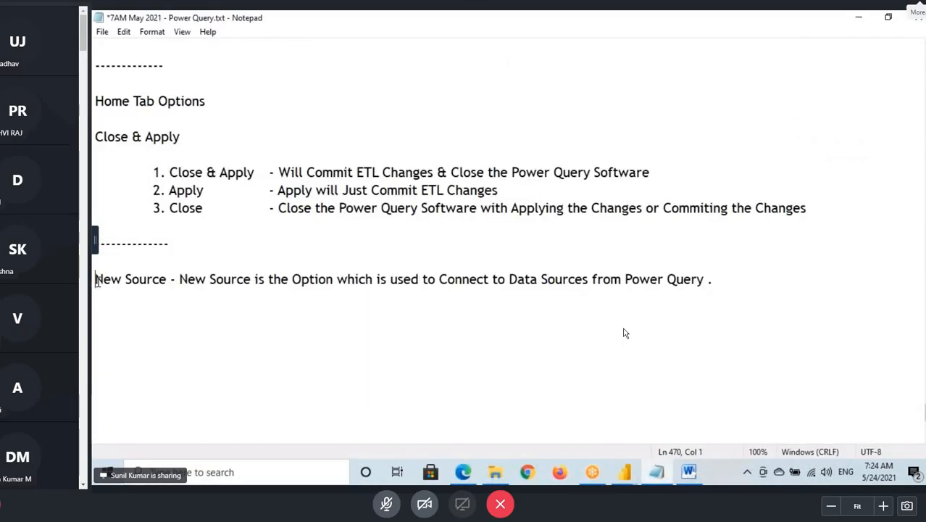
left_click_drag(95, 281, 167, 283)
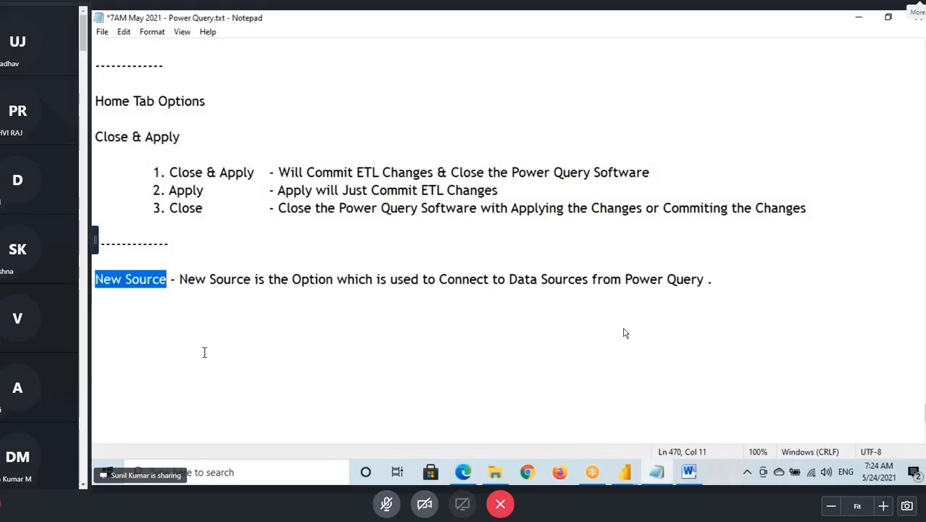
left_click(693, 476)
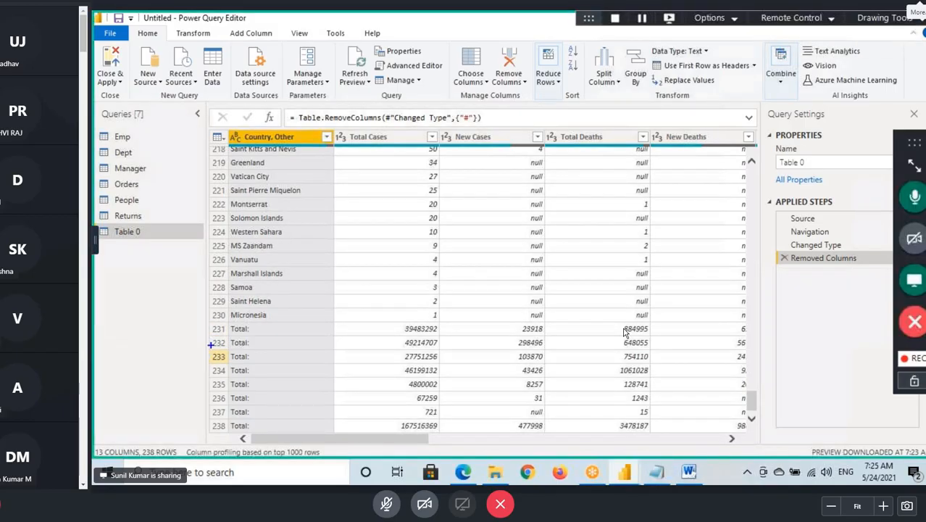
- Mark the Total rows 231 to 238 at the end of Table 0 with temporary on-screen annotations, and clear the markings
mouse_move(212, 321)
left_mouse_down()
mouse_move(355, 438)
mouse_move(750, 437)
left_mouse_up()
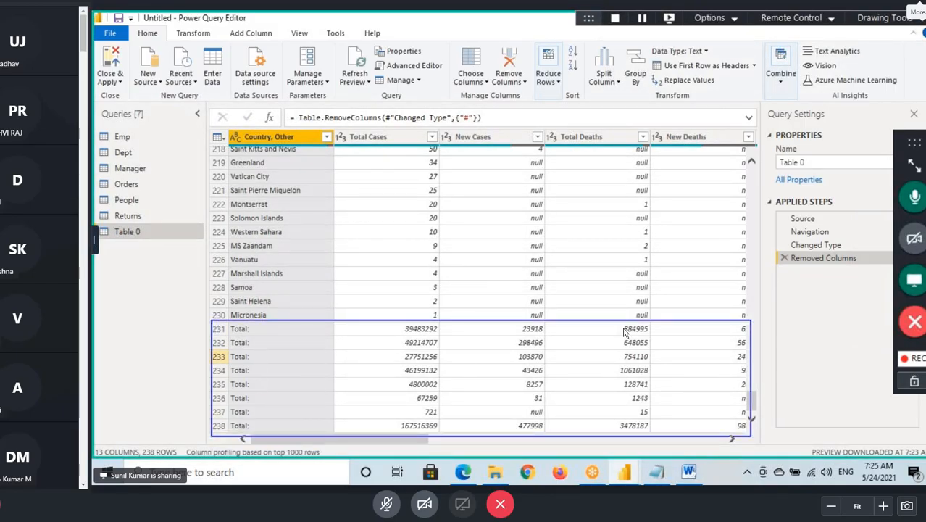
key("Escape")
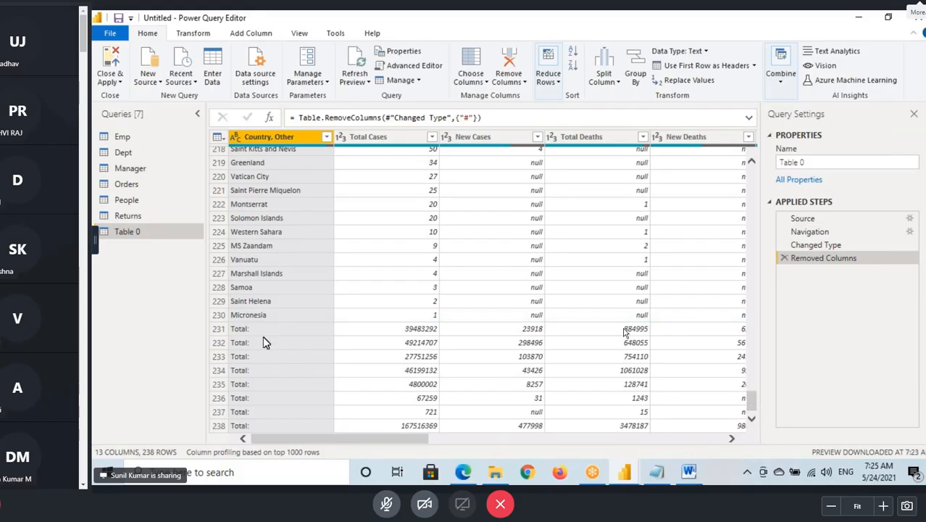
key("ctrl+2")
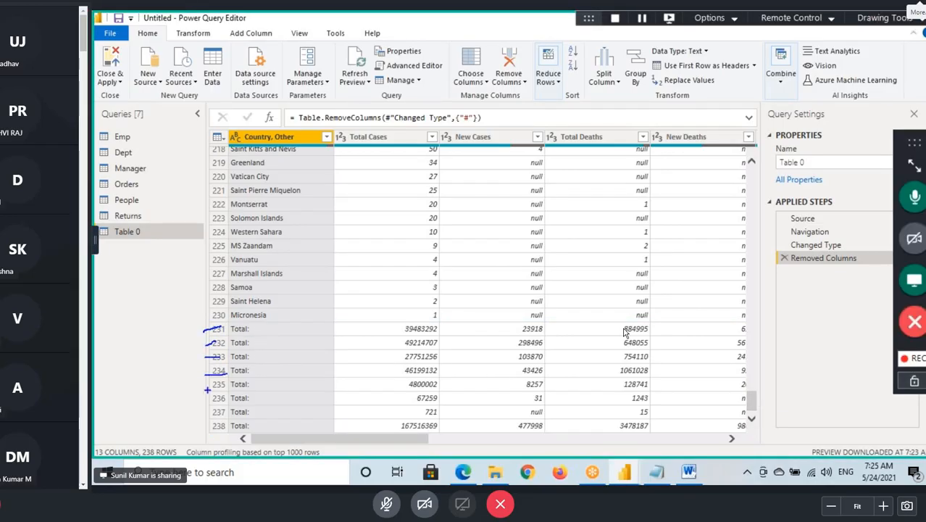
left_click_drag(207, 392, 210, 398)
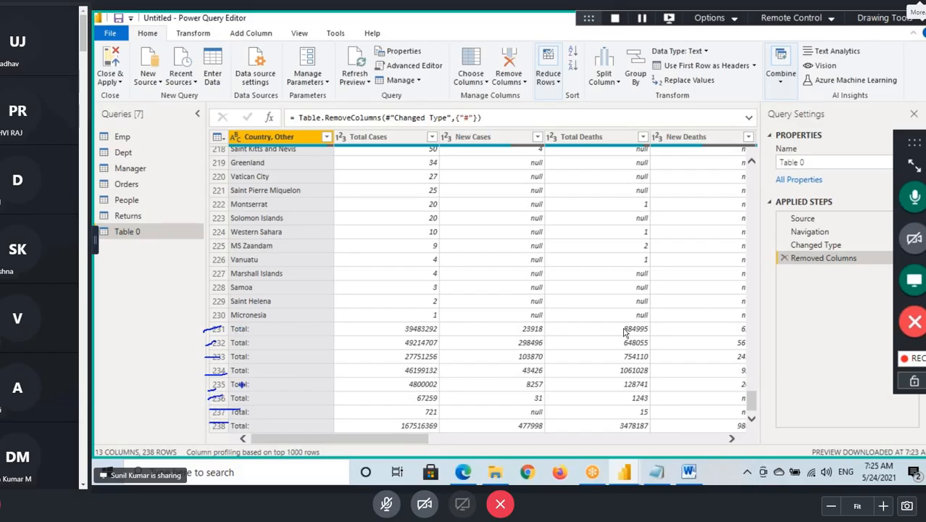
key("Escape")
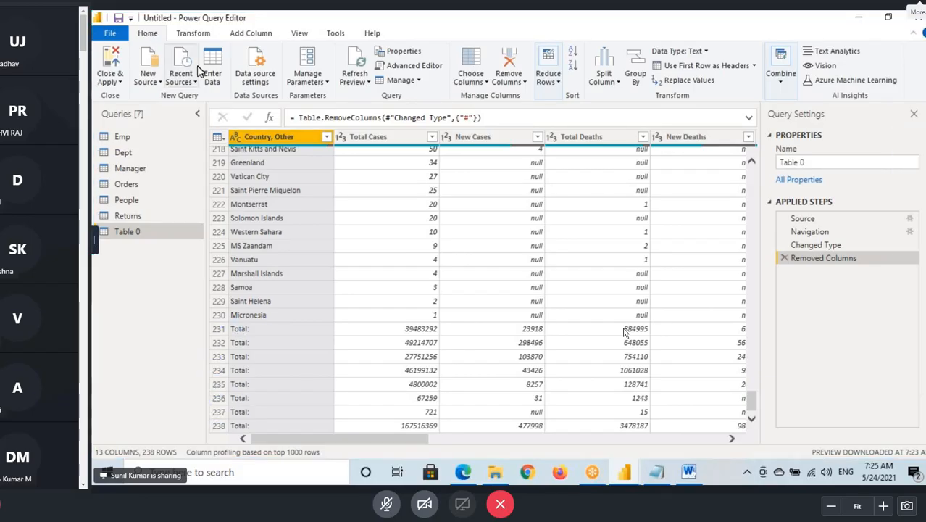
- Remove the bottom 8 rows from Table 0, and check the remaining last rows and the columns through Population
left_click(548, 79)
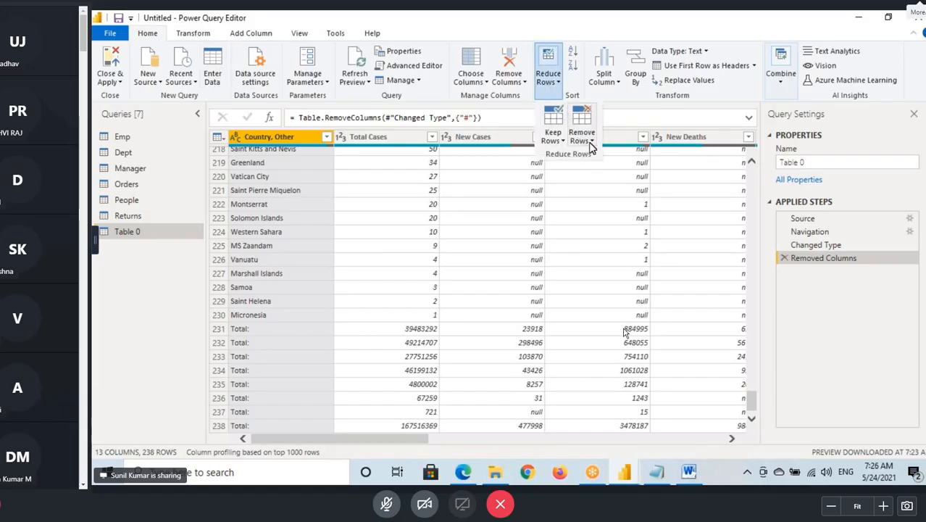
left_click(591, 146)
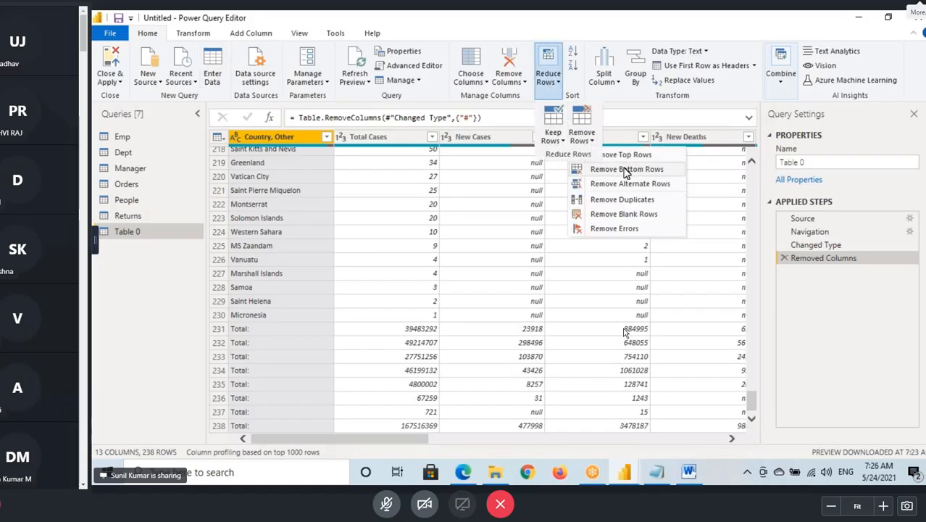
left_click(456, 279)
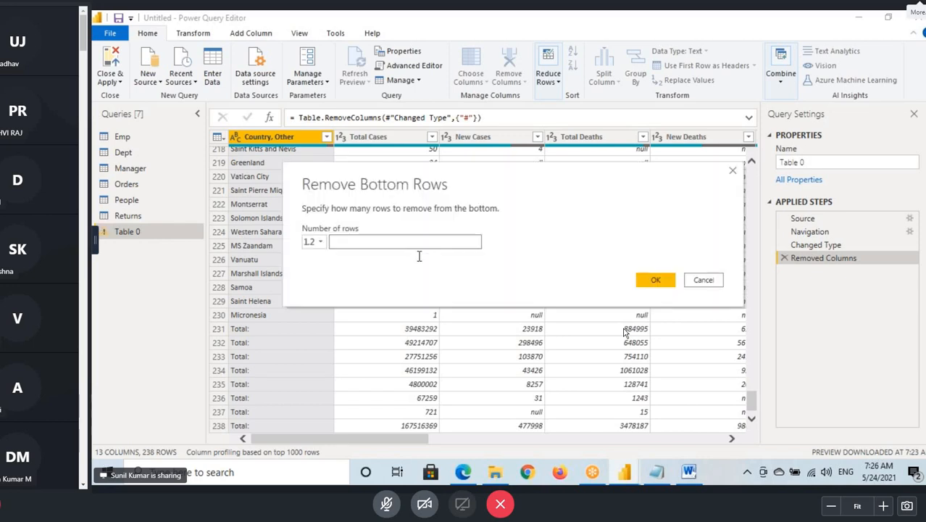
type("8")
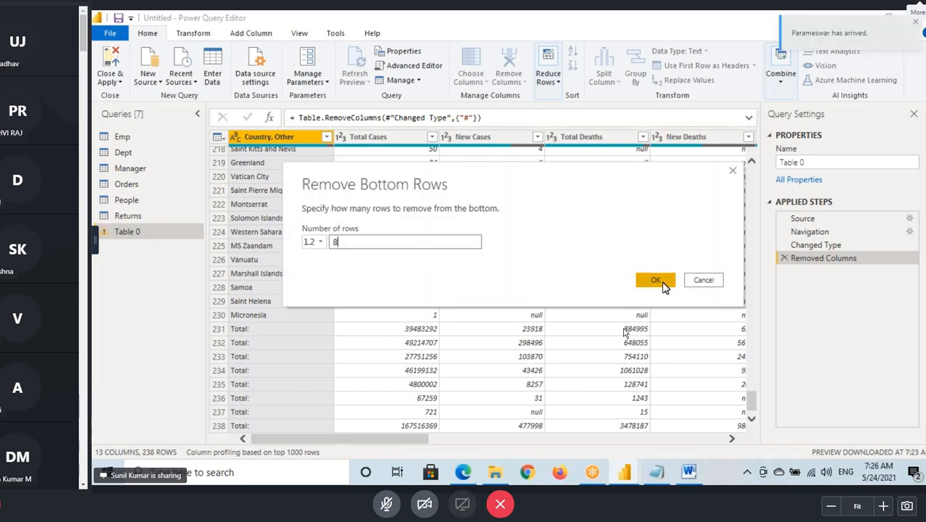
left_click(656, 281)
scroll(625, 333, "down", 20)
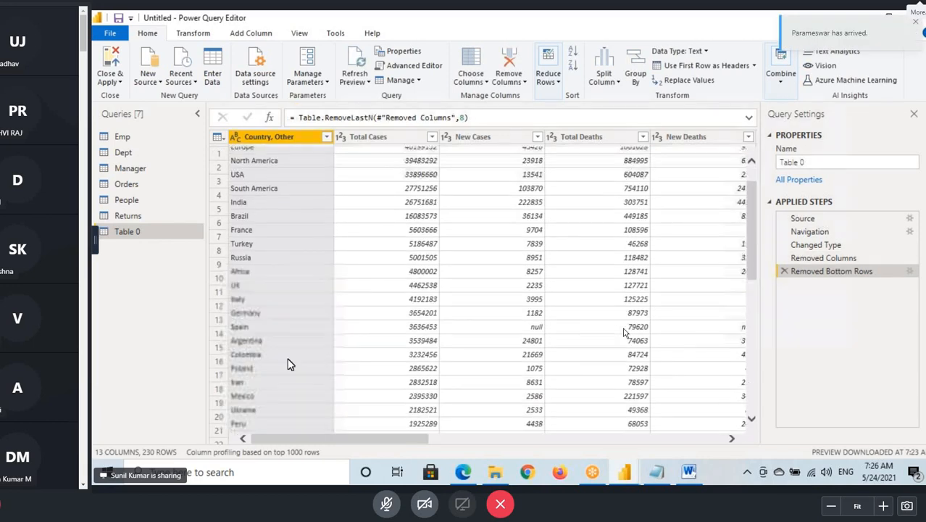
scroll(623, 333, "down", 10)
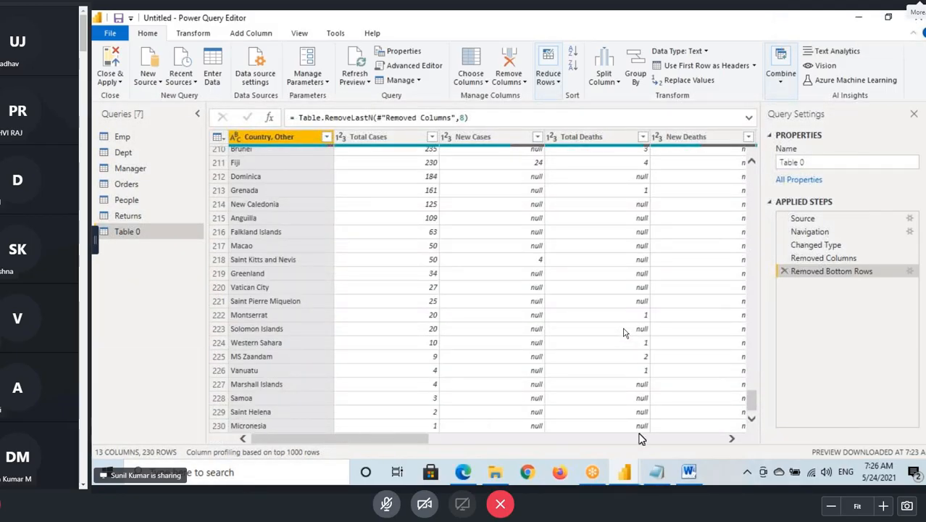
left_click_drag(397, 441, 694, 440)
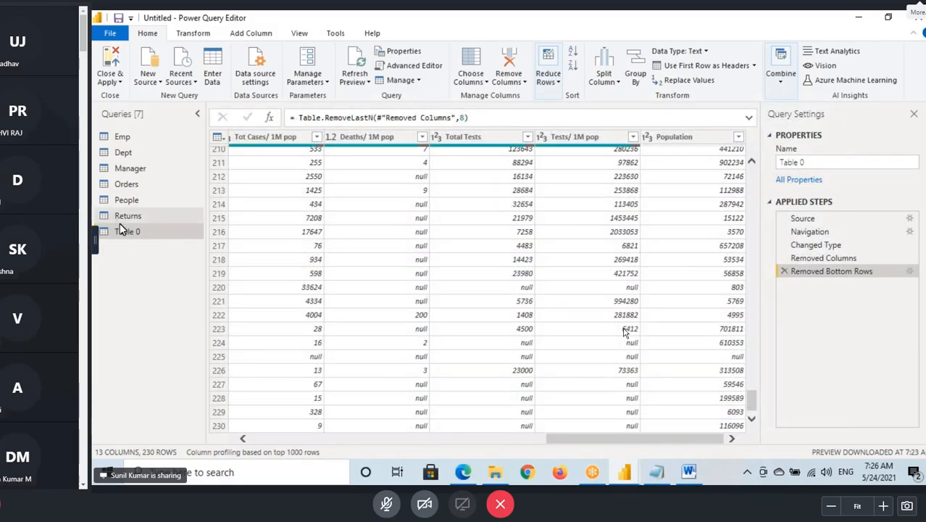
- Mark the Table 0, Emp and Orders queries and the Home heading with temporary boxes, clear them, and display the Emp query
left_click_drag(99, 227, 165, 242)
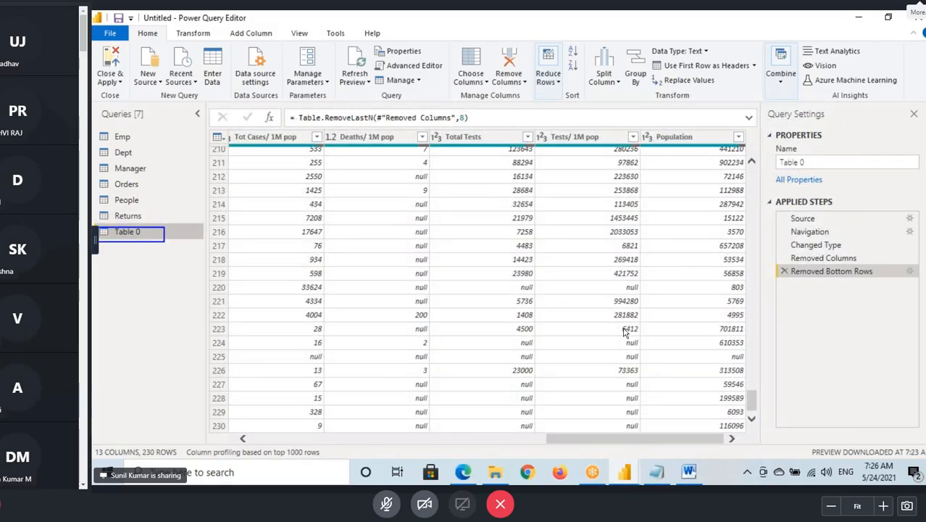
left_click_drag(95, 131, 144, 142)
left_click_drag(94, 177, 155, 192)
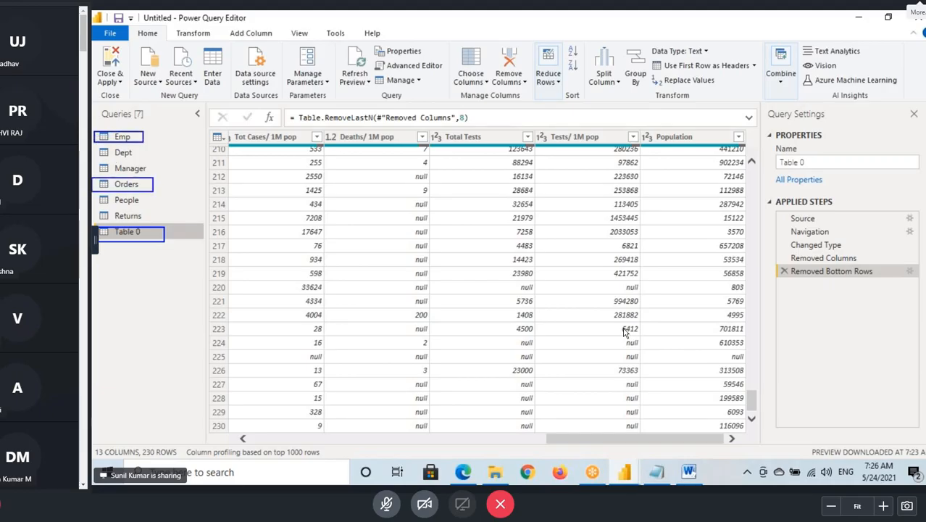
left_click_drag(128, 38, 167, 38)
key("Escape")
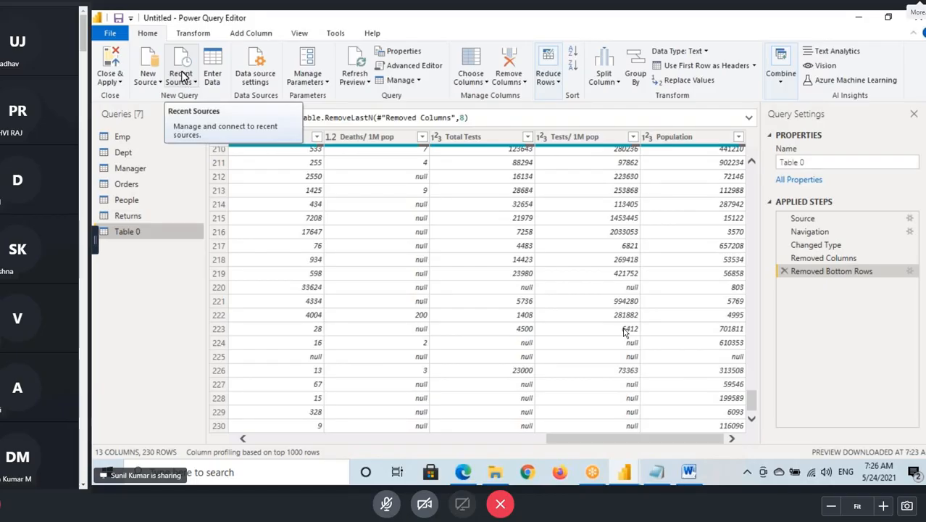
left_click(121, 137)
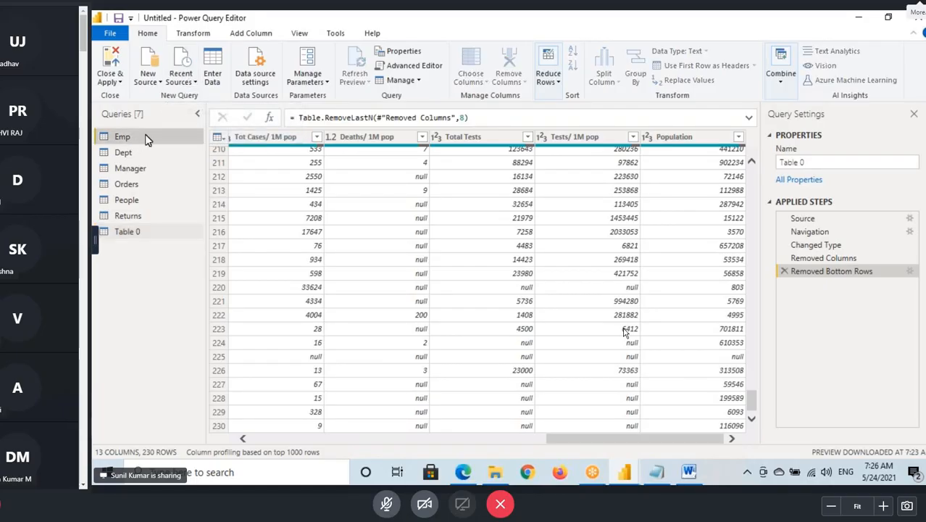
- Switch to the Power BI Architecture diagram in Word and point out the SQL Server data source with a temporary marking
left_click(688, 472)
left_click(264, 277)
mouse_move(211, 253)
left_mouse_down()
mouse_move(264, 297)
mouse_move(287, 300)
mouse_move(350, 275)
mouse_move(331, 287)
left_mouse_up()
key("Escape")
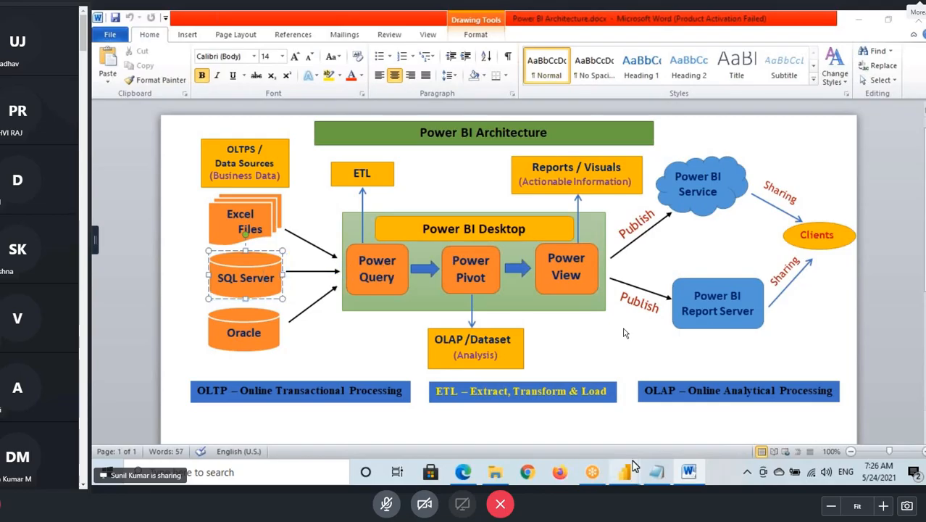
- Return to the Power Query Editor and start a new SQL Server database source
left_click(631, 464)
left_click(651, 440)
left_click(148, 81)
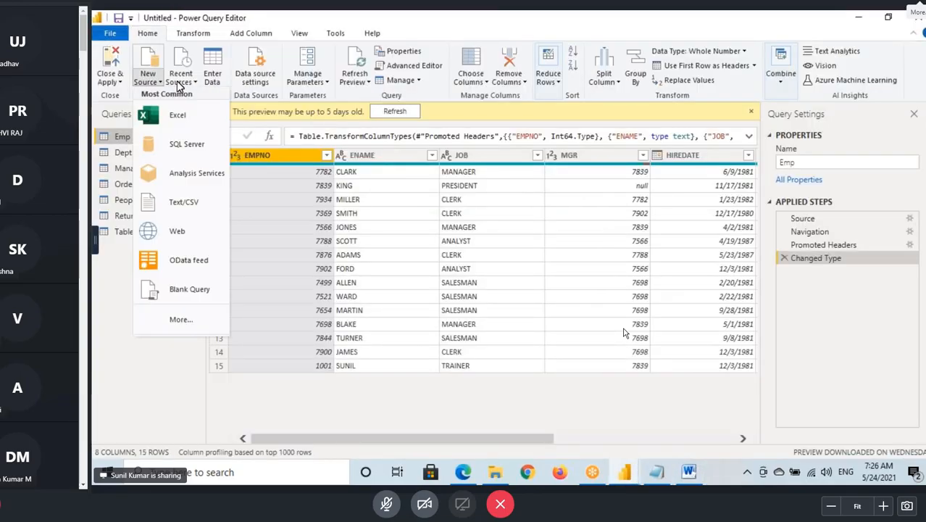
left_click(184, 145)
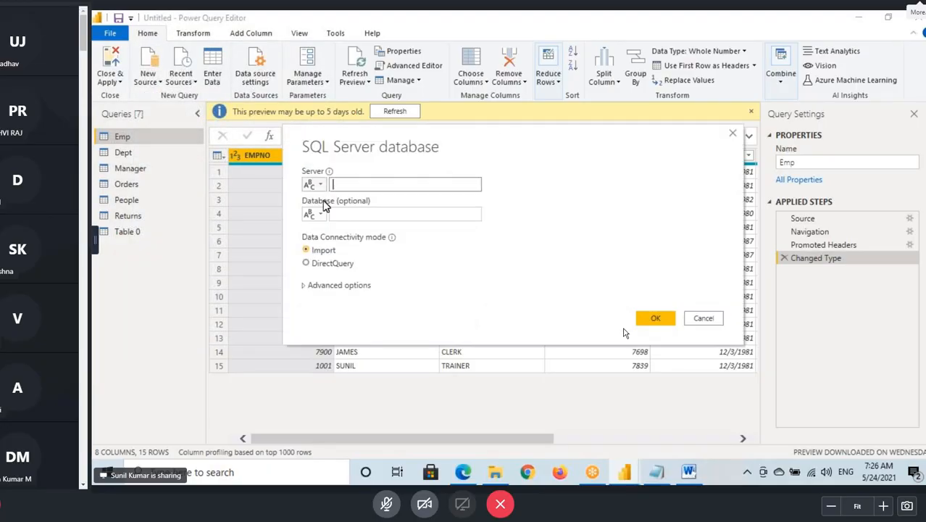
left_click(346, 217)
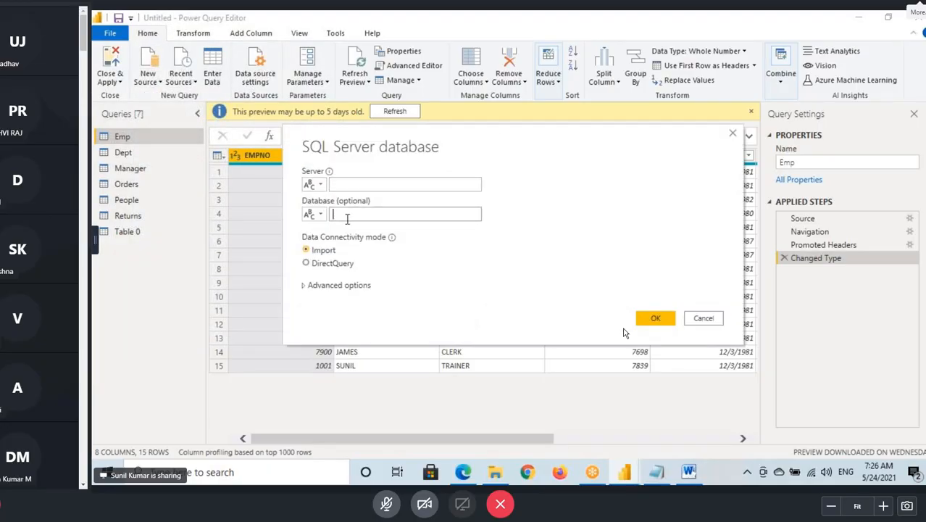
- Switch to File Explorer, open SQL Server.txt from Desktop Backup1, and copy the server name ending in ABSERVER on its first line
left_click(497, 464)
left_click(177, 243)
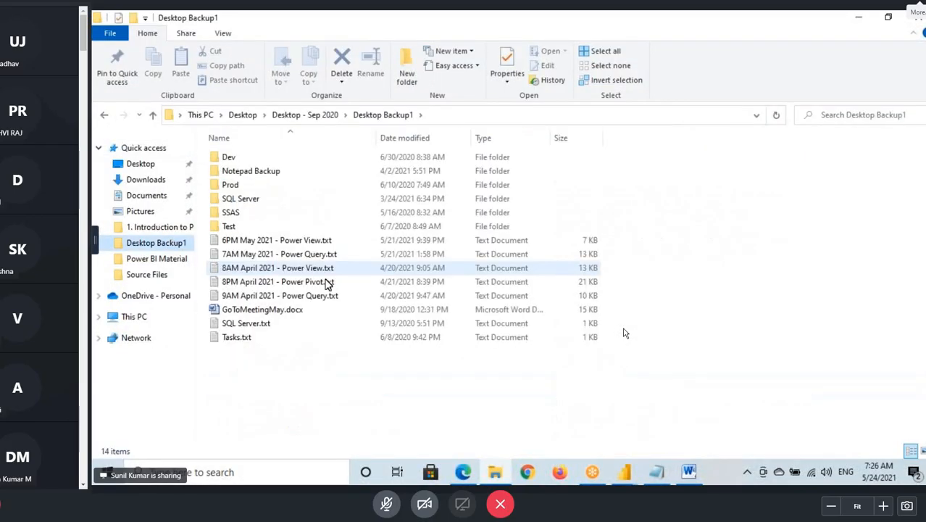
double_click(246, 324)
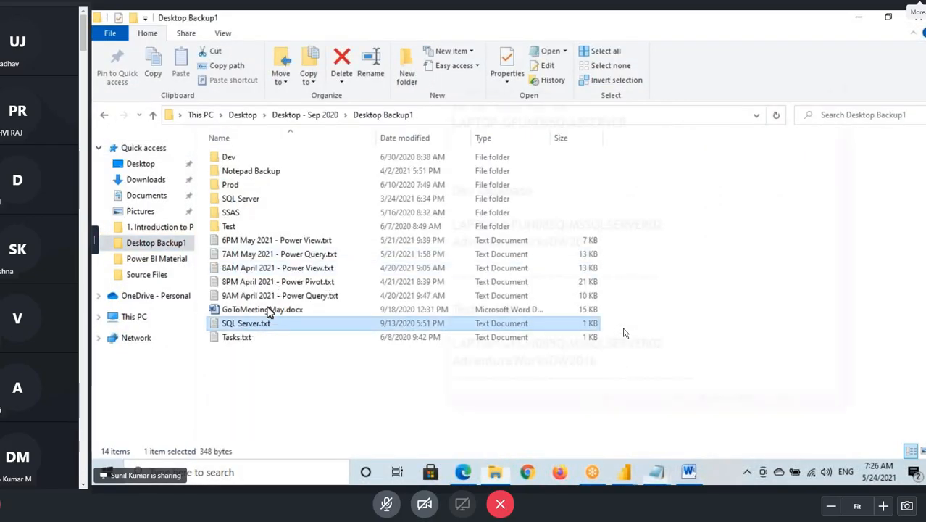
left_click_drag(636, 117, 423, 121)
key("ctrl+c")
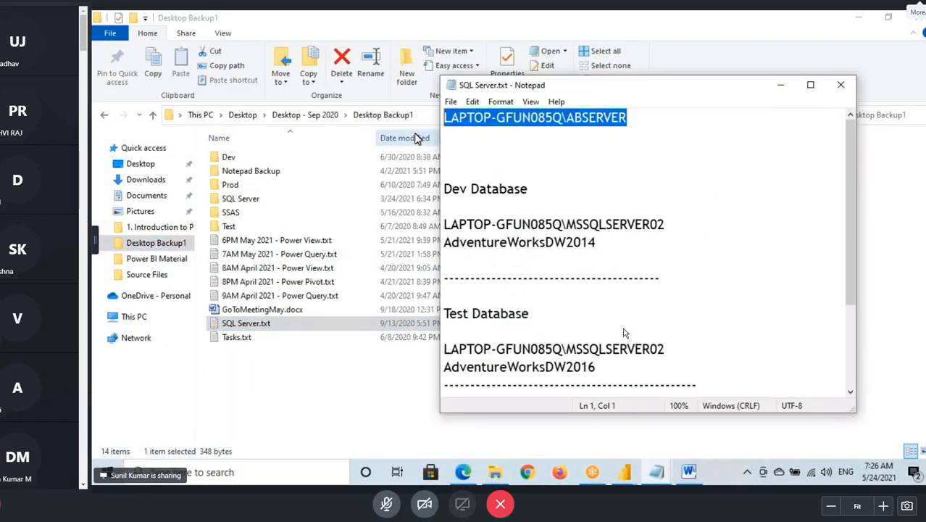
left_click(781, 85)
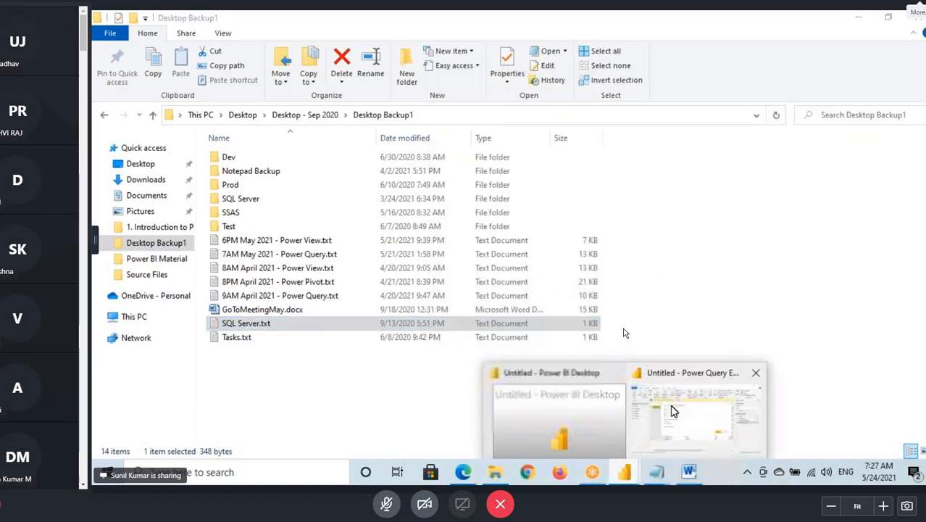
- Return to the SQL Server connection in Power Query, set the server to LAPTOP-GFUN085Q\ABSERVER, and begin the database name with PROD
left_click(715, 406)
key("ctrl+v")
left_click(346, 212)
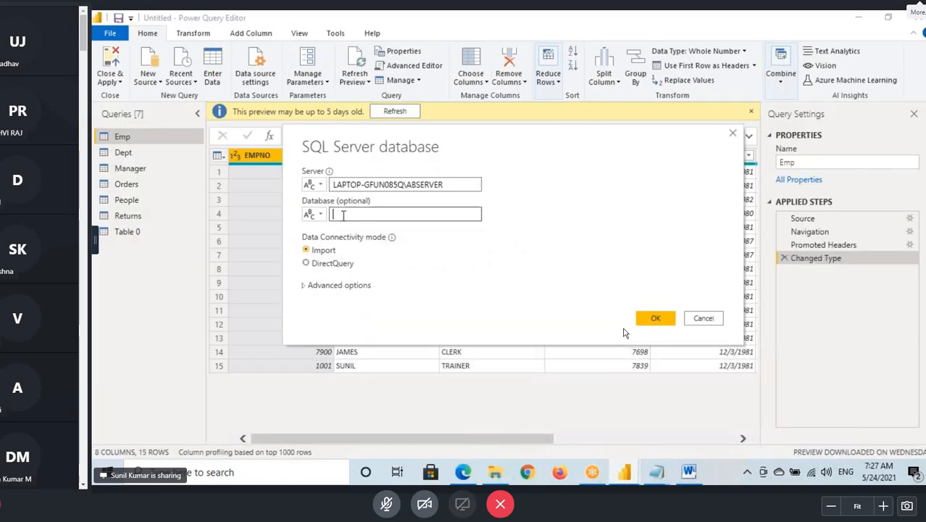
type("PROD")
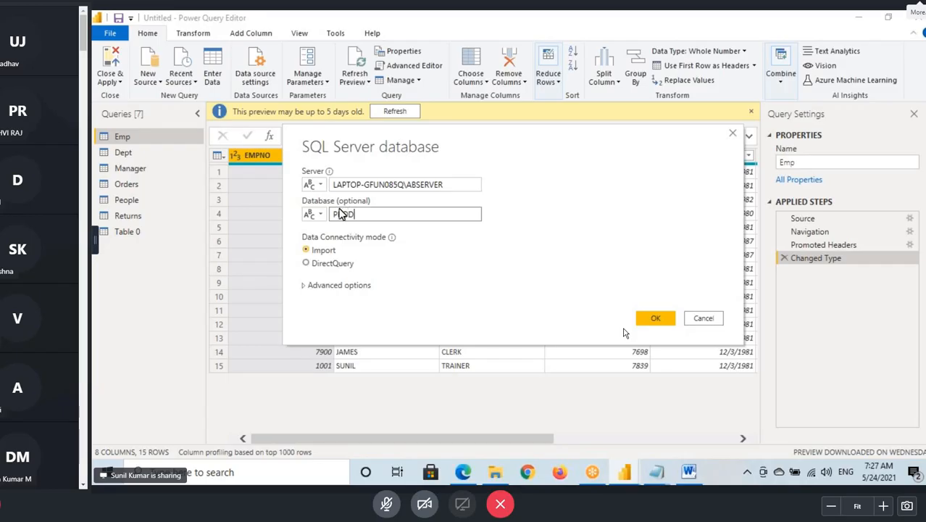
- Mark the optional database field and the server name with temporary on-screen annotations, and clear the markings
mouse_move(295, 195)
left_mouse_down()
mouse_move(375, 208)
mouse_move(340, 211)
mouse_move(489, 227)
left_mouse_up()
left_click_drag(382, 194, 433, 192)
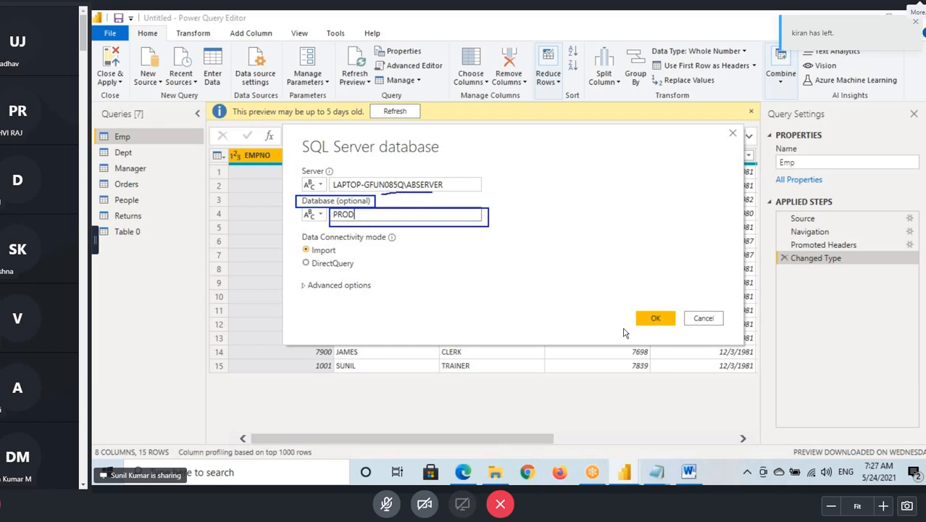
left_click_drag(330, 222, 371, 219)
key("Escape")
- Complete the database name as PRODUCTDATABASE and connect in Import mode
left_click(364, 217)
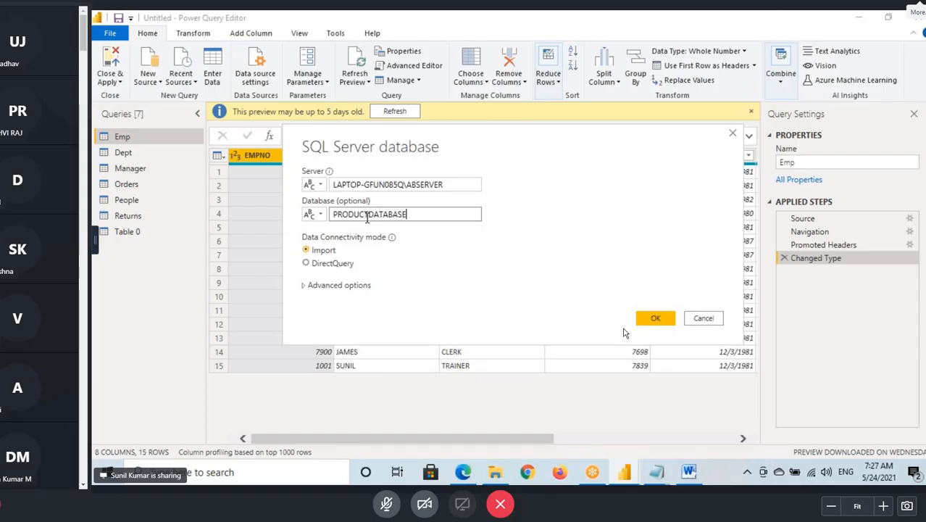
left_click_drag(413, 215, 325, 221)
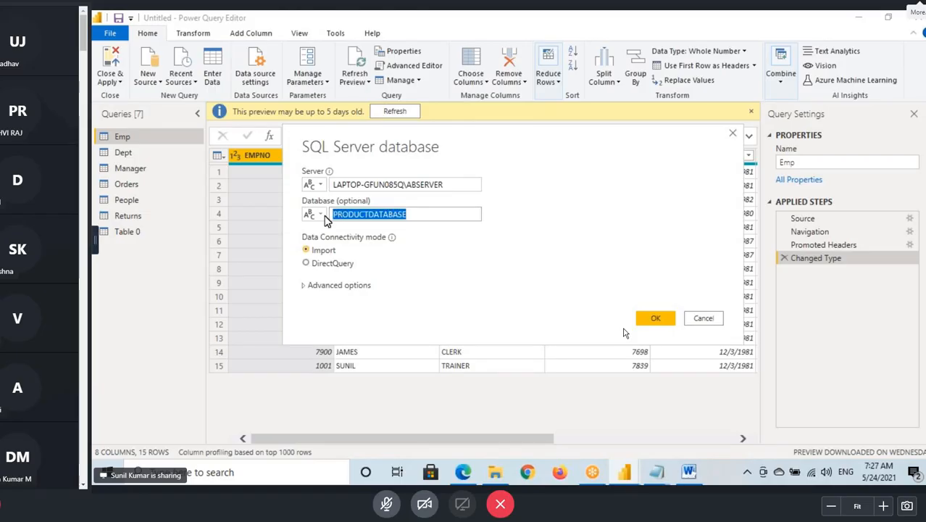
left_click(359, 215)
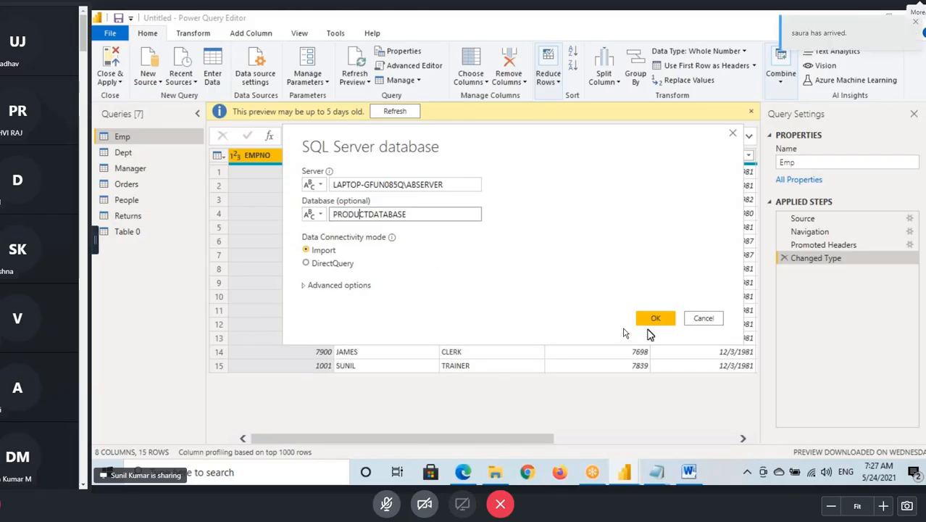
left_click(651, 319)
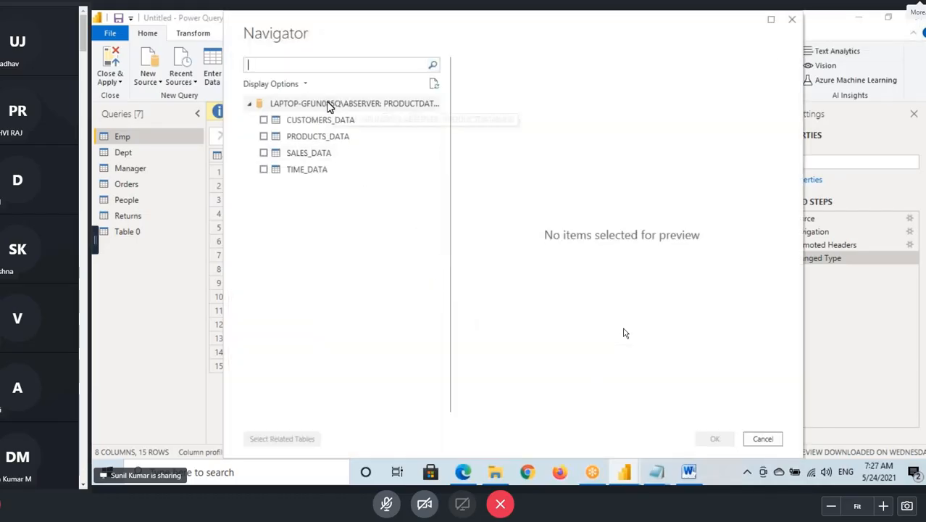
- Select the CUSTOMERS_DATA and SALES_DATA tables of PRODUCTDATABASE, leaving PRODUCTS_DATA unselected, and load them as queries
left_click(264, 120)
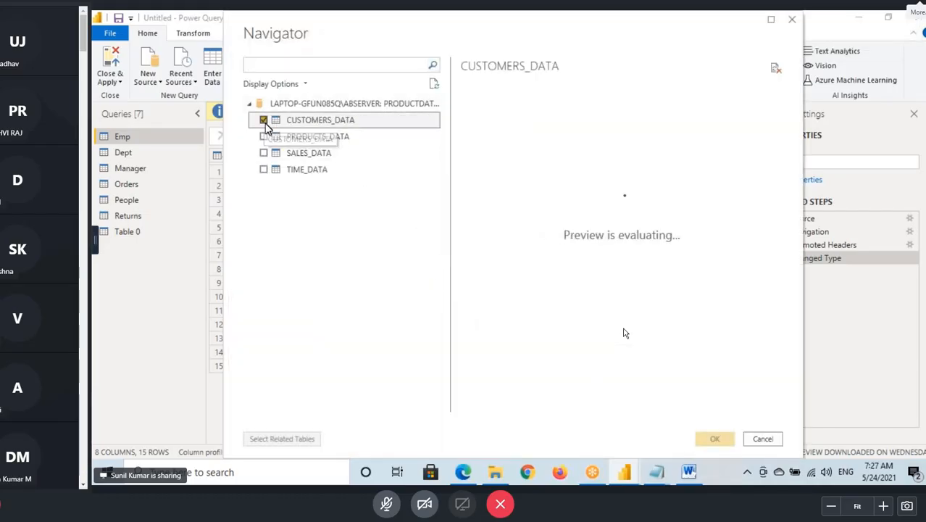
left_click(263, 136)
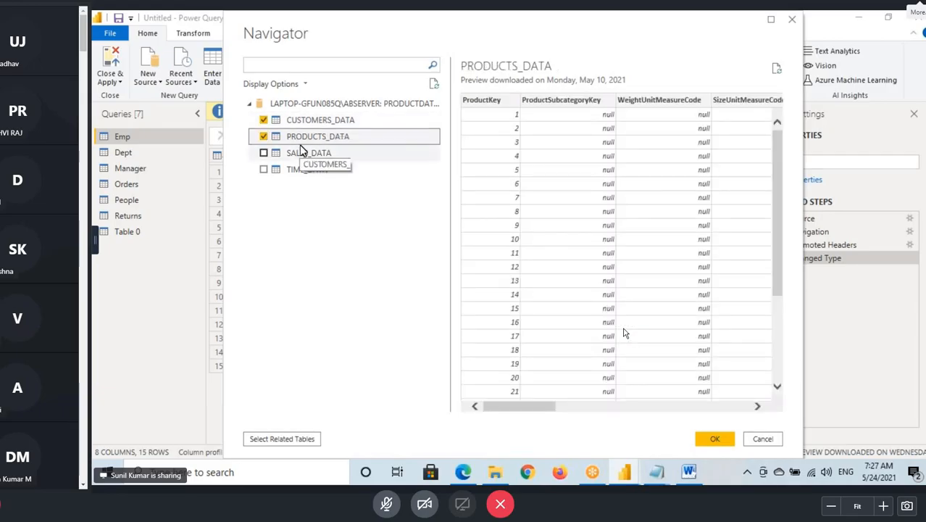
left_click(264, 152)
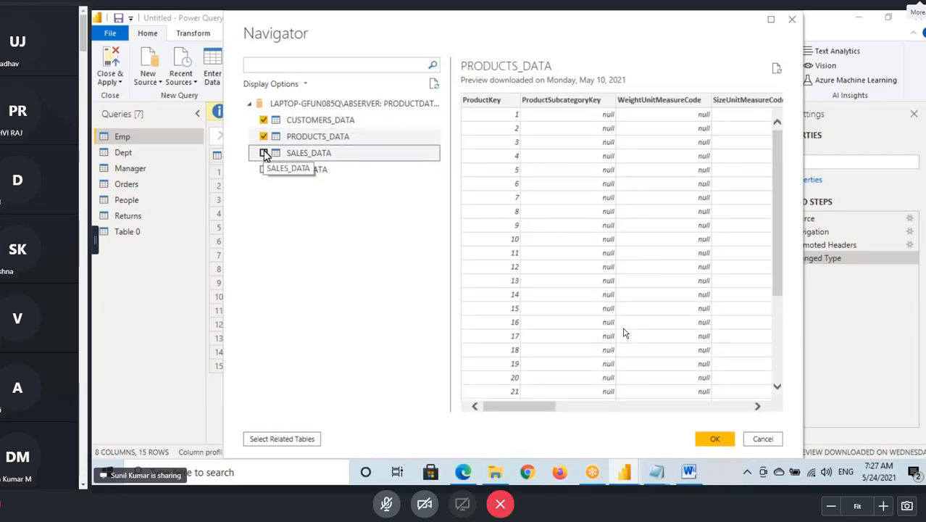
left_click(264, 136)
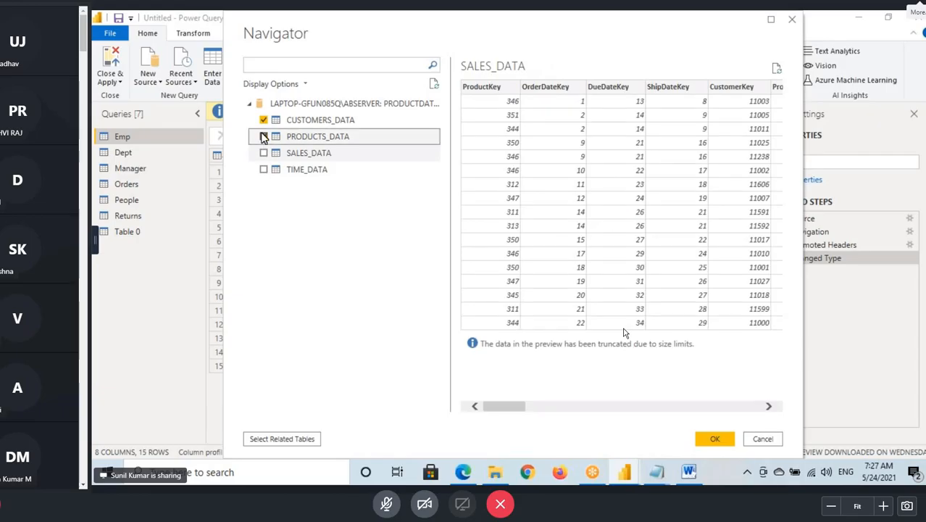
left_click(264, 153)
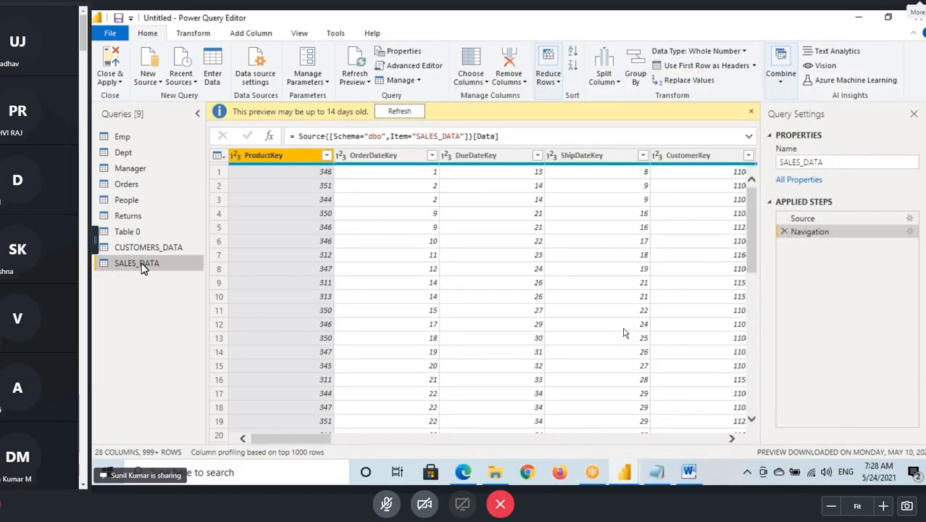
- Show the recent sources, mark the PRODUCTDATABASE, worldometers coronavirus and Sample - Superstore.xlsx entries with temporary annotations, and clear the markings
left_click(187, 80)
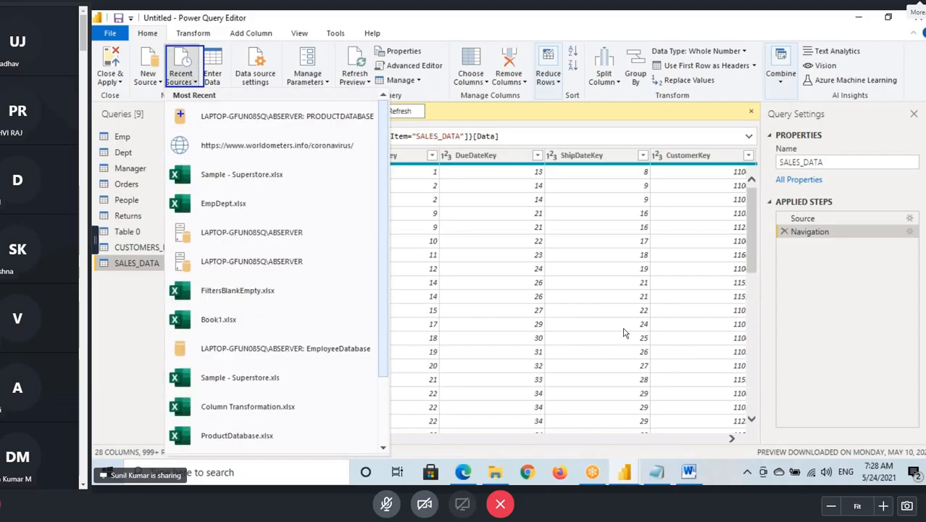
mouse_move(173, 105)
left_mouse_down()
mouse_move(261, 126)
mouse_move(380, 132)
left_mouse_up()
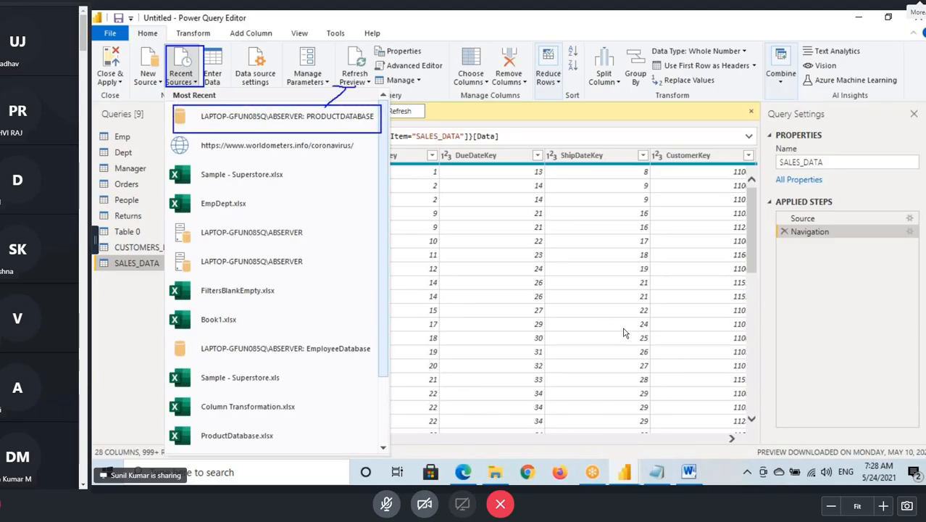
left_click_drag(206, 126, 339, 124)
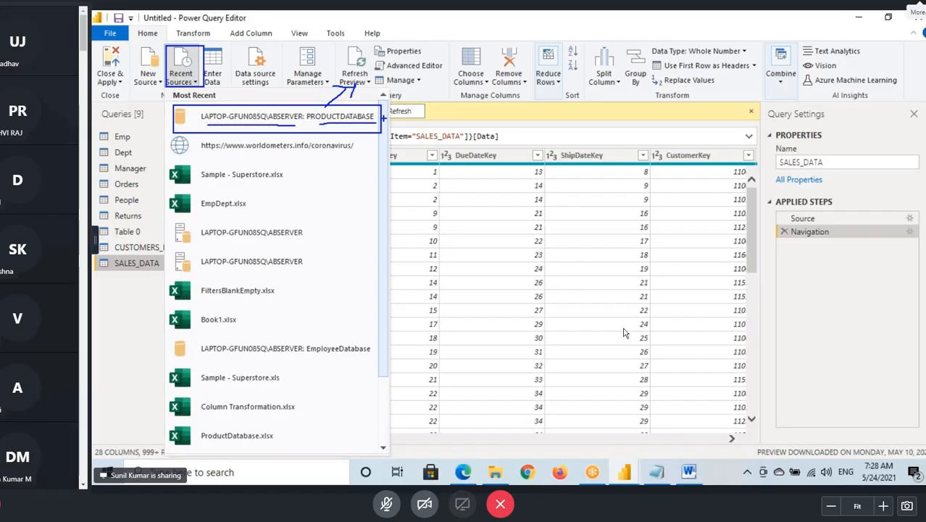
left_click_drag(452, 72, 374, 108)
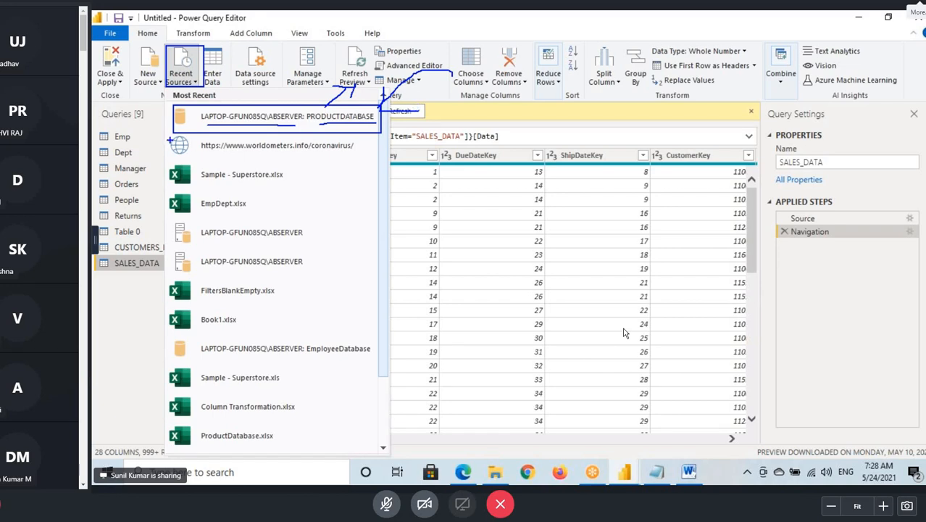
mouse_move(171, 136)
left_mouse_down()
mouse_move(359, 156)
mouse_move(443, 113)
left_mouse_up()
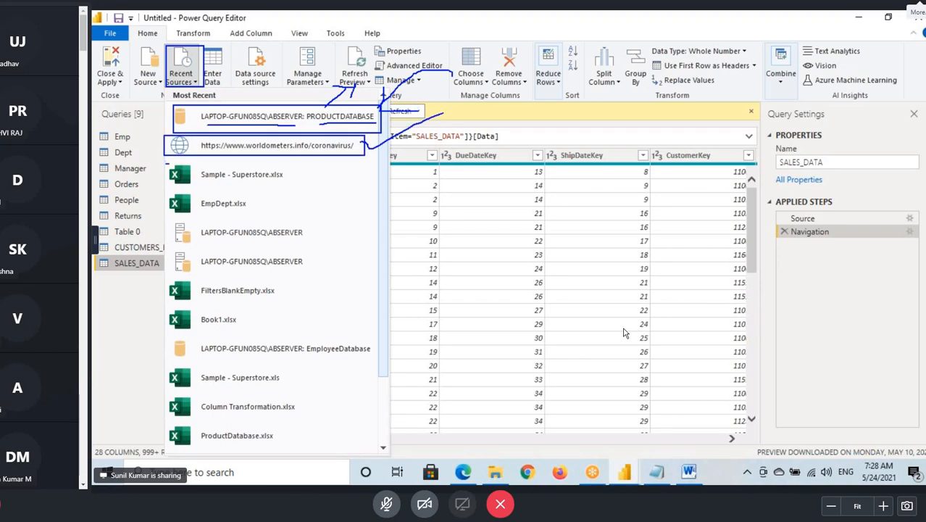
mouse_move(165, 163)
left_mouse_down()
mouse_move(294, 180)
mouse_move(358, 156)
left_mouse_up()
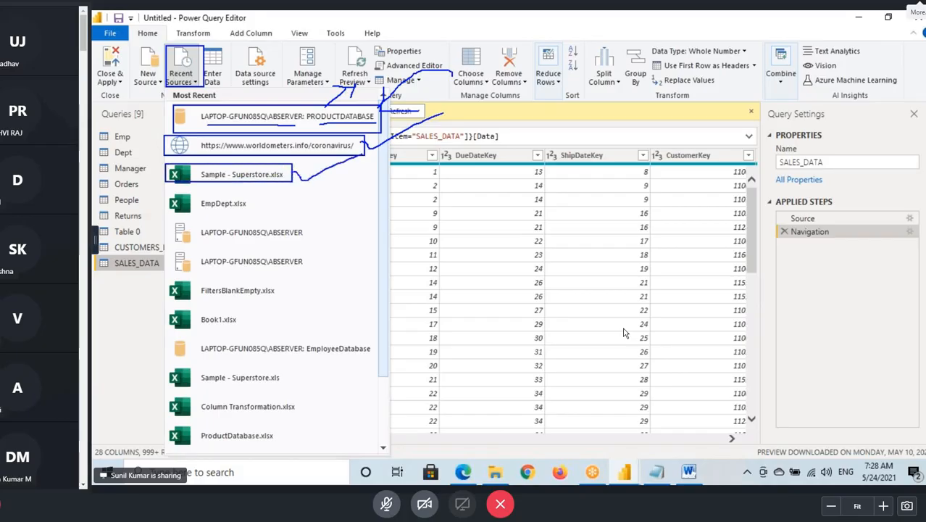
key("Escape")
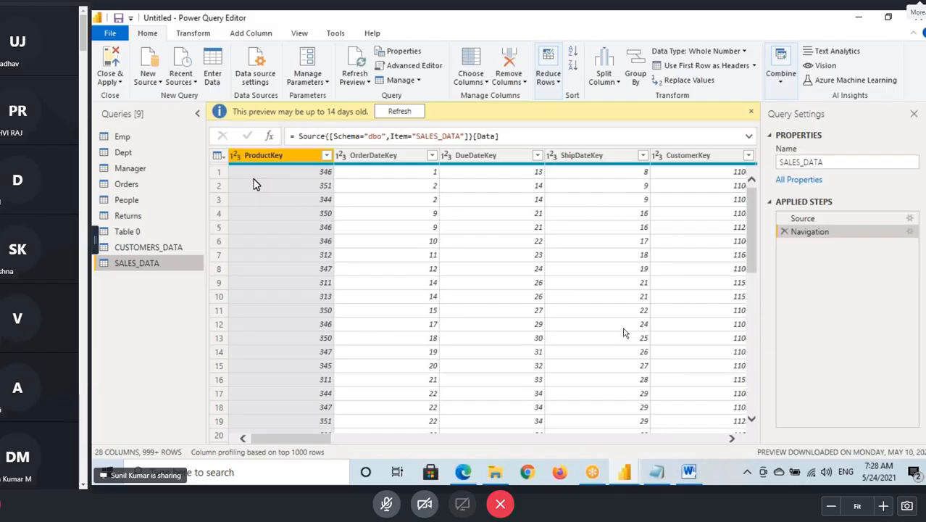
- Reconnect to PRODUCTDATABASE from the recent sources, select PRODUCTS_DATA, mark it with a temporary annotation, and load the table
left_click(149, 86)
left_click(195, 82)
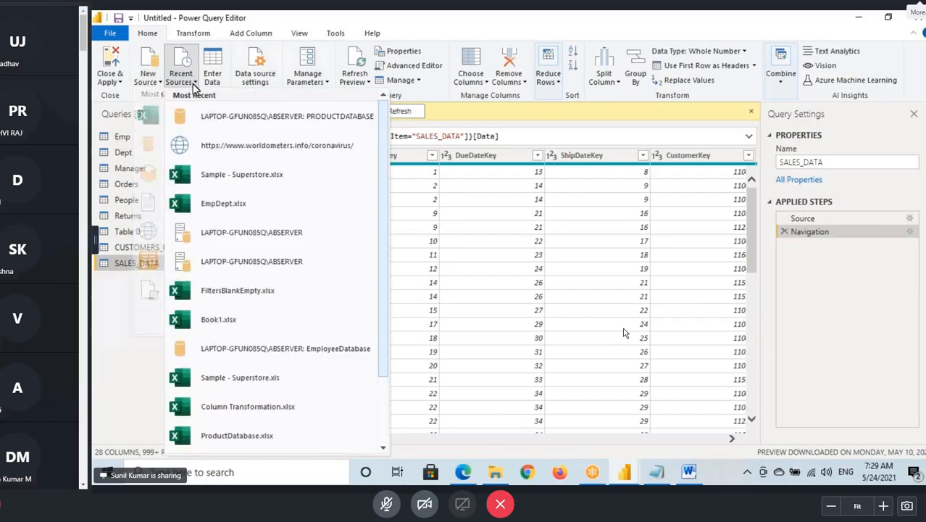
left_click(284, 184)
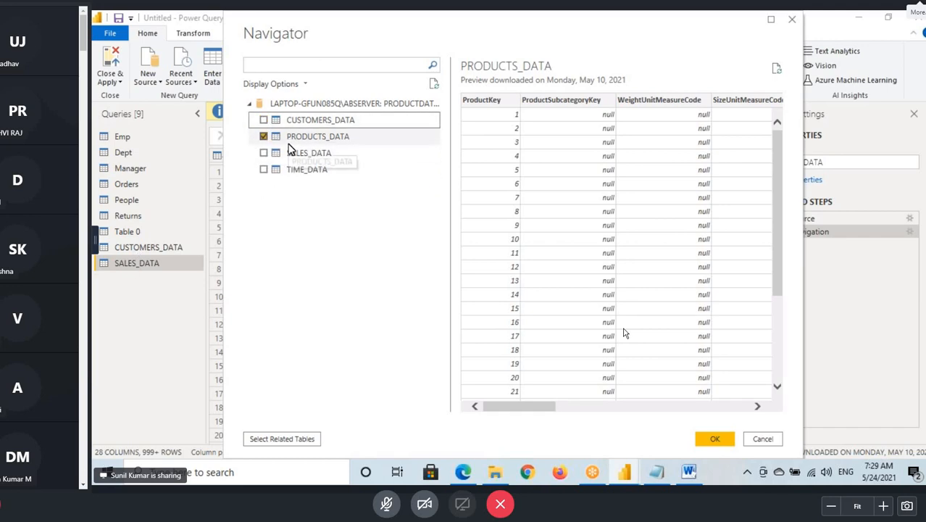
key("ctrl+2")
left_click_drag(256, 132, 359, 141)
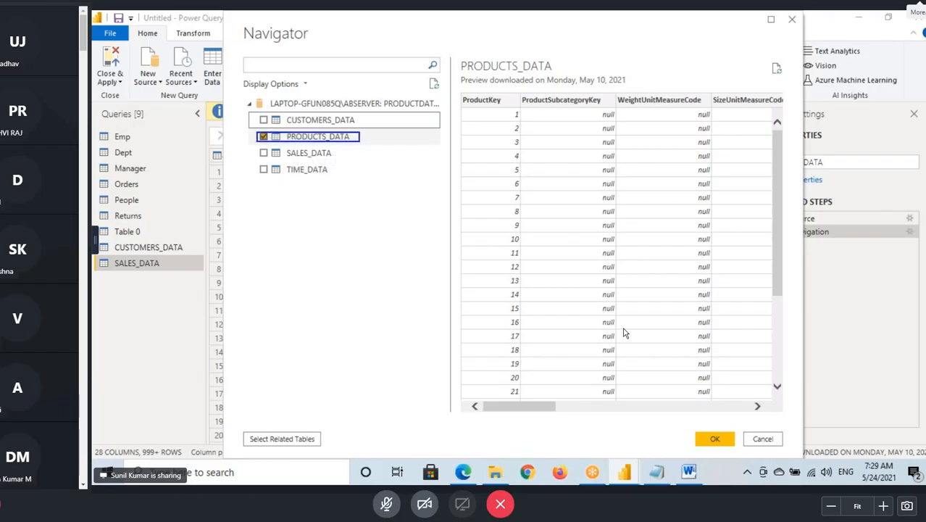
key("Escape")
left_click(719, 438)
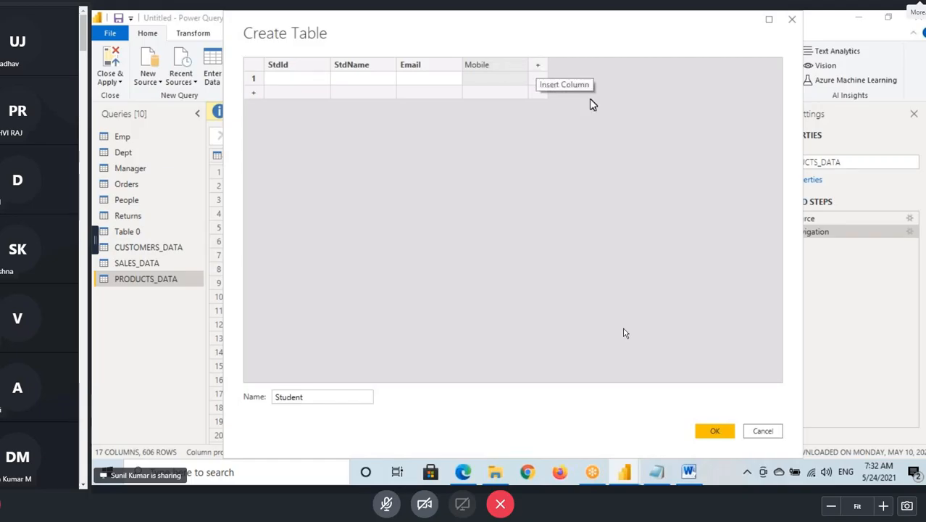
- Fill the Student table's first row with StdId 1001, the student's name, e-mail address and mobile number
left_click(279, 81)
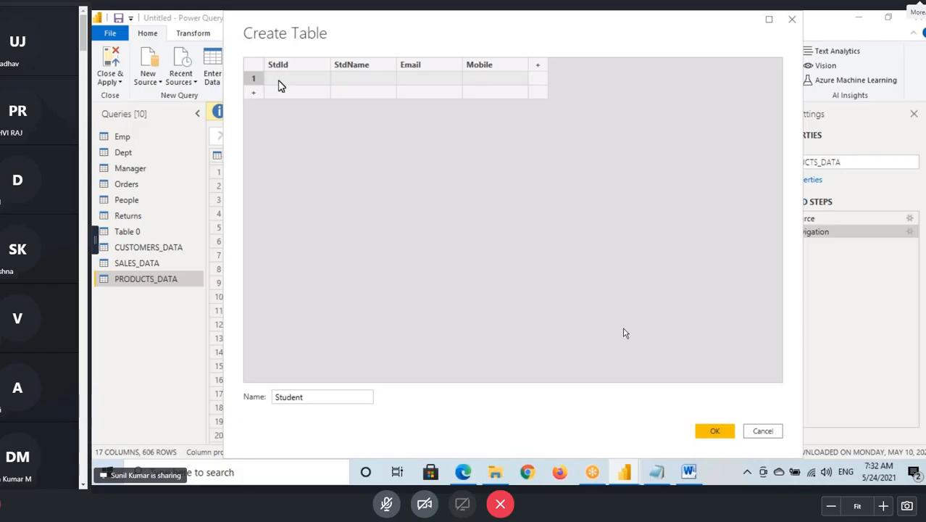
key("Tab")
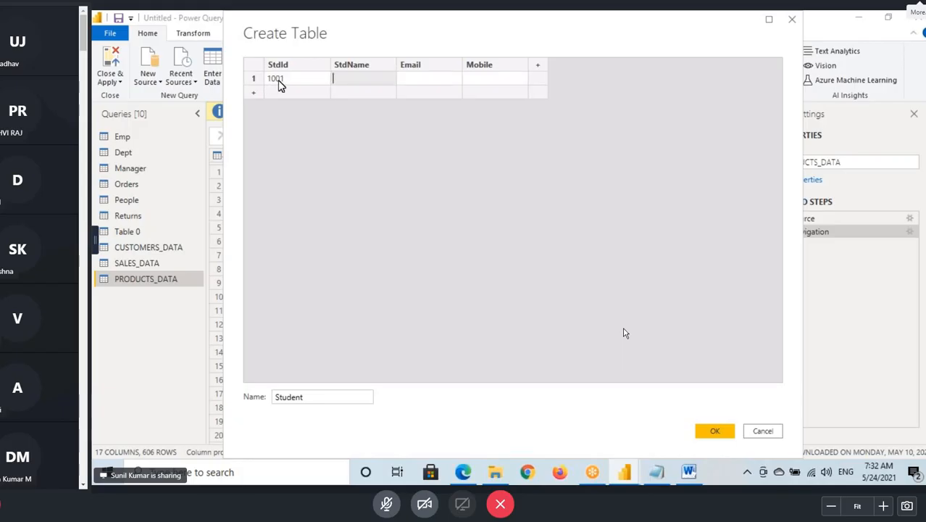
type("Sunil")
key("Tab")
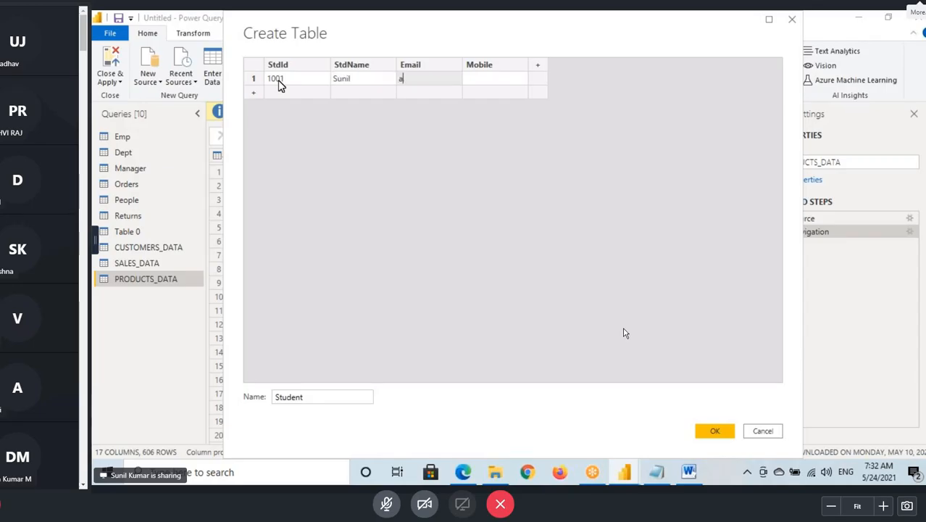
key("Tab")
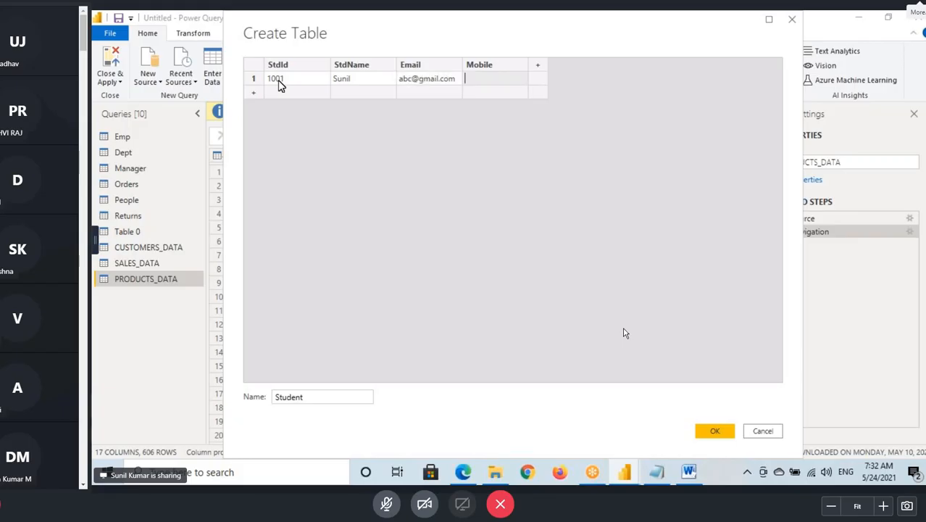
left_click(287, 87)
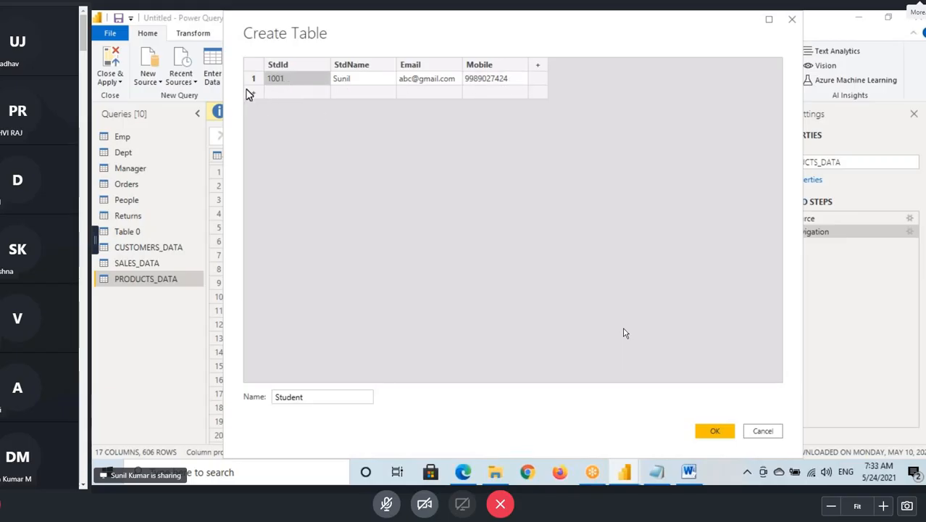
- Add two blank rows below the first student record and insert another blank row at row 3
left_click(256, 95)
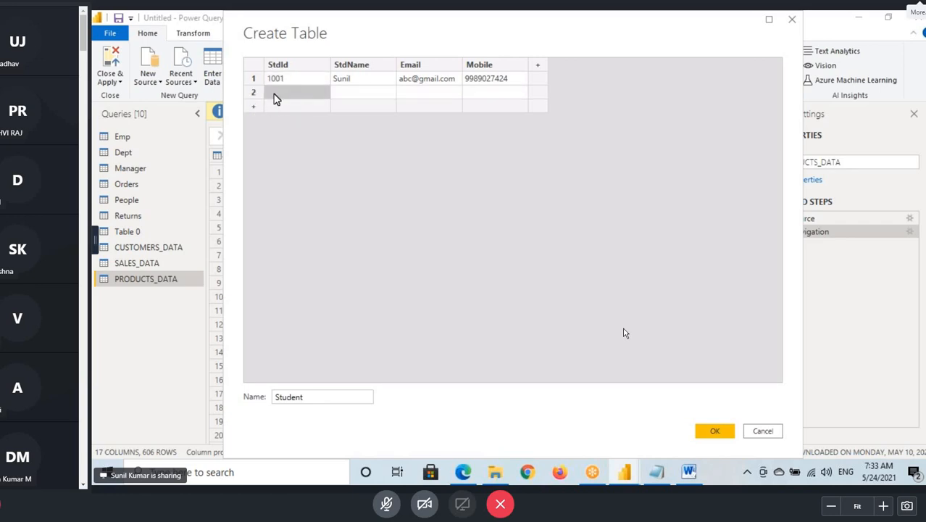
left_click(361, 95)
left_click(427, 95)
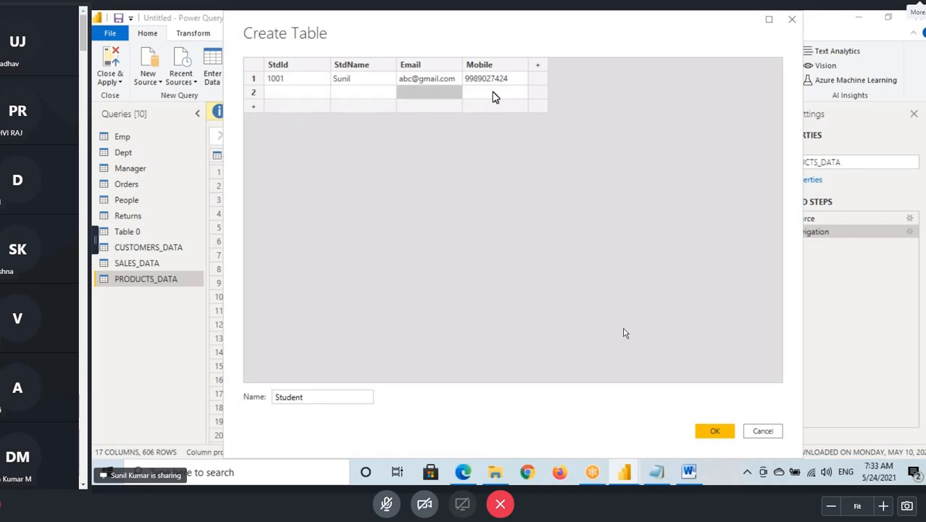
left_click(494, 94)
left_click(255, 111)
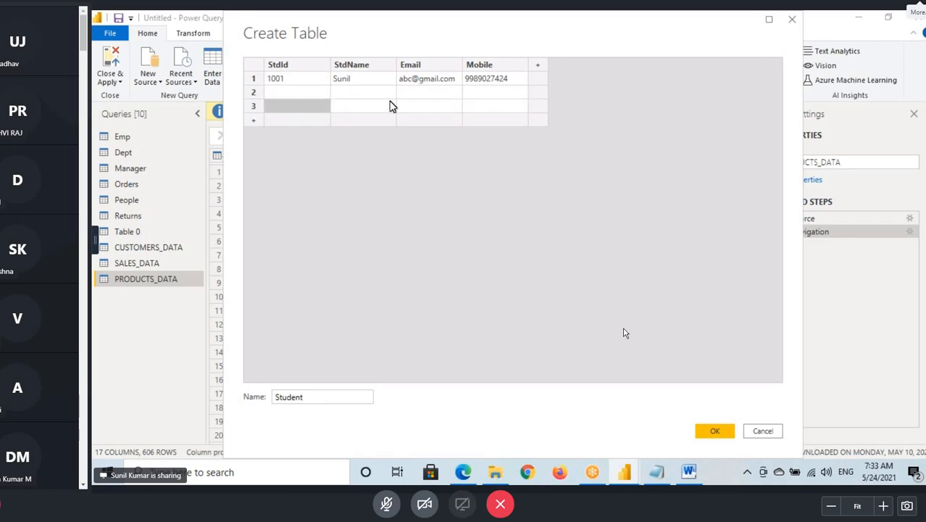
left_click(256, 107)
right_click(256, 108)
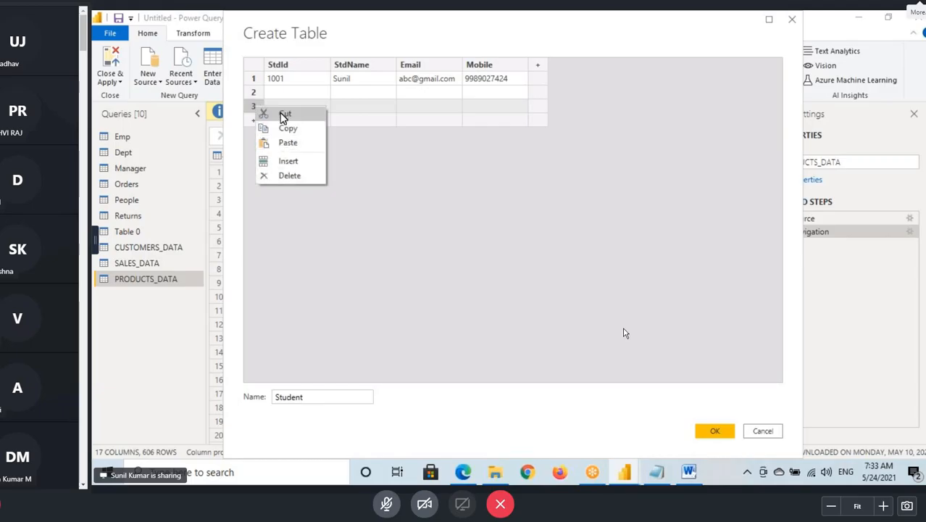
left_click(259, 102)
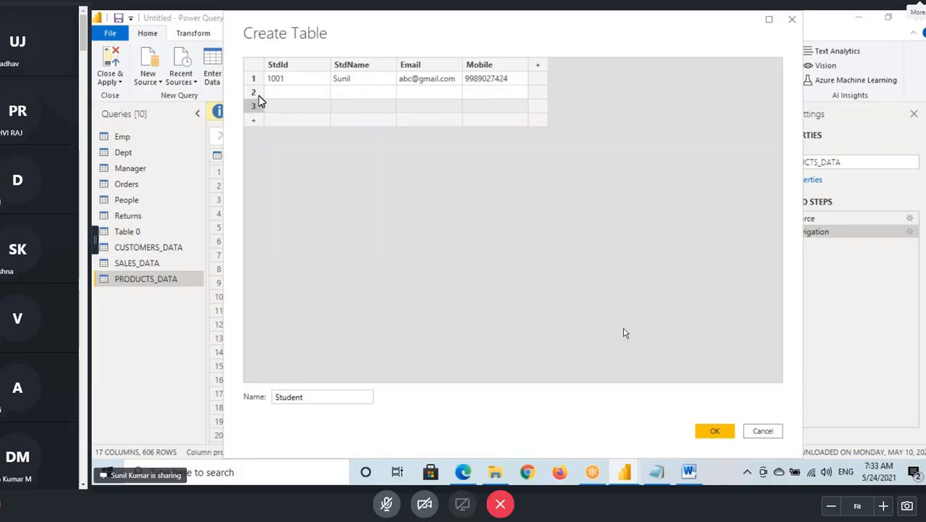
right_click(255, 111)
left_click(293, 161)
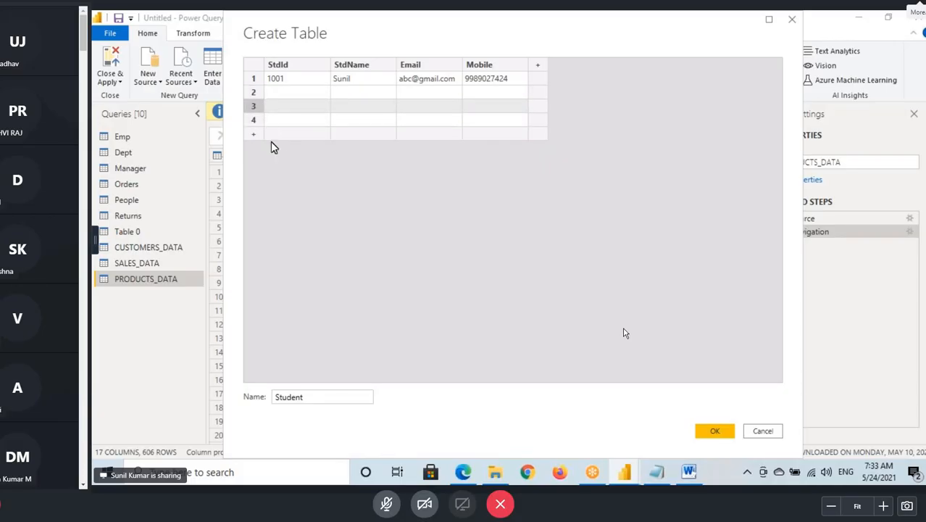
- Select blank rows 2 to 4 of the Student table and delete them
right_click(256, 93)
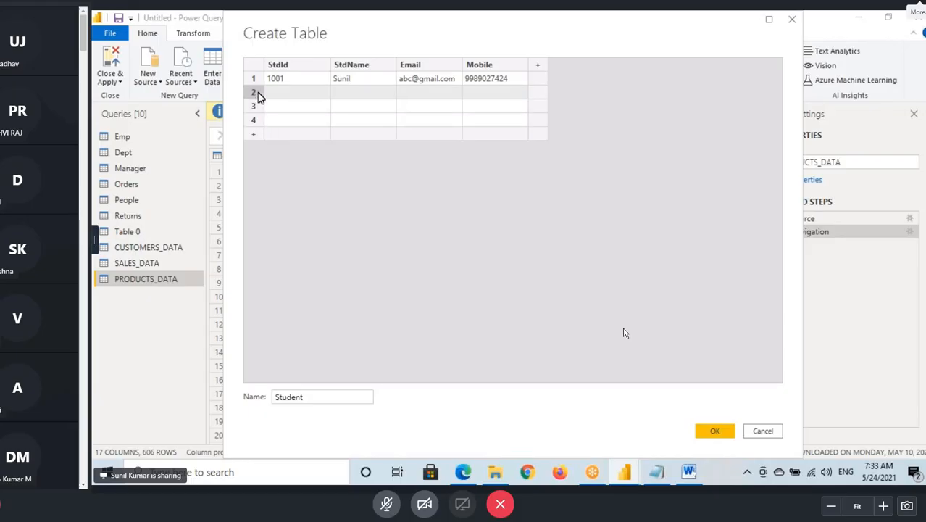
left_click(255, 121)
left_click(256, 121)
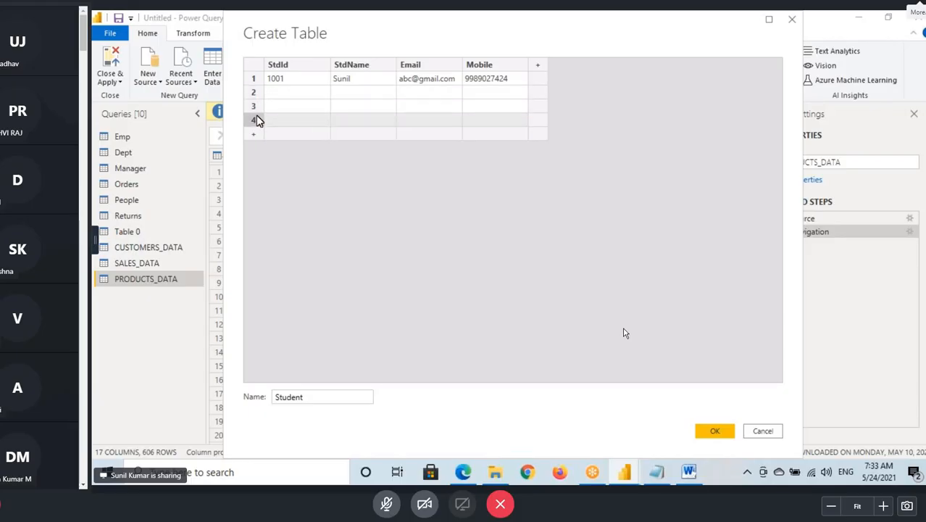
left_click(257, 107, "ctrl")
left_click(256, 93, "ctrl")
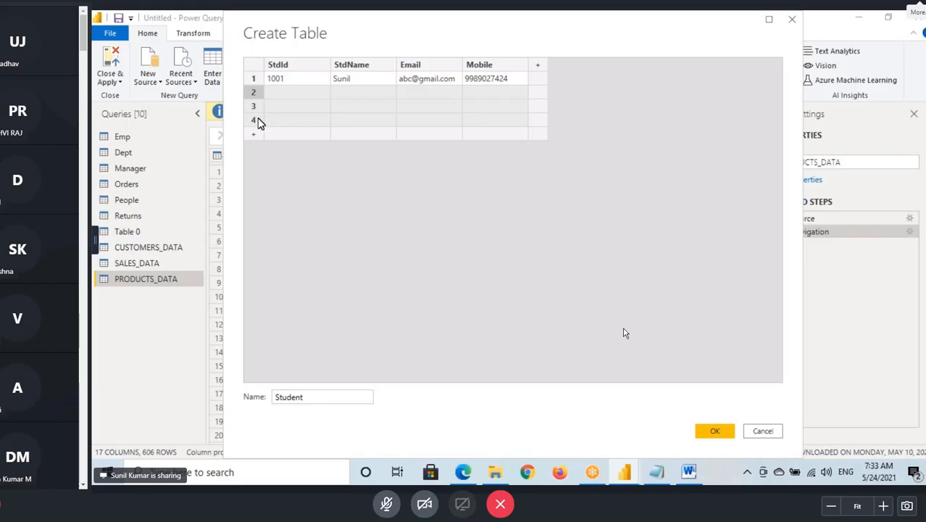
left_click(257, 116)
left_click(261, 105)
right_click(258, 94)
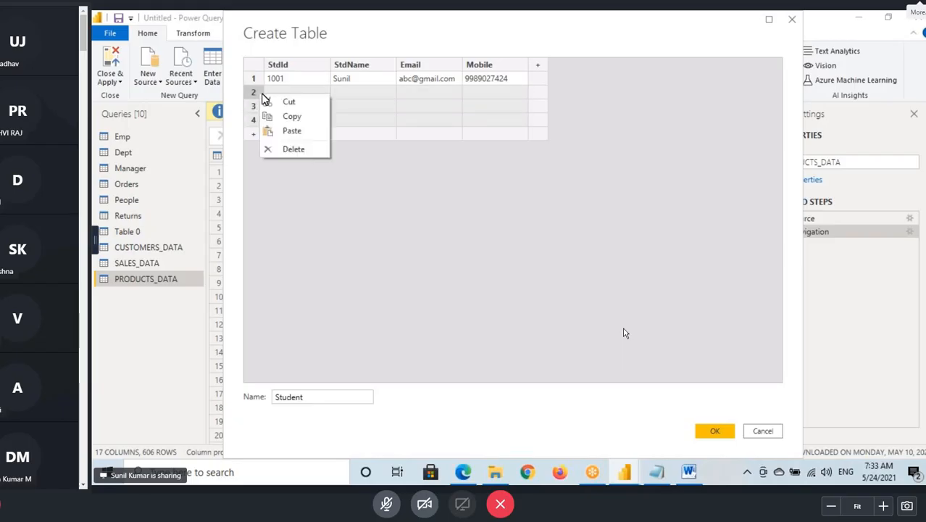
left_click(293, 147)
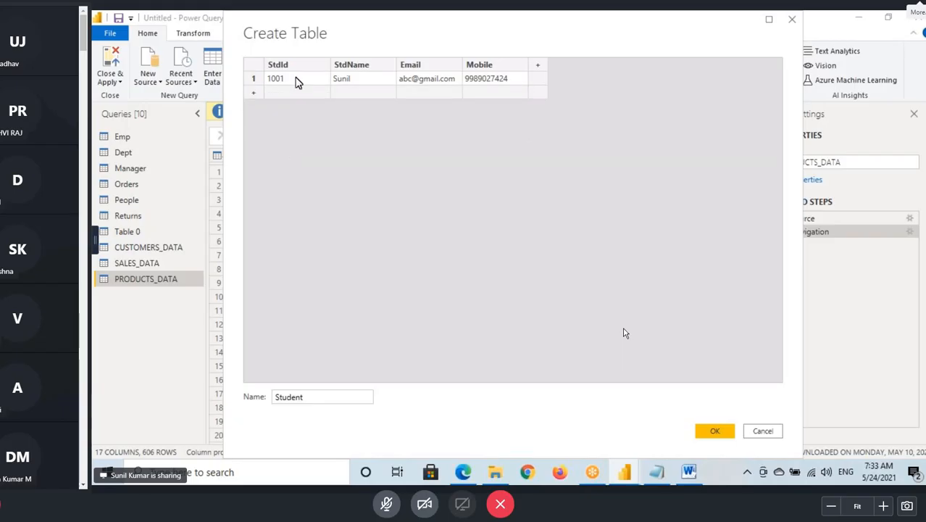
- Add a blank second row to the Student table and delete it again
left_click(254, 92)
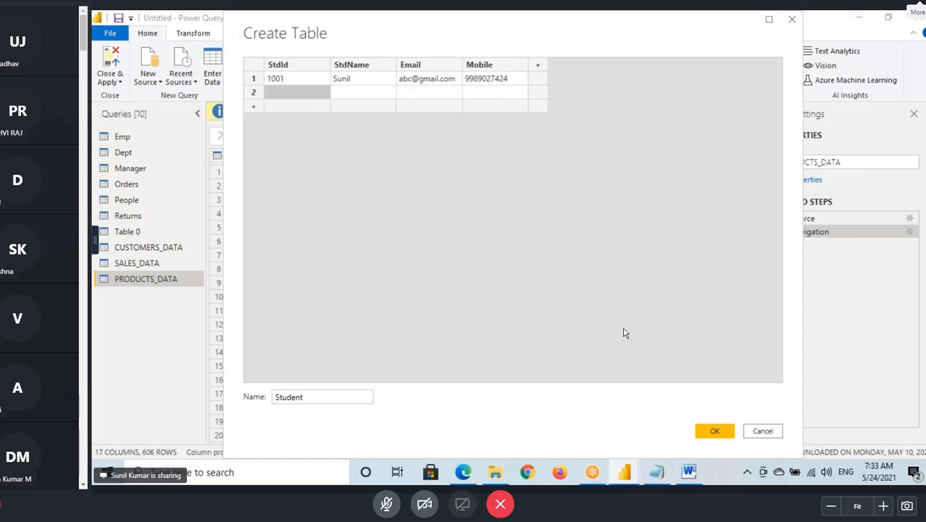
key("super+d")
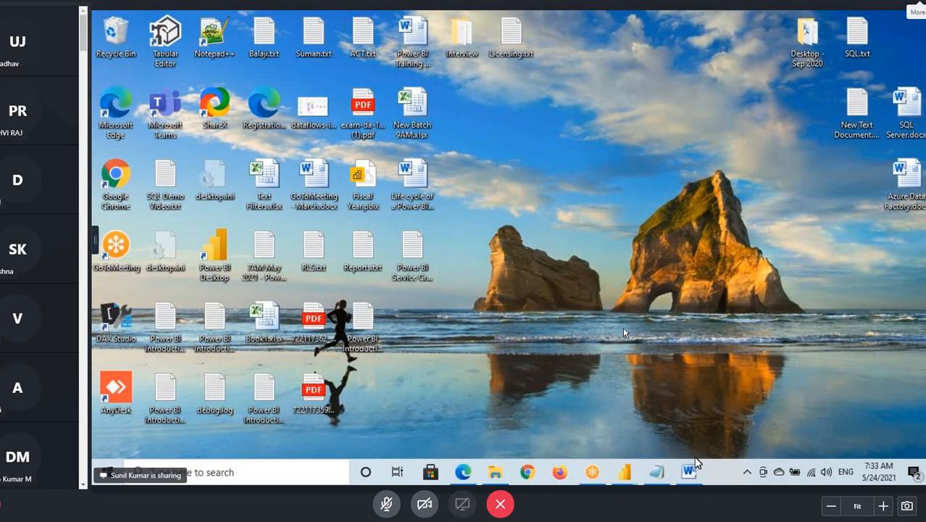
mouse_move(624, 471)
left_click(696, 414)
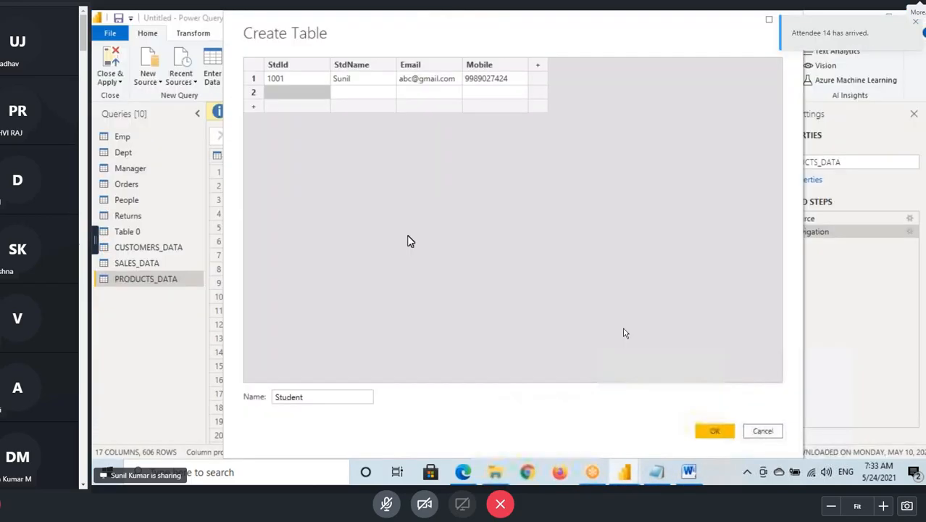
right_click(254, 92)
left_click(378, 167)
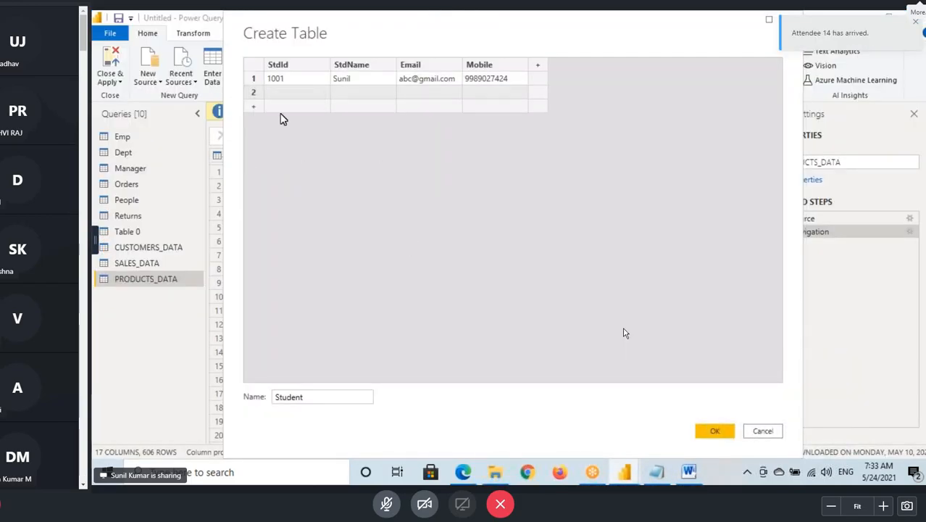
right_click(257, 95)
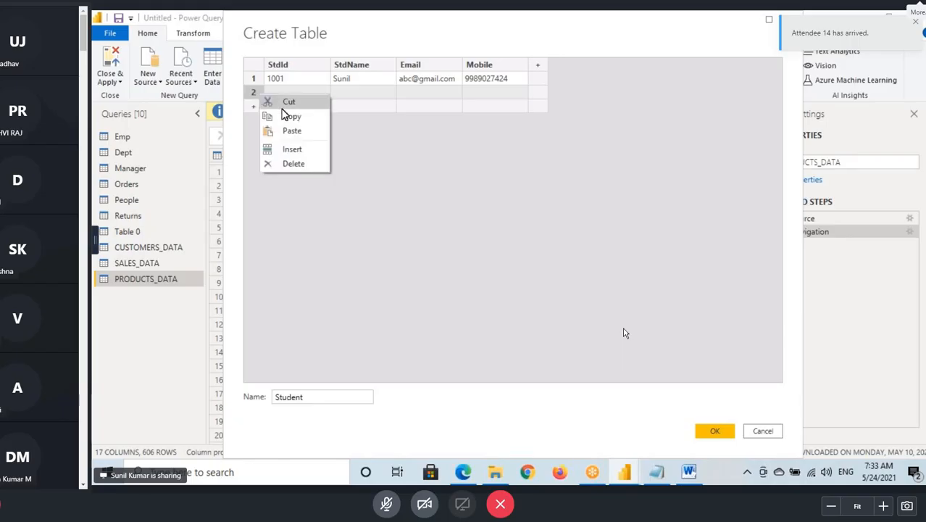
left_click(304, 164)
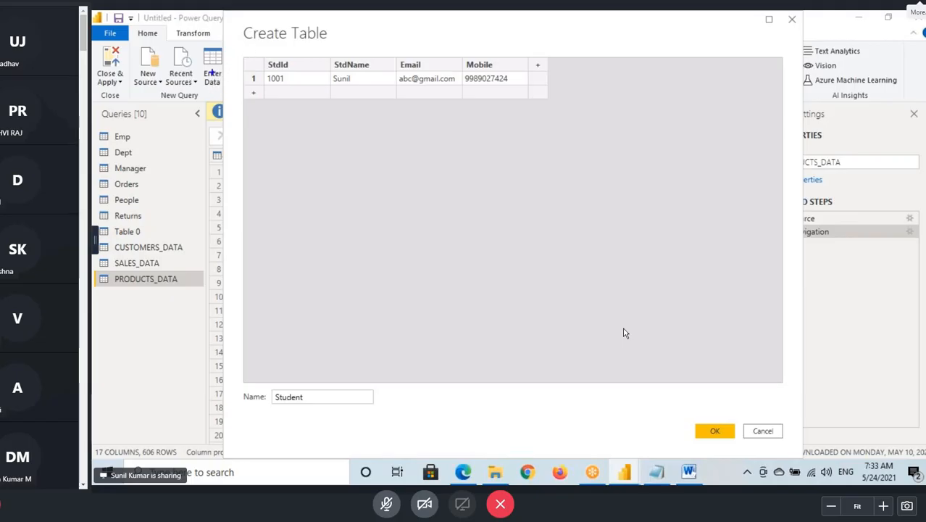
- Mark the Create Table dialog with temporary annotations, clear them, and create the Student table
left_click_drag(242, 23, 338, 43)
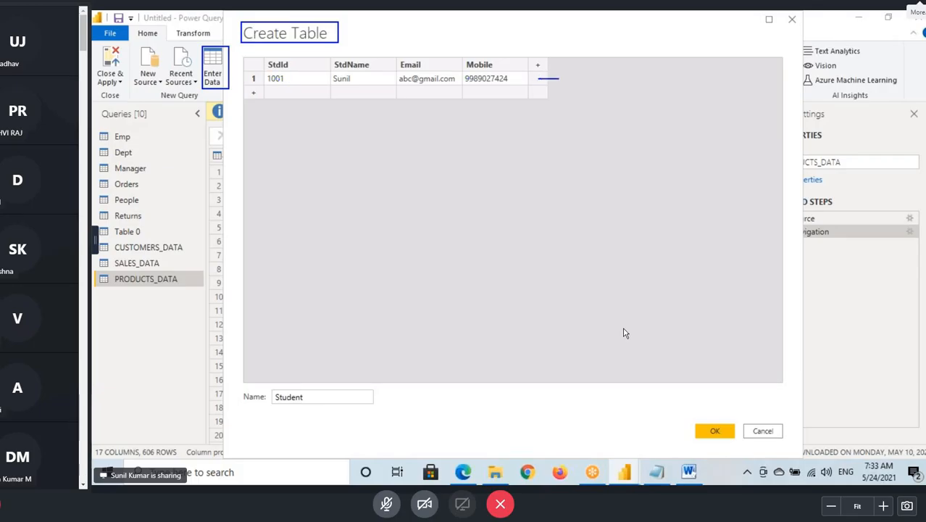
left_click_drag(556, 75, 581, 69)
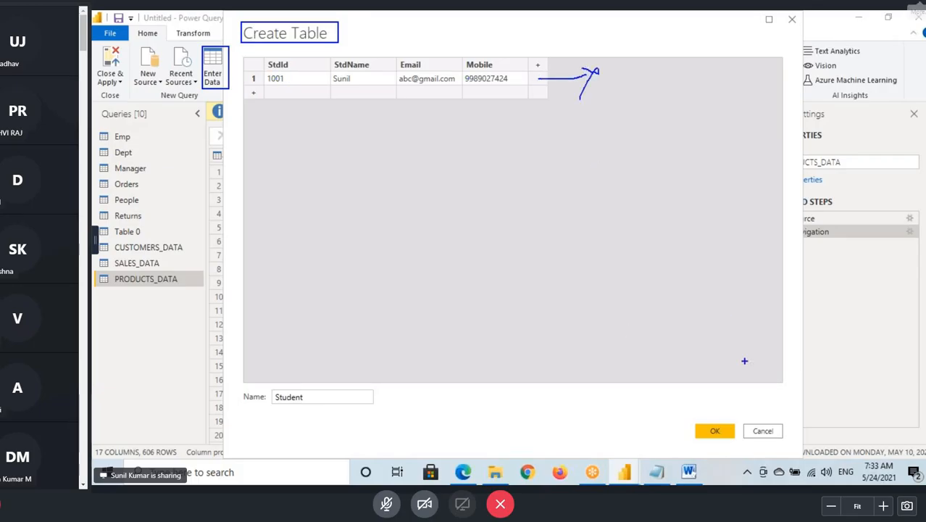
key("Escape")
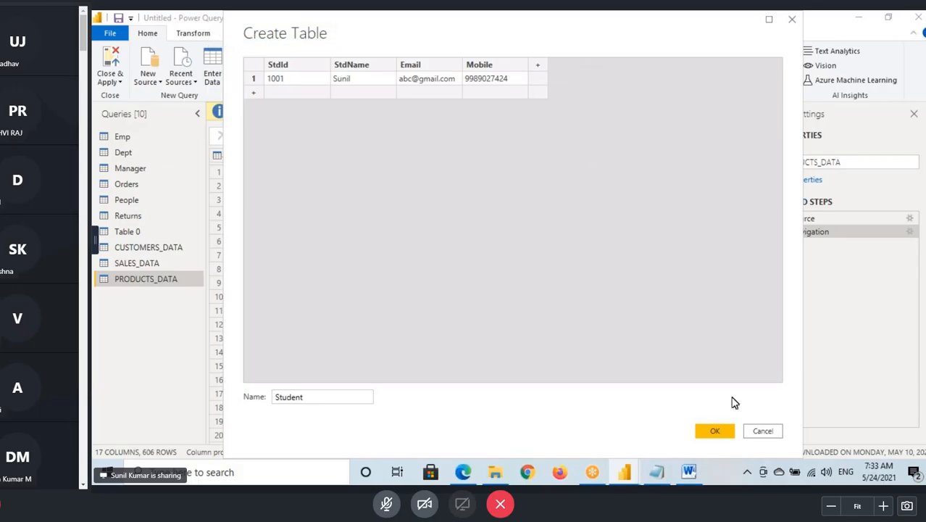
left_click(715, 430)
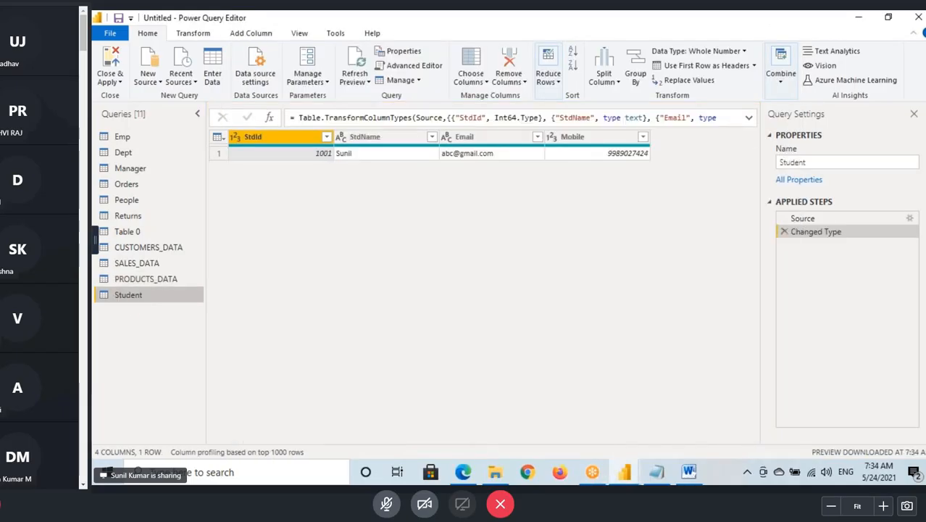
- Mark the Student query with a temporary box and compare its Source and Changed Type steps
left_click_drag(98, 290, 175, 308)
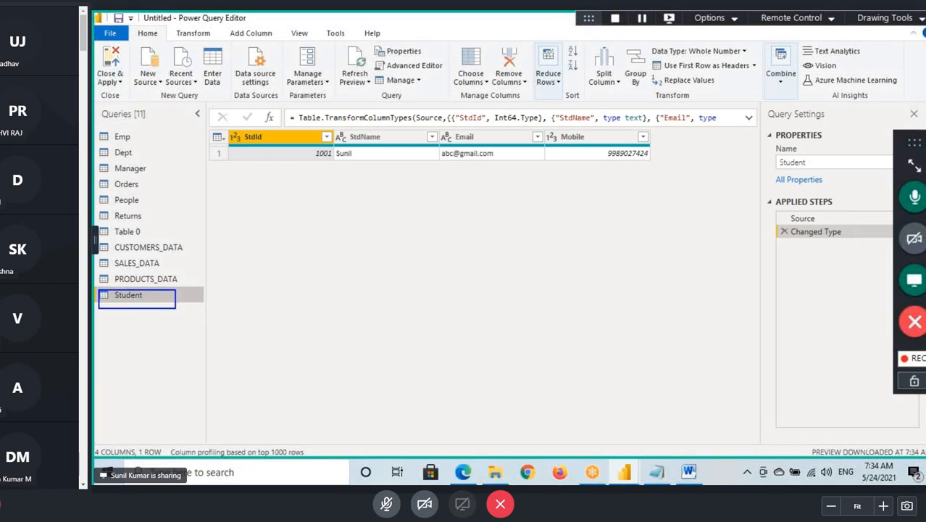
key("Escape")
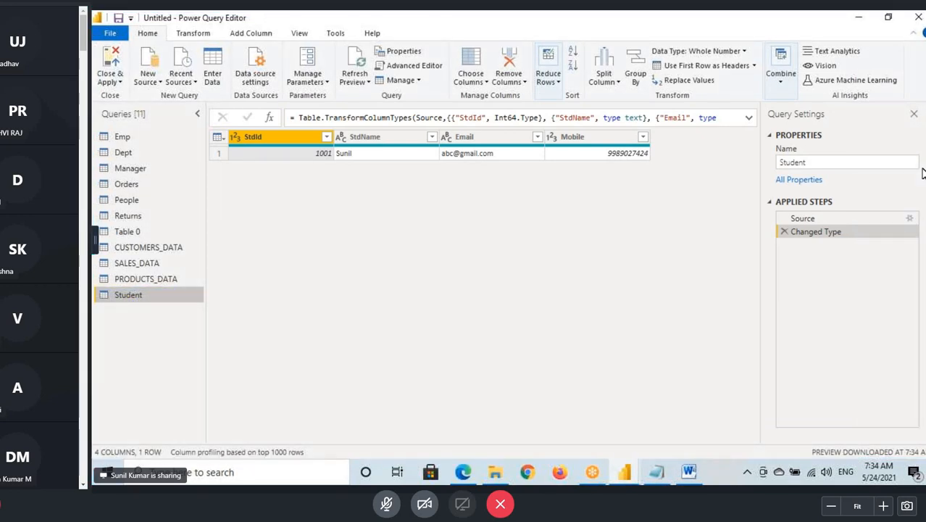
left_click(809, 219)
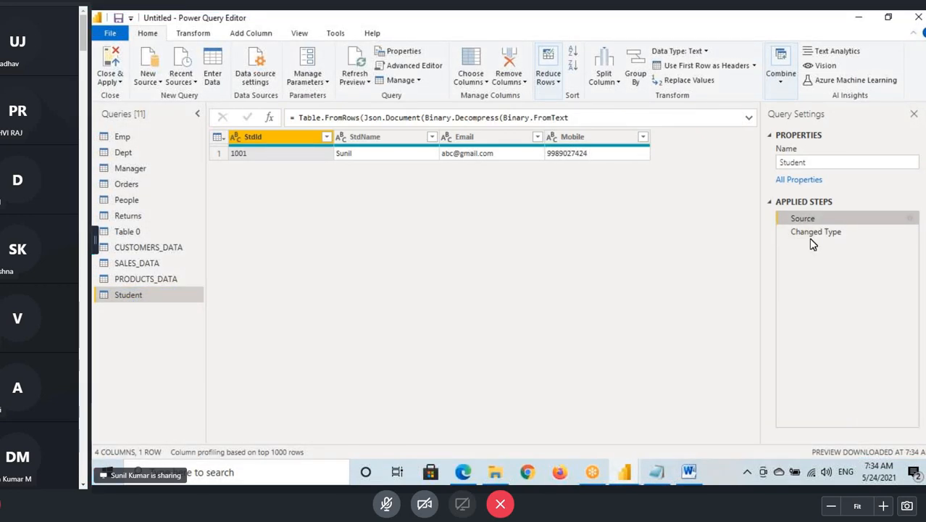
left_click(813, 234)
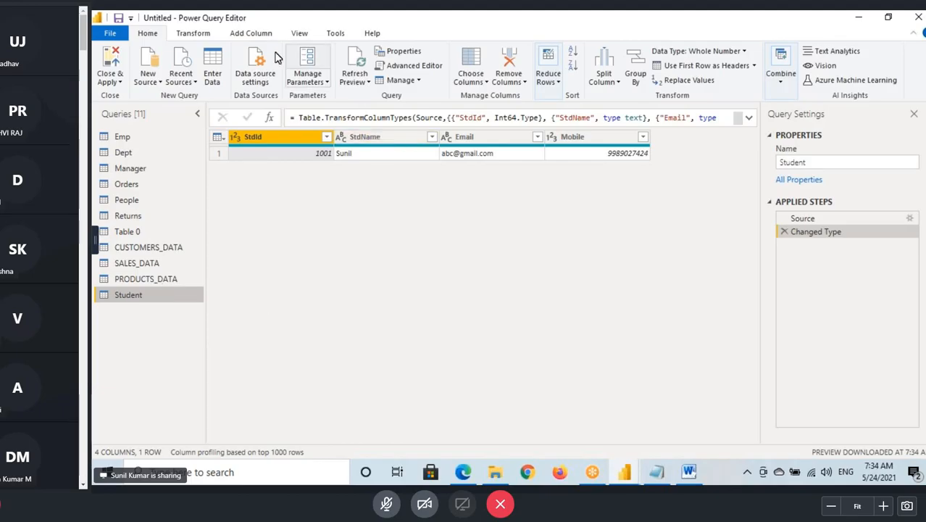
- Examine the enlarged Query Dependencies diagram, highlight the Student table in it, and return to the Home options
left_click(299, 33)
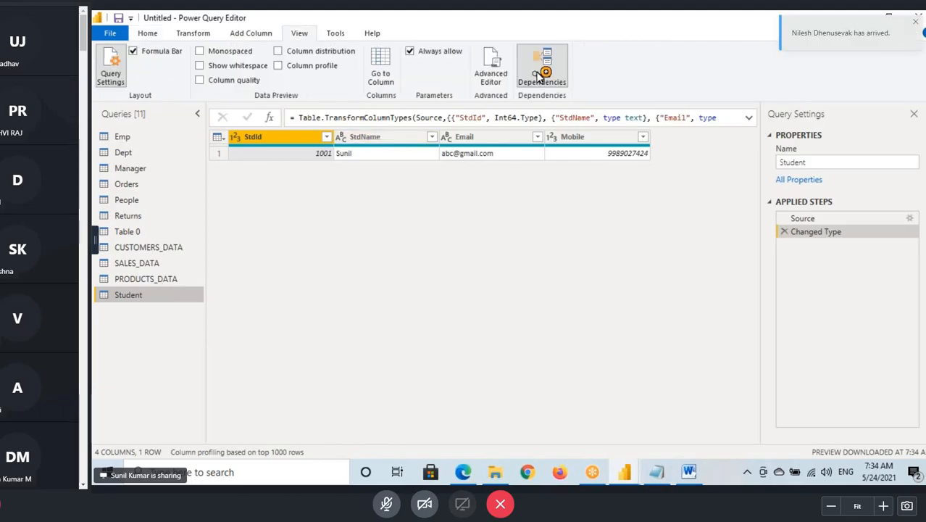
left_click(545, 66)
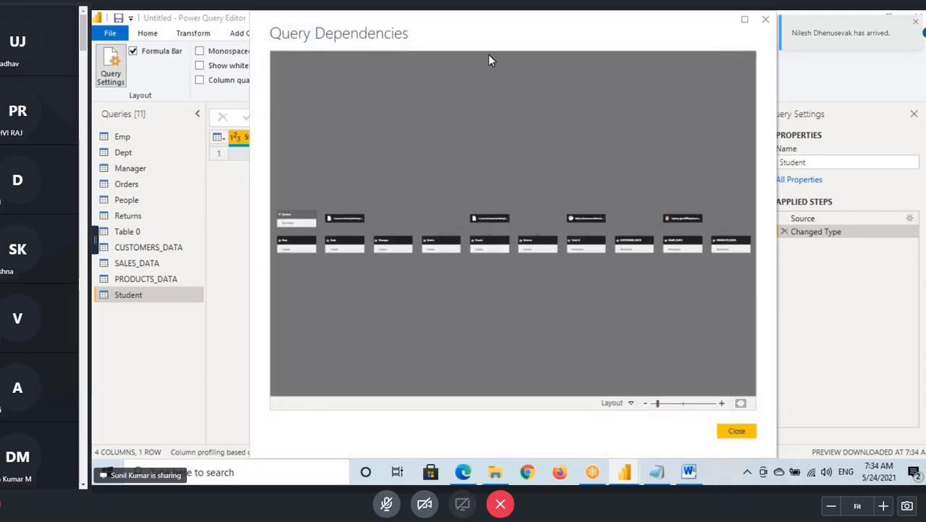
left_click_drag(488, 46, 389, 56)
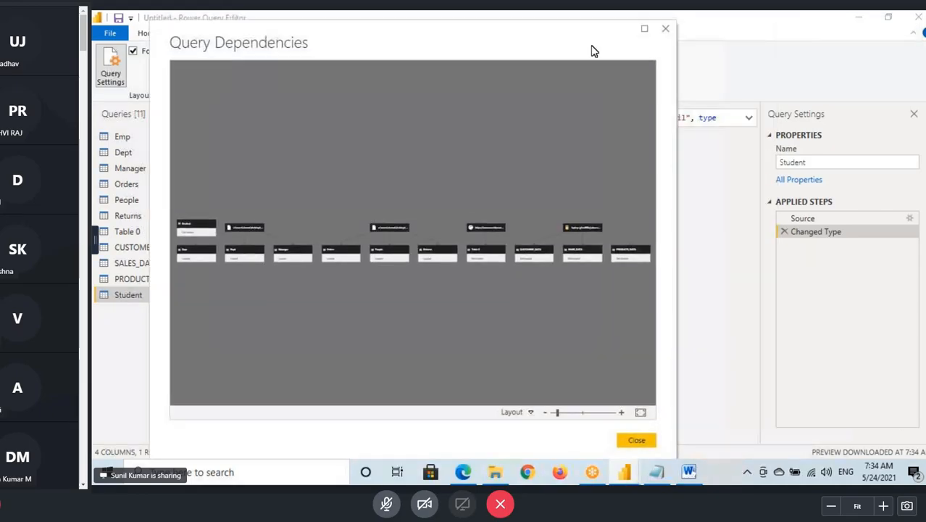
left_click(644, 29)
left_click_drag(385, 315, 442, 309)
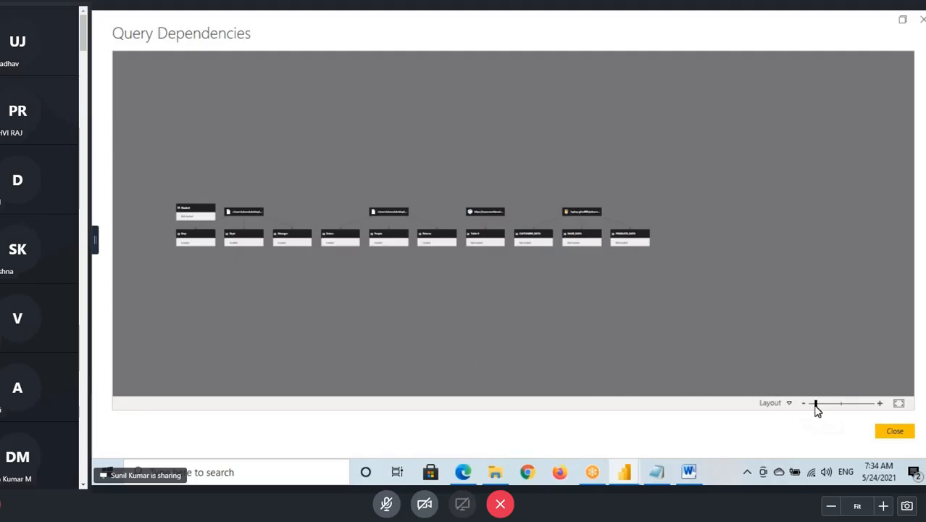
left_click_drag(816, 404, 831, 411)
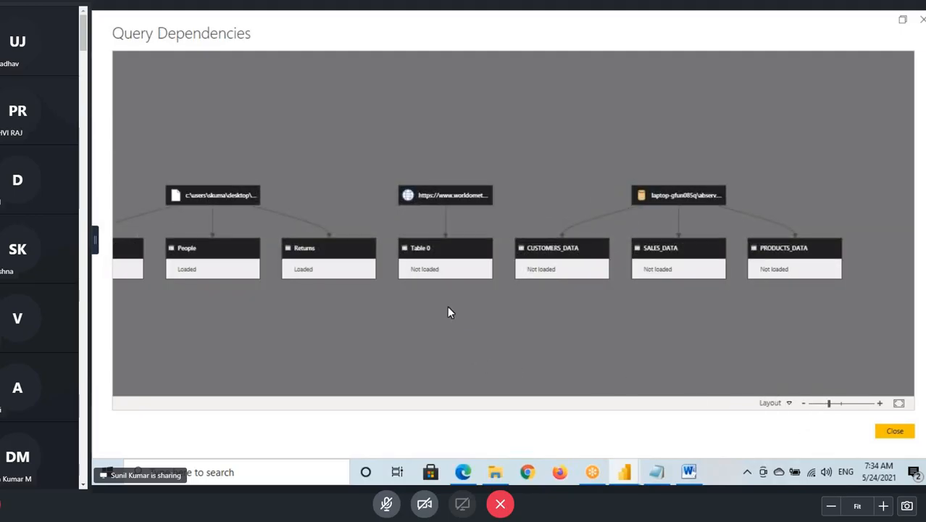
left_click_drag(385, 308, 596, 288)
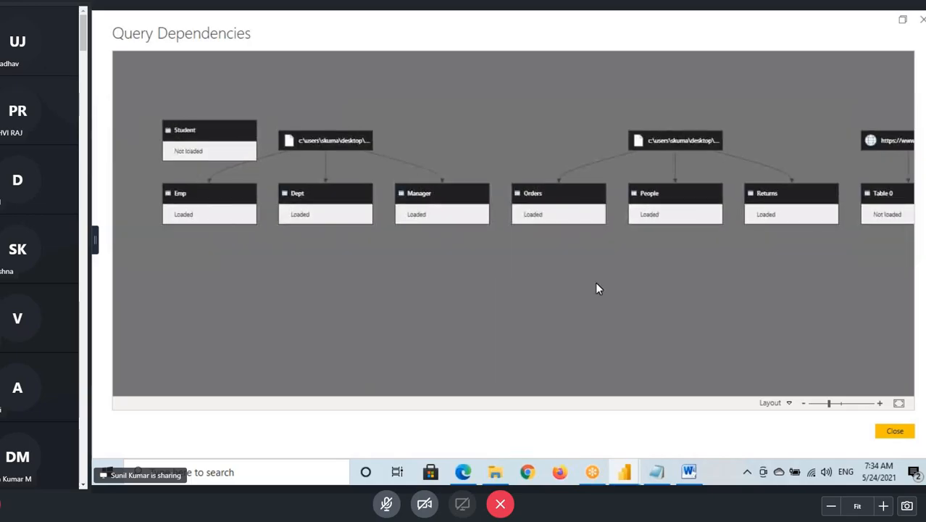
left_click(214, 127)
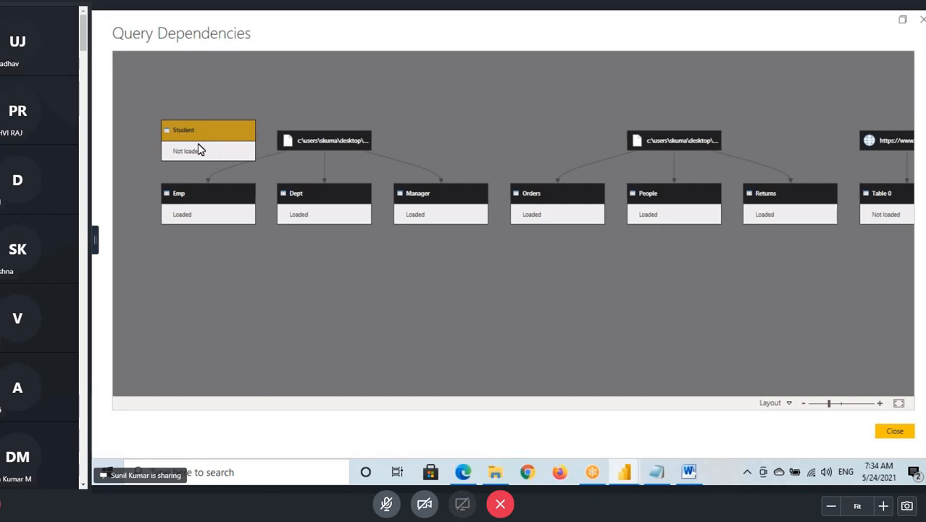
left_click(895, 432)
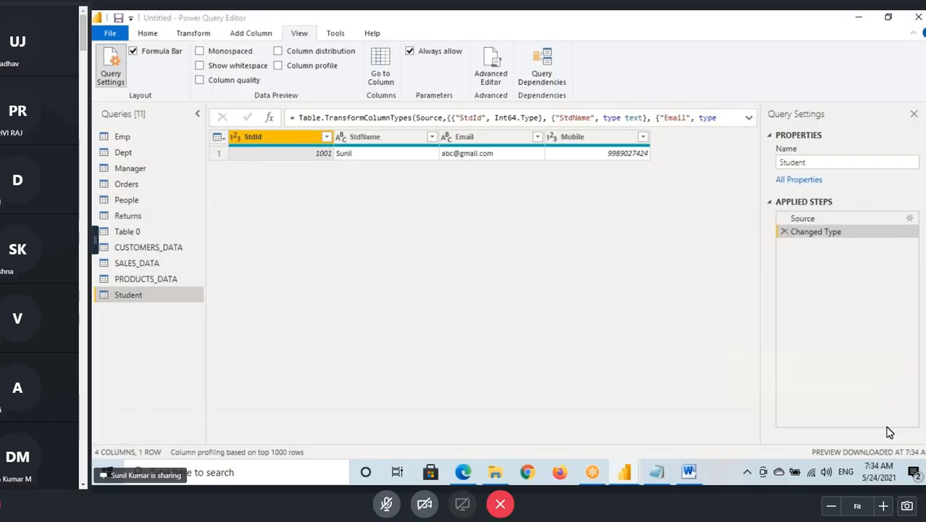
left_click(147, 32)
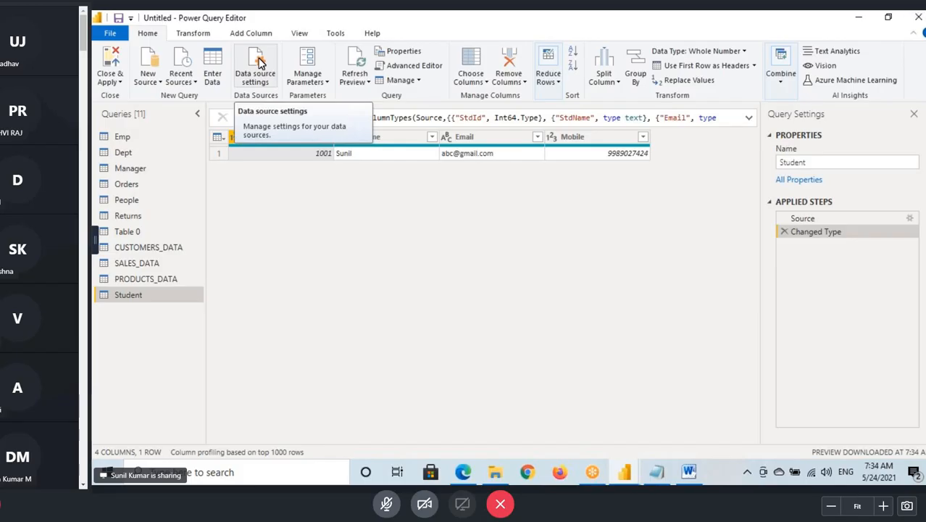
- Switch to the Power Query notes in Notepad and add the entry "Data Source Settings - " below the Recent Sources line
left_click(656, 474)
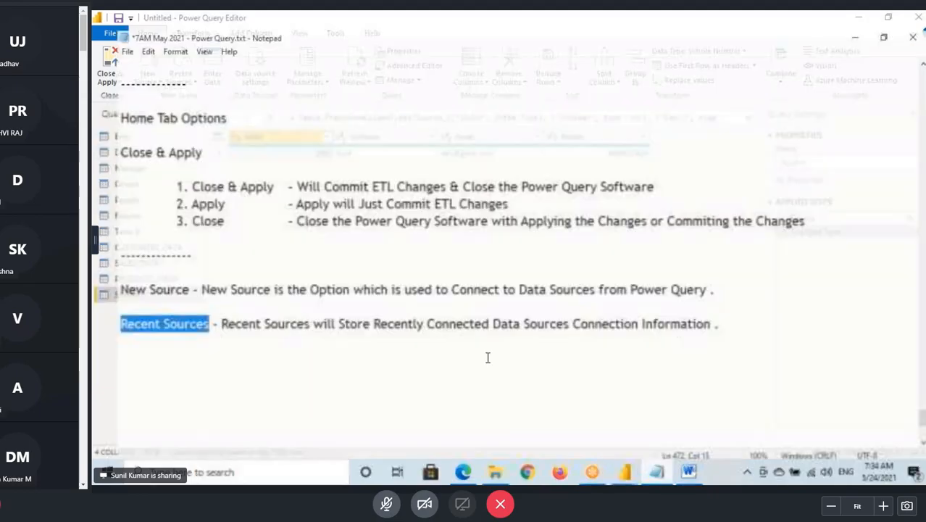
scroll(488, 356, "down", 3)
left_click(728, 154)
key("Return")
key("Return")
type("D")
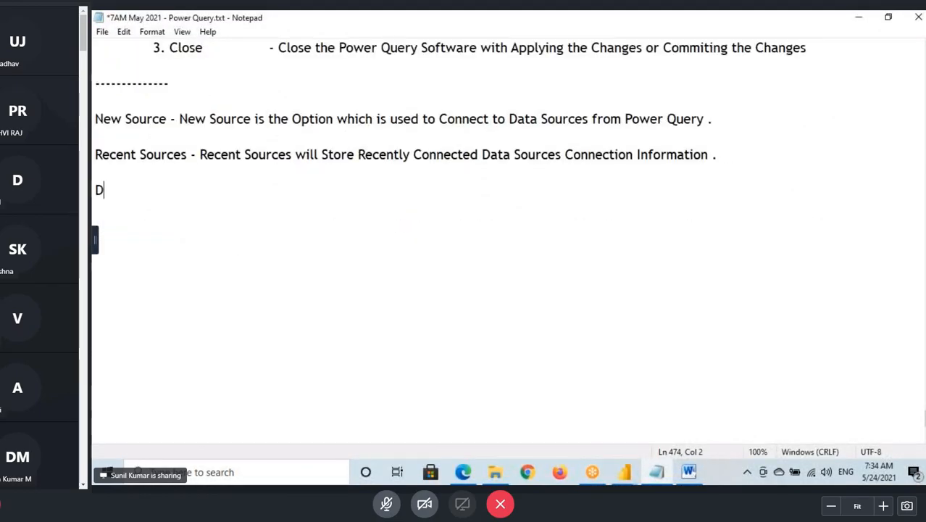
type("ata Source")
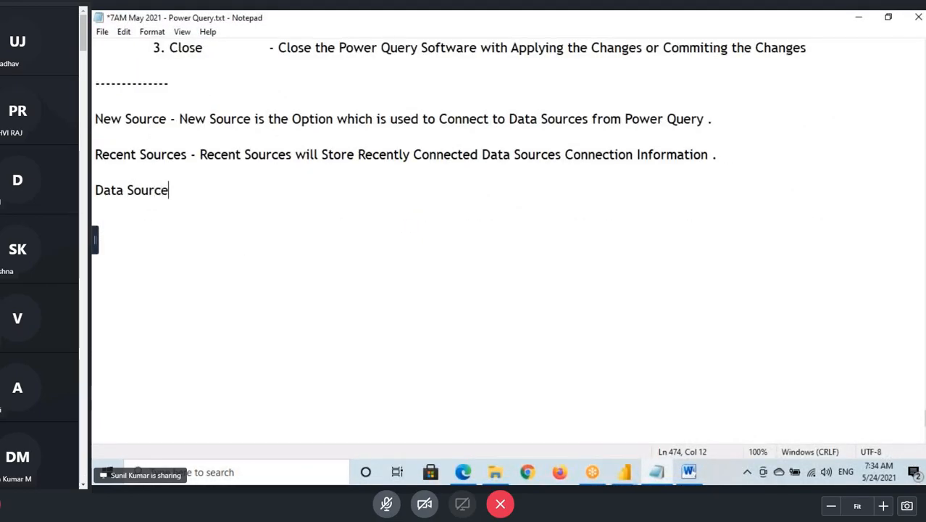
type(" Set")
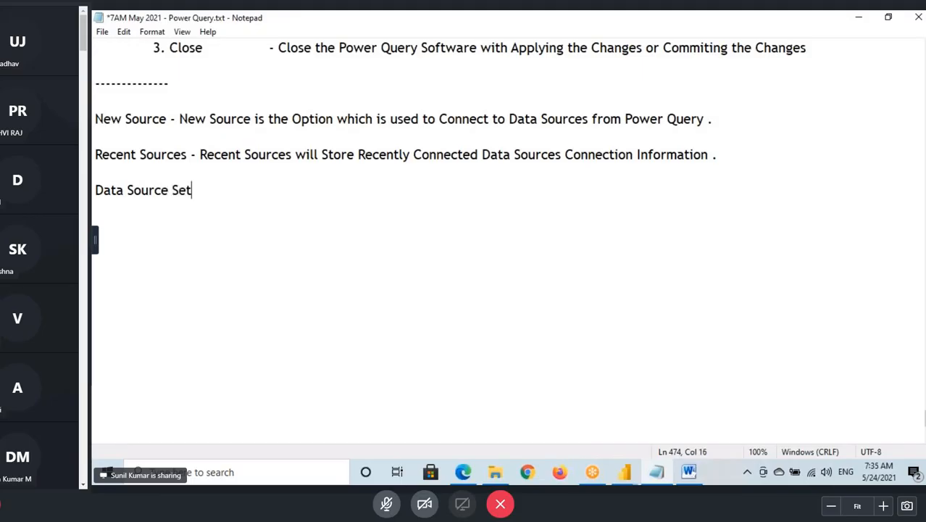
type("tings -")
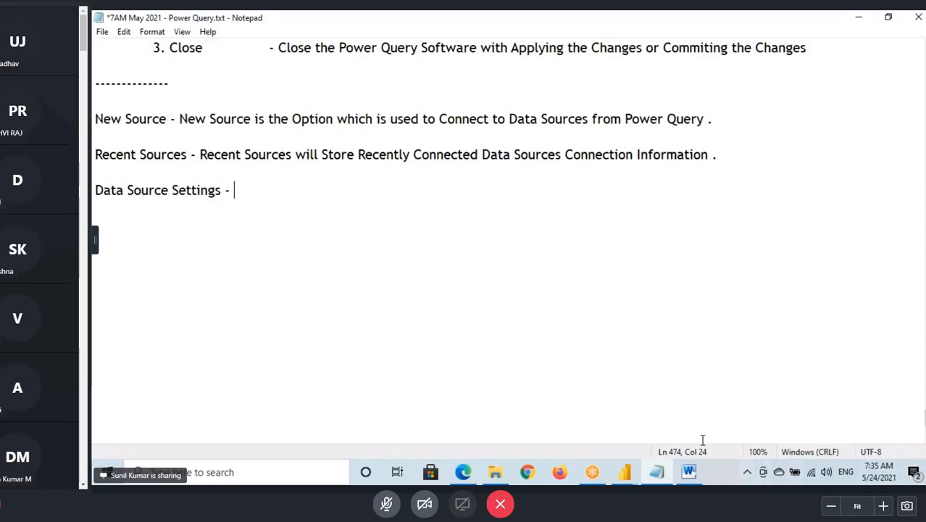
- Switch back to Power Query Editor and display the Emp query
left_click(624, 472)
left_click(681, 420)
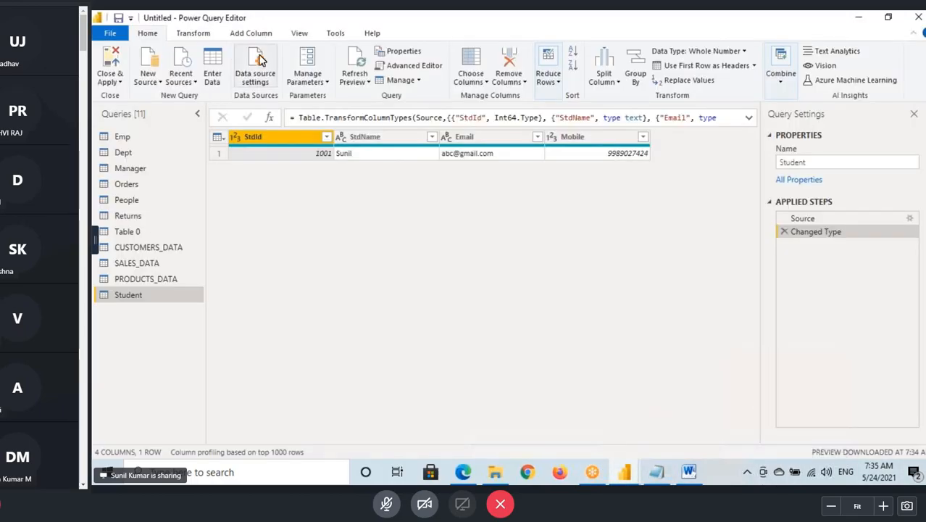
left_click(125, 138)
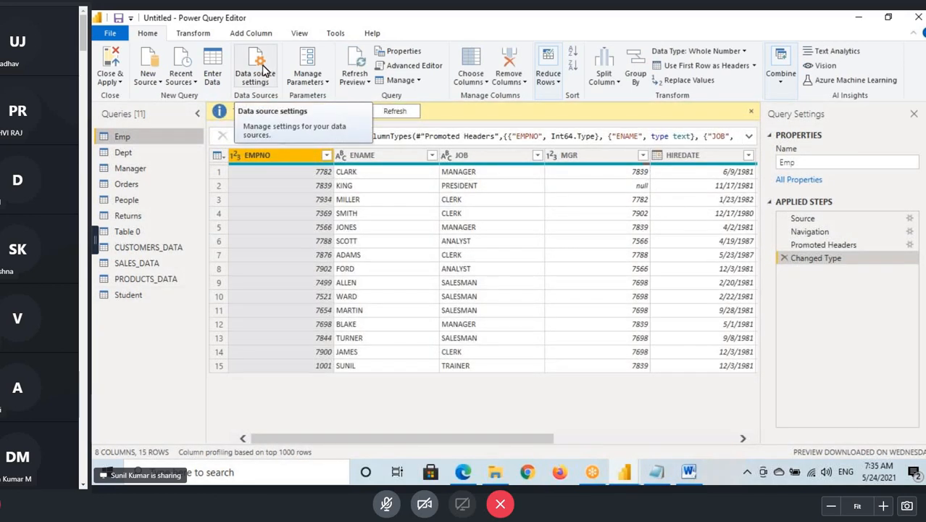
- Switch to the Power BI Architecture document in Word, temporarily sketch a sample Excel source with a line to Power Query, and clear the annotations
left_click(692, 462)
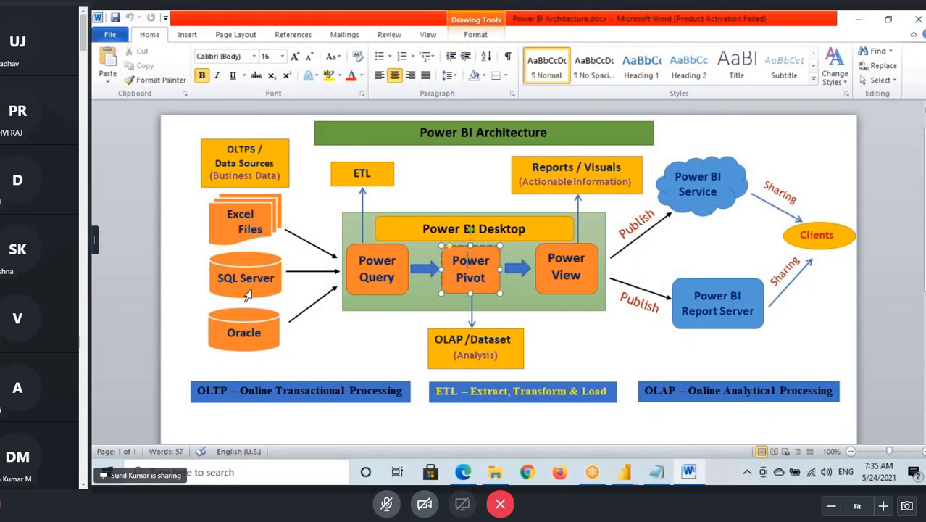
left_click_drag(148, 125, 143, 180)
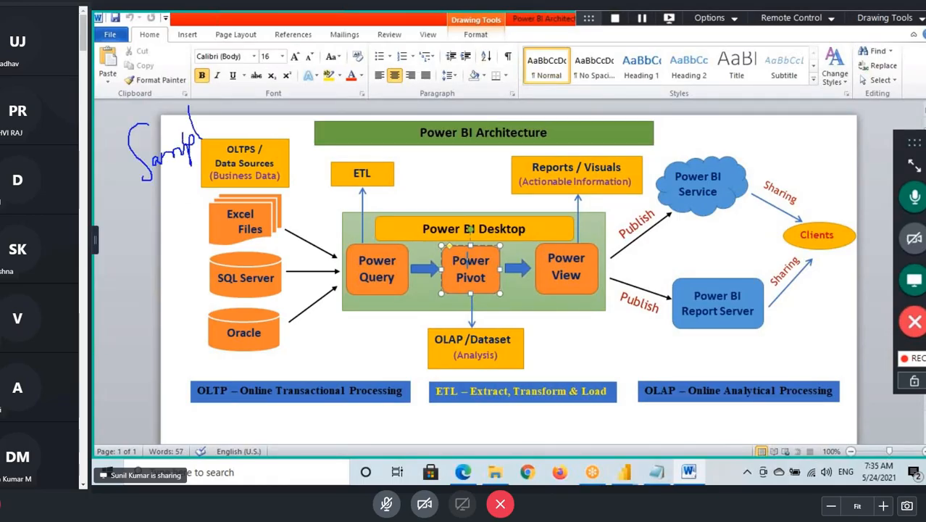
left_click_drag(157, 196, 220, 166)
mouse_move(251, 92)
left_mouse_down()
mouse_move(251, 128)
mouse_move(279, 115)
mouse_move(289, 132)
left_mouse_up()
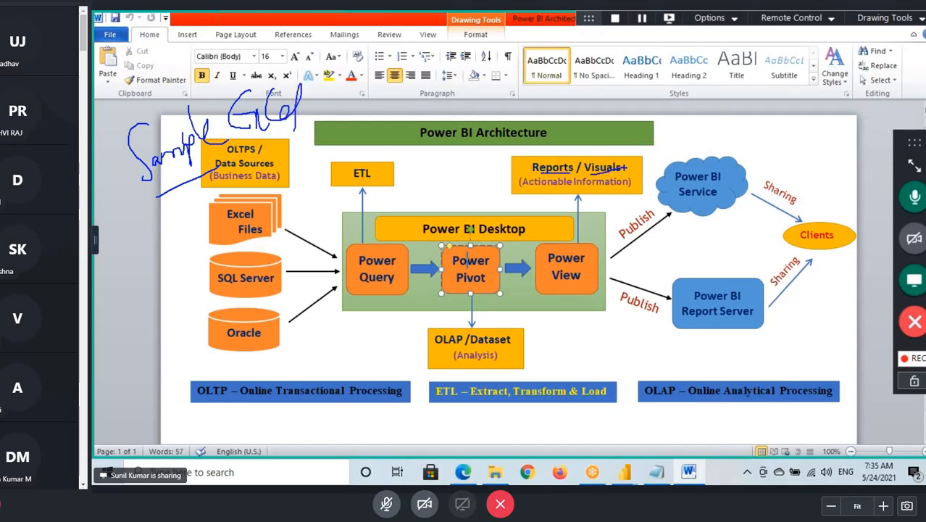
left_click_drag(206, 177, 341, 256)
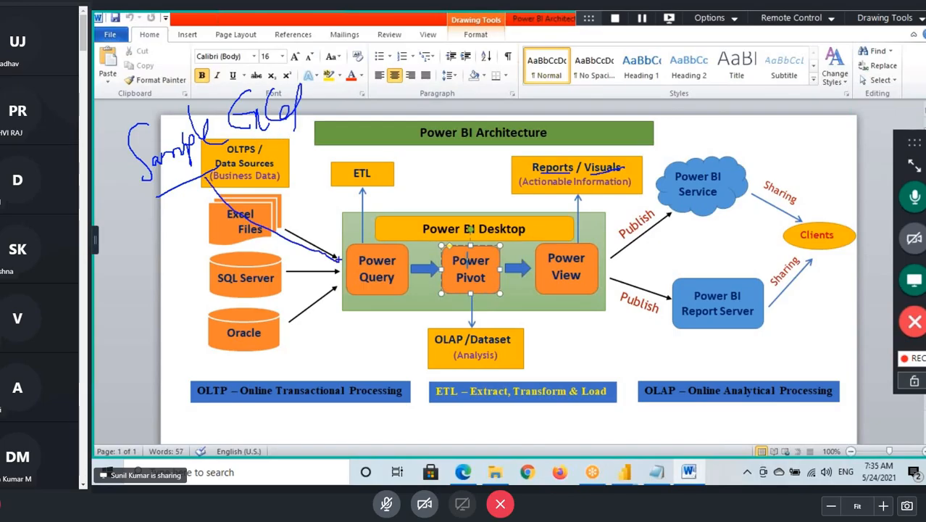
key("Escape")
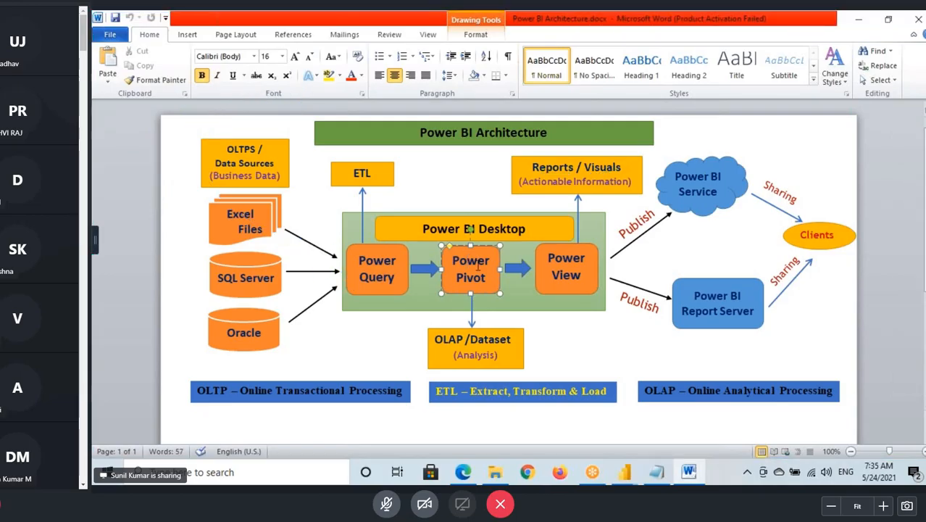
- In File Explorer, go to Desktop - Sep 2020 > Desktop Backup > Source Files and copy Sample - Superstore.xlsx
key("super+d")
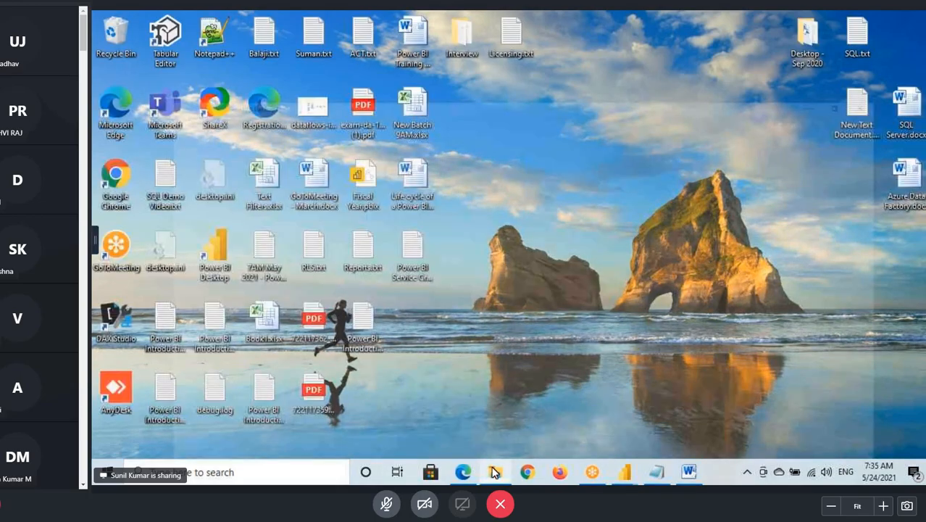
left_click(495, 471)
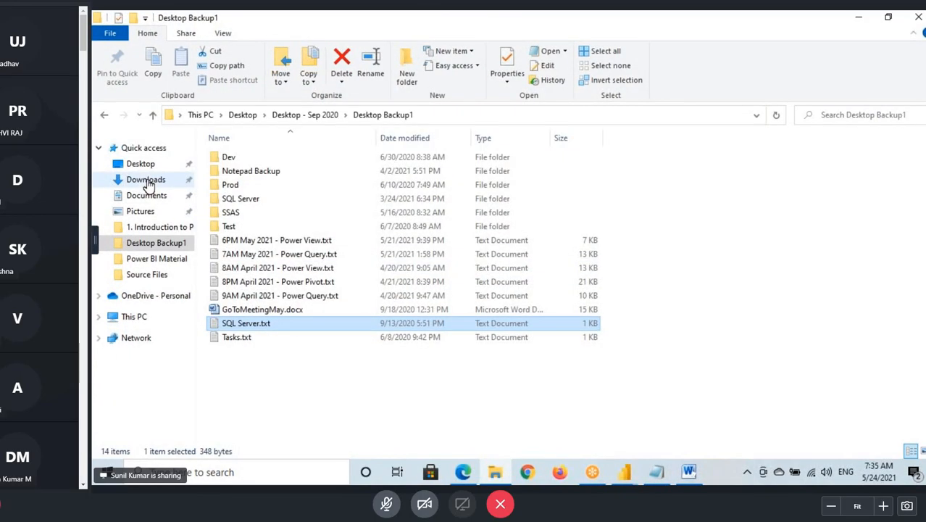
left_click(148, 167)
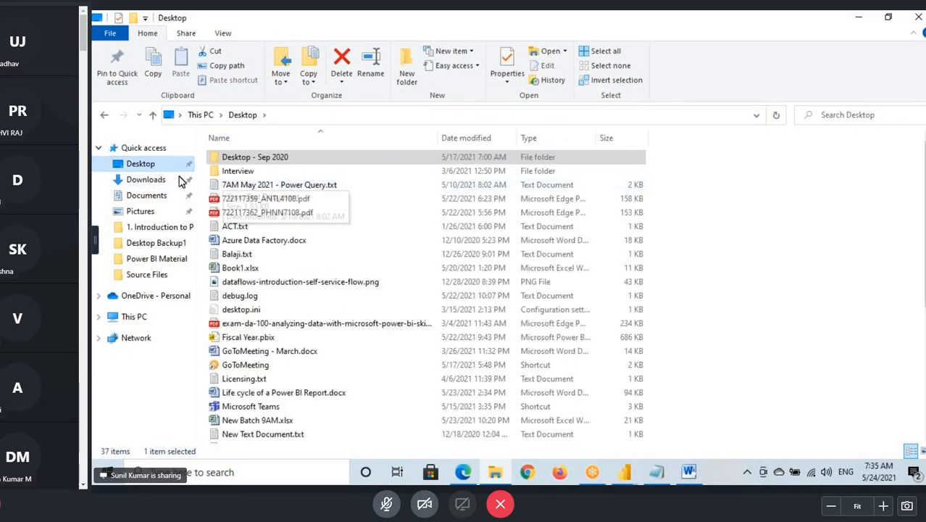
double_click(250, 158)
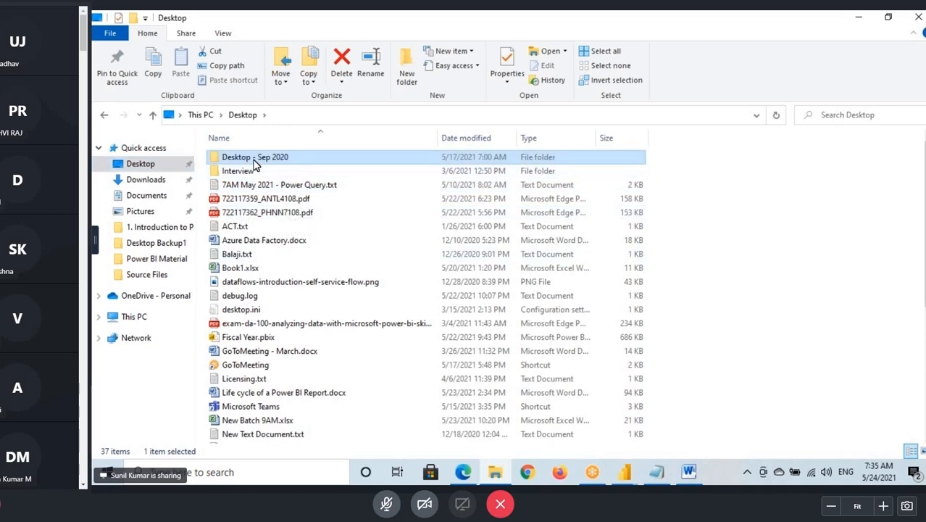
left_click(259, 174)
double_click(259, 178)
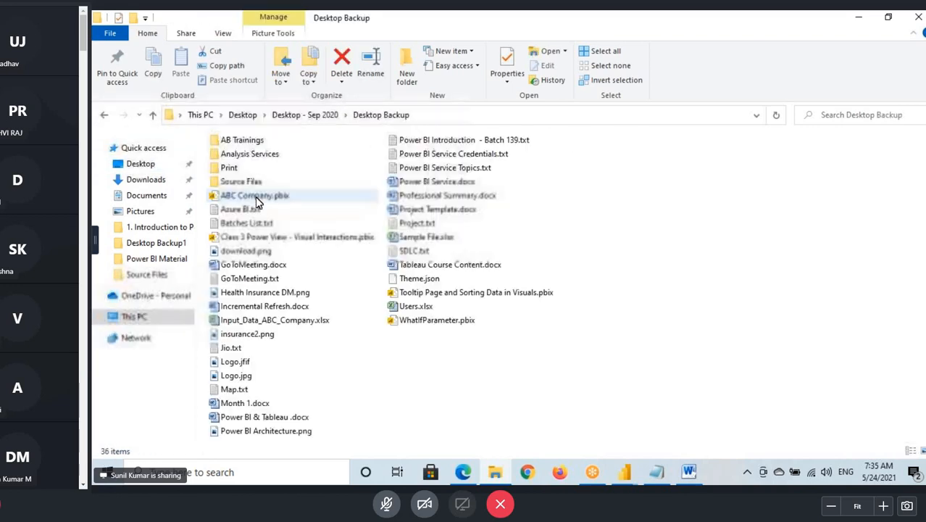
double_click(261, 199)
left_click(254, 187)
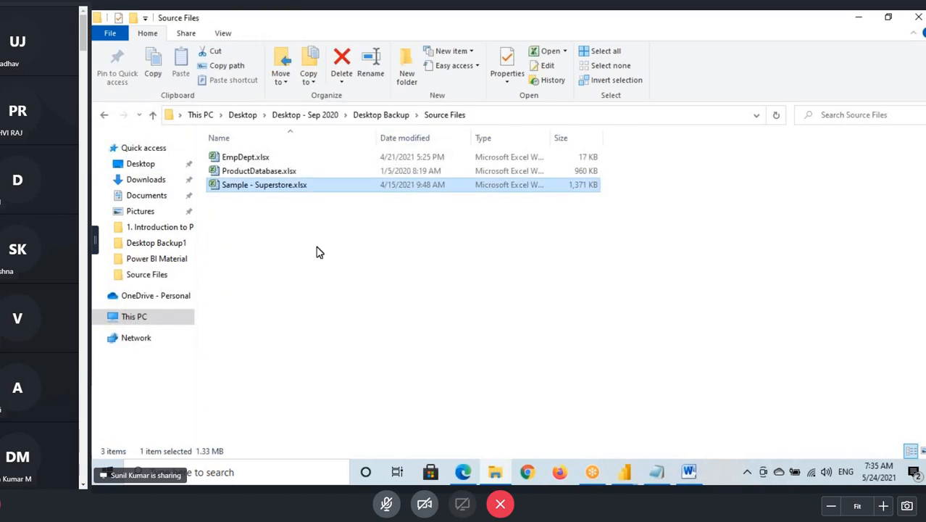
- Paste Sample - Superstore.xlsx onto the desktop and place its icon just below Licensing.txt
left_click(922, 475)
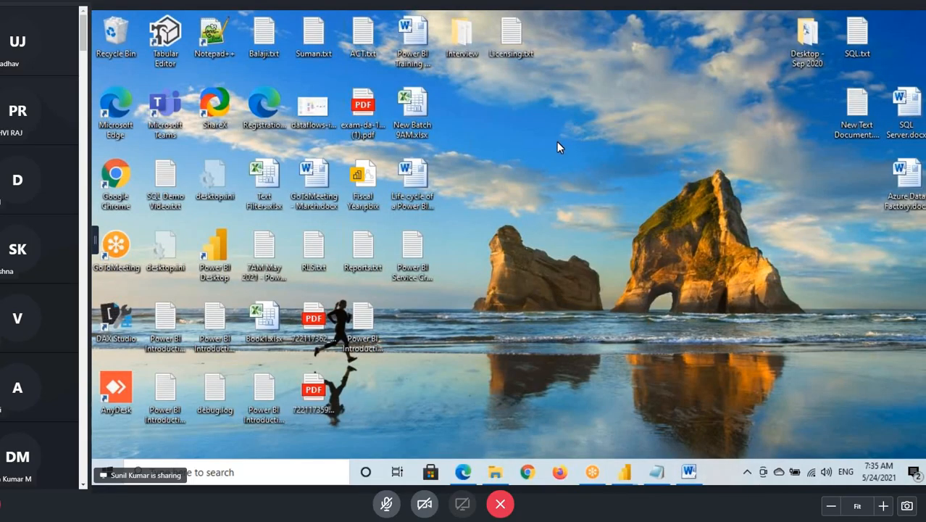
key("ctrl+v")
left_click_drag(371, 387, 553, 161)
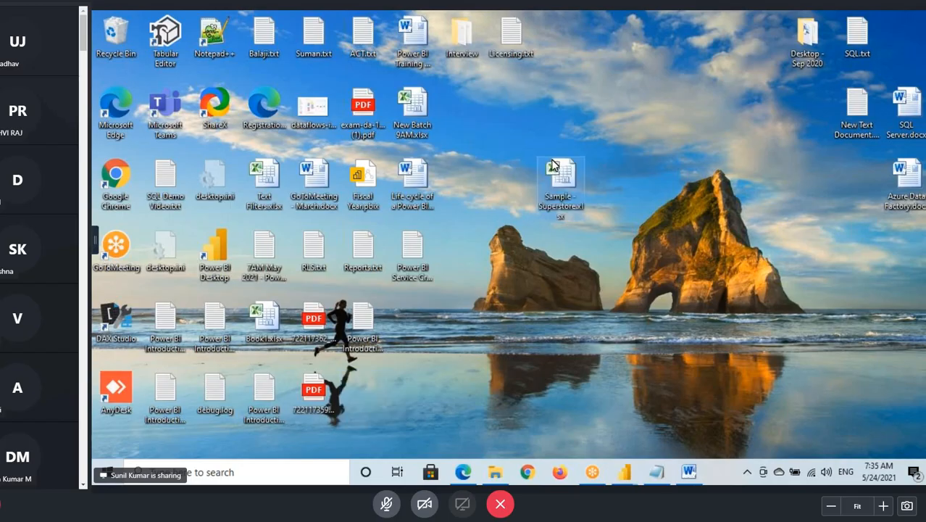
left_click_drag(561, 193, 511, 123)
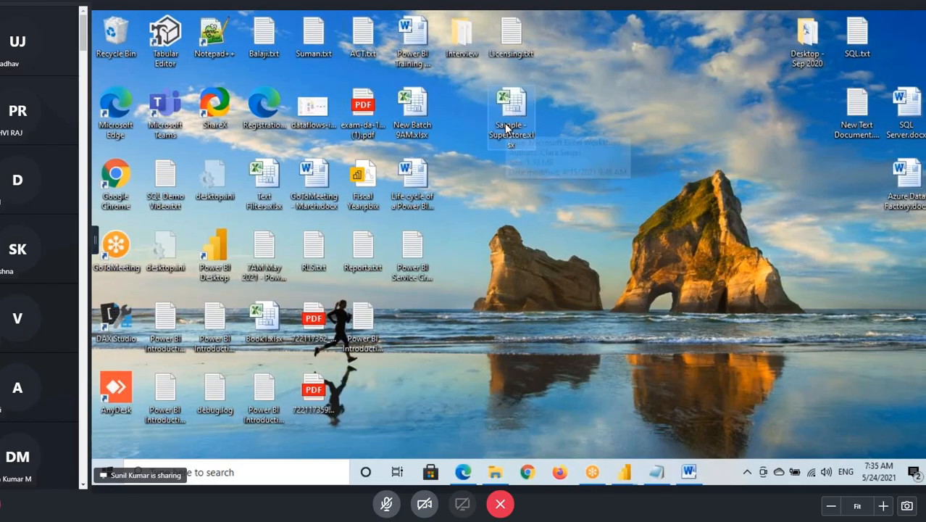
- Open the desktop copy of Sample - Superstore.xlsx, dismiss the Office activation wizard, and go to about row 1000 of the Orders sheet
double_click(514, 105)
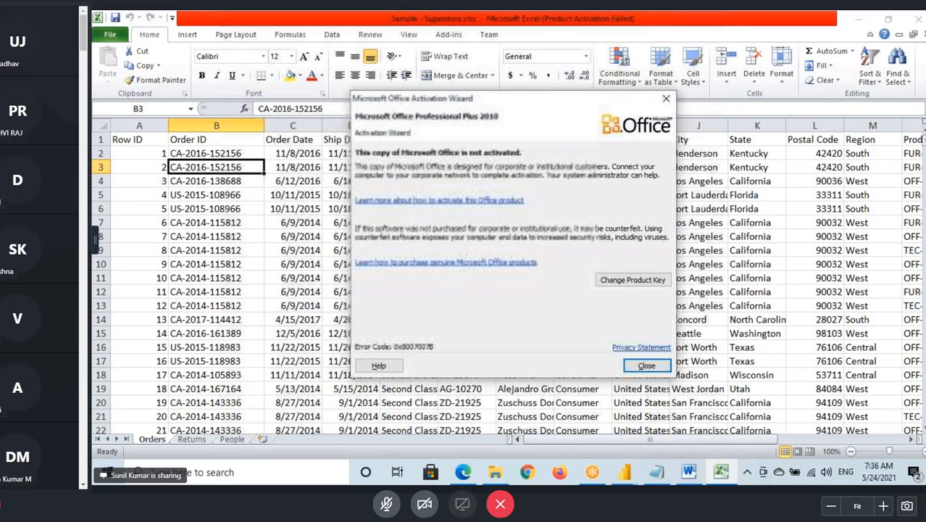
left_click(647, 365)
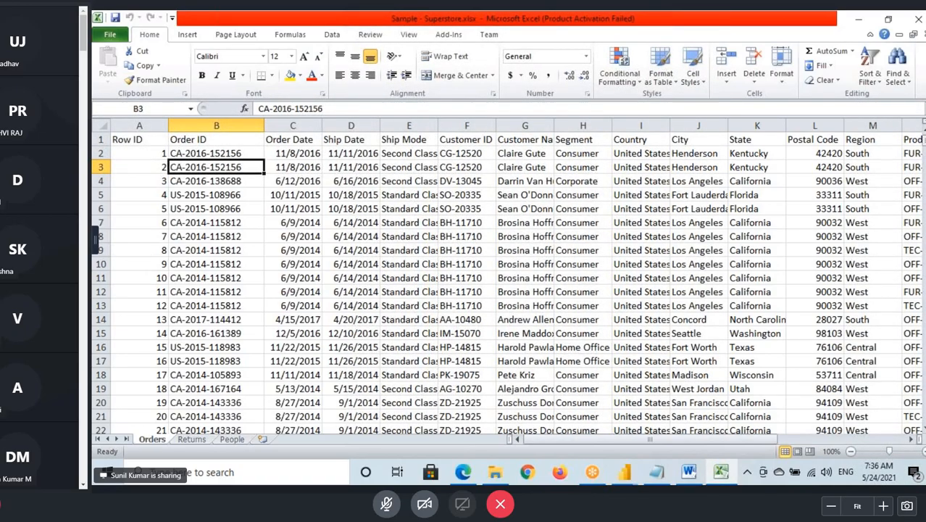
left_click_drag(920, 136, 920, 165)
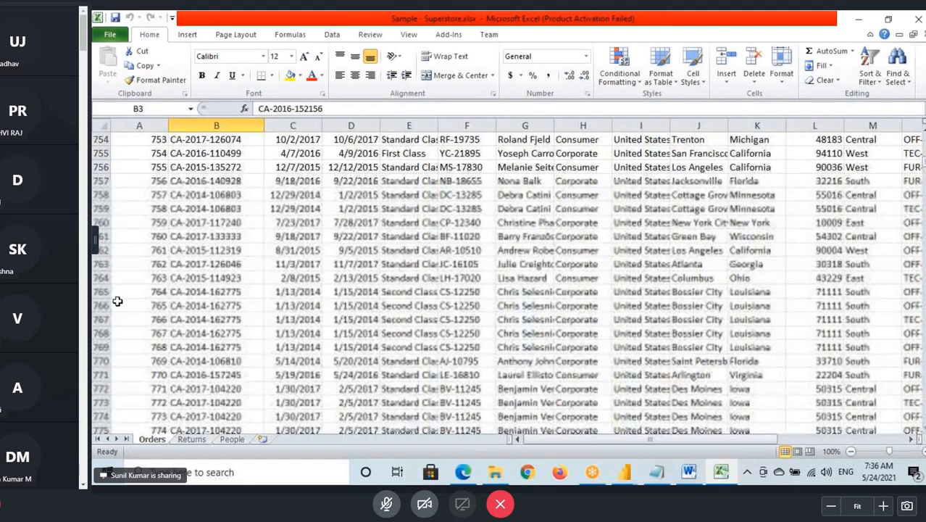
scroll(118, 300, "down", 3)
scroll(120, 306, "down", 12)
scroll(120, 306, "down", 1)
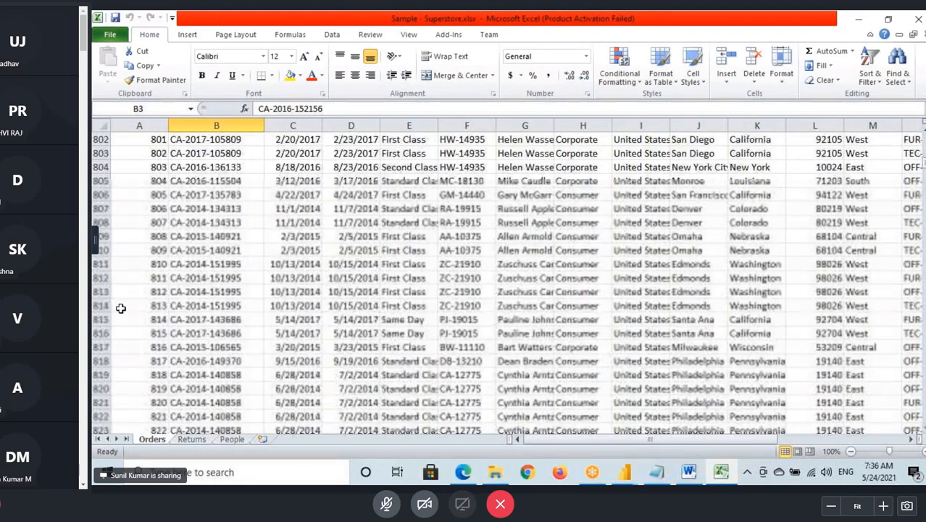
scroll(123, 301, "down", 20)
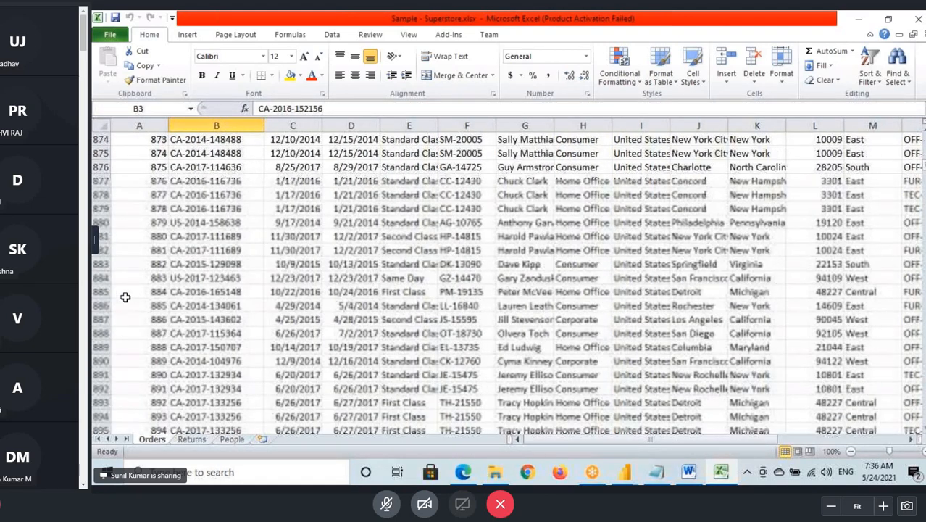
scroll(127, 299, "down", 20)
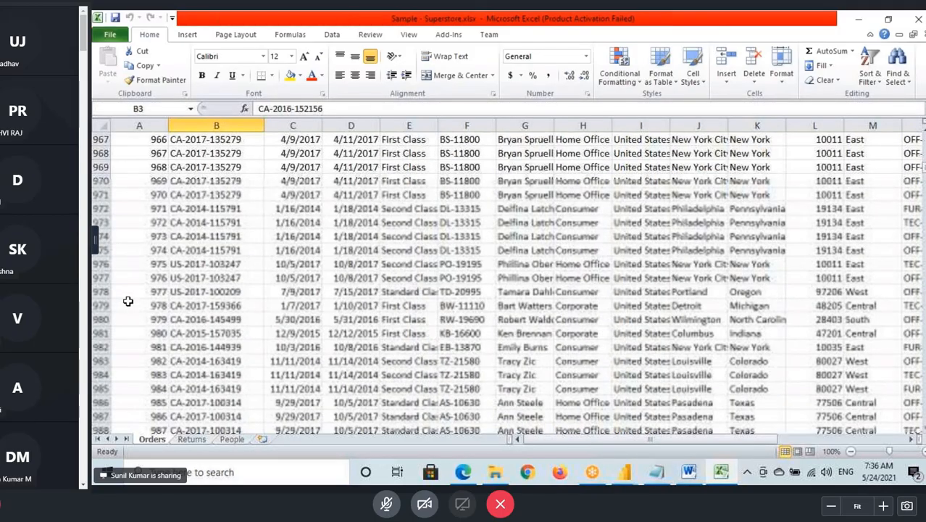
scroll(127, 301, "down", 5)
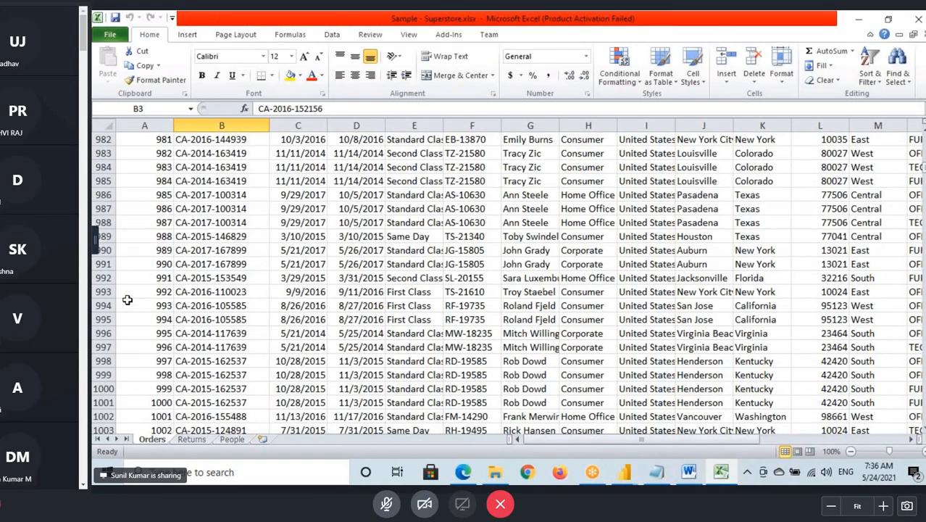
- Delete the Orders records from row 1001 downward and save the workbook
left_click(103, 266)
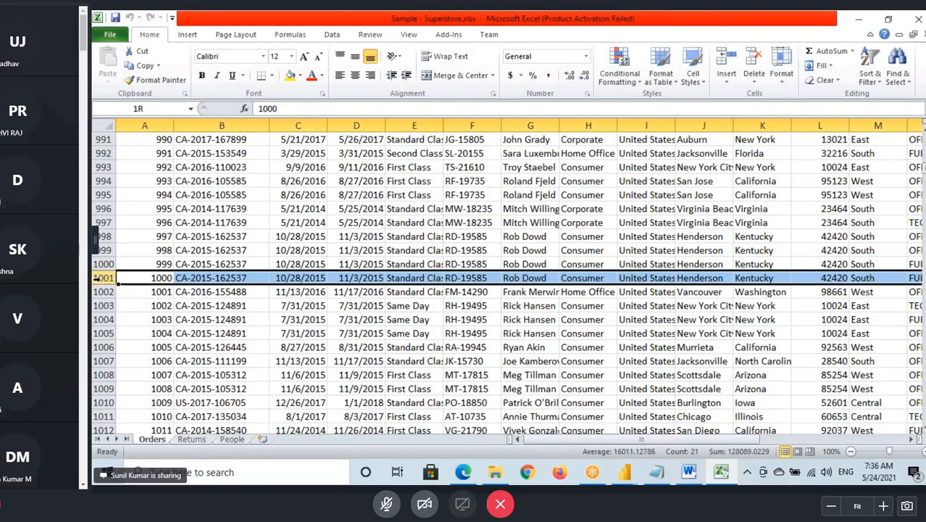
left_click_drag(107, 352, 106, 419)
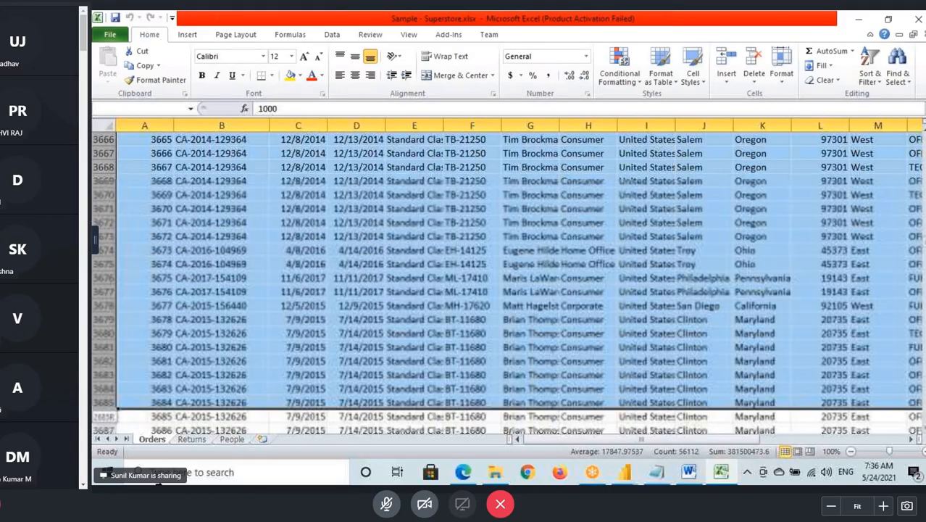
left_click_drag(158, 483, 157, 483)
right_click(97, 348)
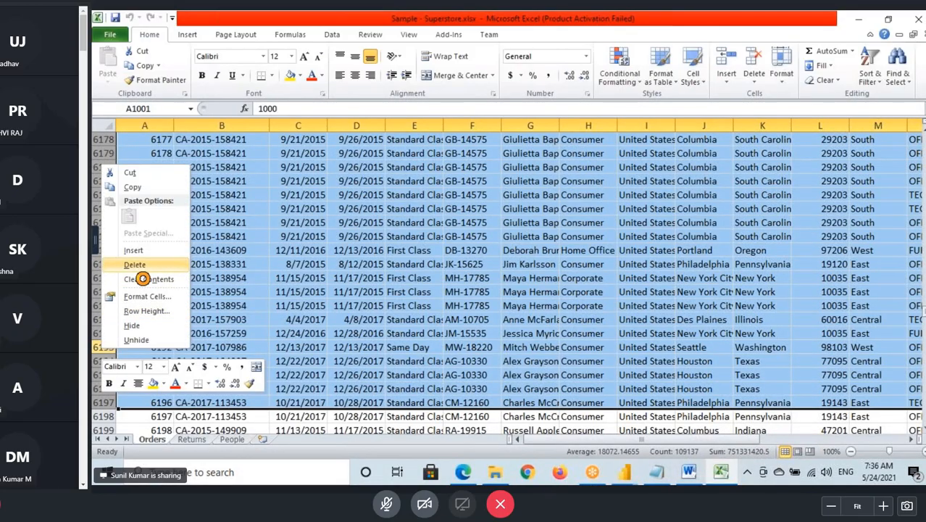
left_click(137, 267)
right_click(102, 278)
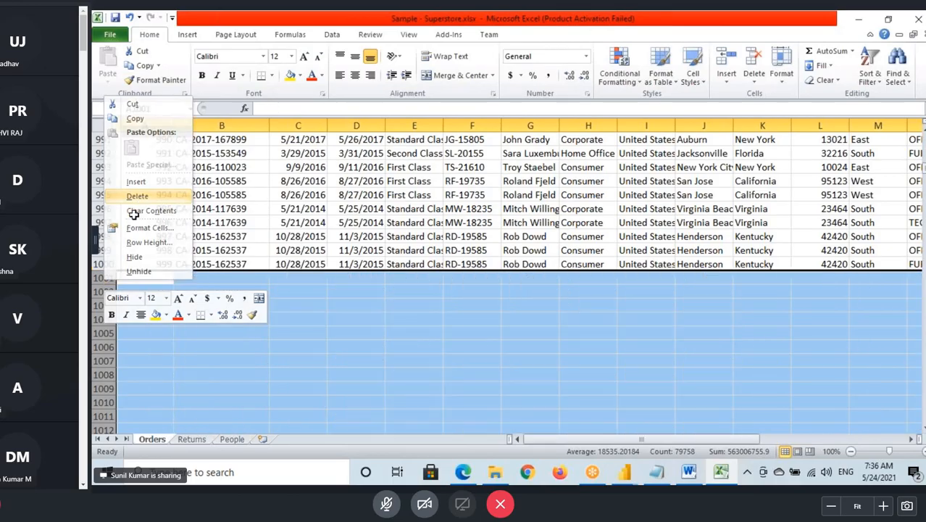
left_click(140, 198)
left_click(128, 265)
key("ctrl+s")
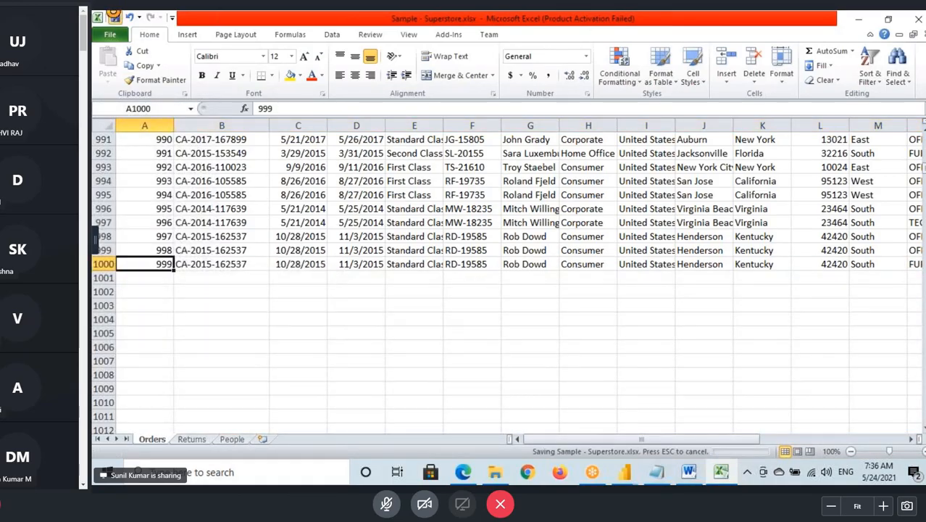
- Return to cell A1 of the Orders sheet and close the Sample - Superstore workbook
scroll(216, 250, "up", 9)
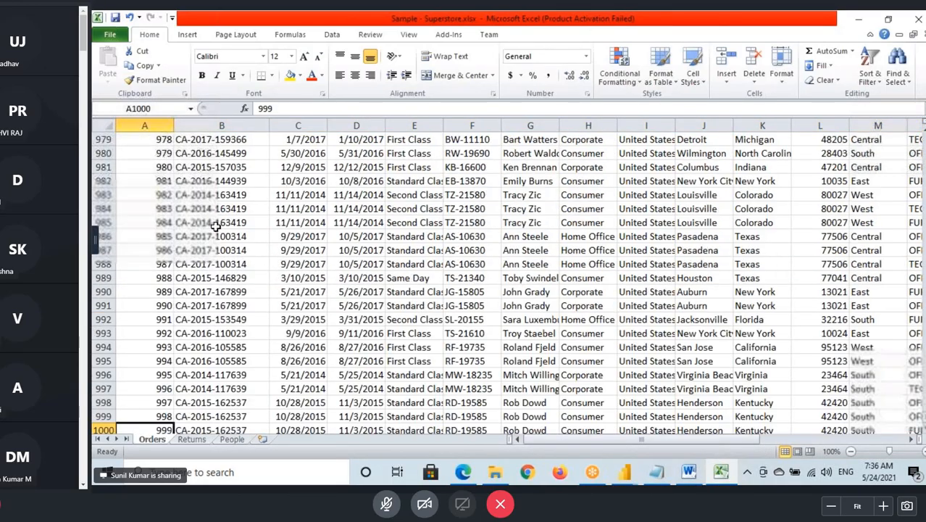
left_click_drag(925, 413, 925, 141)
left_click(155, 139)
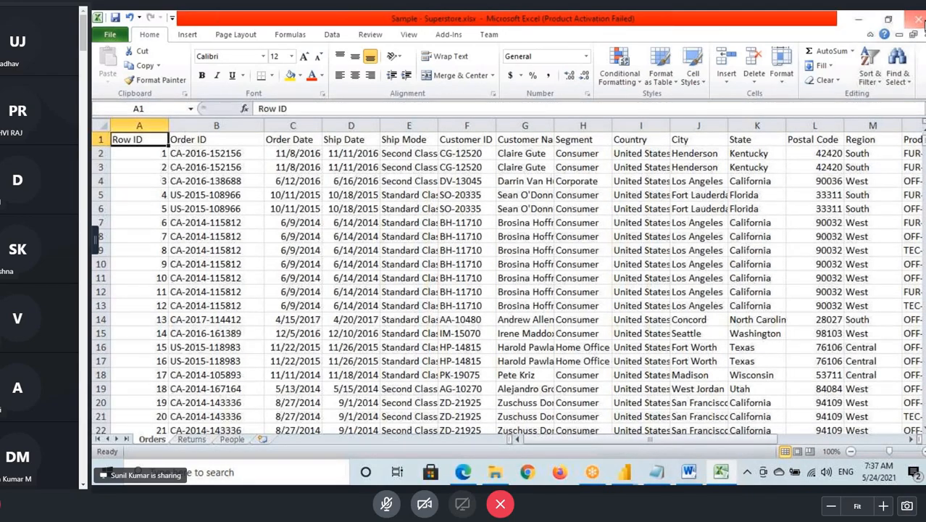
left_click(919, 18)
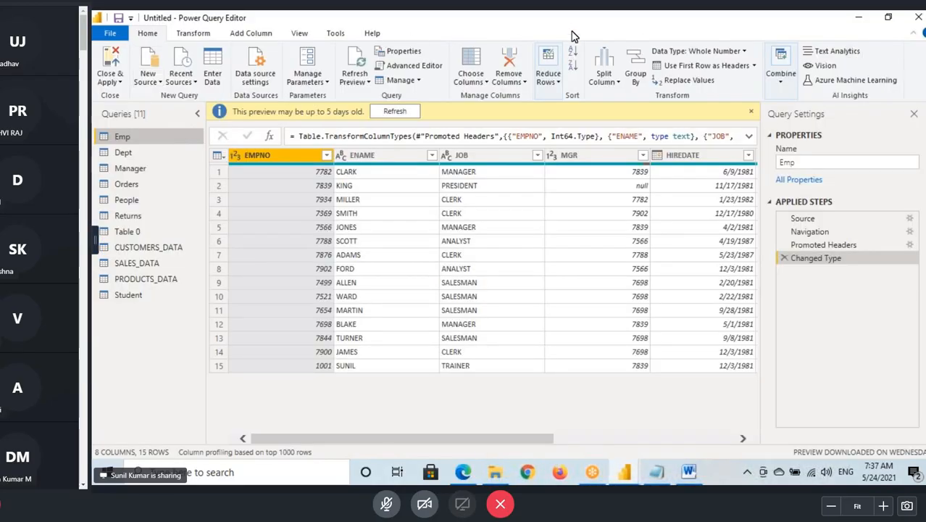
- Minimize Power Query Editor and try to rename Sample - Superstore.xlsx on the desktop
left_click(858, 17)
left_click(520, 142)
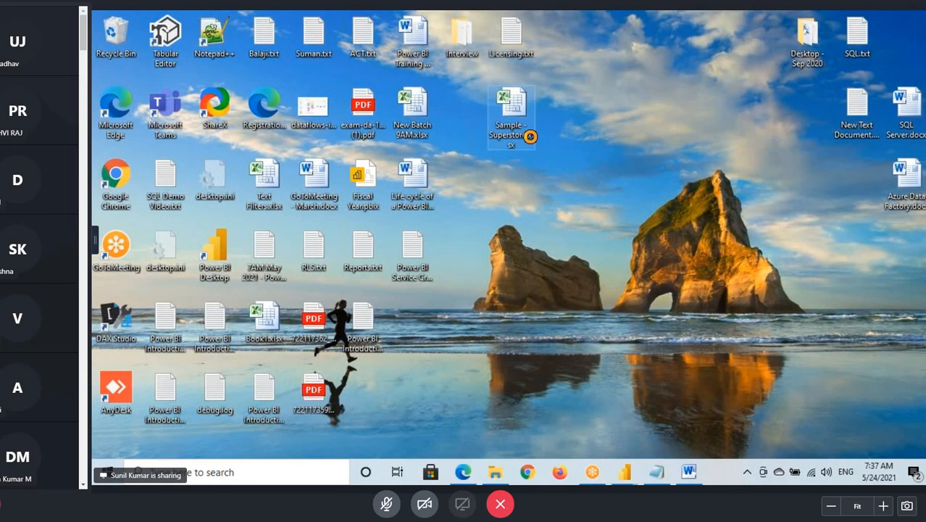
right_click(511, 136)
left_click(497, 127)
left_click(522, 137)
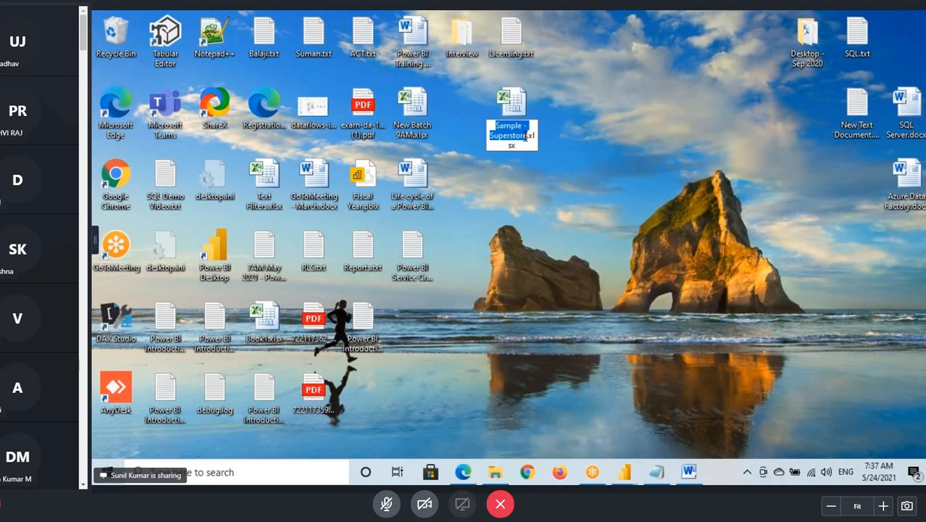
left_click(526, 136)
key("Return")
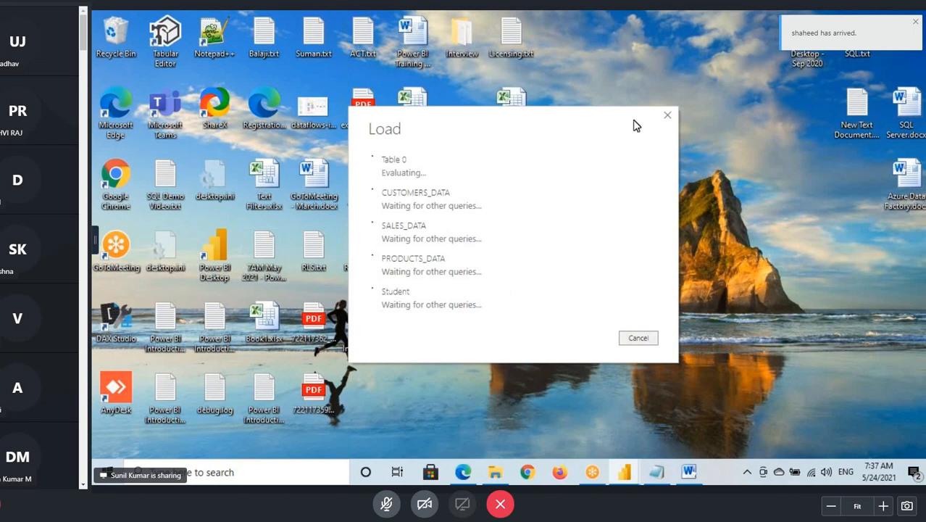
- Move the query Load dialog aside and bring the open Power BI Desktop window to the front
left_click_drag(569, 124, 639, 132)
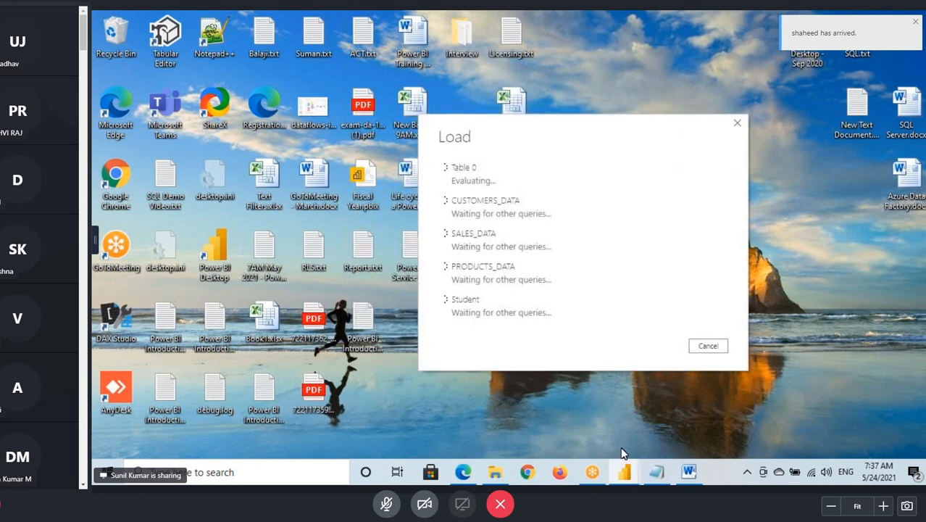
left_click(213, 245)
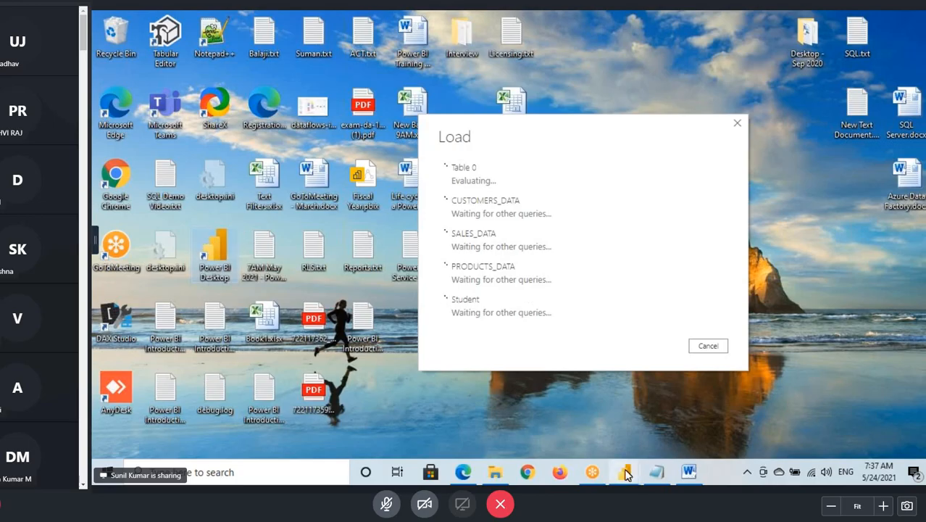
mouse_move(625, 472)
left_click(556, 411)
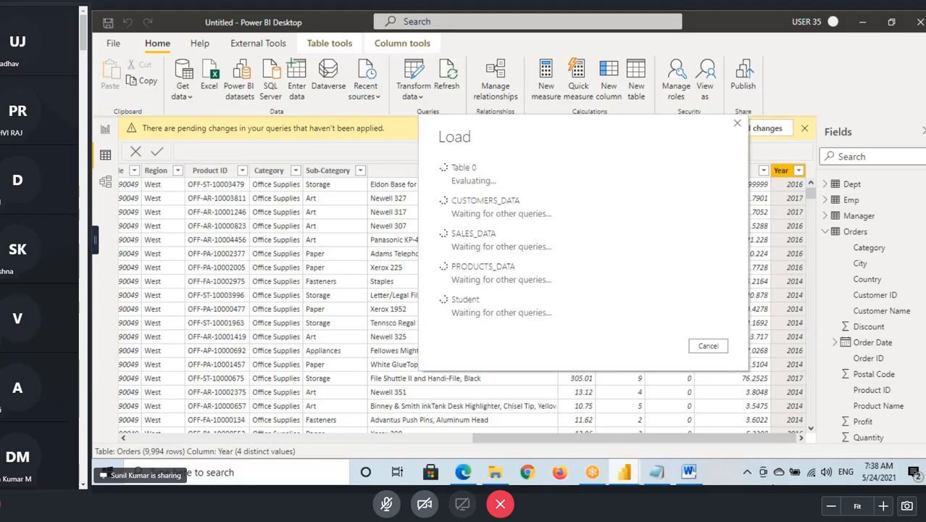
- Launch a second Power BI Desktop instance from the desktop, then select the Sample - Superstore.xlsx file while it starts
key("super+d")
double_click(213, 280)
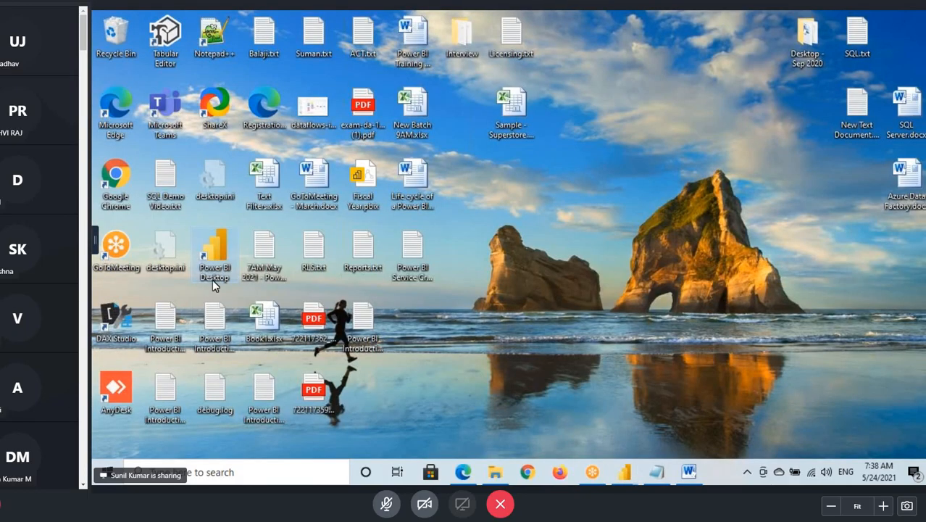
right_click(596, 248)
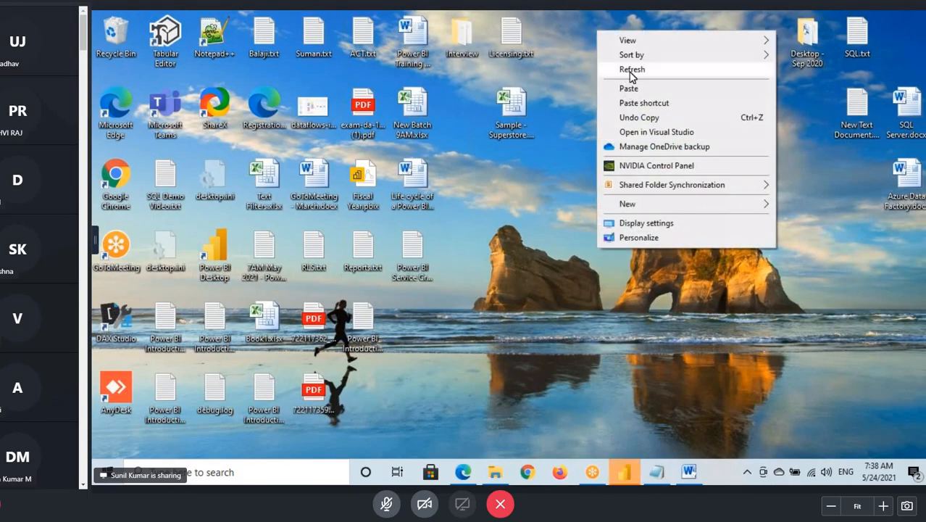
left_click(631, 70)
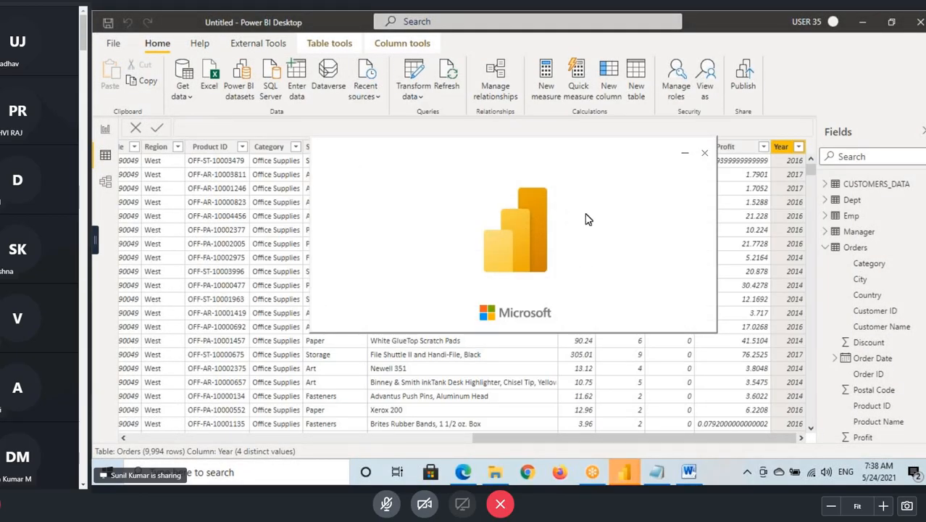
left_click(925, 479)
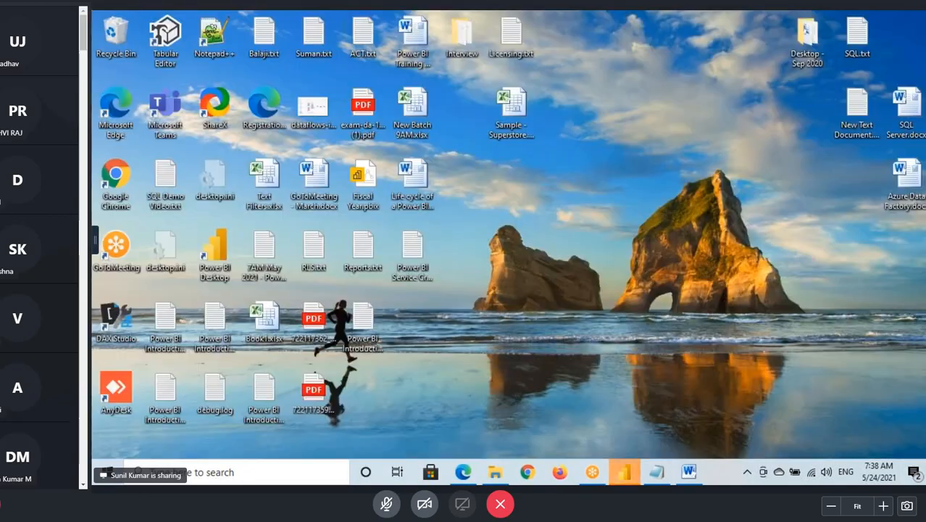
left_click(512, 107)
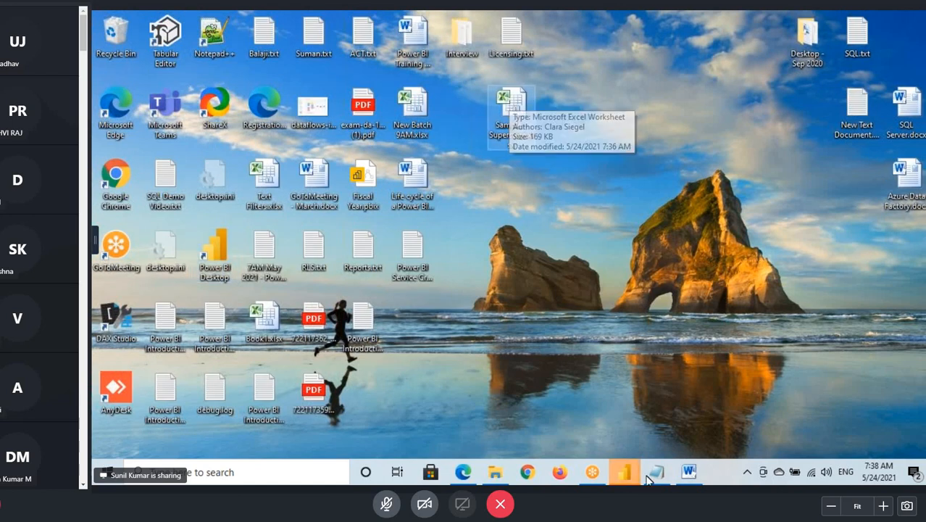
- Bring the new Power BI Desktop instance to the front, dismiss its start screen and open Power Query Editor
left_click(624, 473)
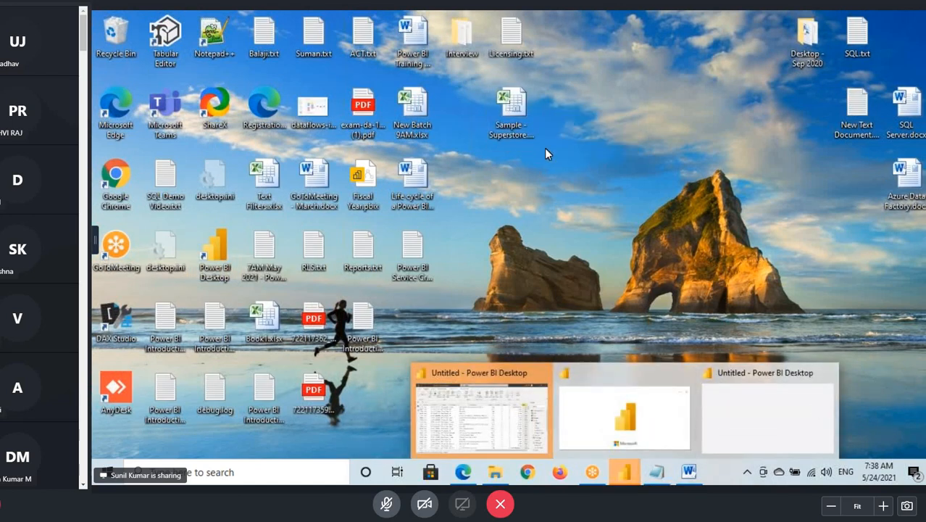
left_click(497, 108)
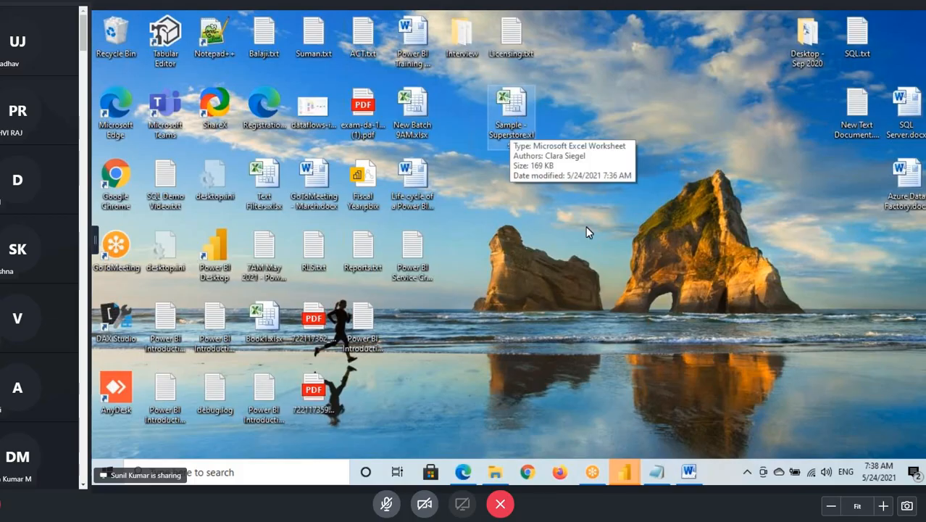
mouse_move(624, 473)
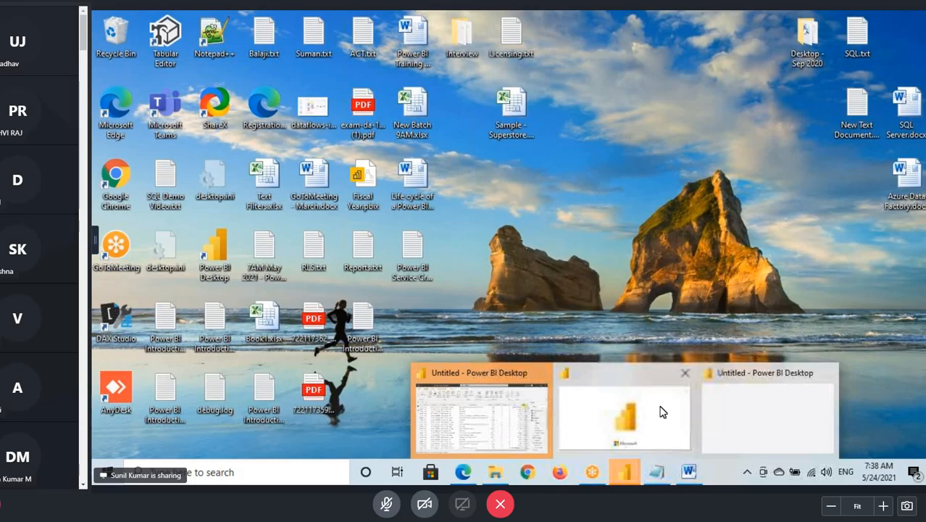
left_click(661, 411)
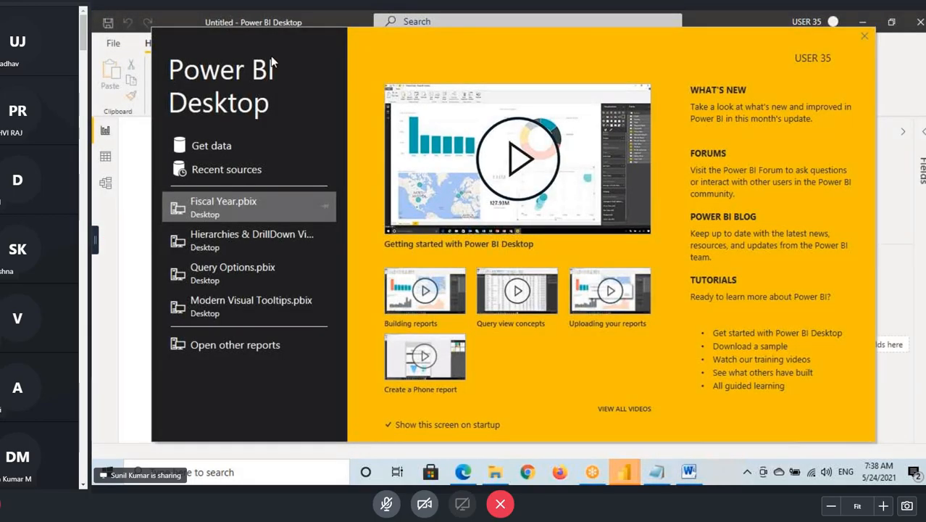
left_click(864, 36)
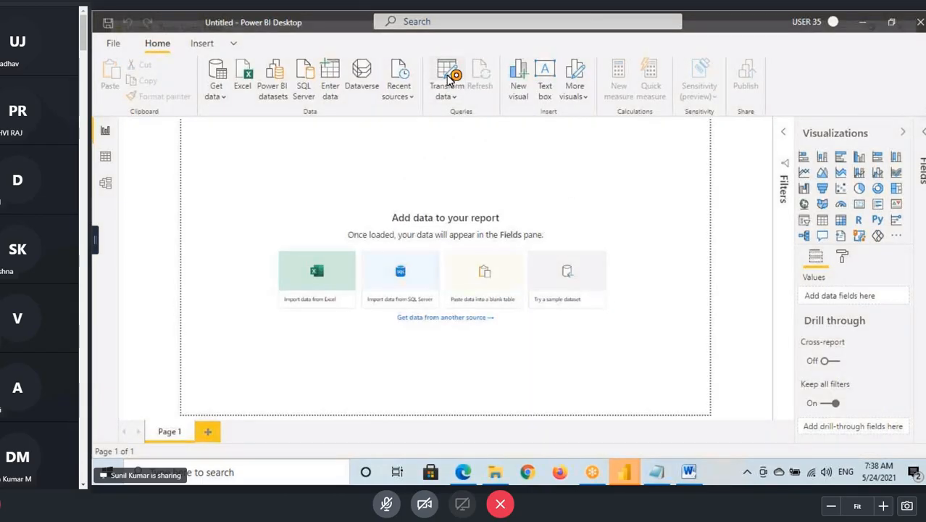
left_click(447, 77)
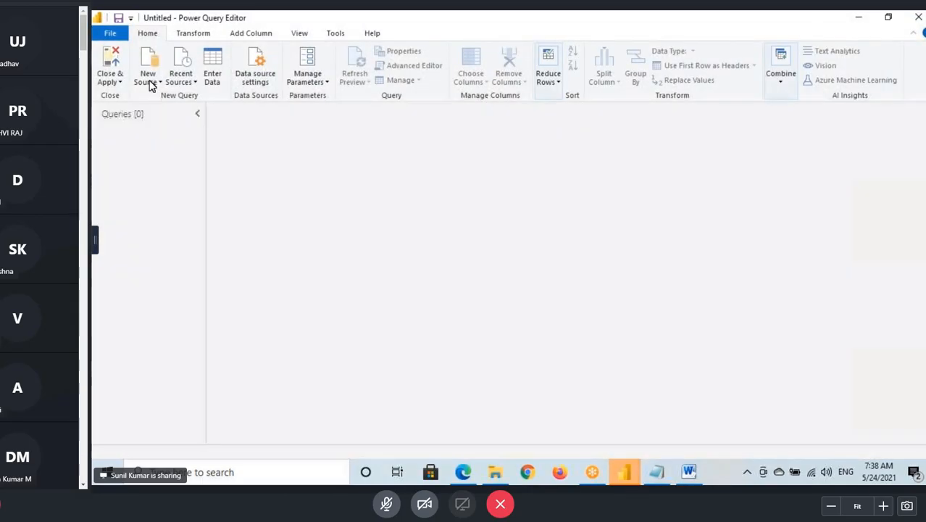
- Import the Orders sheet from the Excel workbook Sample - Superstore.xlsx on the Desktop as a new query
left_click(150, 85)
left_click(149, 117)
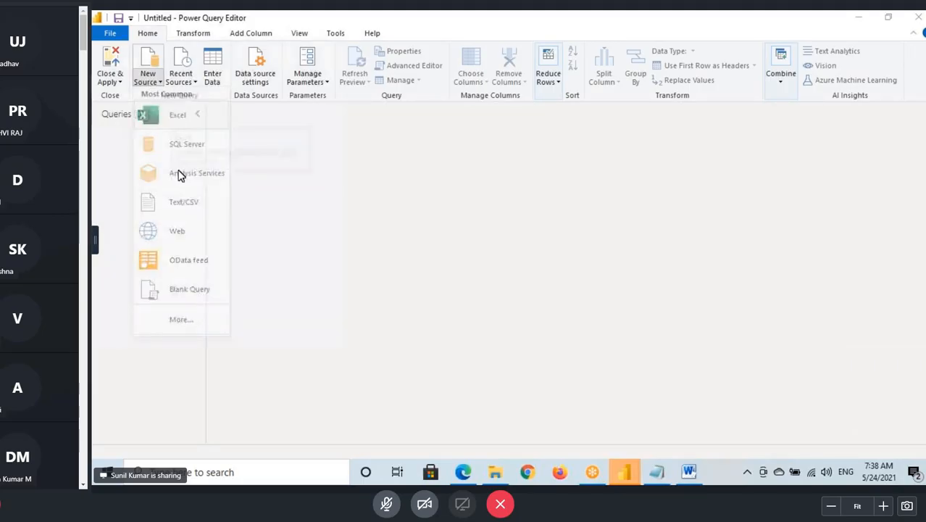
left_click(147, 88)
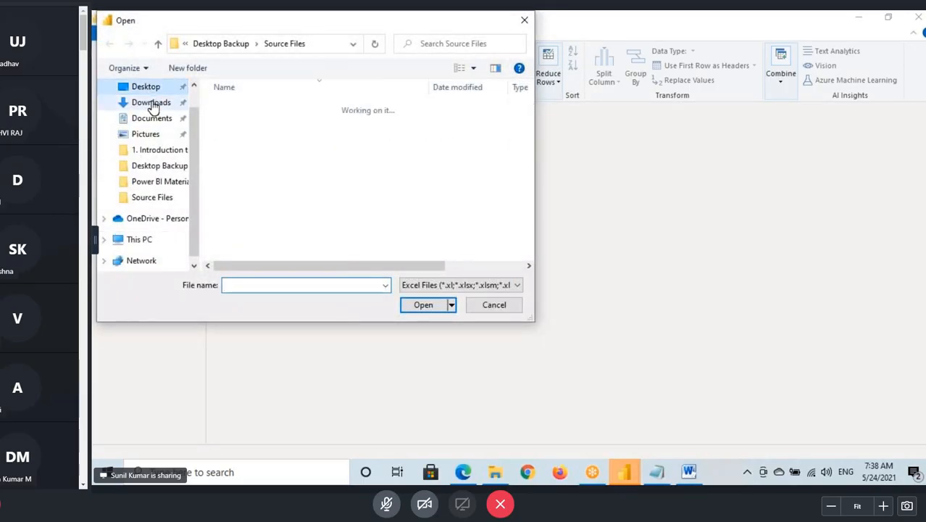
left_click(250, 123)
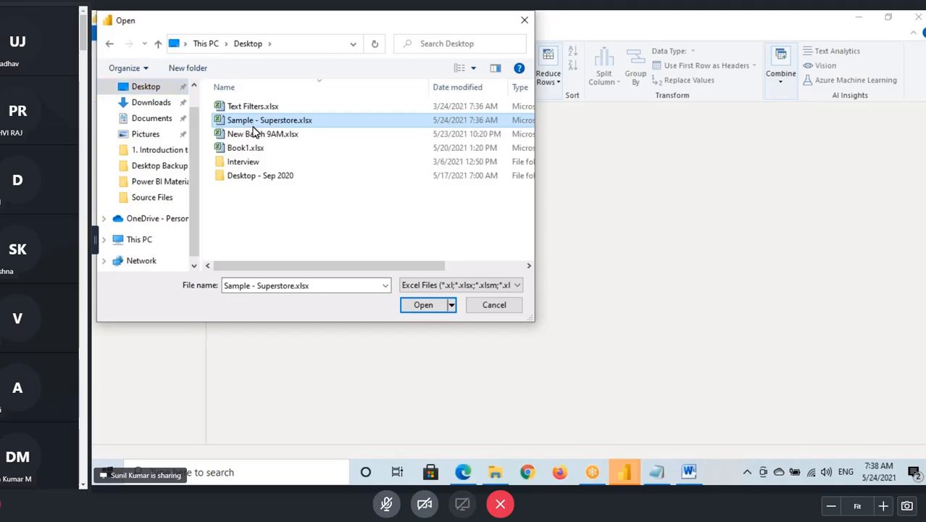
left_click(425, 306)
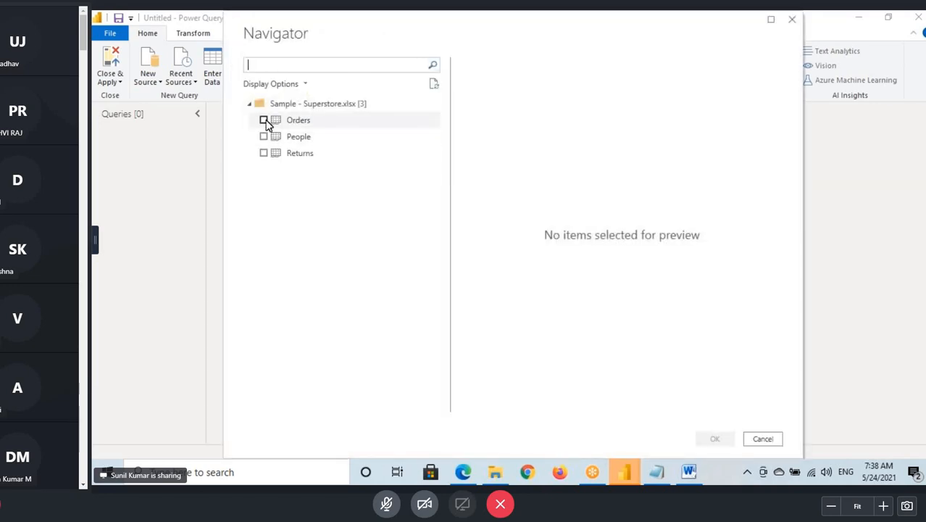
left_click(264, 120)
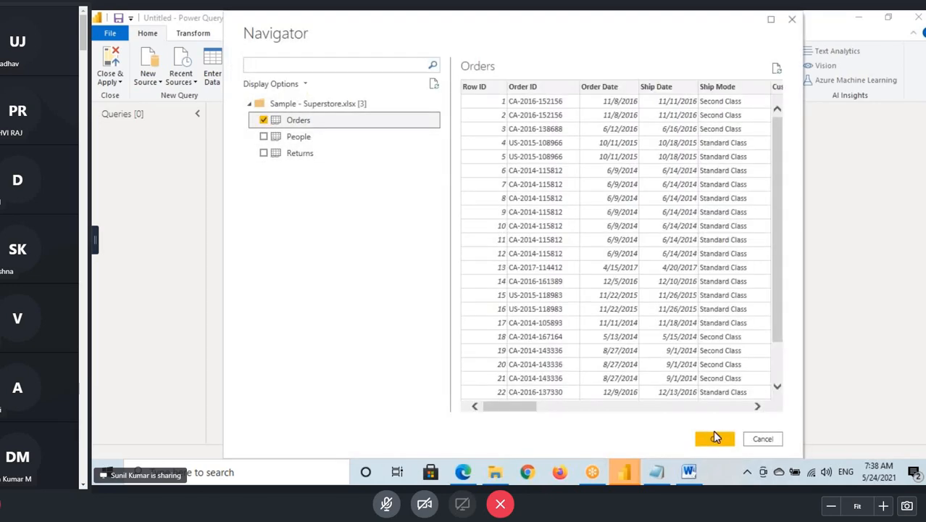
left_click(715, 438)
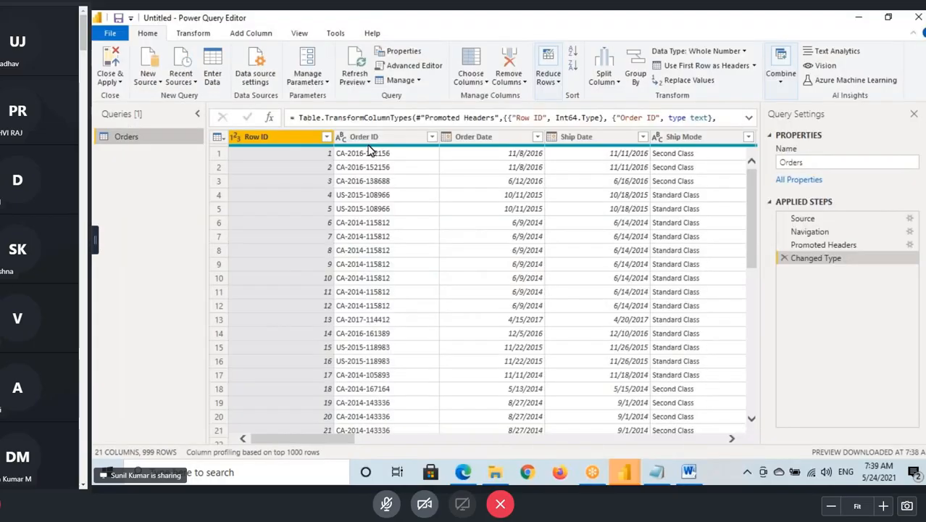
- Convert the text in the Orders query's Customer Name column to uppercase
left_click(369, 141)
left_click(516, 141)
left_click(597, 140)
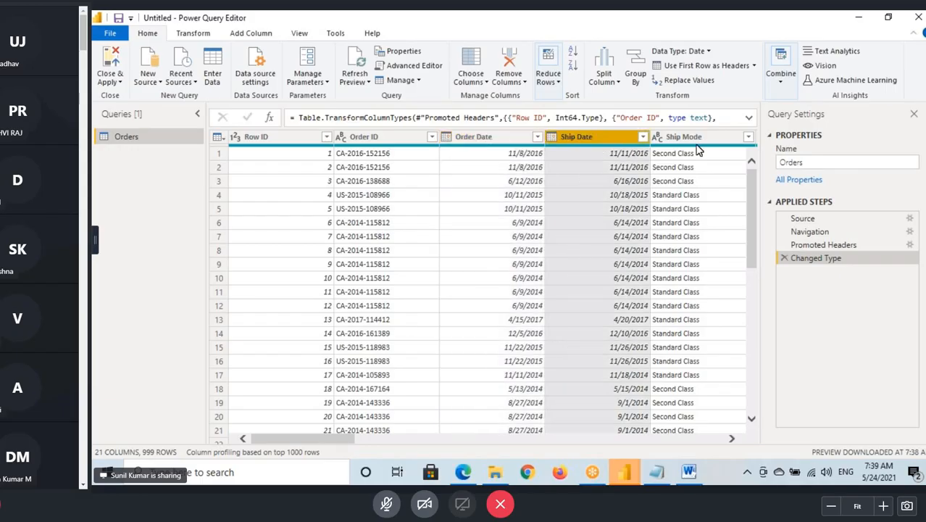
left_click(697, 150)
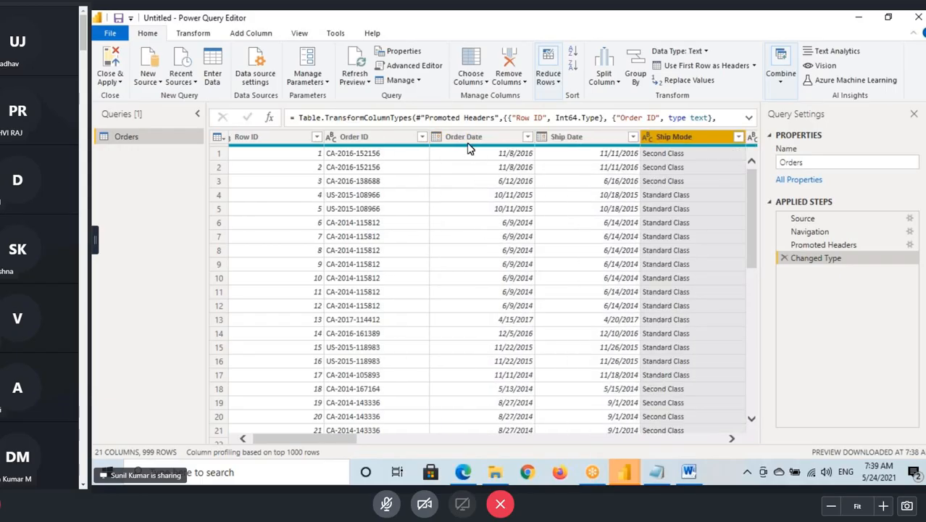
left_click(465, 140)
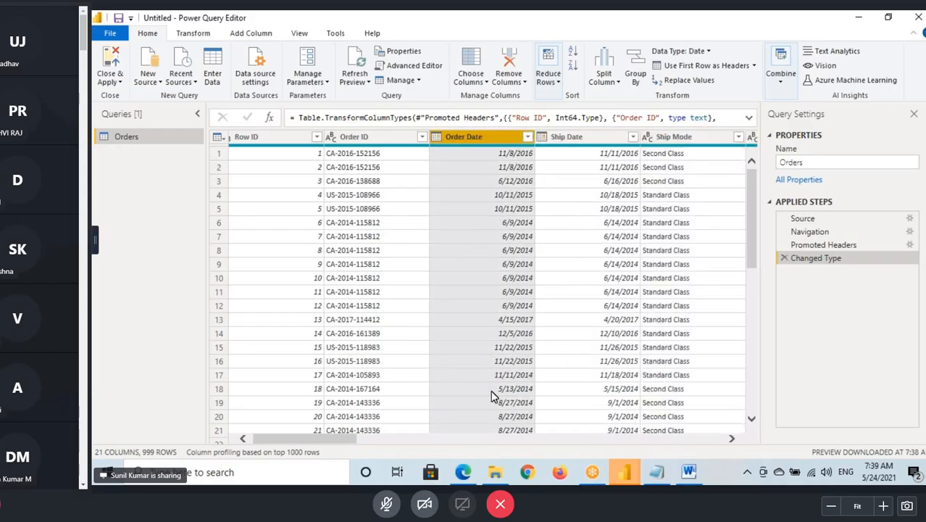
left_click_drag(333, 440, 415, 435)
left_click(512, 152)
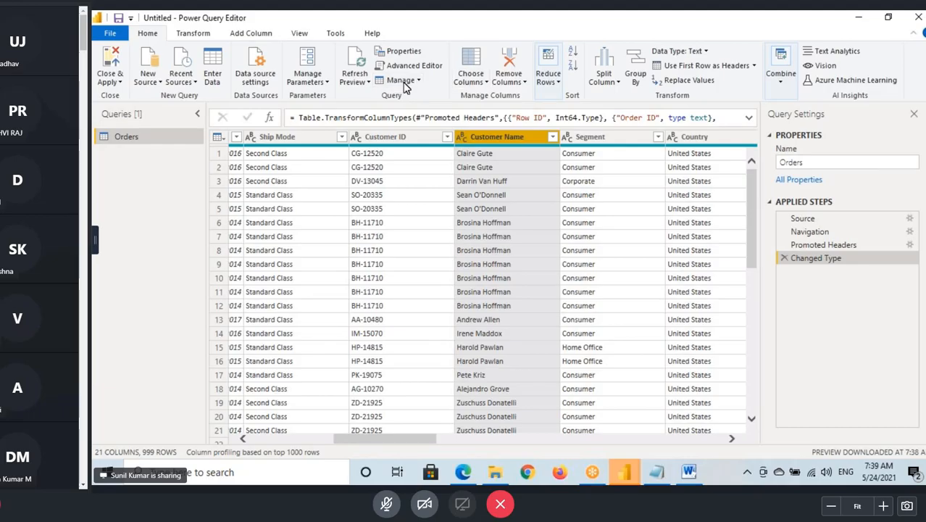
left_click(190, 34)
left_click(529, 76)
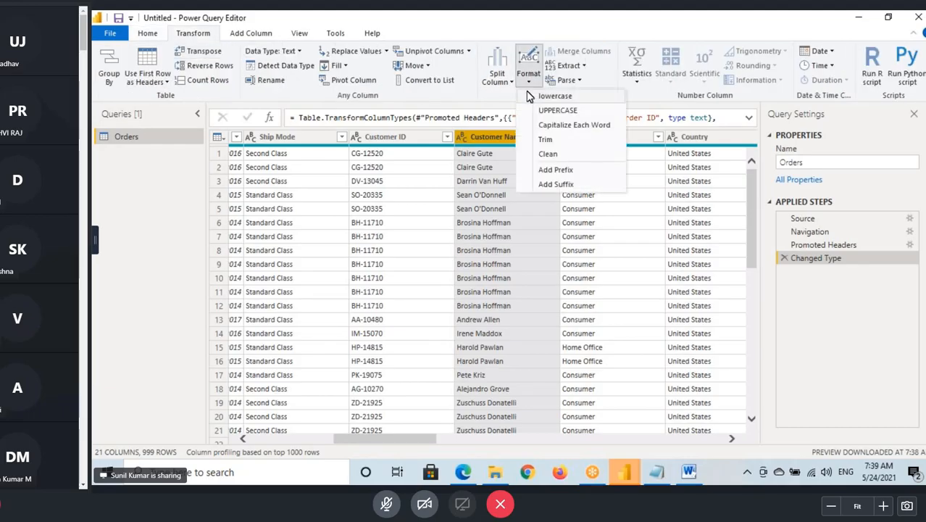
left_click(557, 110)
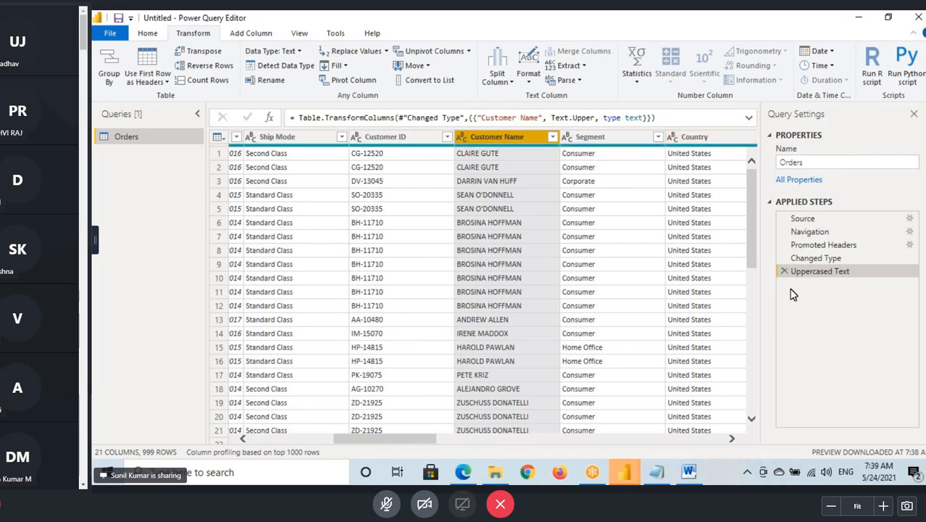
- Close Power Query Editor and apply the Orders query changes to load the table into the report
left_click_drag(805, 287, 866, 284)
mouse_move(812, 306)
left_mouse_down()
mouse_move(856, 299)
mouse_move(860, 312)
left_mouse_up()
left_click_drag(799, 337, 871, 327)
left_click(147, 33)
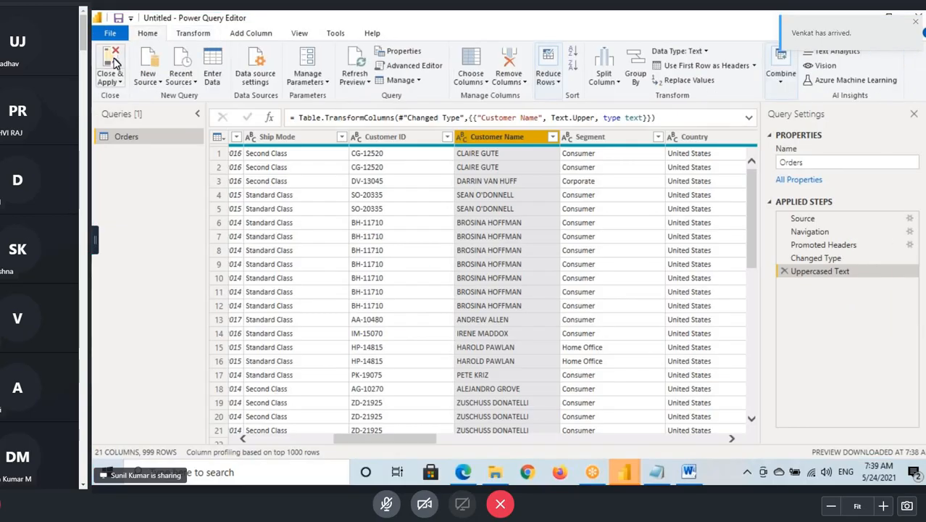
left_click(111, 63)
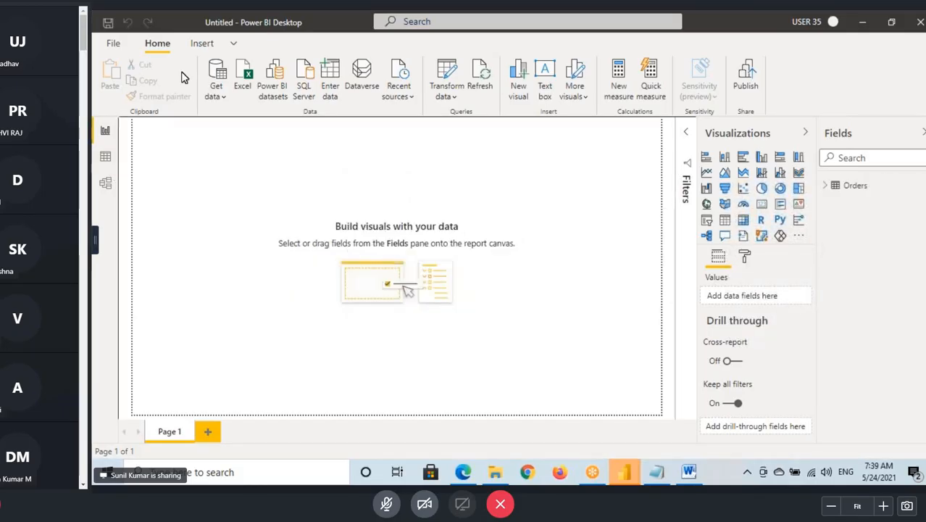
- Apply the dark grey built-in theme with blue and orange bars to the report
left_click(233, 43)
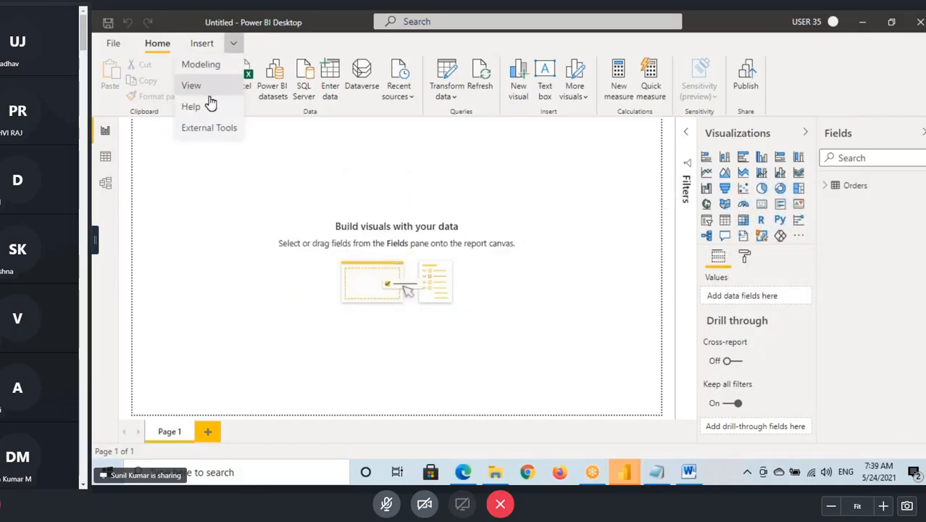
left_click(201, 65)
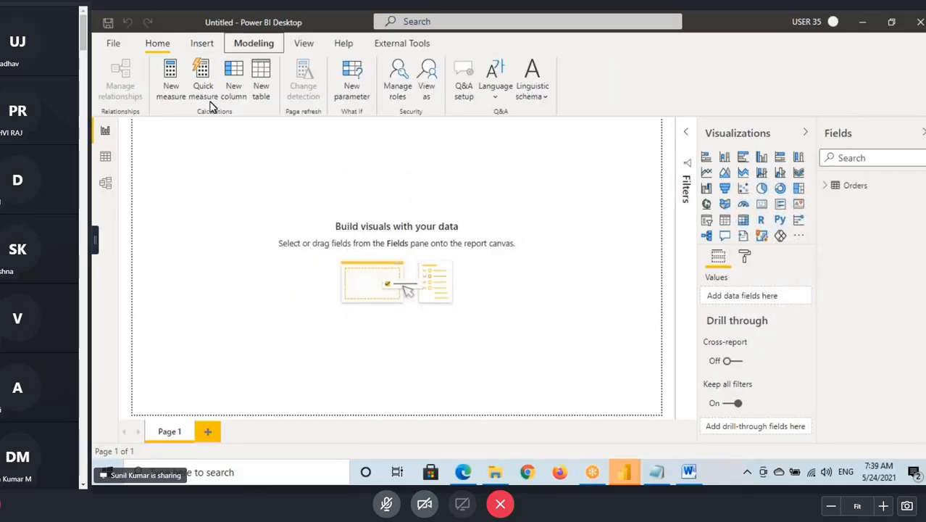
left_click(304, 45)
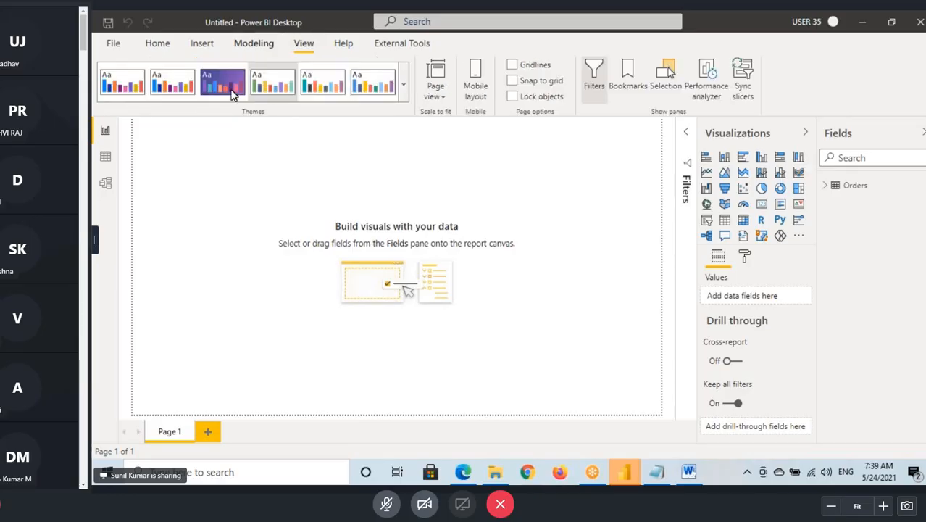
left_click(403, 87)
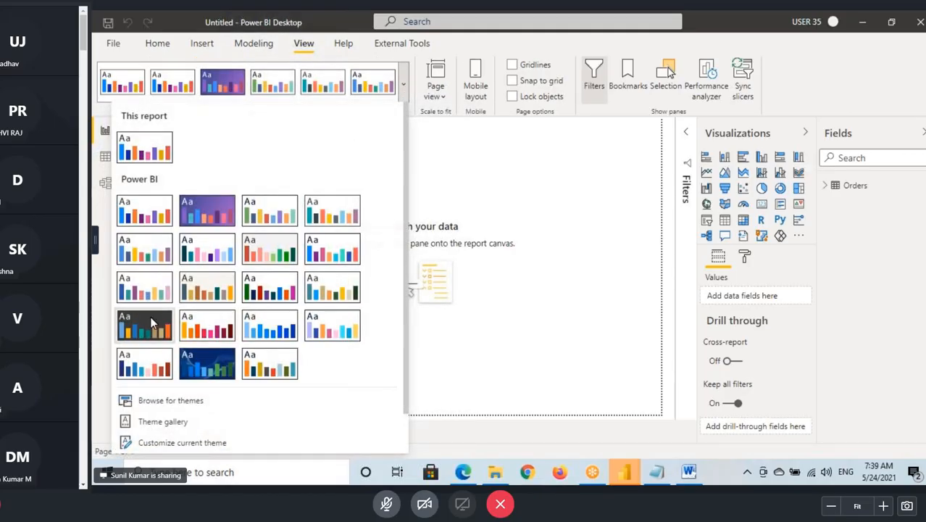
left_click(144, 324)
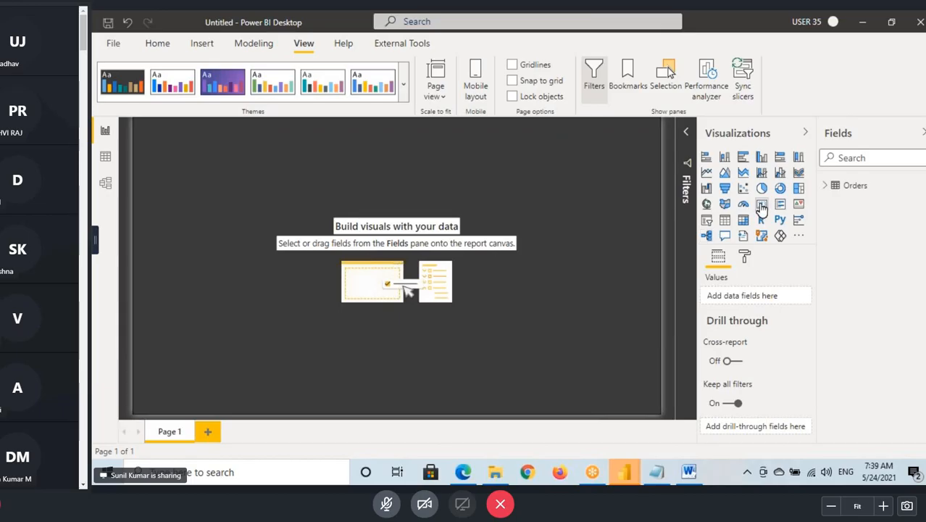
- Add a Card visual near the report page's upper-left corner showing Order ID from Orders, aggregated as Count
left_click_drag(219, 212, 201, 170)
left_click(685, 131)
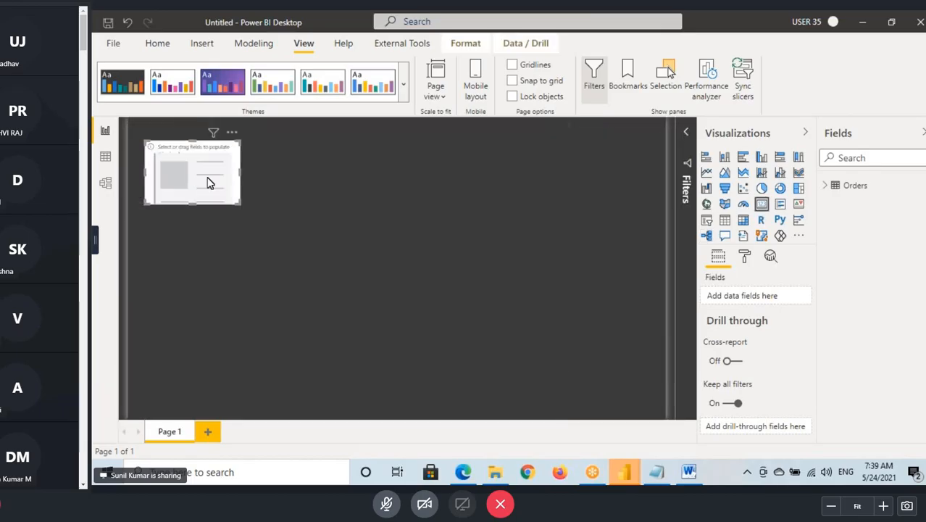
left_click(824, 185)
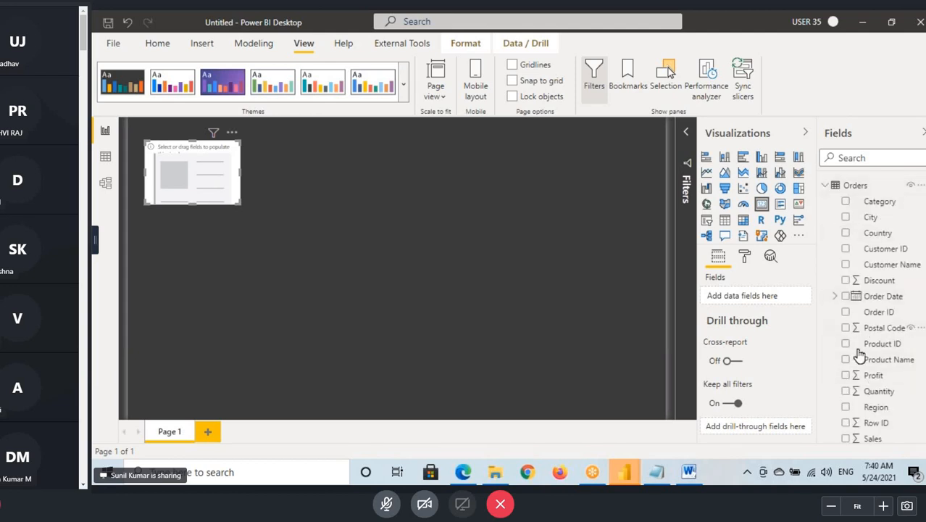
scroll(883, 381, "down", 1)
left_click_drag(879, 246, 211, 180)
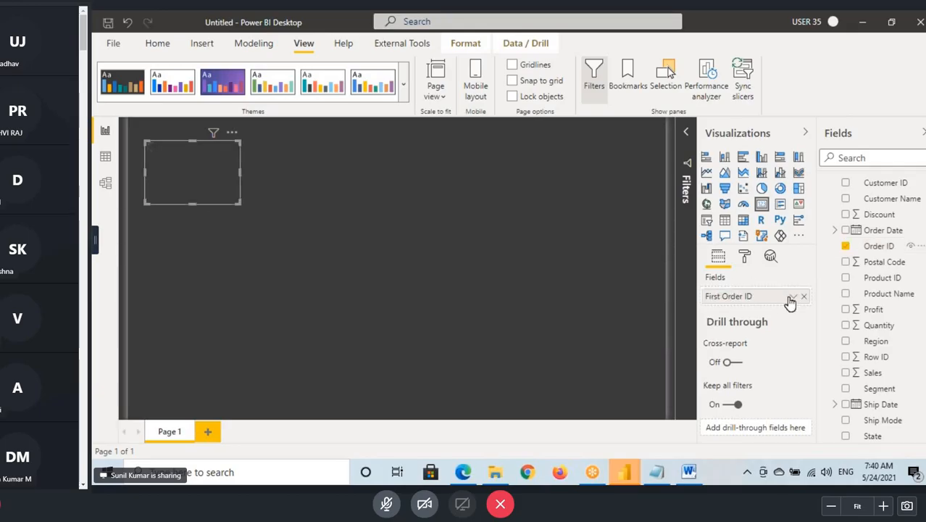
left_click(794, 297)
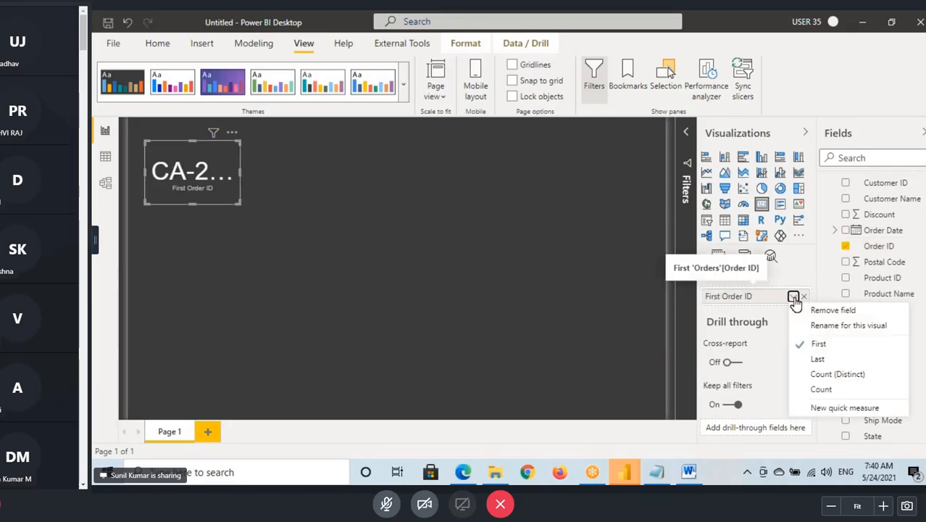
left_click(822, 391)
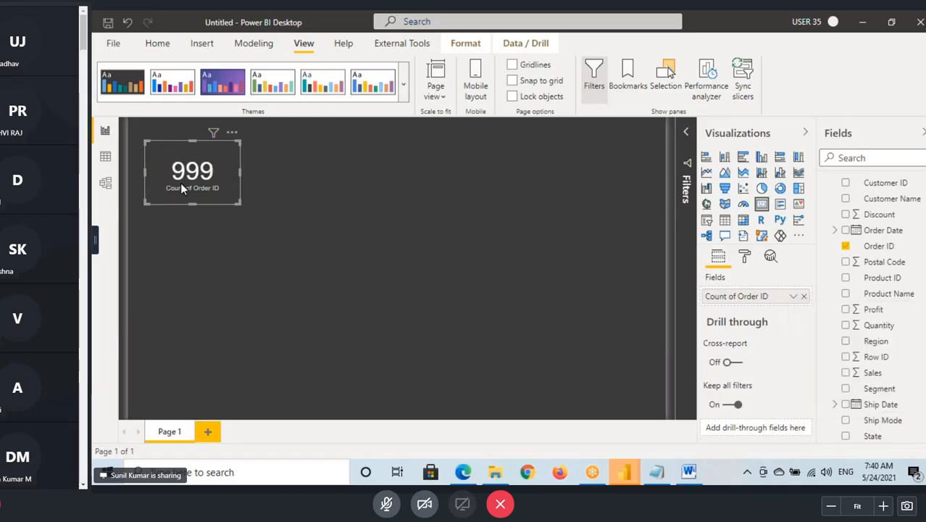
- Open Sample - Superstore.xlsx from the desktop in Excel and go from the last data rows to the top of the Orders sheet
left_click(914, 472)
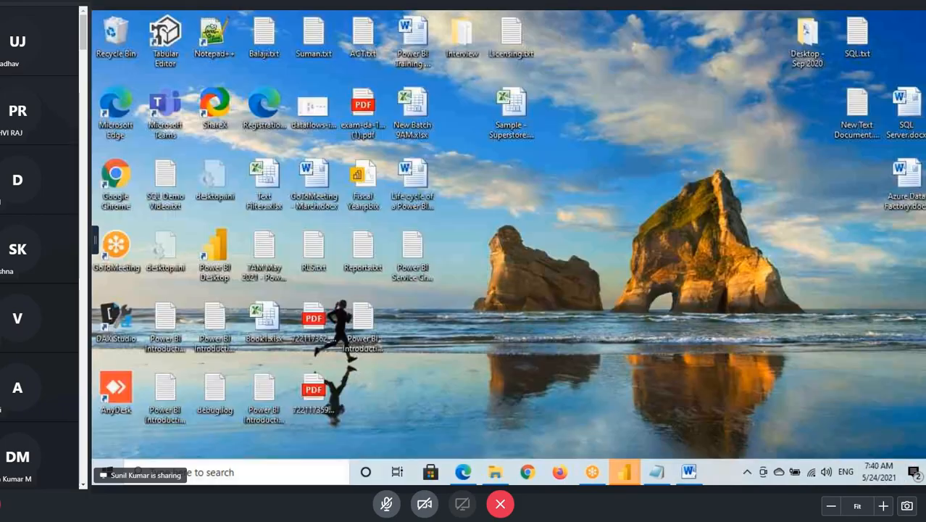
double_click(511, 107)
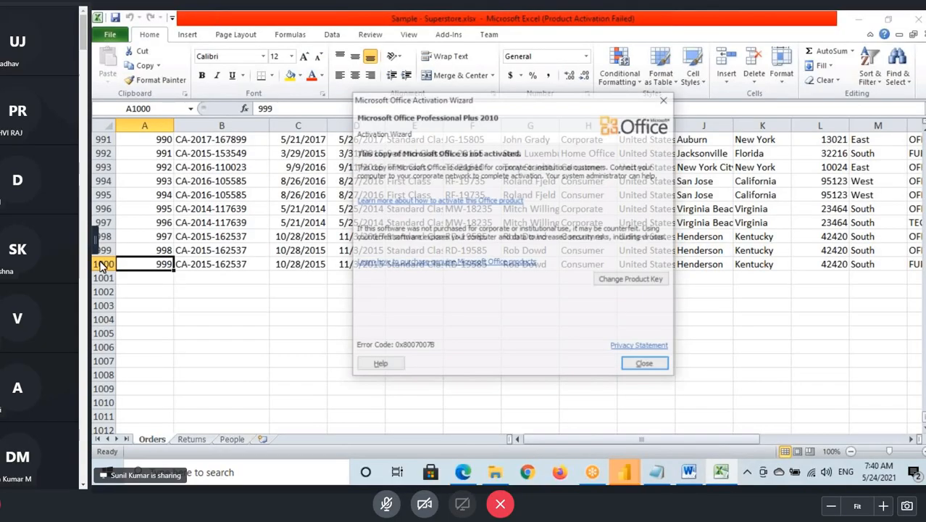
left_click(644, 363)
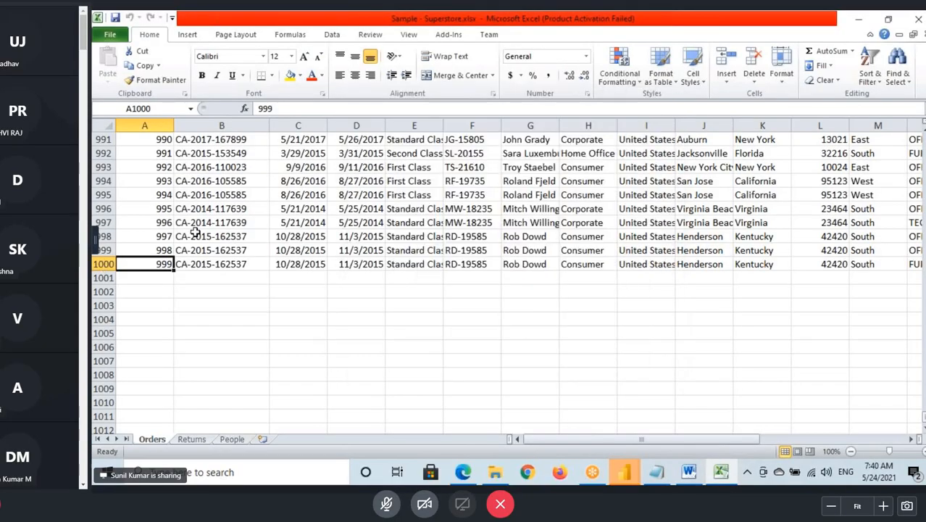
scroll(188, 211, "up", 4)
scroll(182, 186, "up", 3)
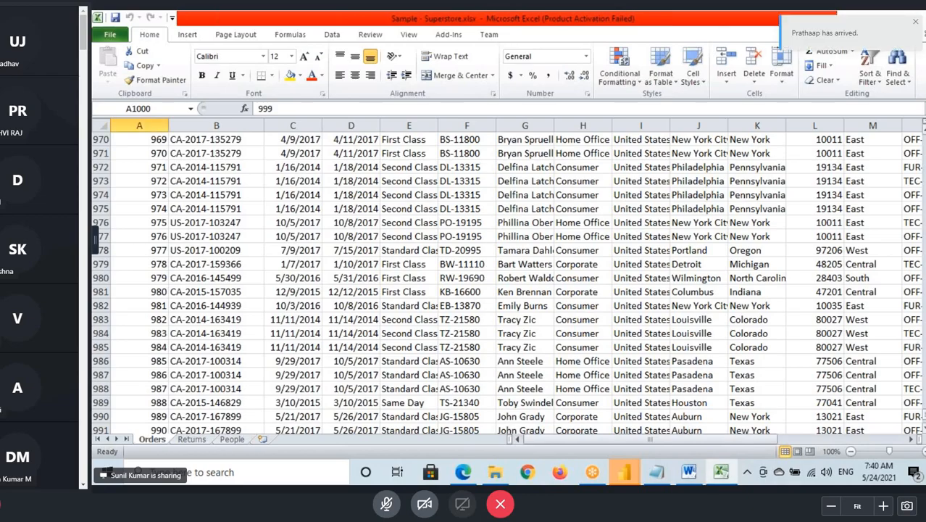
left_click_drag(924, 413, 924, 139)
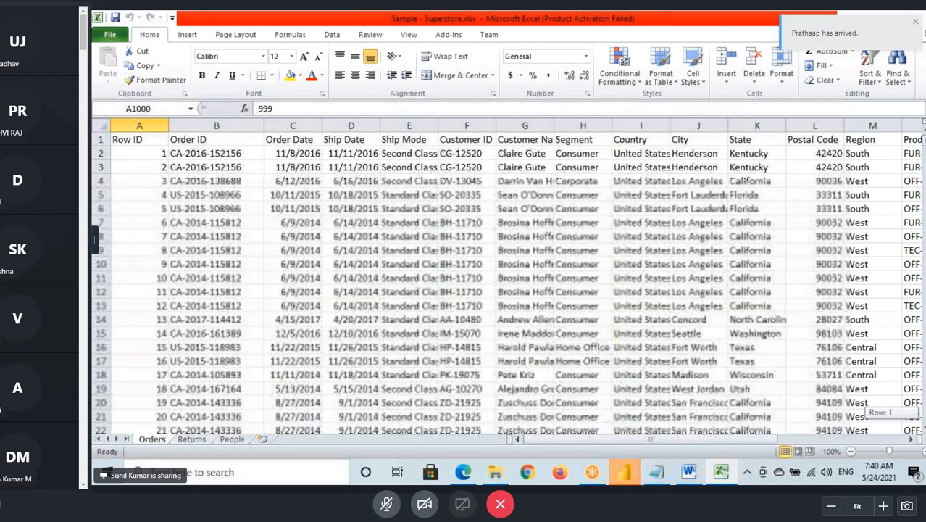
- Switch from Excel back to the Power BI report and give the Count of Order ID card a white border
left_click(216, 139)
left_click(624, 473)
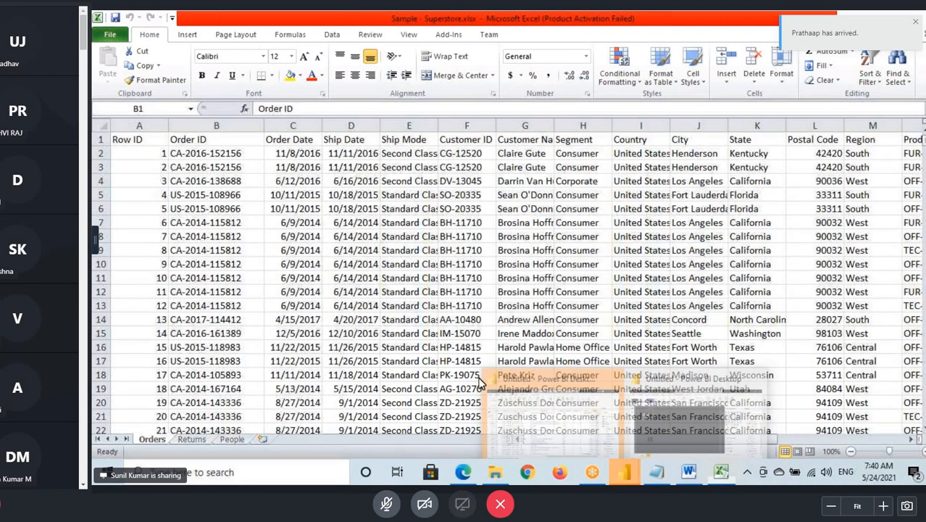
left_click(550, 402)
left_click(742, 259)
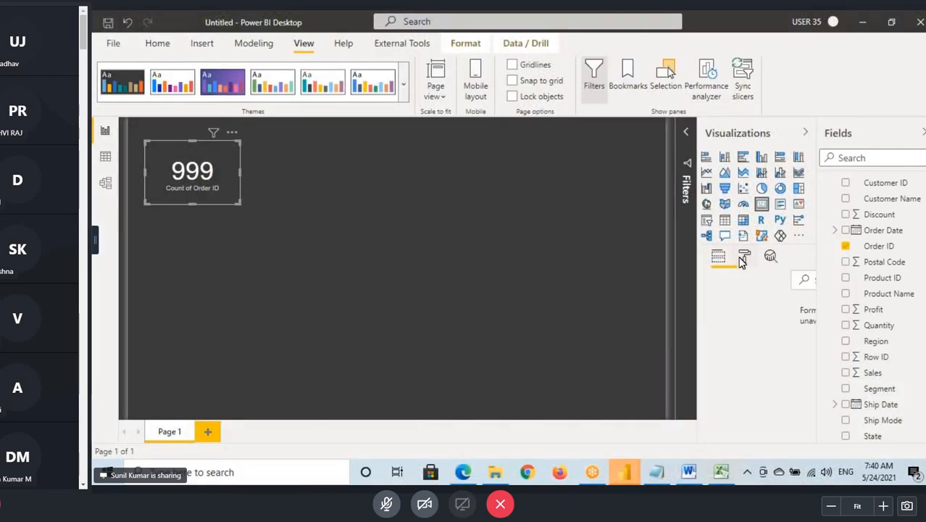
scroll(746, 369, "down", 5)
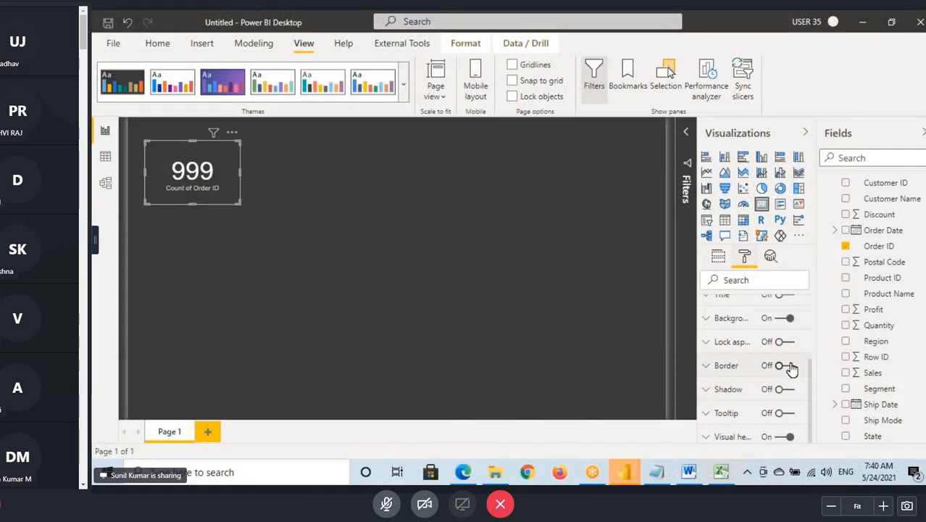
left_click(781, 366)
left_click(728, 406)
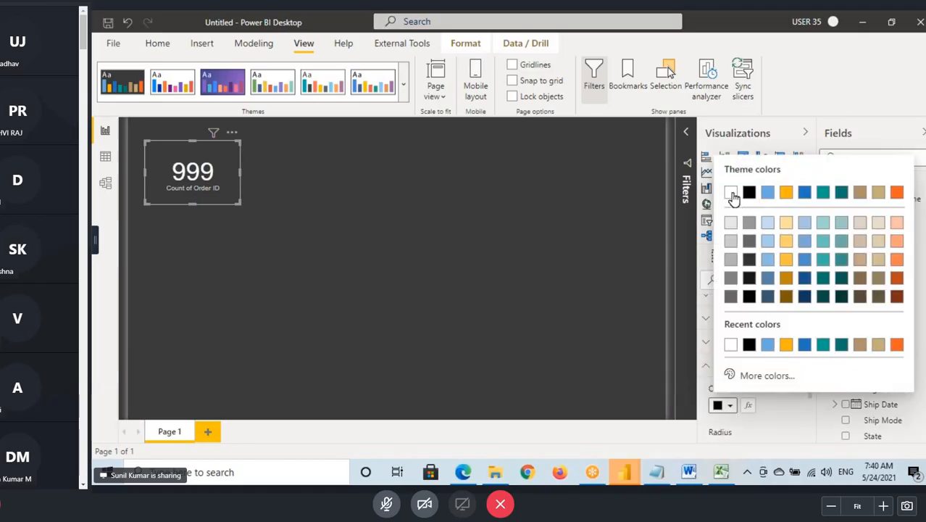
left_click(730, 193)
left_click(315, 210)
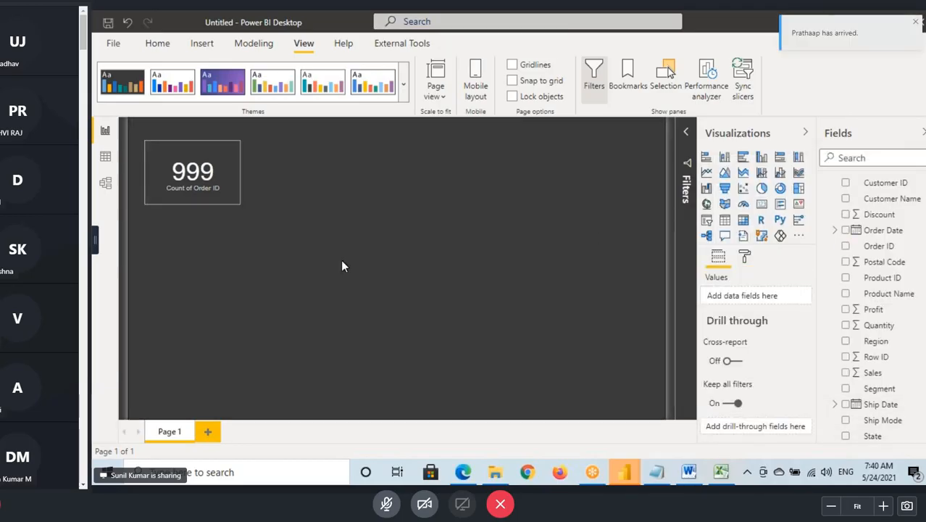
- Add a Card visual beside the Order ID card showing Quantity from Orders
left_click(105, 156)
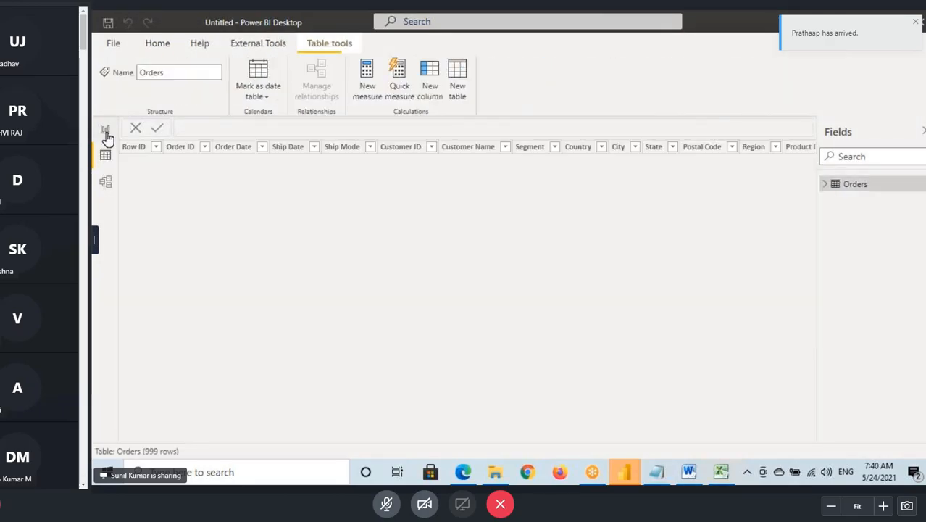
left_click(105, 130)
left_click(761, 204)
left_click_drag(194, 263, 299, 178)
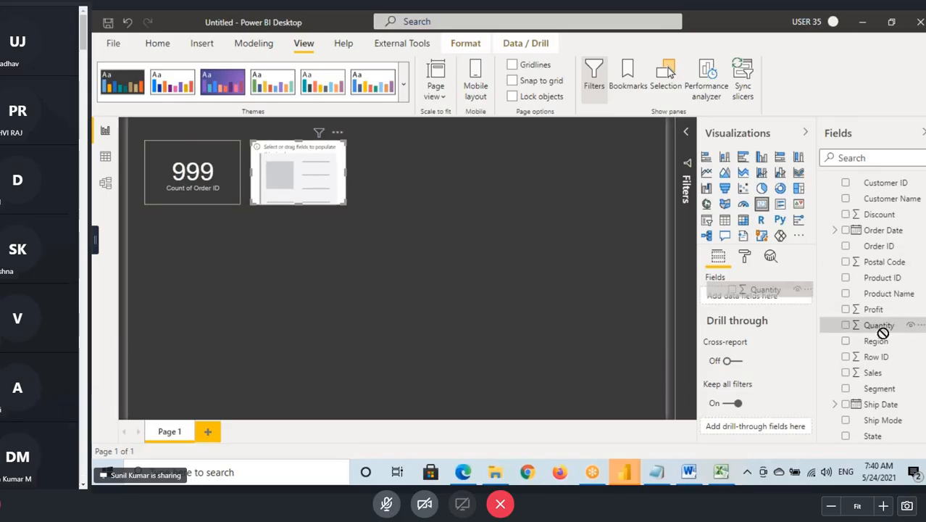
left_click_drag(879, 325, 311, 180)
- Copy the Order ID card's formatting to the Quantity card with Format painter
left_click(221, 185)
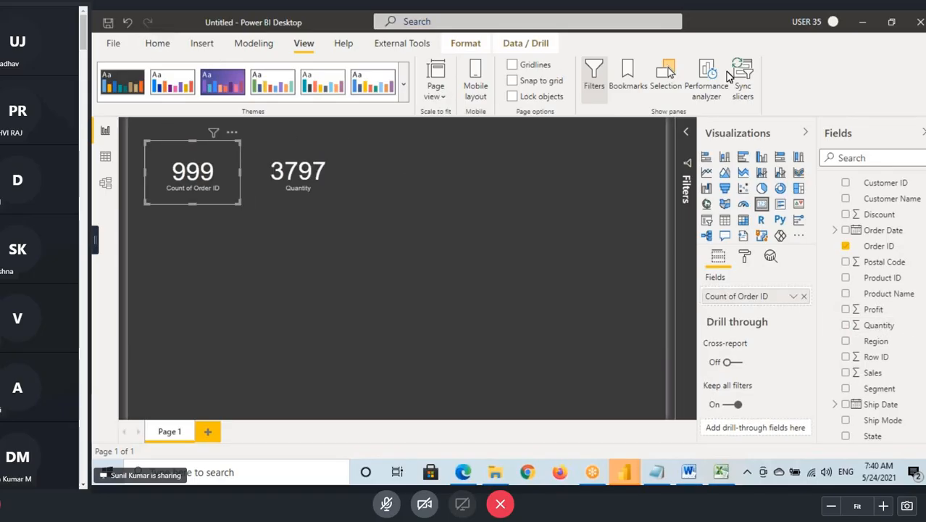
left_click(168, 47)
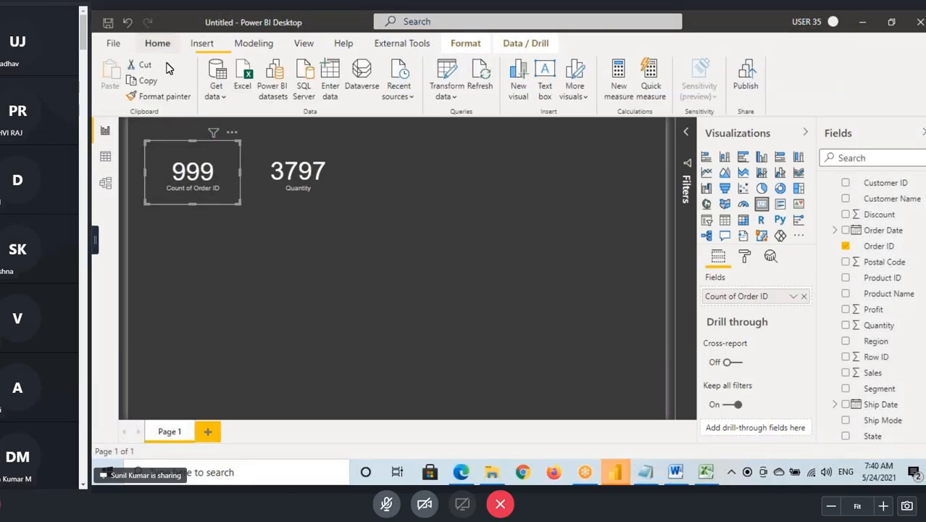
left_click(160, 96)
left_click(302, 183)
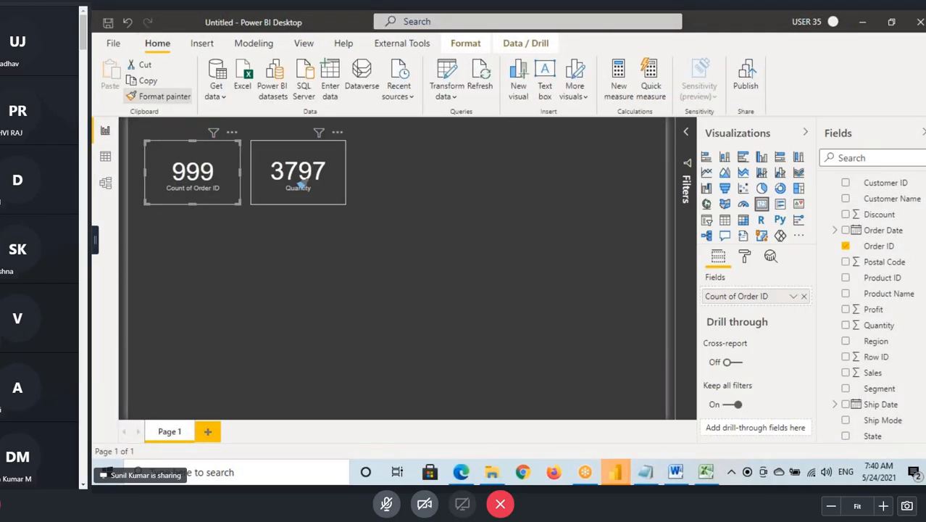
- Add a Card visual next to the Quantity card showing Sales from Orders
left_click(402, 173)
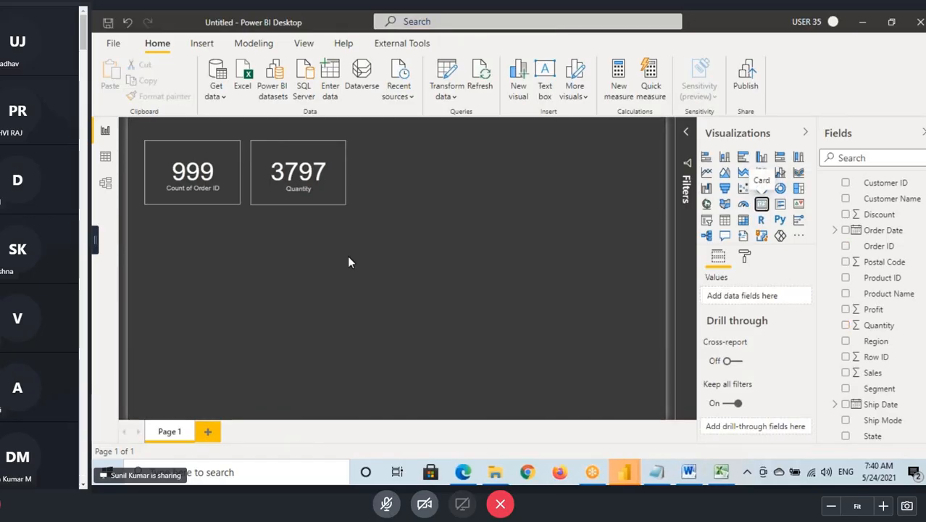
left_click_drag(184, 264, 389, 174)
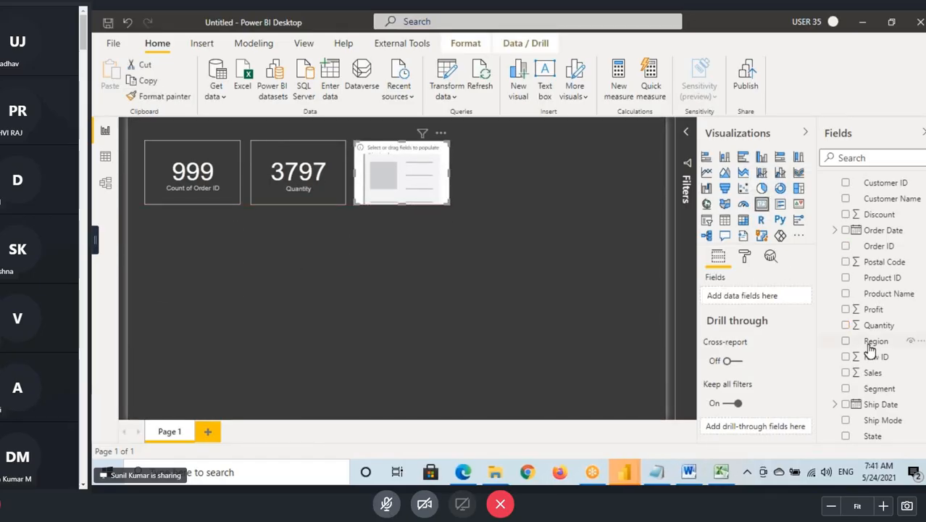
left_click_drag(870, 372, 391, 187)
- Copy the Quantity card's formatting to the Sales card and widen the Sales card so its whole value fits
left_click(341, 187)
left_click(130, 95)
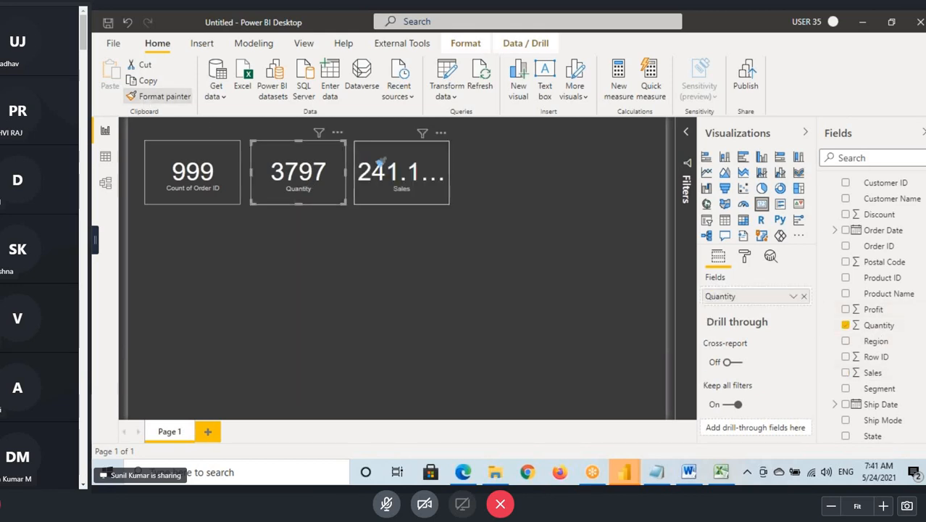
left_click(382, 163)
left_click_drag(449, 172, 467, 171)
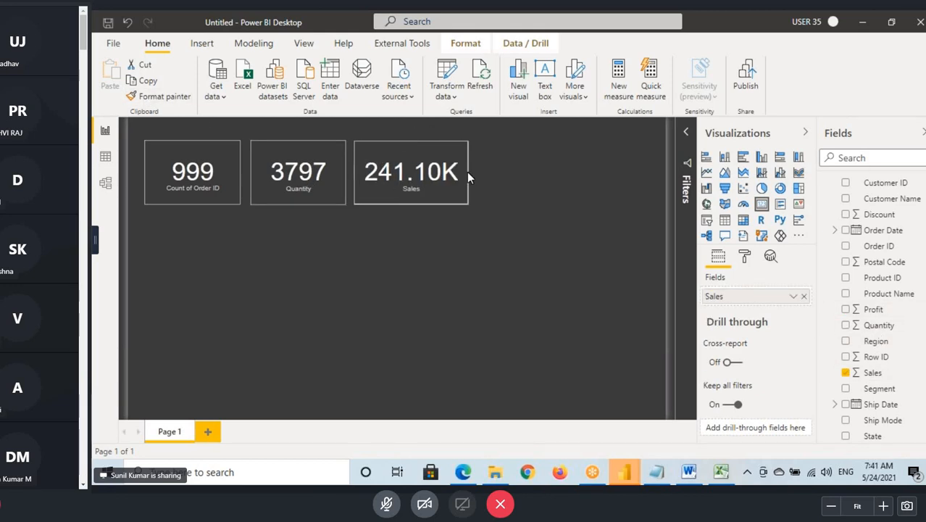
left_click(489, 169)
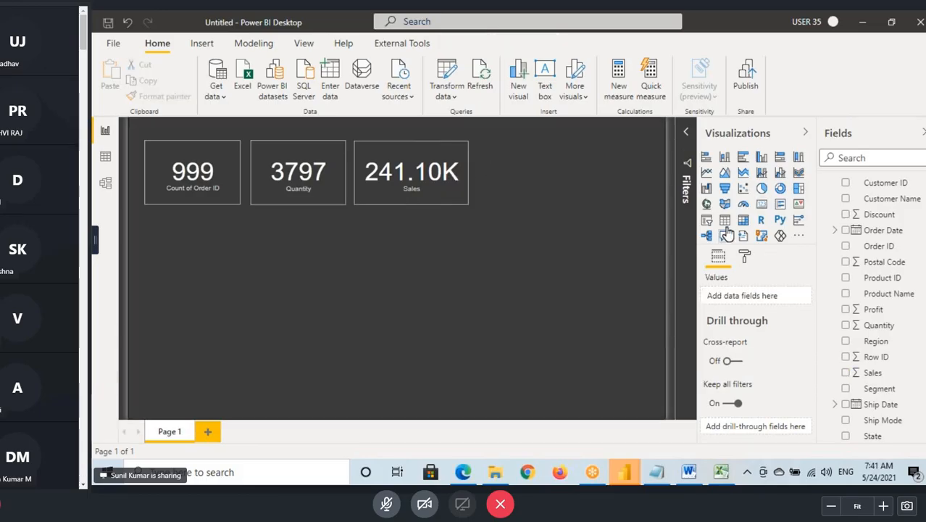
- Add a slightly widened Card visual next to the Sales card showing Profit from Orders
left_click(761, 203)
left_click_drag(167, 266, 500, 178)
left_click_drag(572, 174, 578, 174)
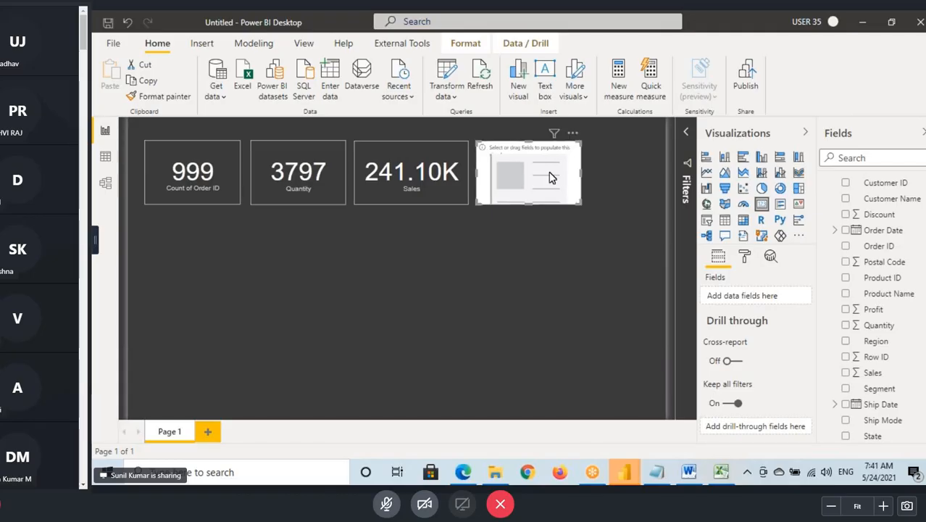
mouse_move(873, 311)
left_mouse_down()
mouse_move(879, 319)
mouse_move(532, 183)
left_mouse_up()
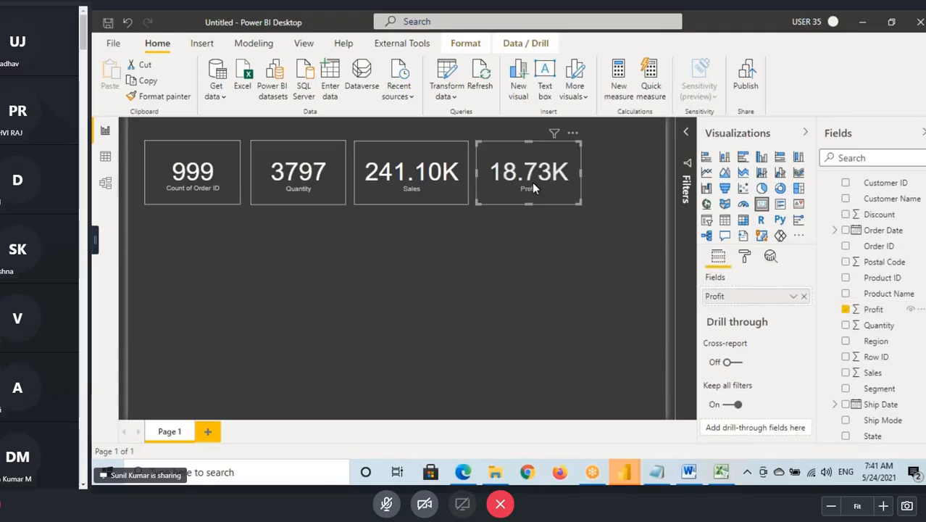
- Copy the Quantity card's formatting to the Profit card with Format painter
left_click(286, 185)
left_click(161, 97)
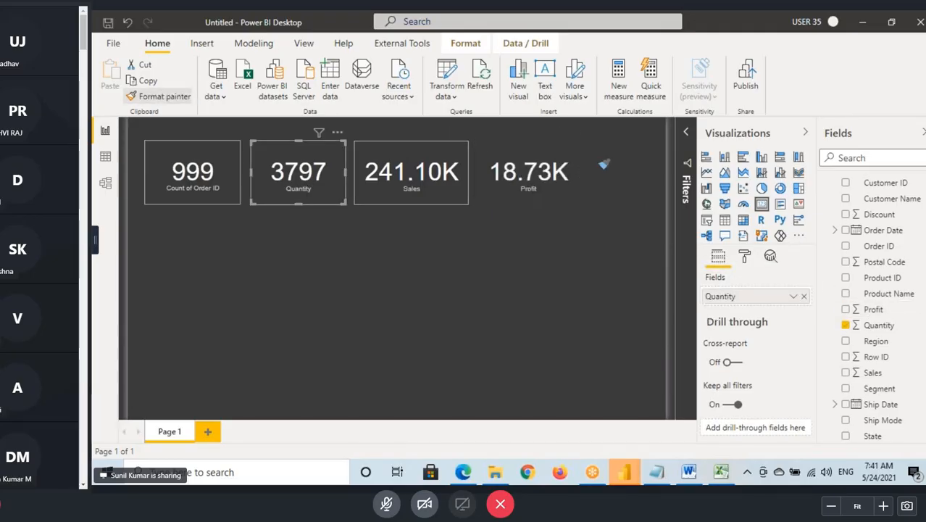
left_click(541, 169)
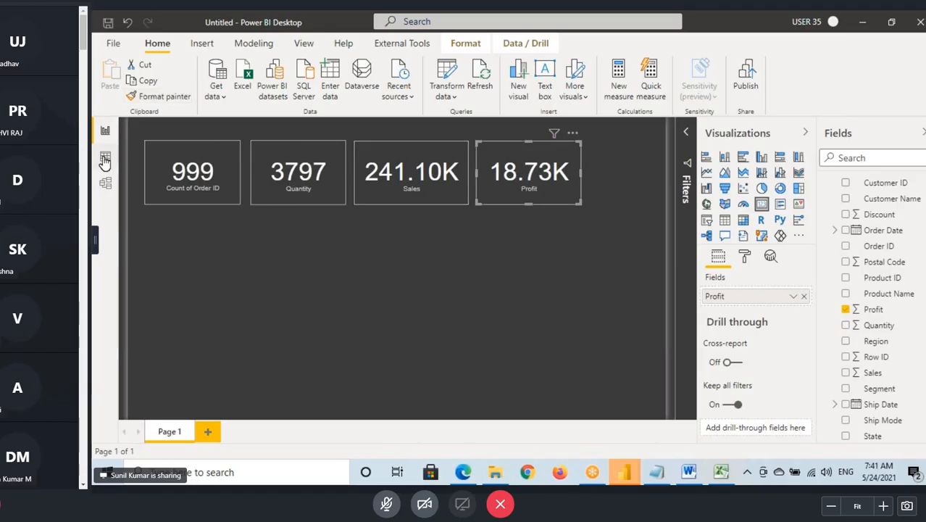
- Point out the Sample - Superstore workbook on the desktop and return to the report with the cards
key("super+d")
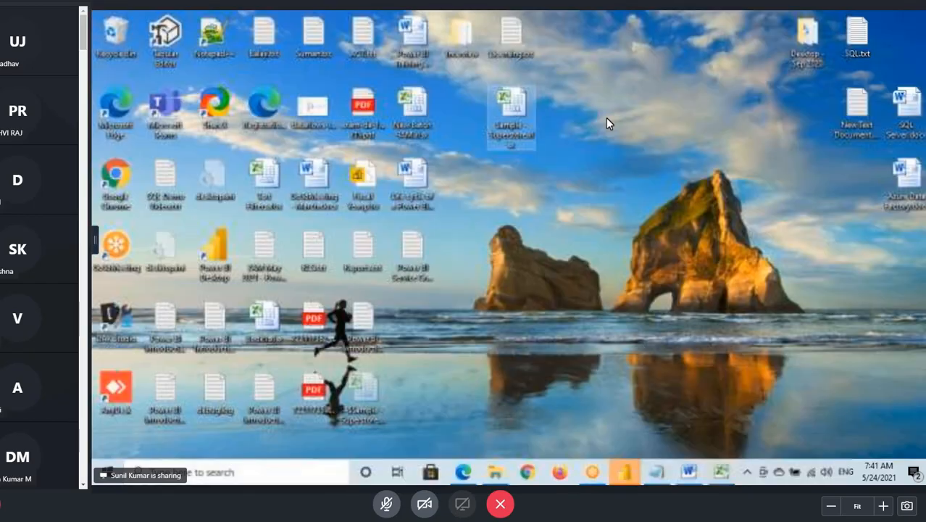
left_click(505, 96)
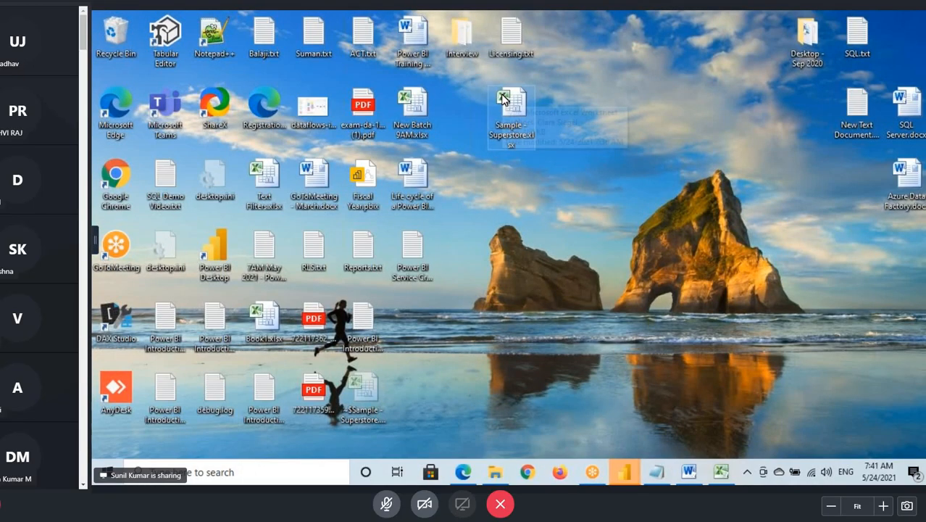
left_click(625, 472)
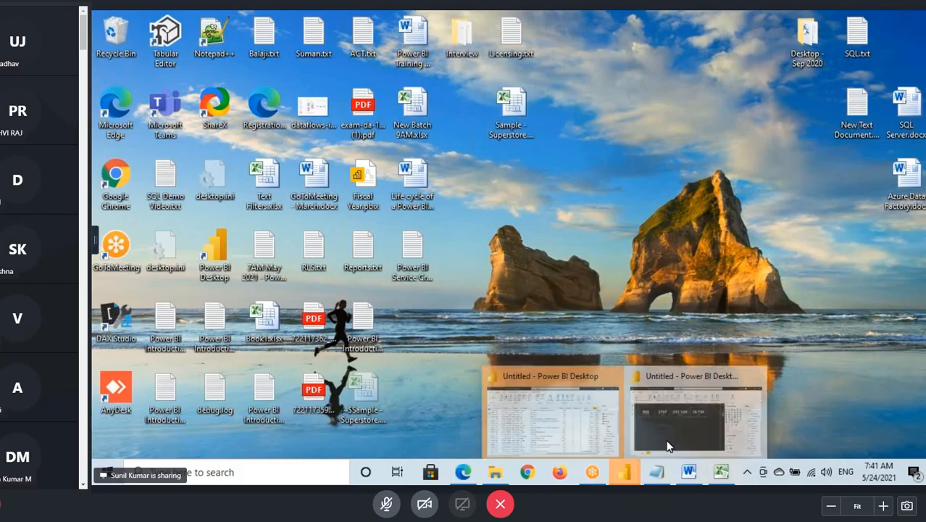
left_click(671, 427)
- Add a pie chart of Sales by Category below the cards and copy the Order ID card's formatting to it
left_click(269, 304)
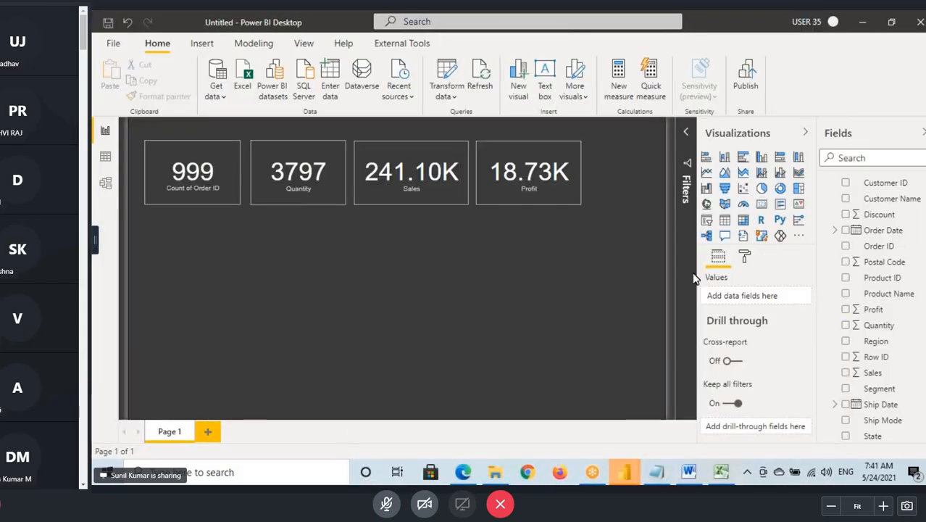
left_click(762, 188)
left_click_drag(239, 293, 293, 389)
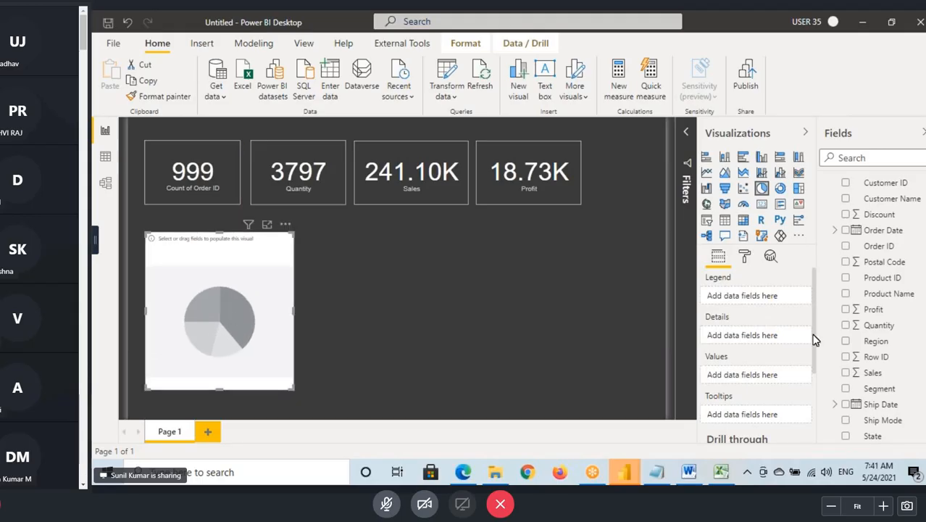
scroll(877, 304, "up", 2)
left_click_drag(879, 201, 210, 270)
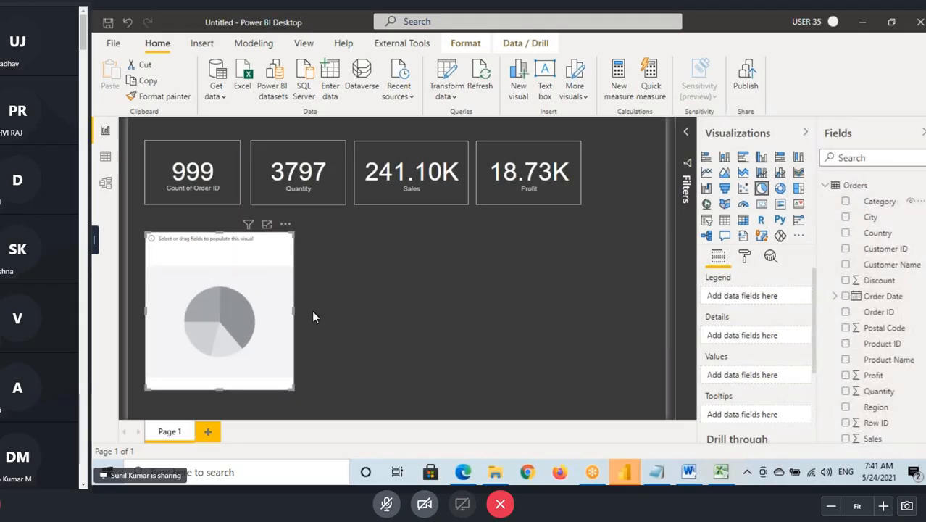
left_click_drag(877, 442, 210, 261)
left_click(199, 171)
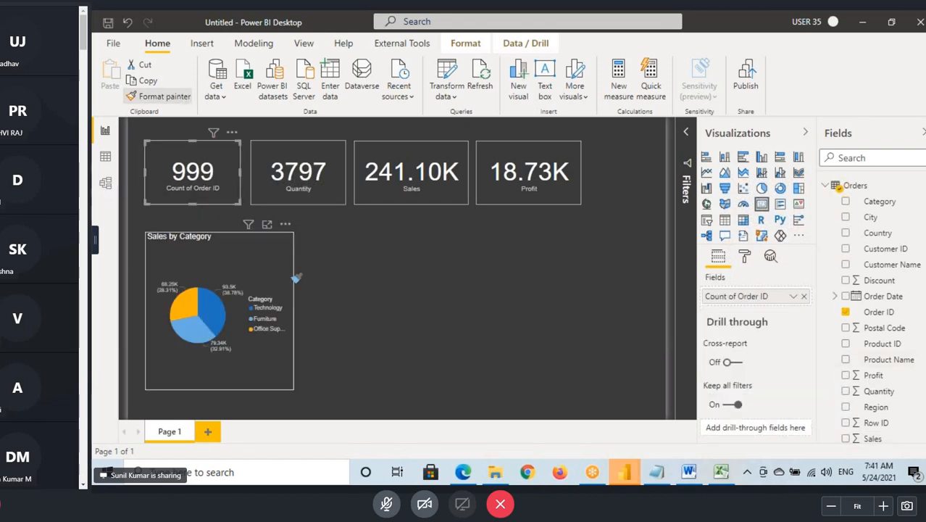
left_click(293, 277)
- Turn off the pie chart's legend and set its detail label style to Category, data value
left_click(745, 256)
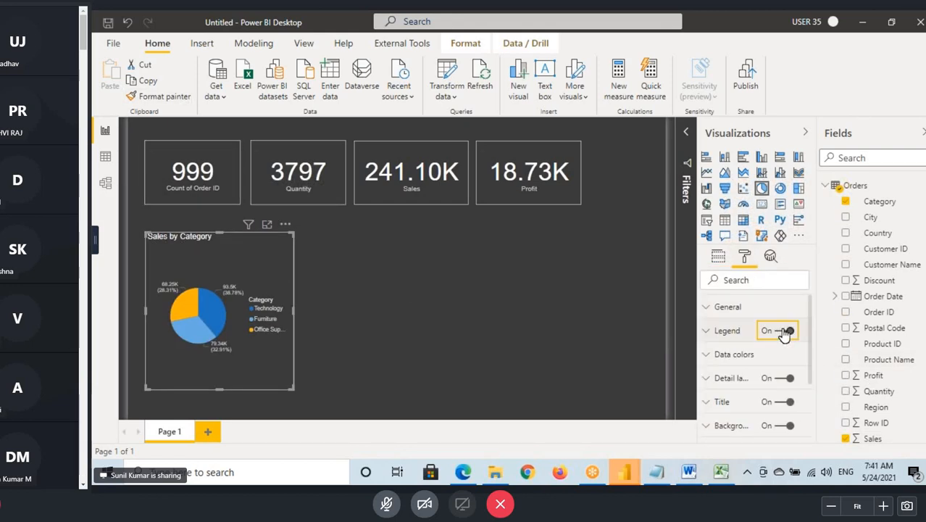
left_click(784, 331)
left_click(727, 378)
left_click(754, 416)
left_click(757, 356)
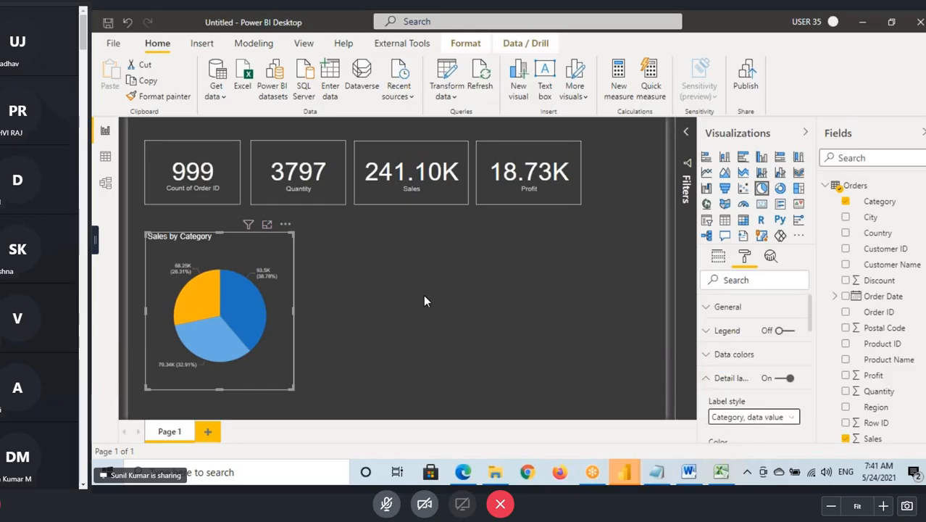
left_click(410, 270)
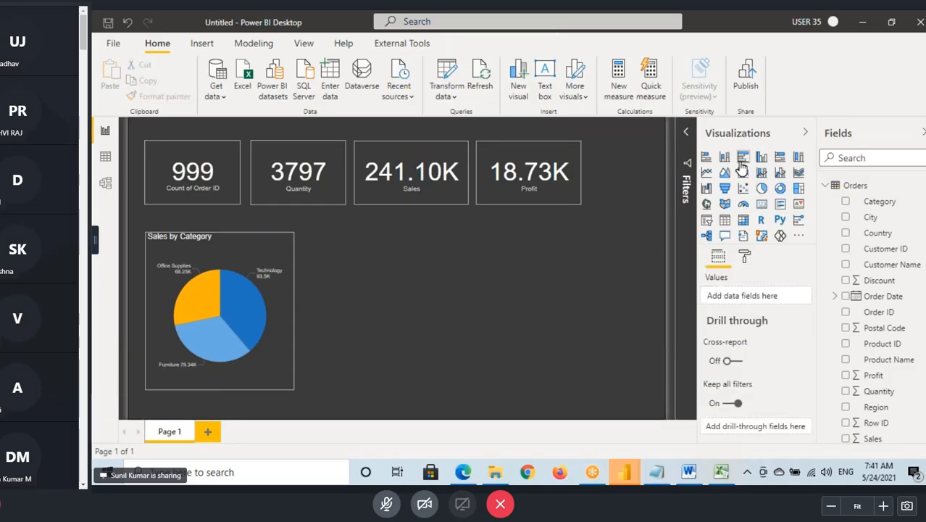
- Add a treemap of Sales by Sub-Category beside the pie chart, widened to align with the Profit card's right edge
left_click(798, 187)
left_click_drag(395, 311, 355, 310)
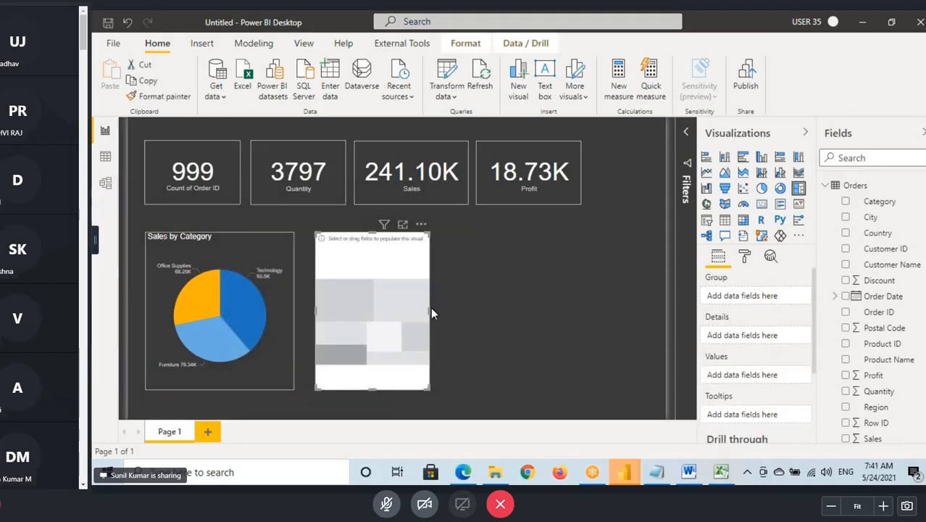
left_click_drag(430, 308, 582, 325)
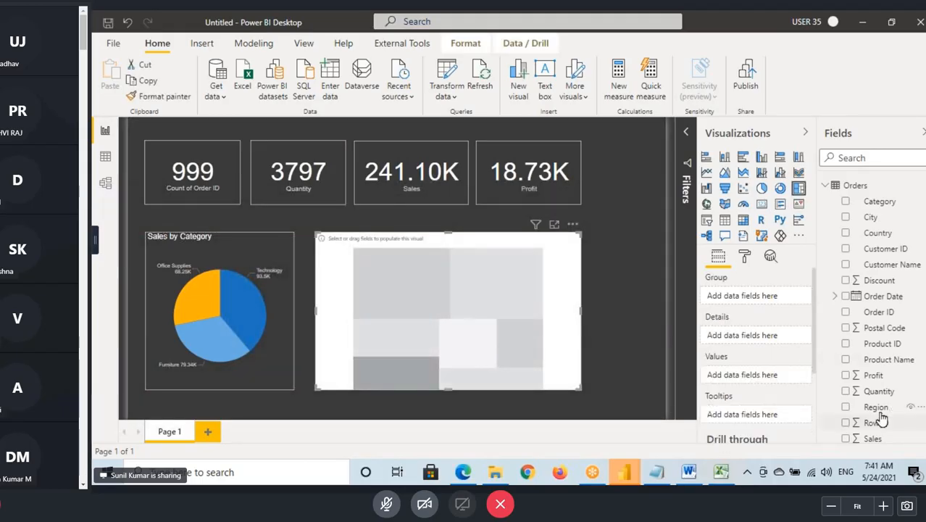
scroll(881, 420, "down", 5)
left_click(846, 434)
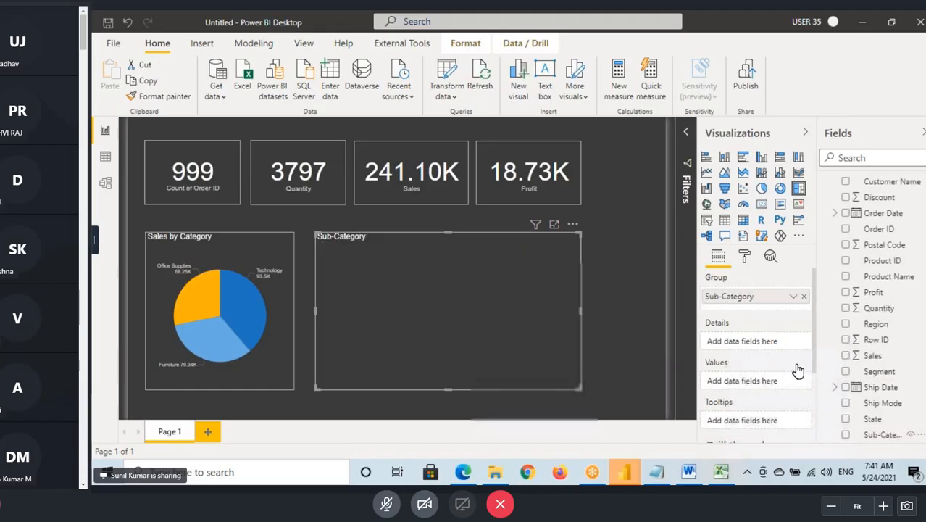
left_click(846, 355)
- Copy the pie chart's formatting to the Sub-Category treemap and turn on the treemap's data labels
left_click(228, 249)
left_click(160, 96)
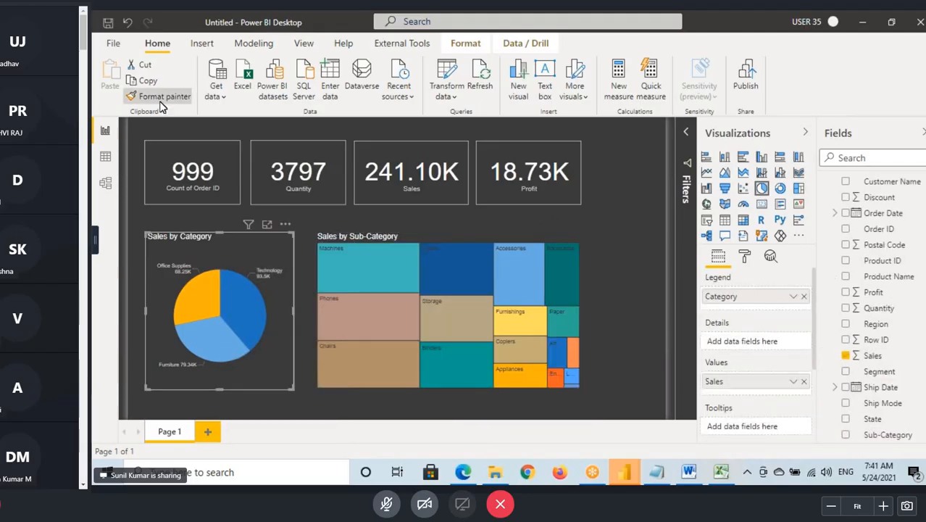
left_click(438, 240)
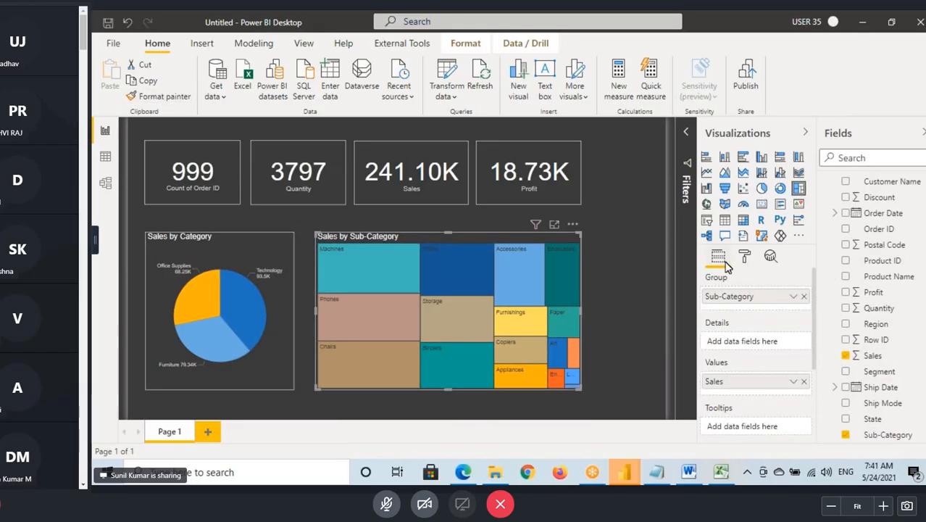
left_click(745, 256)
left_click(786, 378)
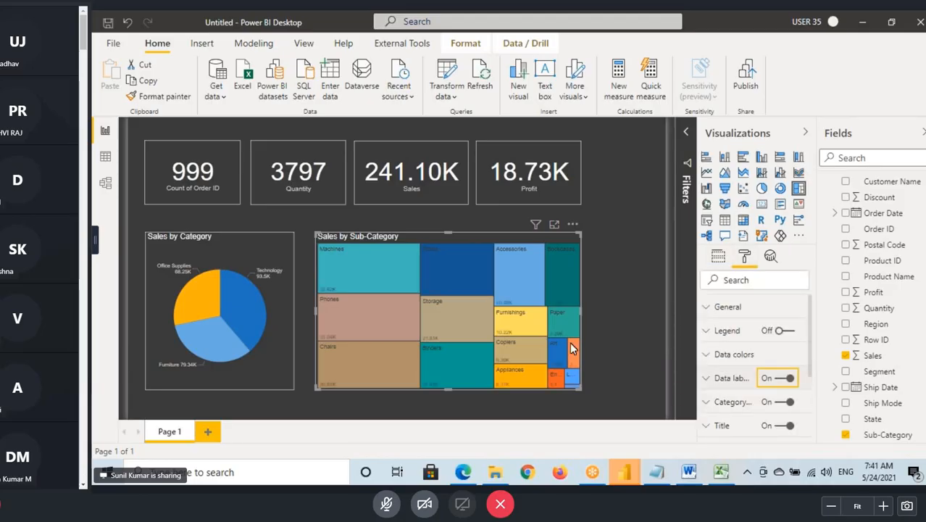
left_click(610, 195)
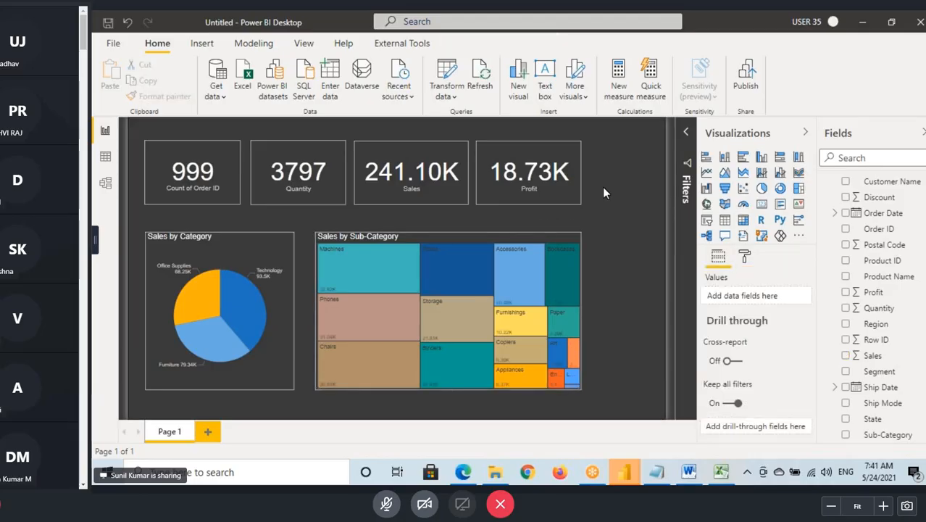
left_click(286, 174)
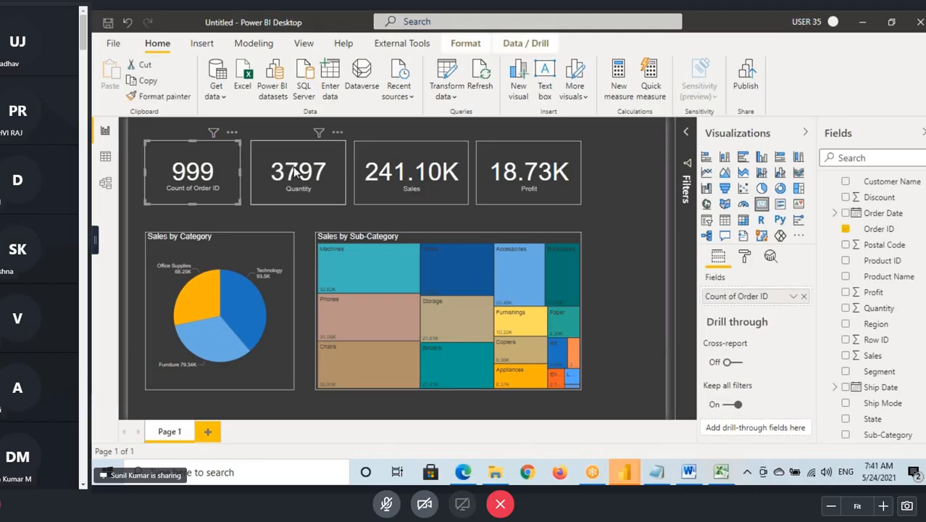
left_click(533, 177)
- Show the desktop, write a freehand note beside the Sample - Superstore workbook and clear it
key("super+d")
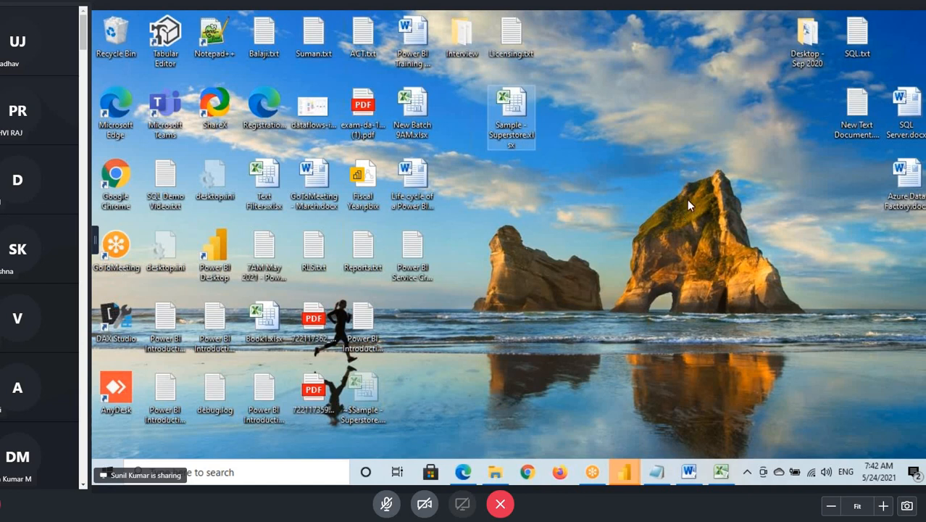
mouse_move(650, 127)
left_mouse_down()
mouse_move(646, 150)
mouse_move(668, 158)
mouse_move(719, 130)
left_mouse_up()
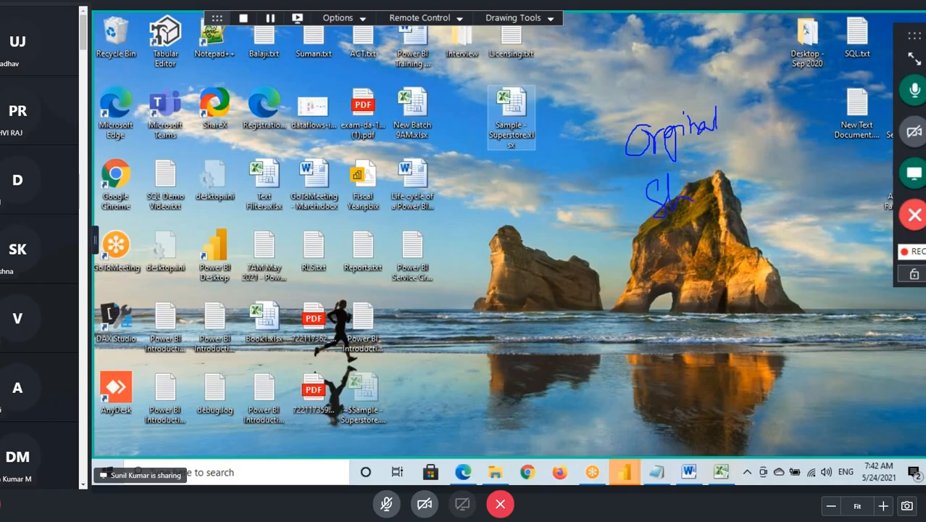
left_click_drag(733, 180, 737, 196)
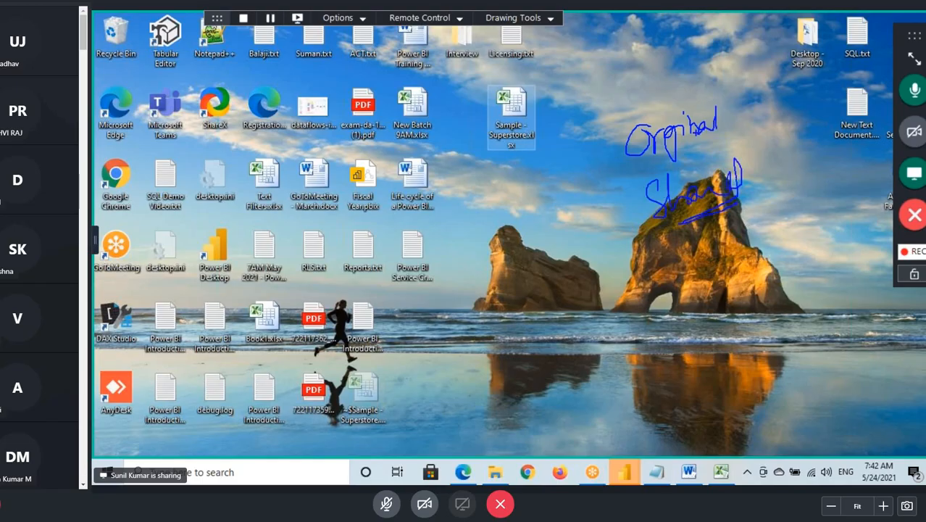
key("Escape")
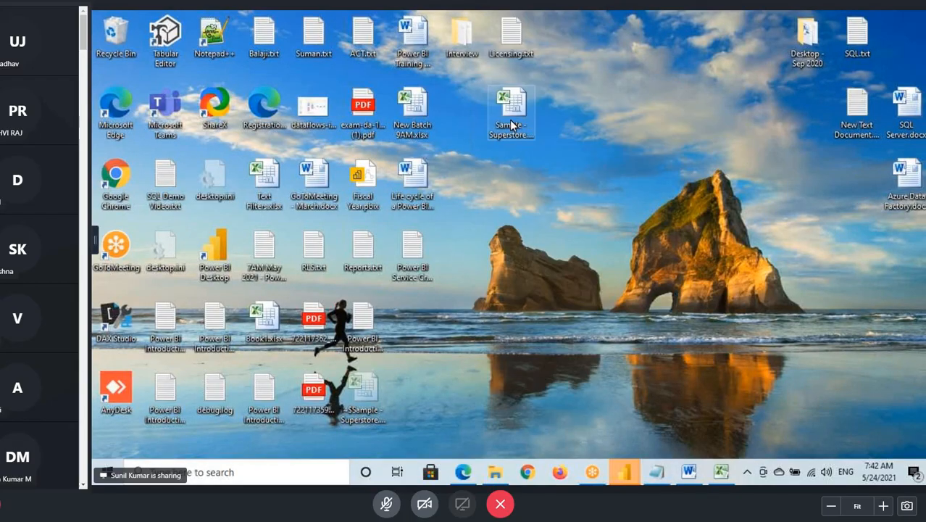
- Annotate the desktop's Sample - Superstore workbook with an arrow and handwritten numbers, and clear the drawing
key("ctrl+2")
mouse_move(536, 120)
left_mouse_down()
mouse_move(674, 75)
mouse_move(649, 117)
left_mouse_up()
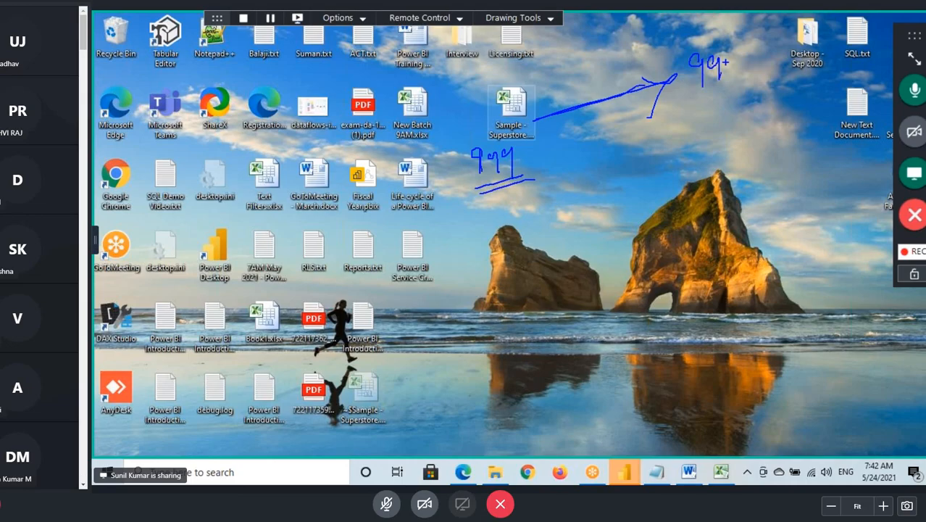
left_click_drag(736, 55, 738, 76)
left_click_drag(747, 42, 748, 55)
mouse_move(740, 88)
left_mouse_down()
mouse_move(688, 100)
mouse_move(761, 36)
mouse_move(659, 80)
mouse_move(770, 32)
left_mouse_up()
key("Escape")
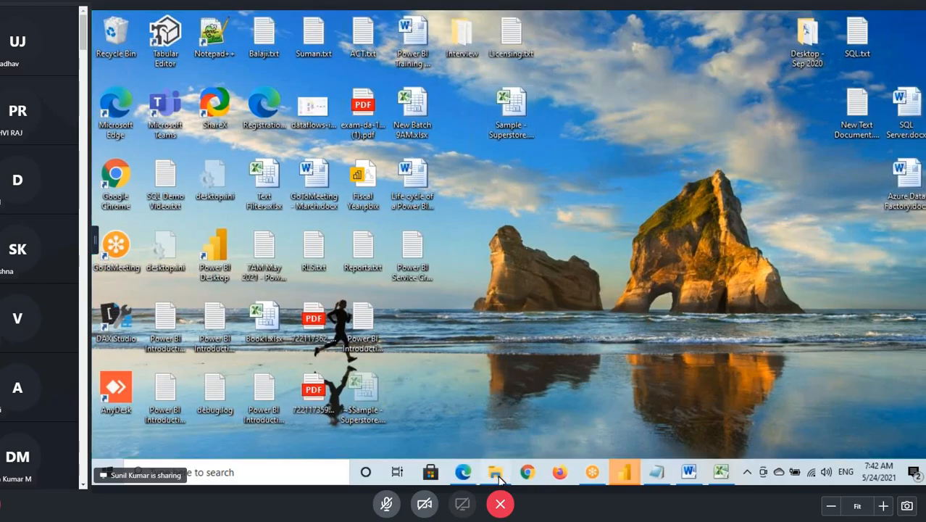
- Browse in File Explorer to Desktop - Sep 2020 > Desktop Backup > Source Files and point out Sample - Superstore.xlsx
left_click(498, 475)
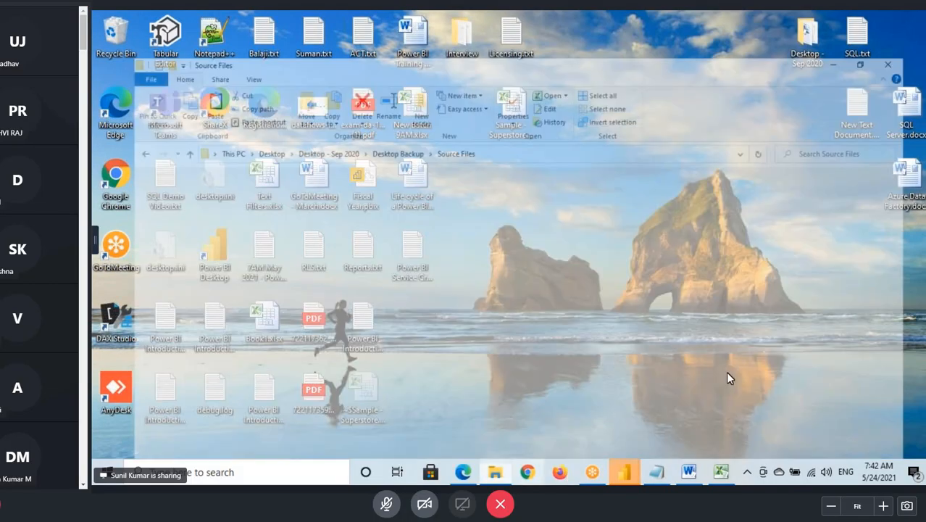
left_click(240, 158)
double_click(240, 158)
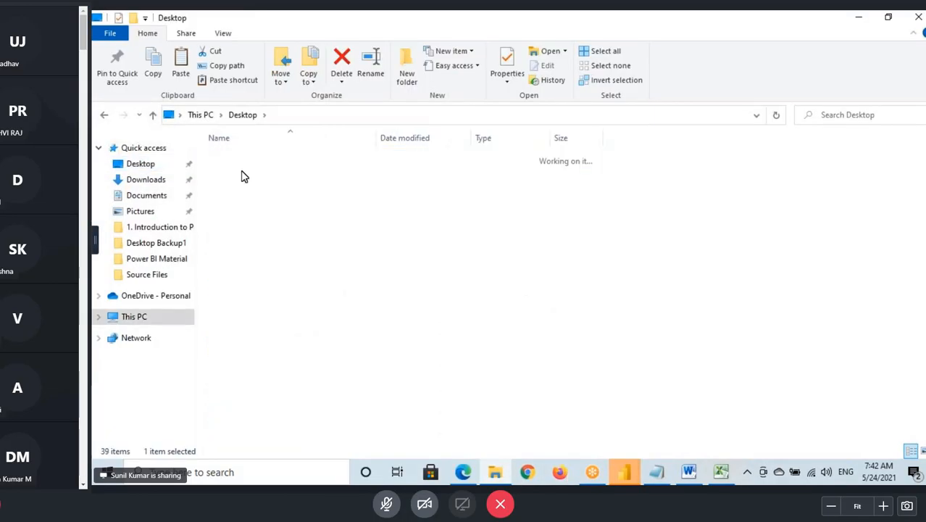
double_click(247, 177)
double_click(239, 184)
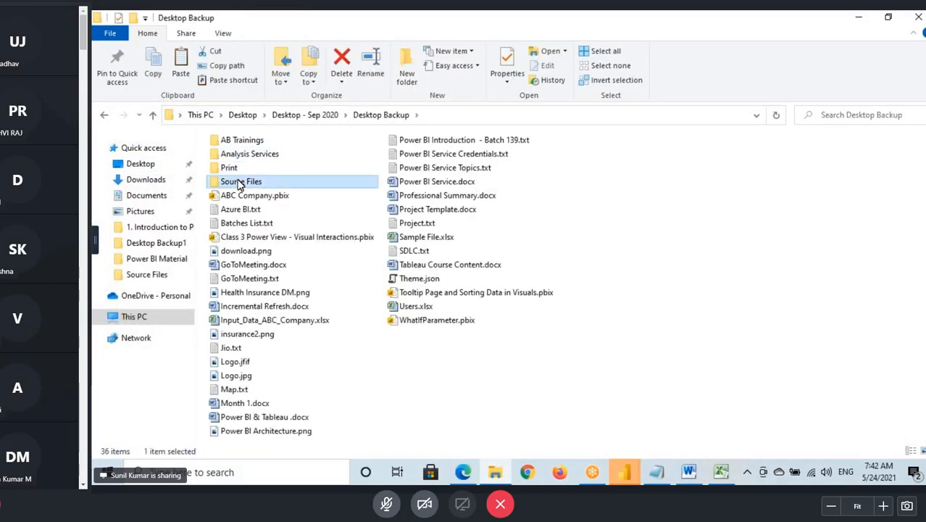
left_click(239, 187)
left_click(508, 119)
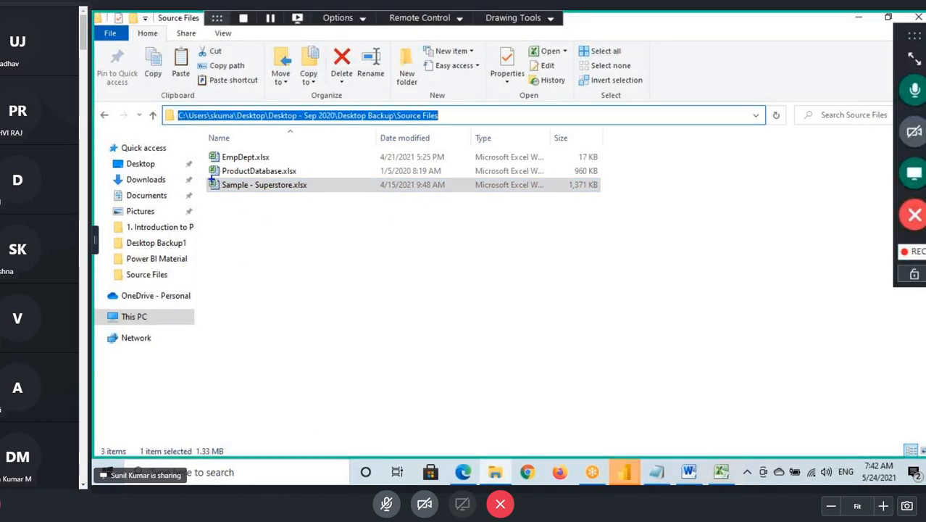
left_click_drag(211, 180, 350, 195)
key("Escape")
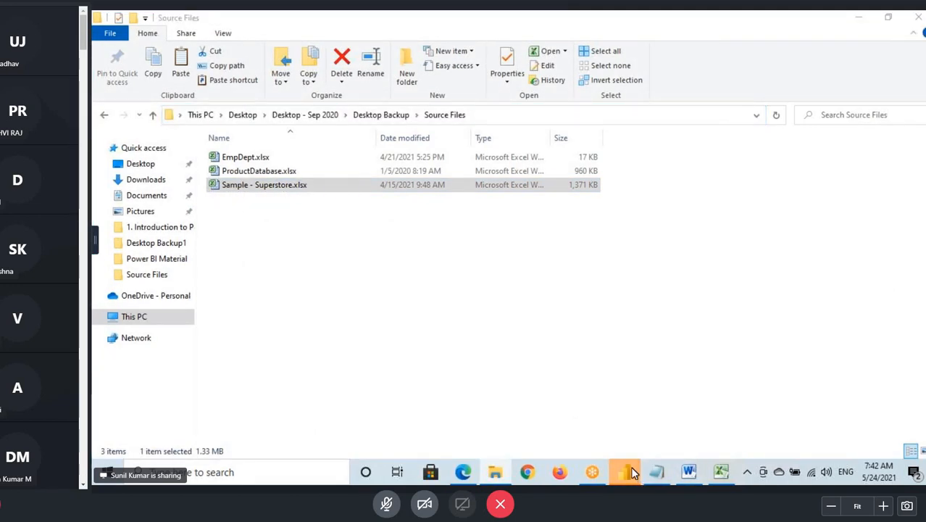
- Switch to the Power BI report for a look and return to the Source Files folder in File Explorer
mouse_move(624, 472)
left_click(647, 420)
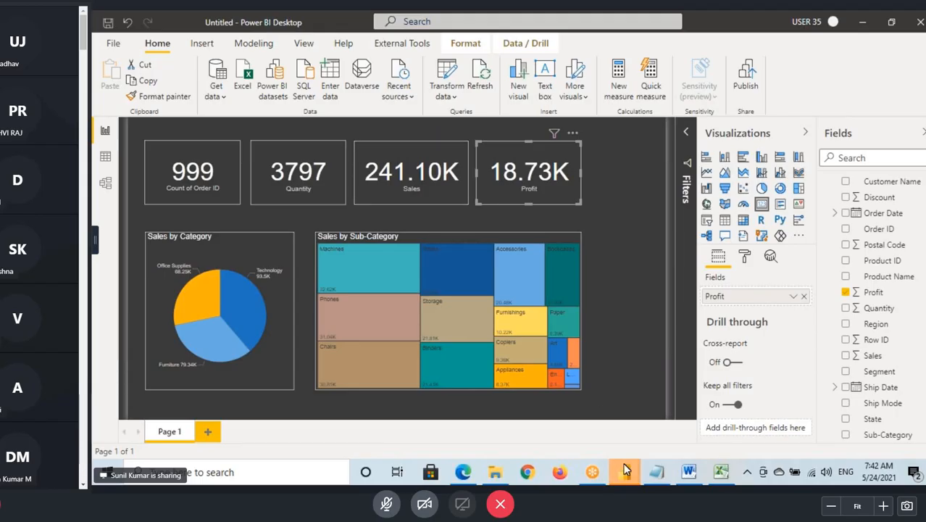
key("super+d")
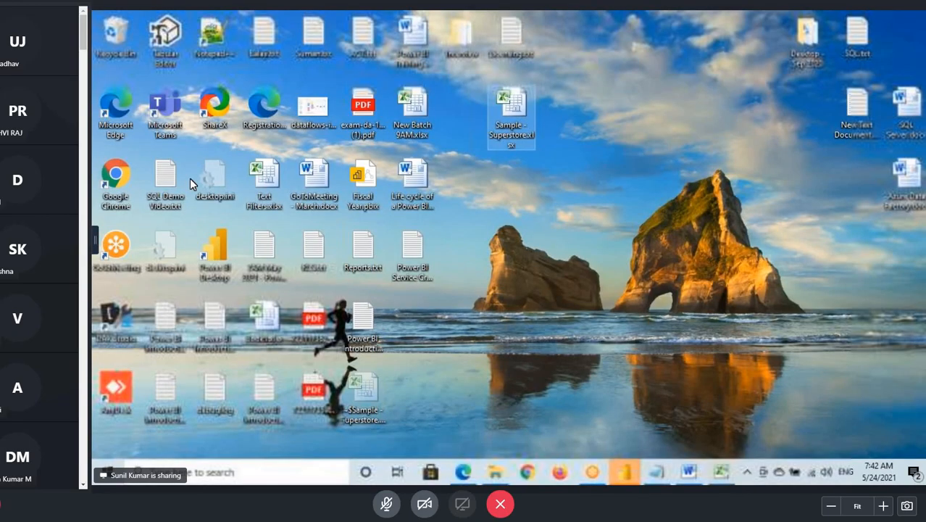
double_click(207, 256)
left_click(497, 480)
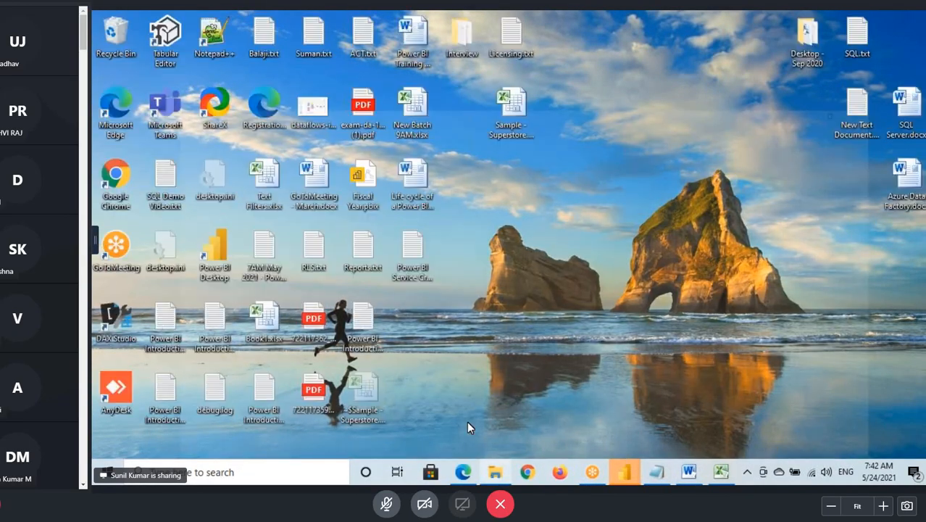
left_click(466, 421)
left_click(305, 120)
- Switch back to the Power BI report and open its data in the Power Query Editor
left_click(625, 471)
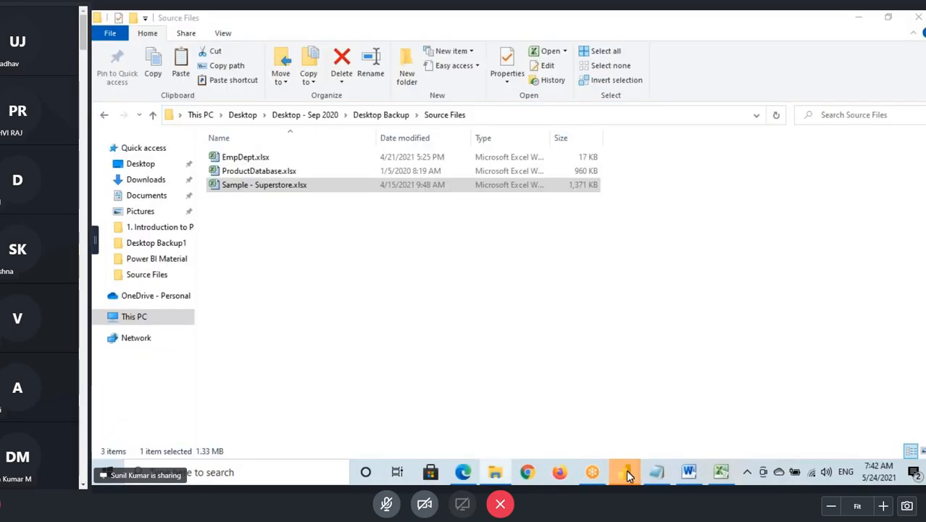
left_click(695, 412)
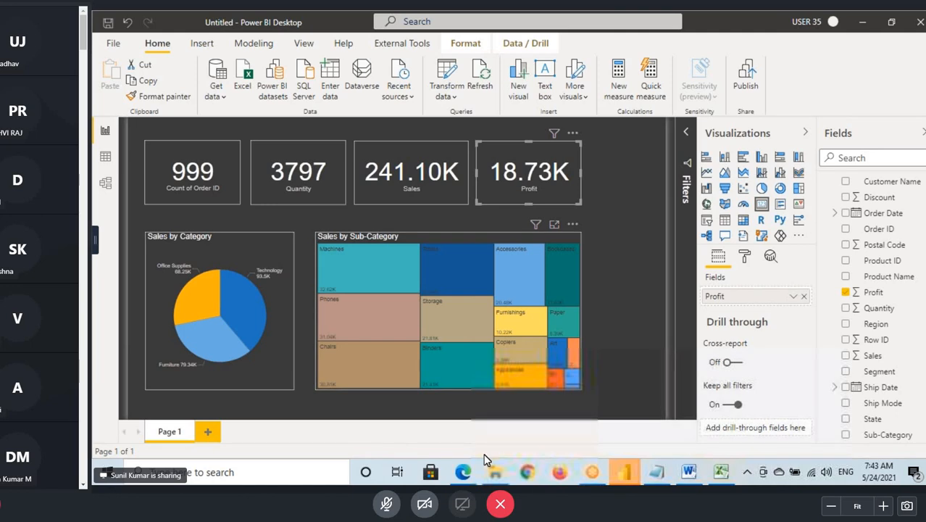
left_click(447, 71)
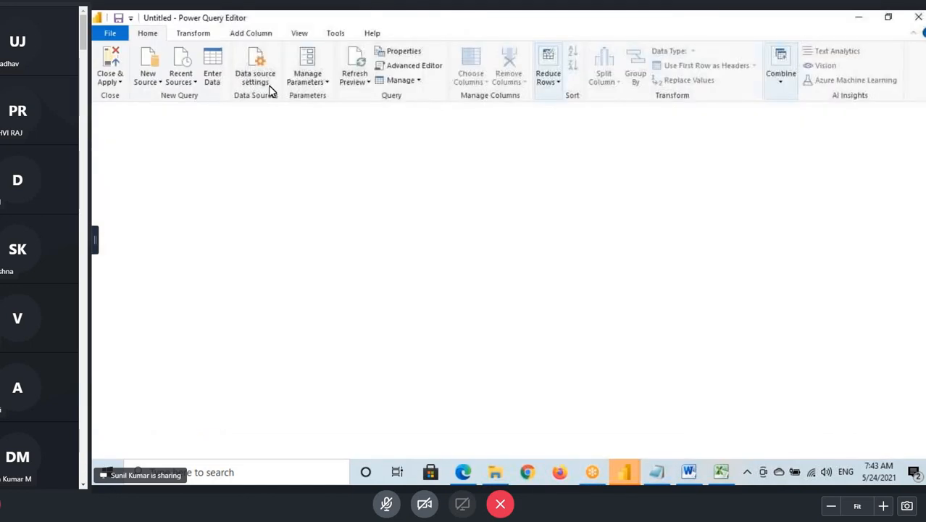
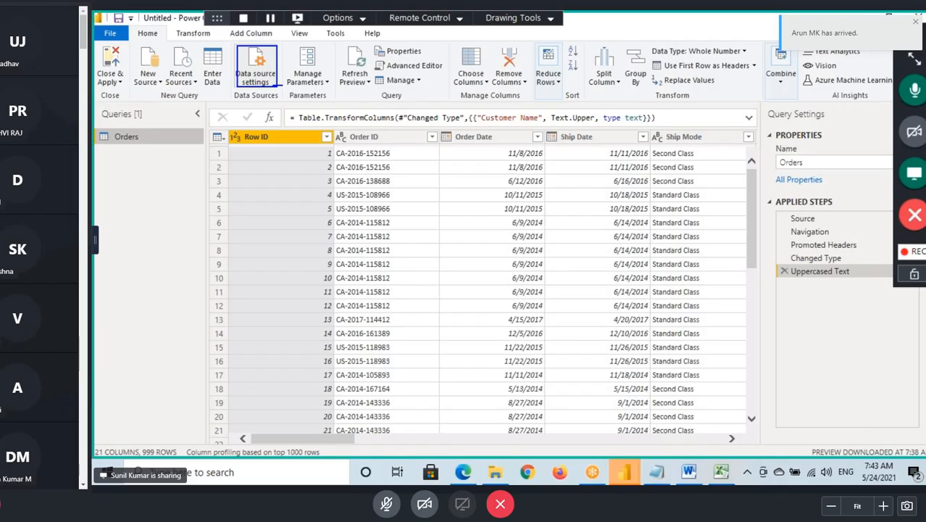
- Open the data source settings and mark the listed desktop workbook's path with a box, underlines and an arrow
left_click(260, 74)
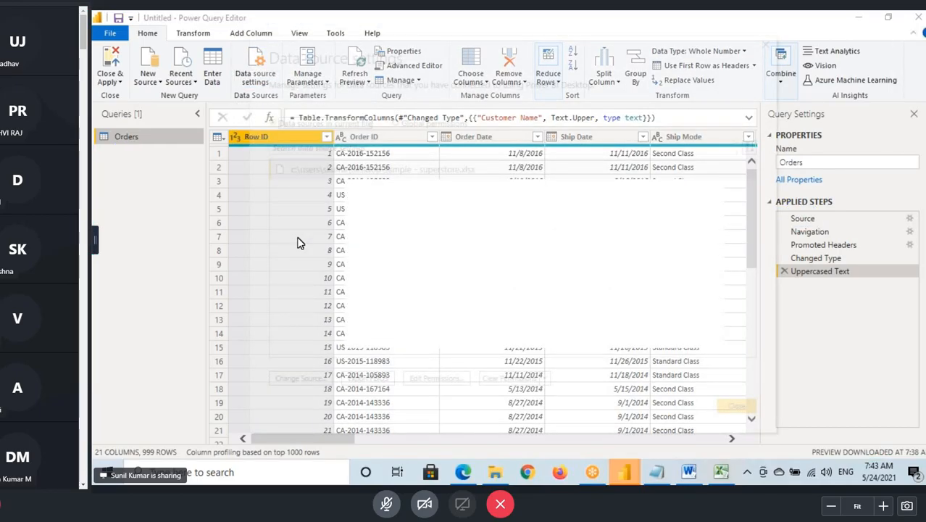
left_click(343, 173)
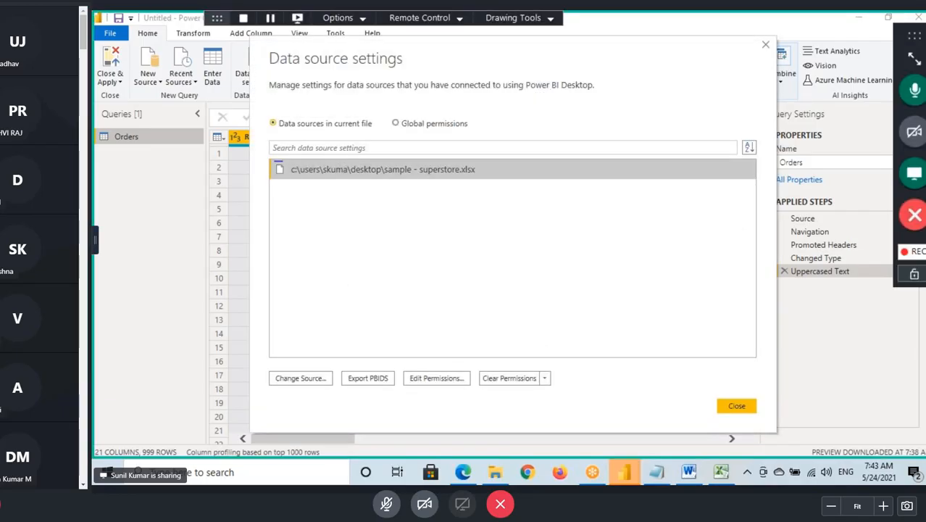
left_click_drag(274, 161, 500, 179)
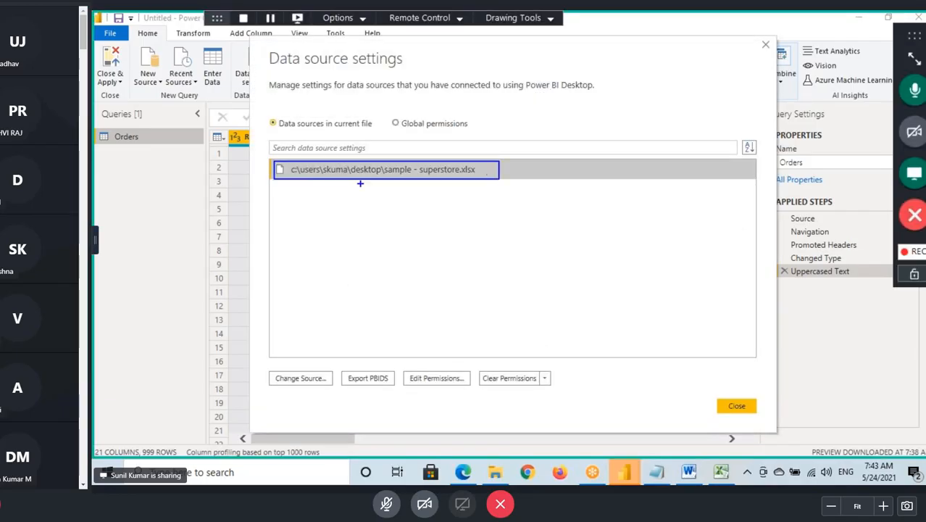
left_click_drag(353, 175, 466, 178)
mouse_move(371, 232)
left_mouse_down()
mouse_move(364, 197)
mouse_move(400, 204)
left_mouse_up()
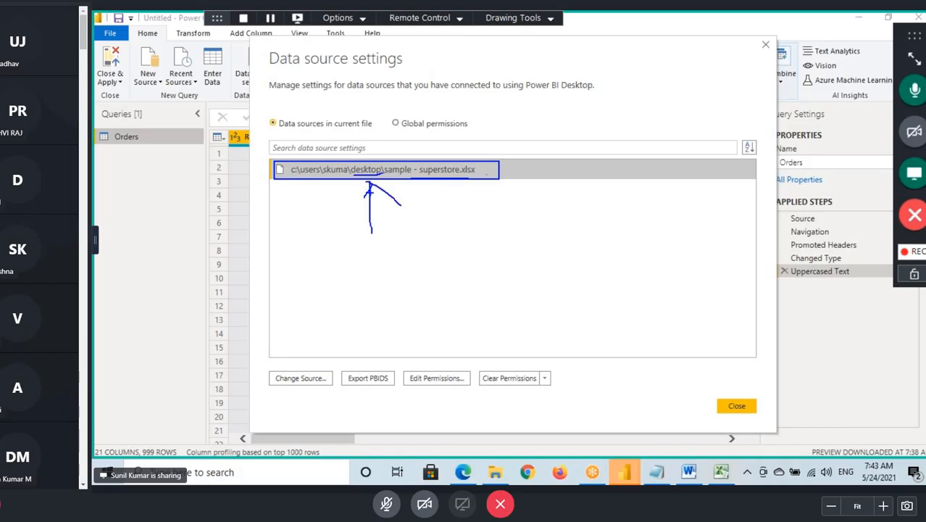
left_click_drag(337, 182, 395, 180)
- Draw a box around Change Source with an arrow up to the workbook path, and clear the drawing
mouse_move(275, 386)
left_mouse_down()
mouse_move(336, 385)
mouse_move(277, 365)
mouse_move(284, 378)
mouse_move(345, 208)
left_mouse_up()
left_click_drag(319, 214, 347, 172)
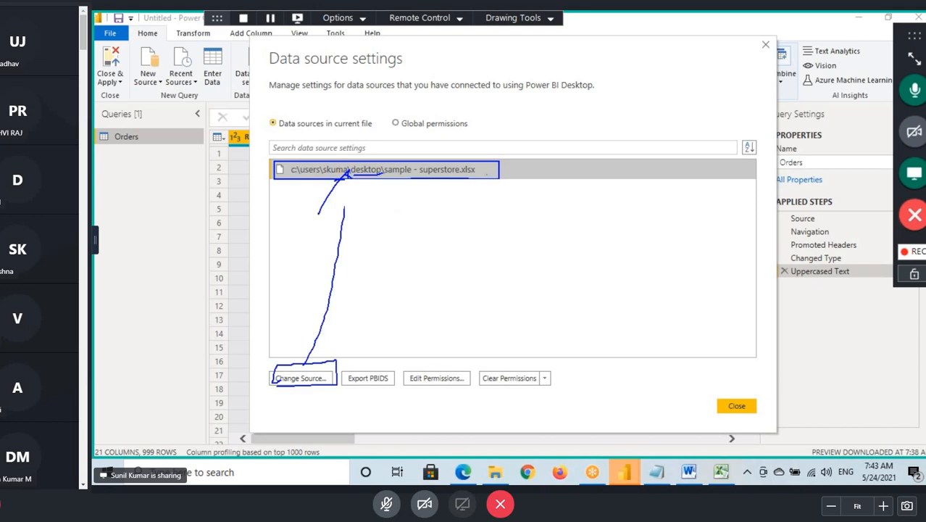
key("Escape")
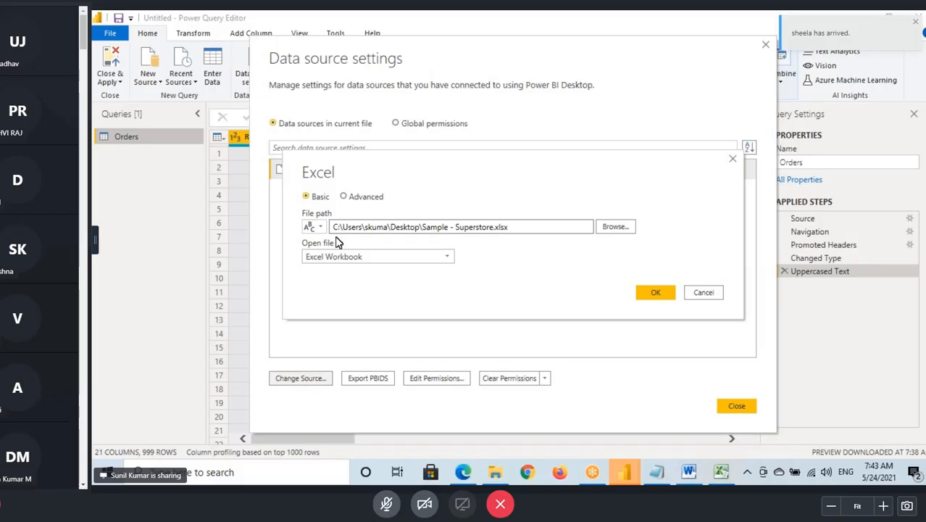
- Highlight the Excel source's file path for changing, and copy the Source Files folder's path from File Explorer
left_click(508, 230)
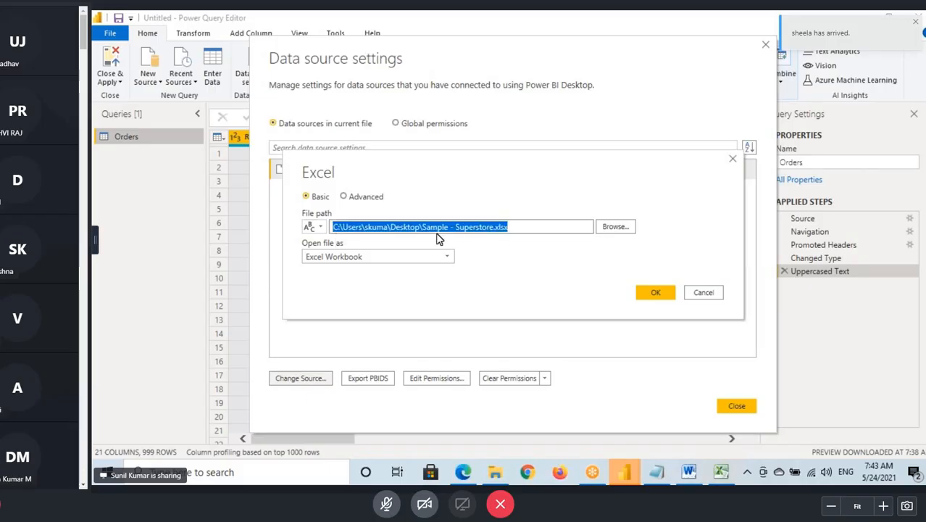
left_click_drag(450, 227, 342, 227)
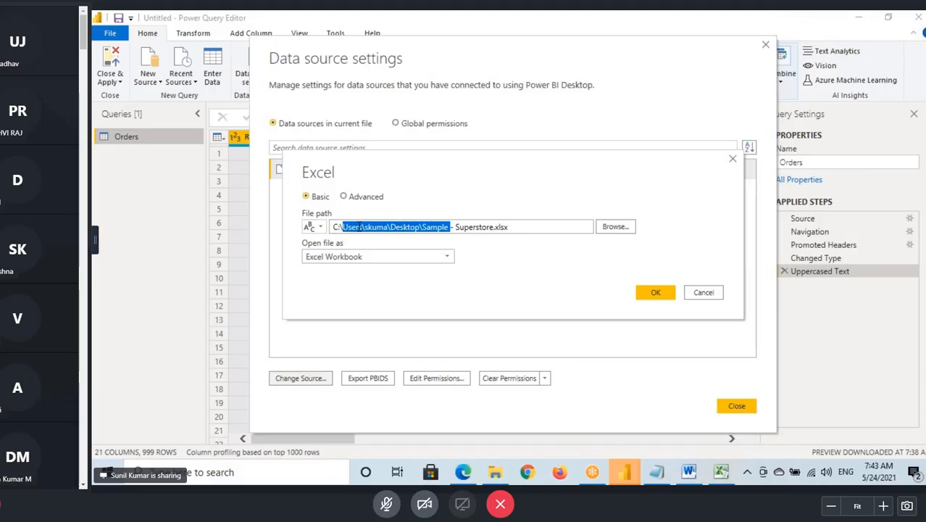
left_click(495, 475)
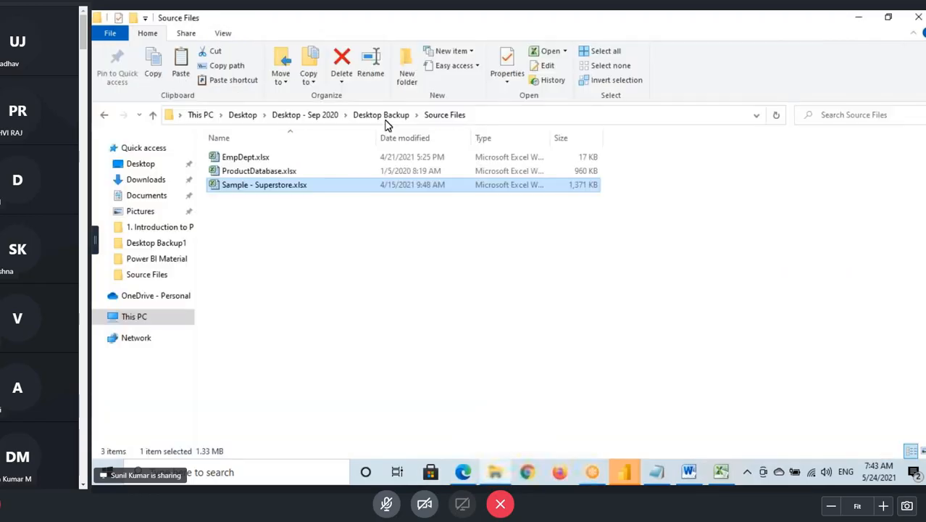
left_click(479, 117)
key("ctrl+c")
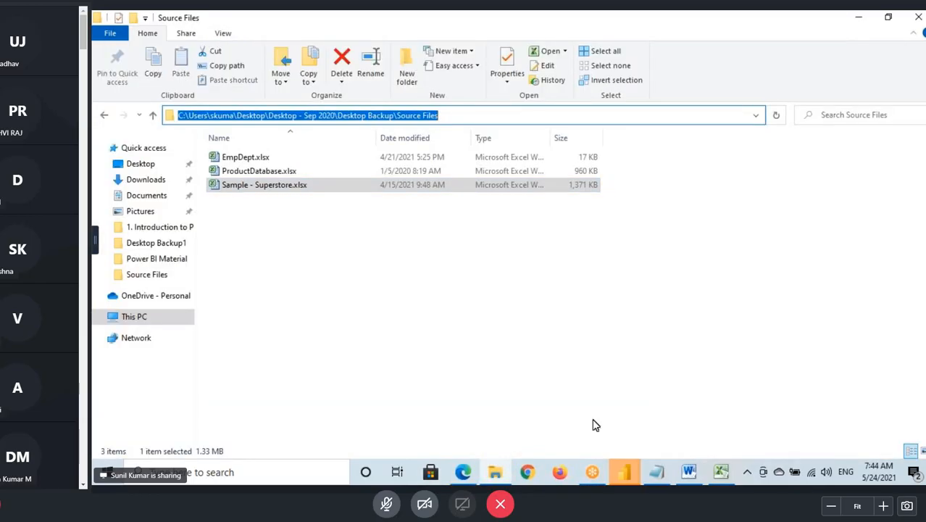
- Return to the Power Query Editor and replace the folder part of the source's file path with the copied Desktop - Sep 2020\Desktop Backup\Source Files path
left_click(627, 474)
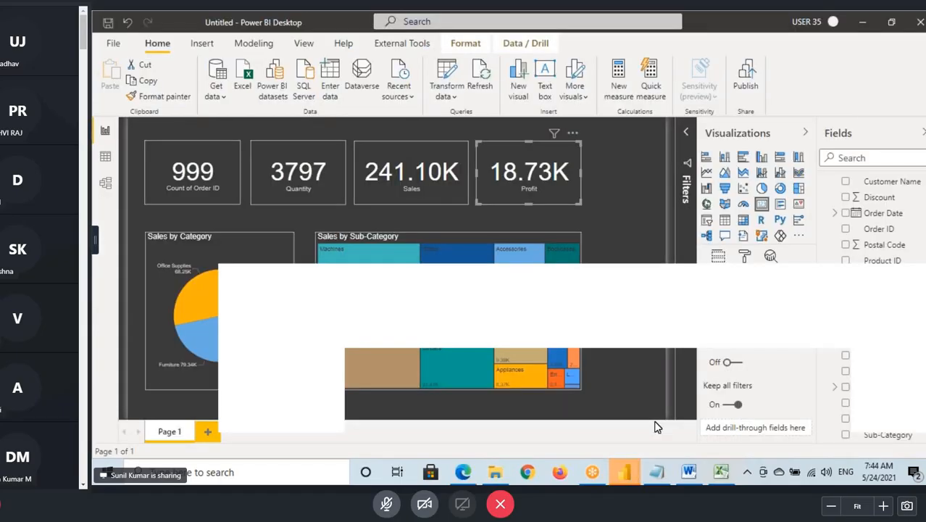
left_click(638, 473)
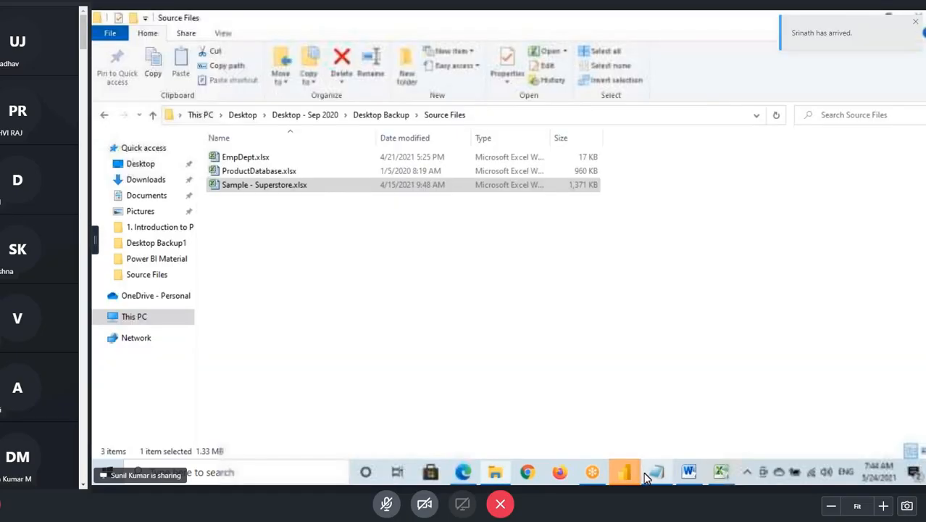
left_click(744, 412)
key("super+d")
right_click(626, 240)
left_click(655, 276)
left_click(750, 432)
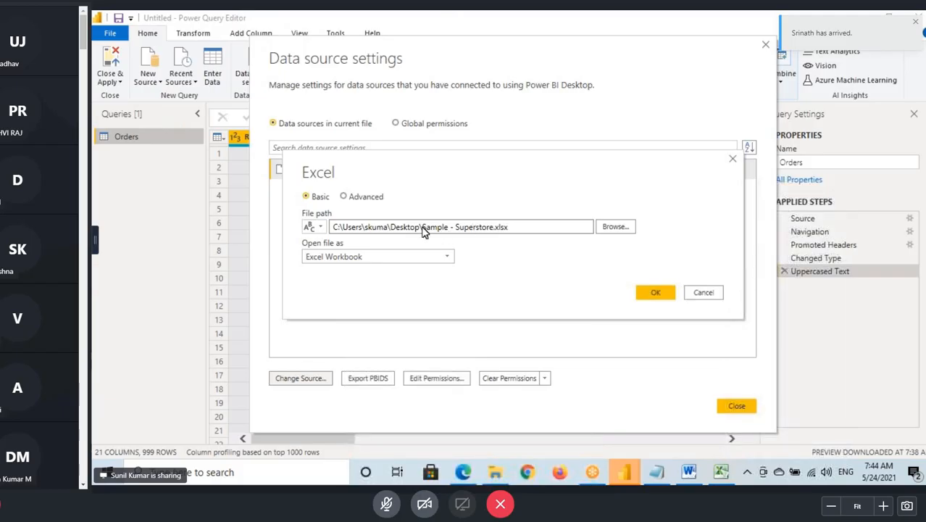
left_click_drag(418, 227, 331, 228)
key("ctrl+v")
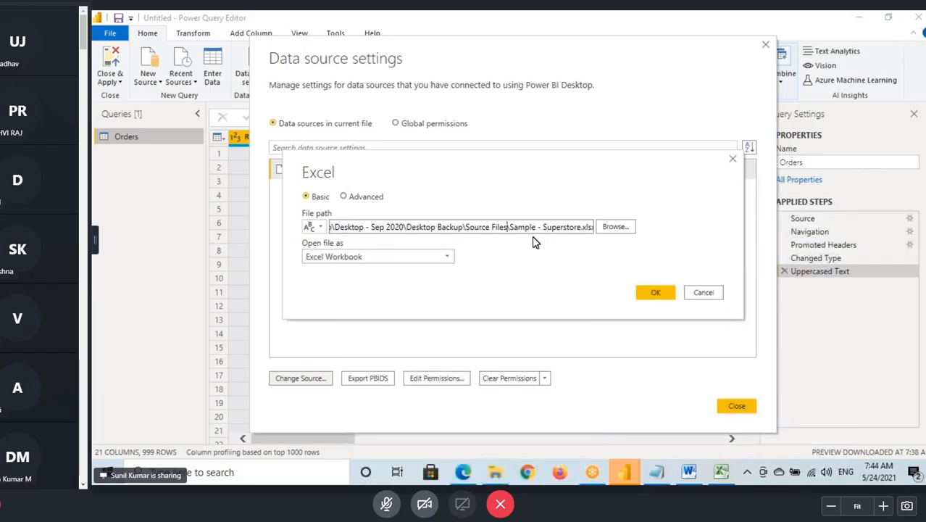
- Check and confirm the new Source Files workbook path, and apply the query changes to the report
left_click_drag(465, 227, 499, 227)
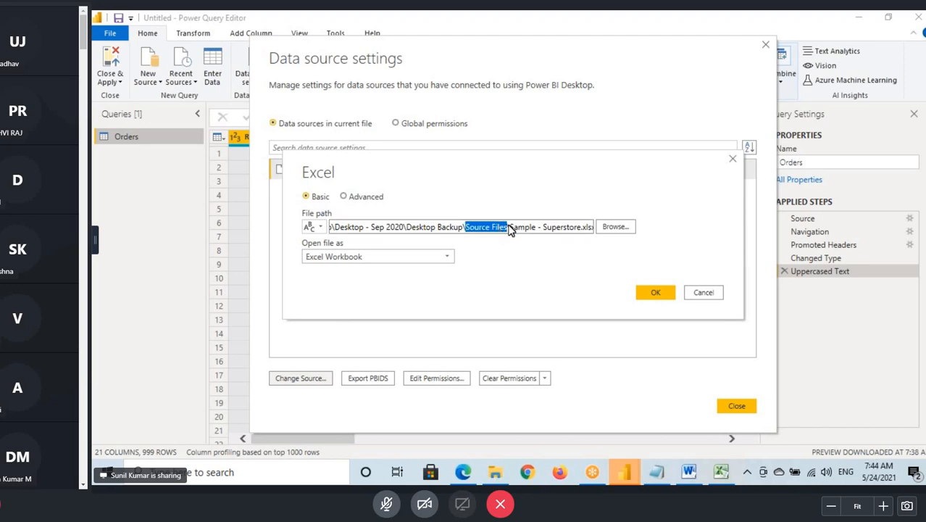
left_click(471, 227)
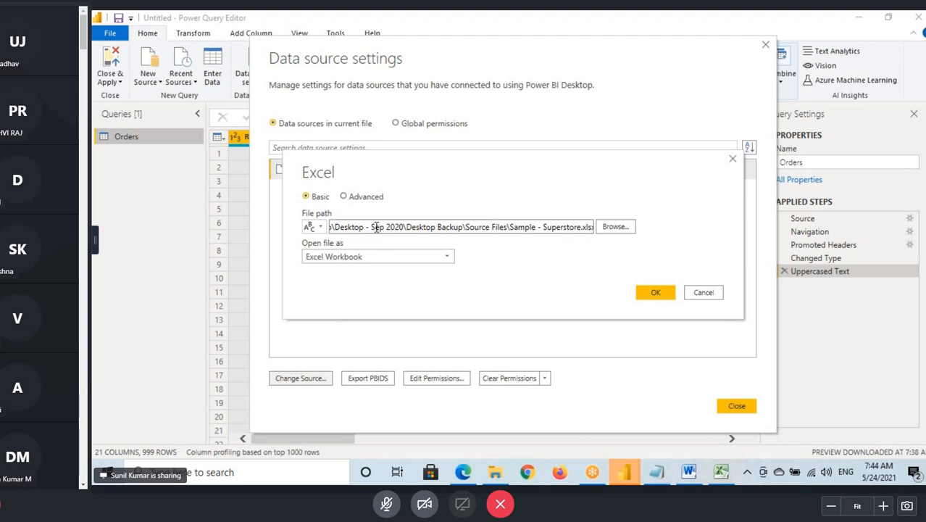
left_click_drag(406, 227, 491, 227)
left_click(666, 299)
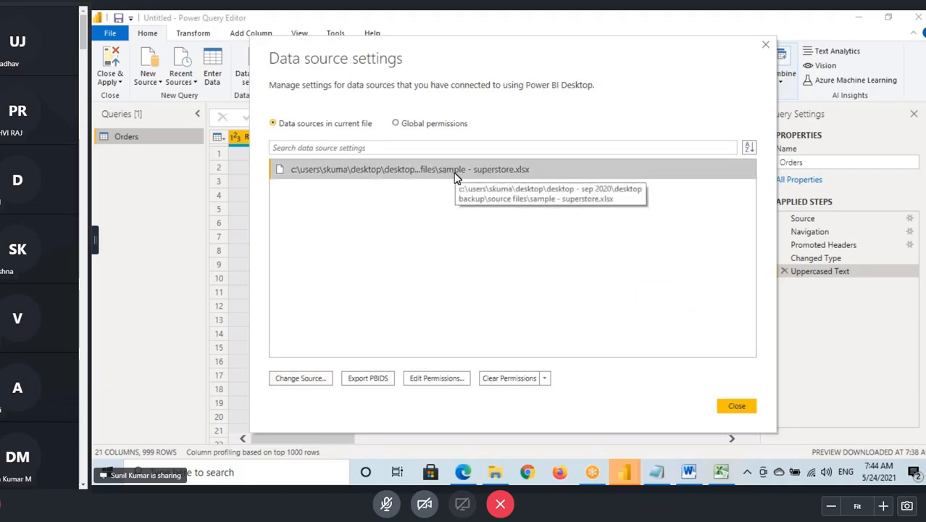
left_click(737, 406)
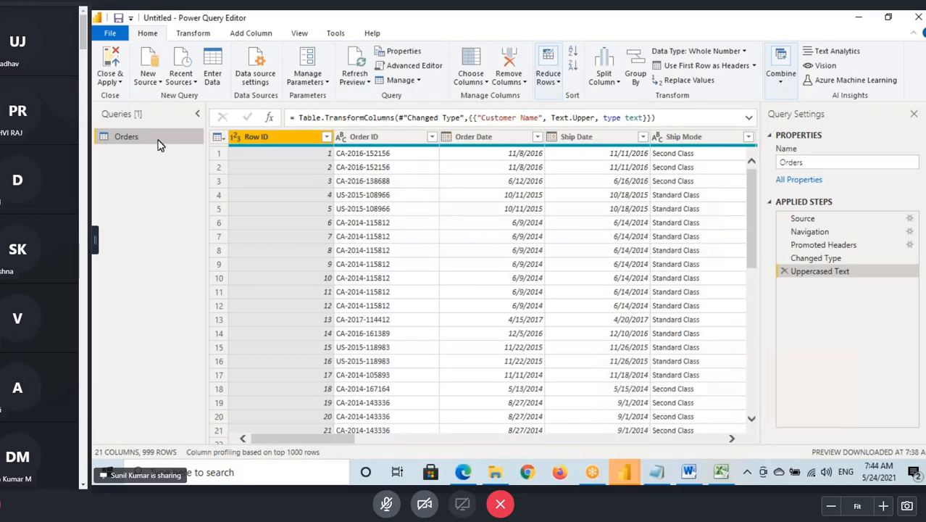
left_click(111, 61)
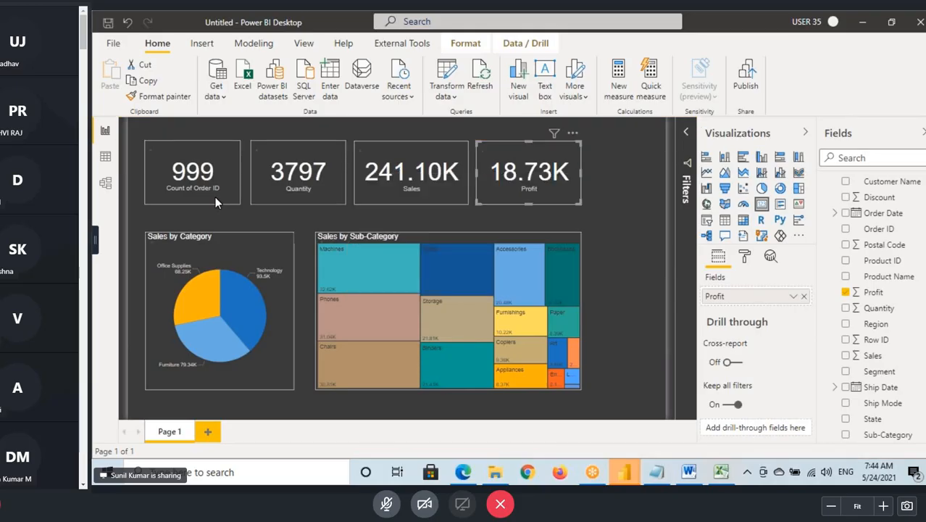
- Examine the refreshed Count of Order ID, Quantity, Sales and Profit cards on the report page
left_click(212, 184)
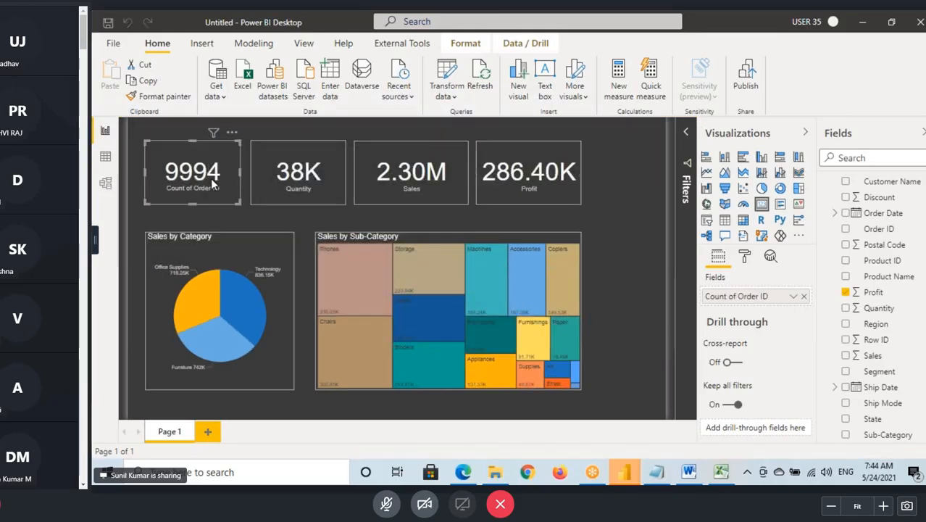
left_click(285, 181)
left_click(213, 175)
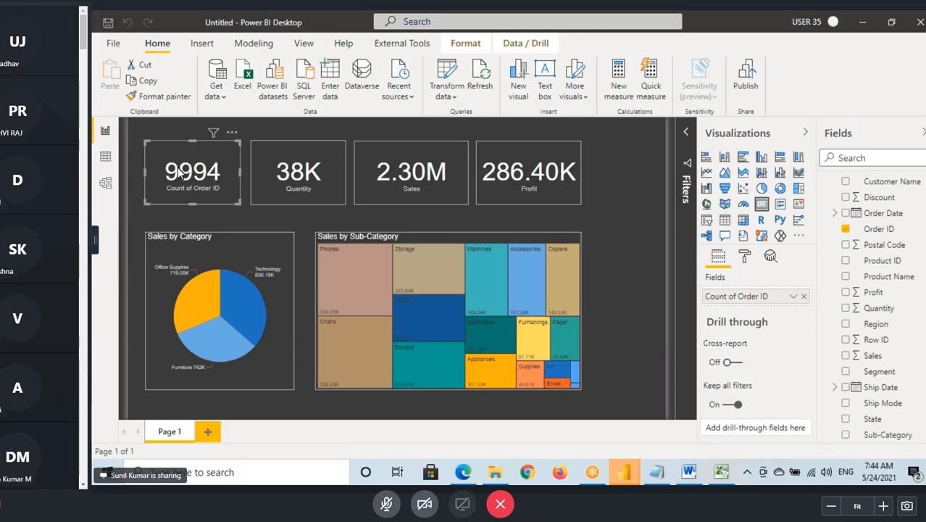
left_click(291, 177)
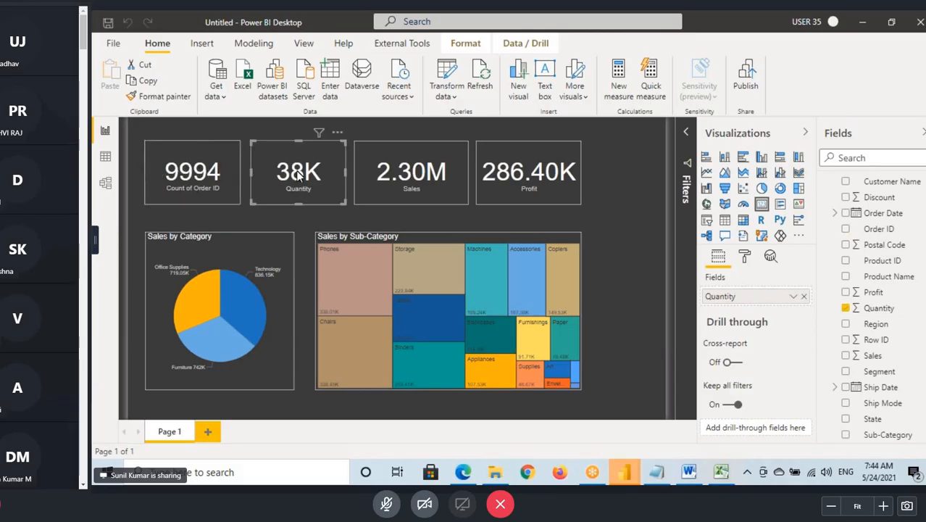
left_click(435, 181)
left_click(527, 185)
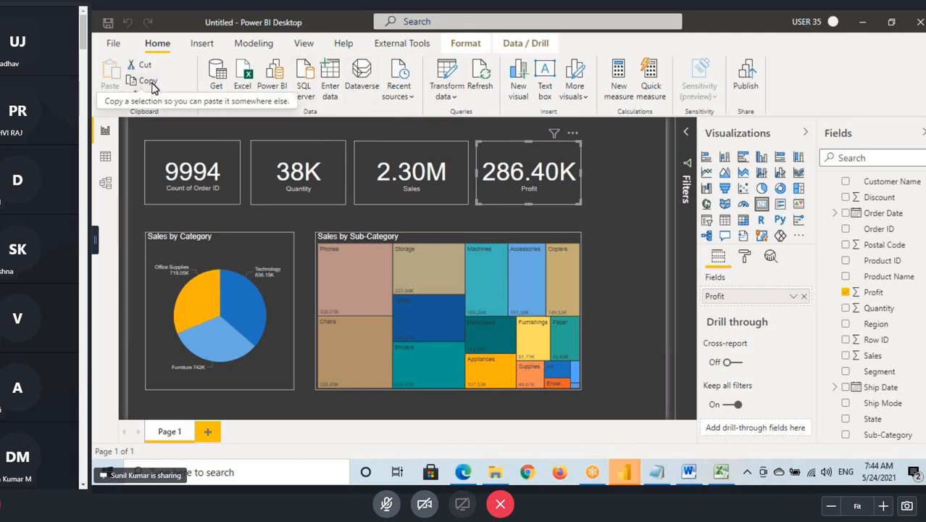
- Point out Data source settings among the Transform data options, and briefly open and close the Power Query Editor
left_click(445, 96)
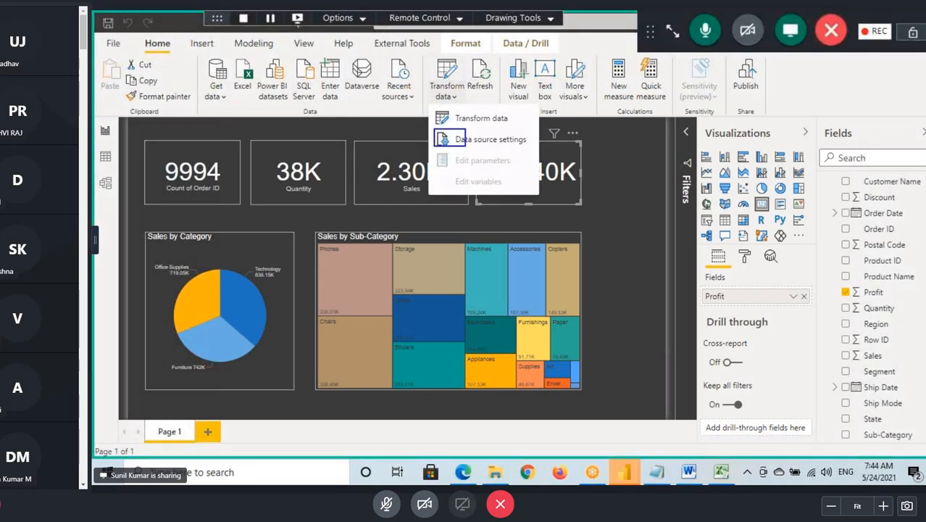
mouse_move(461, 80)
left_mouse_down()
mouse_move(501, 64)
mouse_move(481, 91)
left_mouse_up()
key("Escape")
left_click(445, 77)
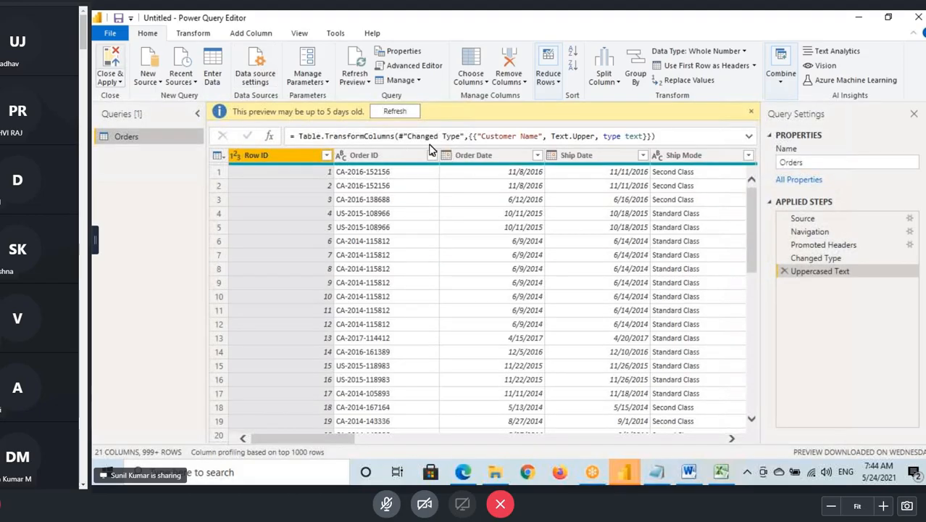
key("alt+F4")
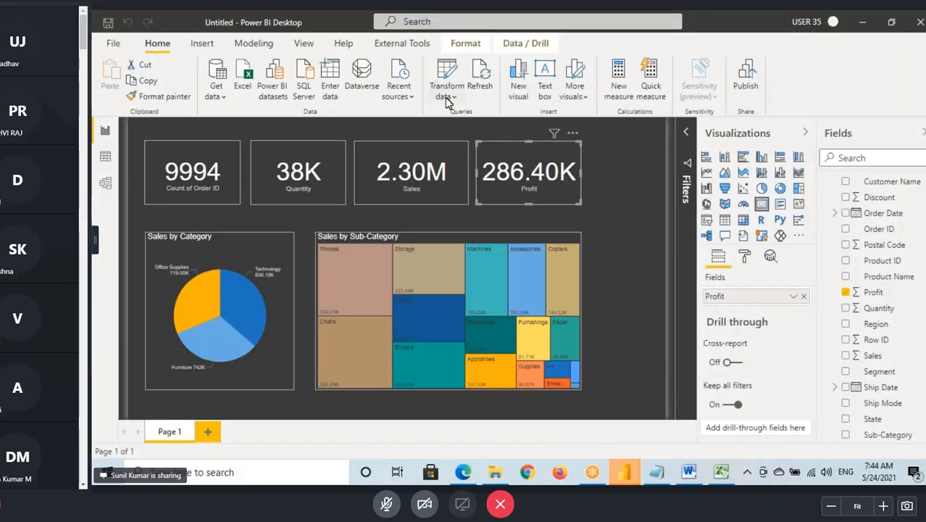
- Reopen the data source settings from the report and shorten the Excel source's file path to Desktop\Sample - Superstore.xlsx
left_click(446, 98)
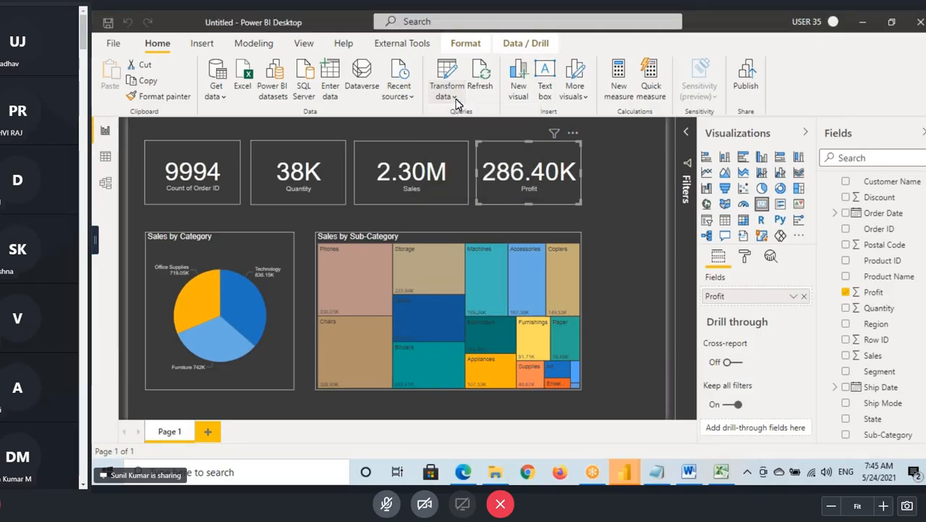
left_click(469, 142)
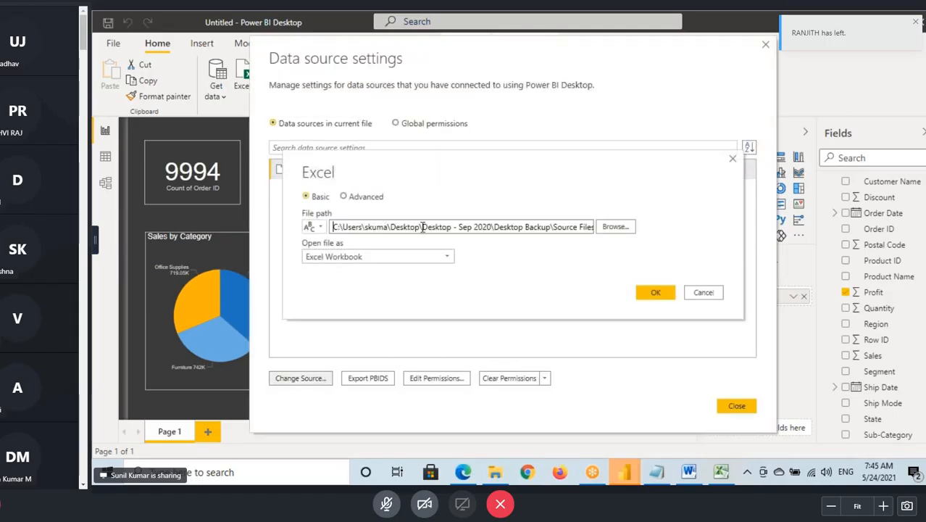
left_click_drag(423, 227, 556, 237)
left_click(422, 226)
key("Delete")
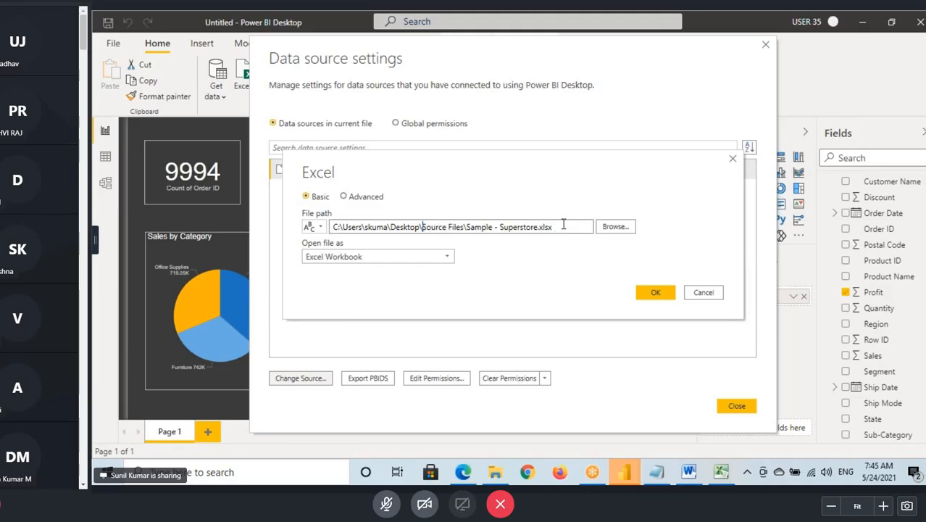
left_click_drag(423, 227, 466, 227)
key("Delete")
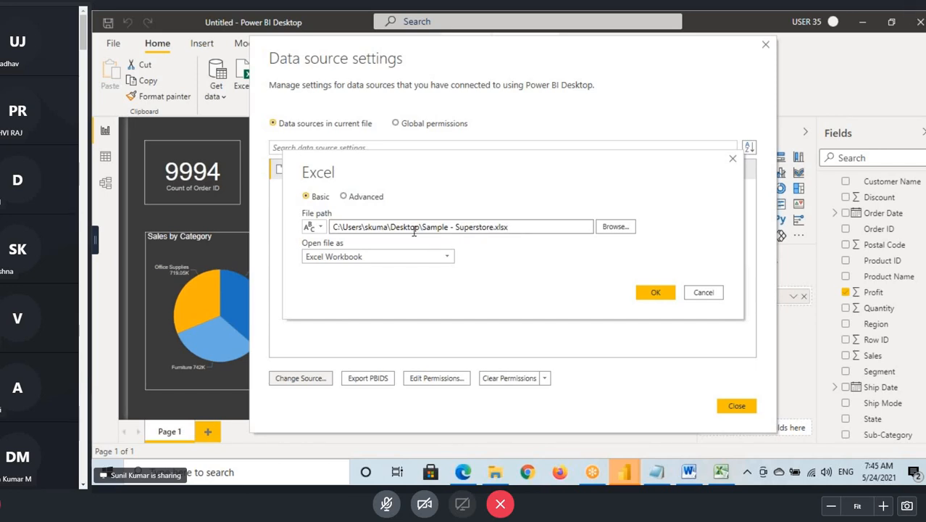
left_click_drag(421, 228, 528, 228)
left_click(405, 264)
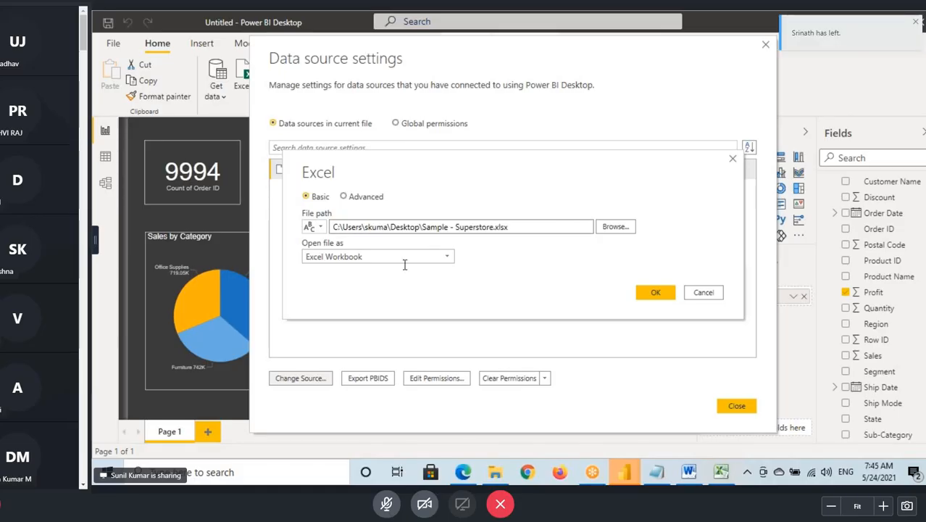
- Close the data source settings and apply the pending query changes, checking the Quantity card
key("alt+Tab")
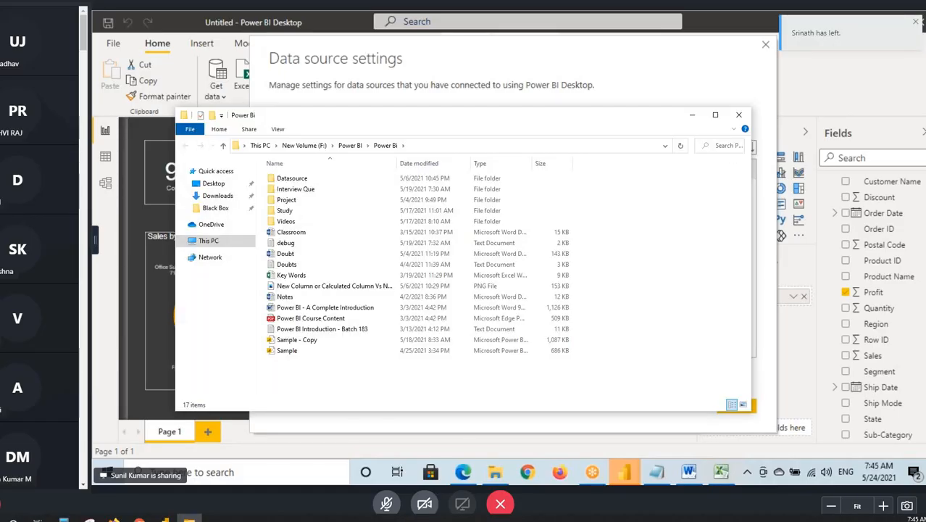
left_click(738, 412)
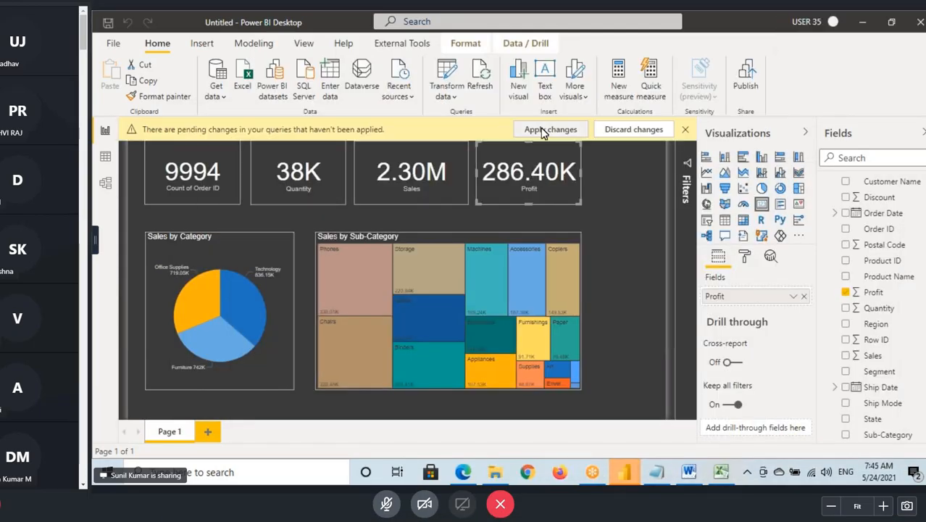
left_click(548, 129)
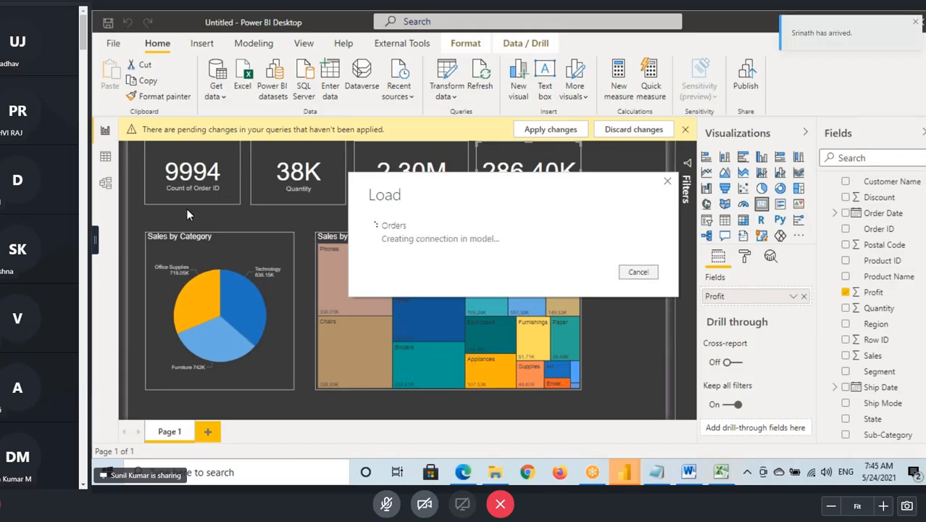
left_click(285, 185)
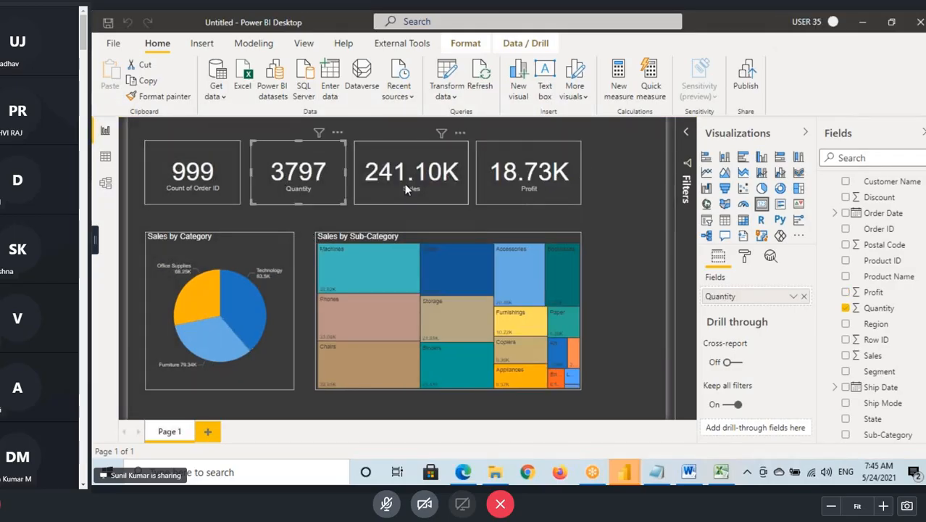
- Check the Profit card and the report's visuals, and copy the Source Files folder path from File Explorer before returning to the report
left_click(528, 178)
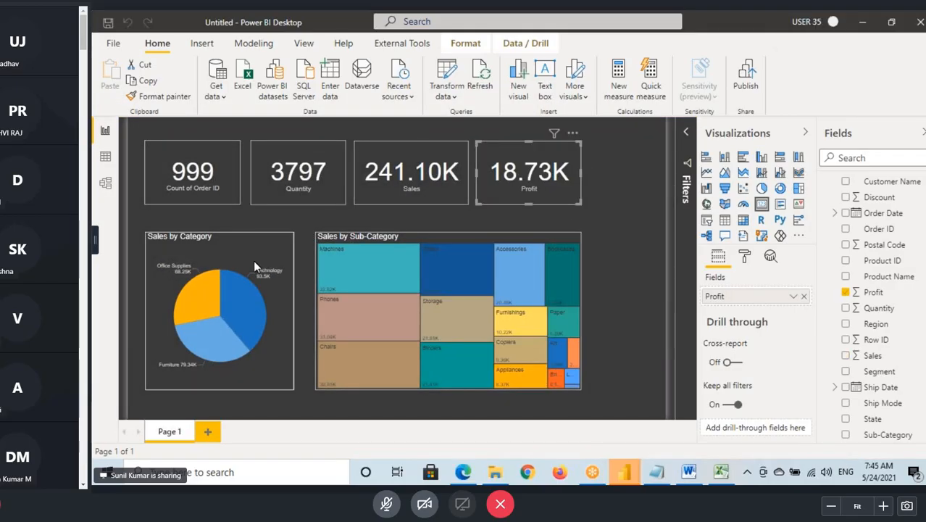
left_click_drag(134, 135, 635, 416)
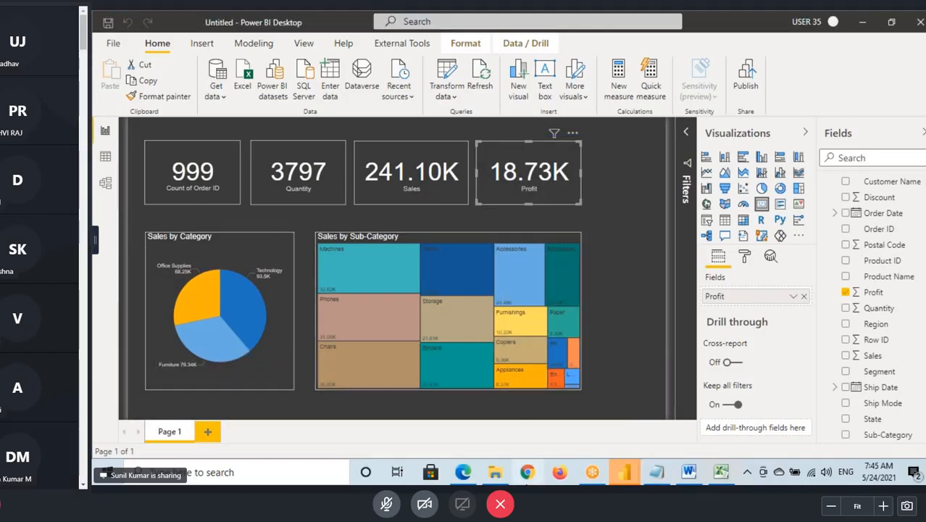
left_click(505, 473)
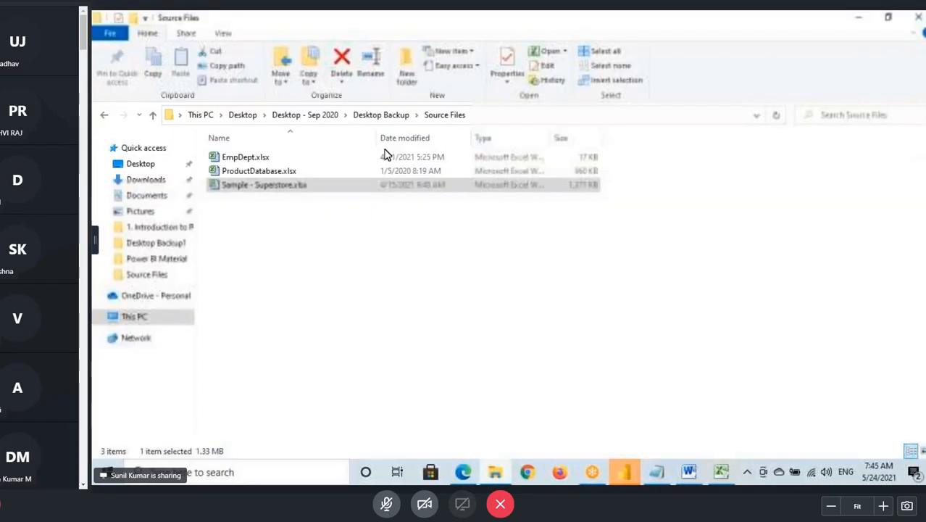
left_click(491, 120)
left_click(628, 475)
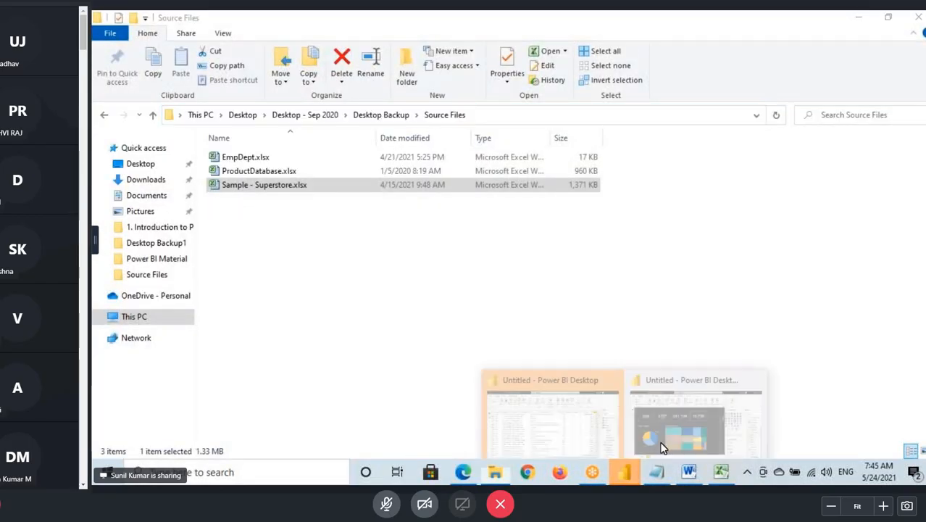
left_click(661, 447)
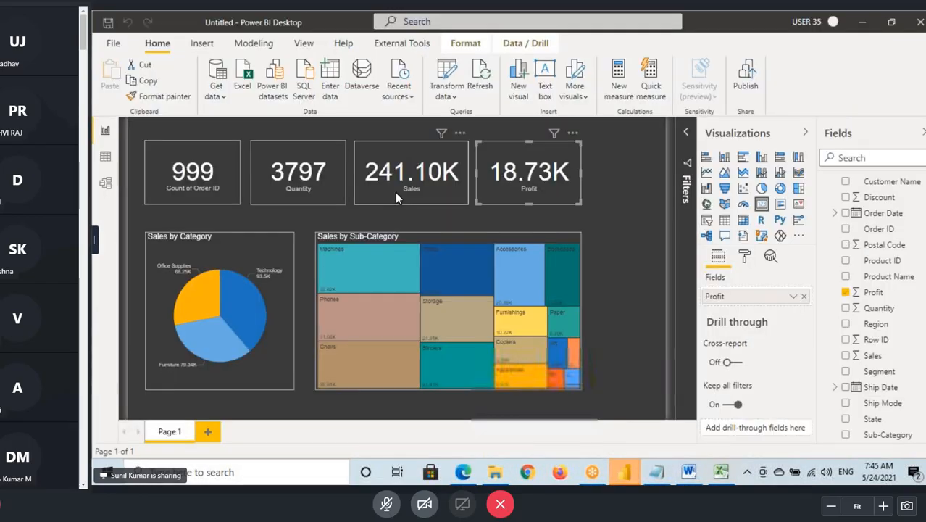
left_click(446, 91)
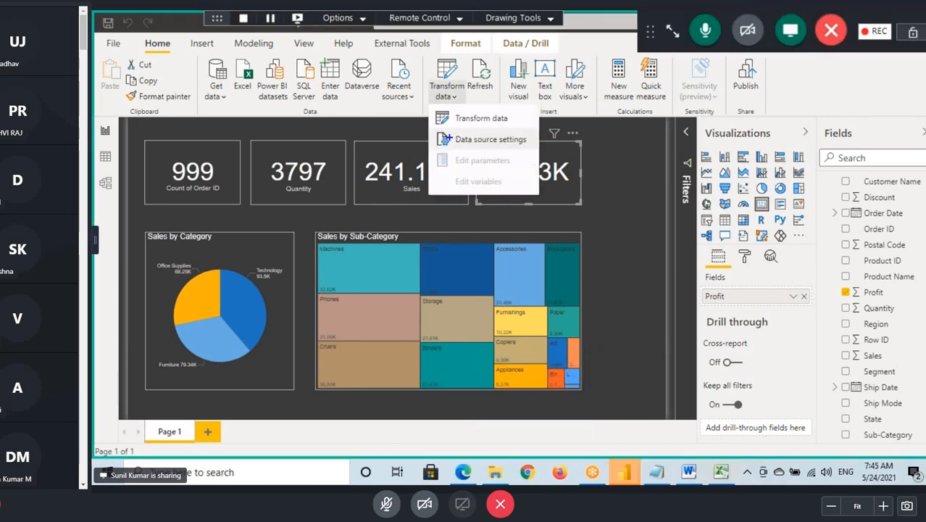
left_click_drag(536, 135, 600, 122)
key("Escape")
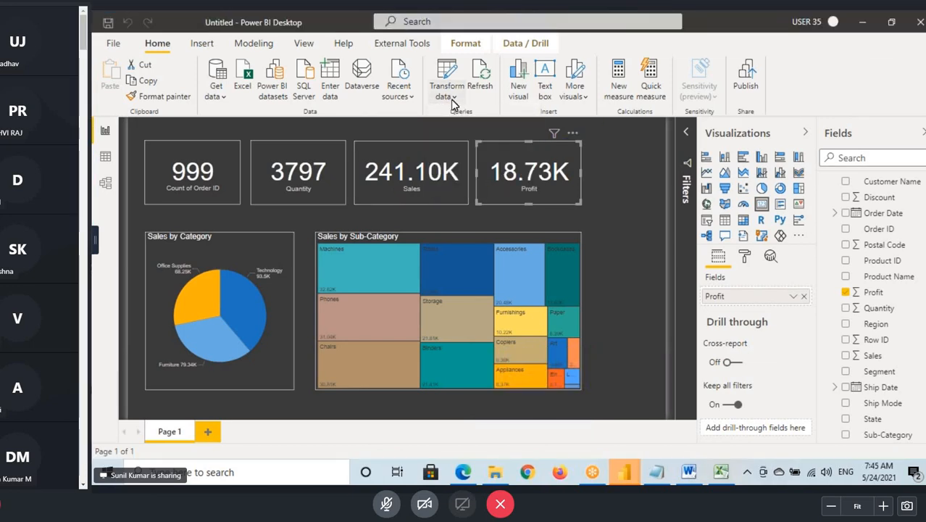
- In the data source settings, point the Excel source to Sample - Superstore.xlsx in the copied Source Files folder and apply the pending query changes
left_click(451, 98)
left_click(485, 203)
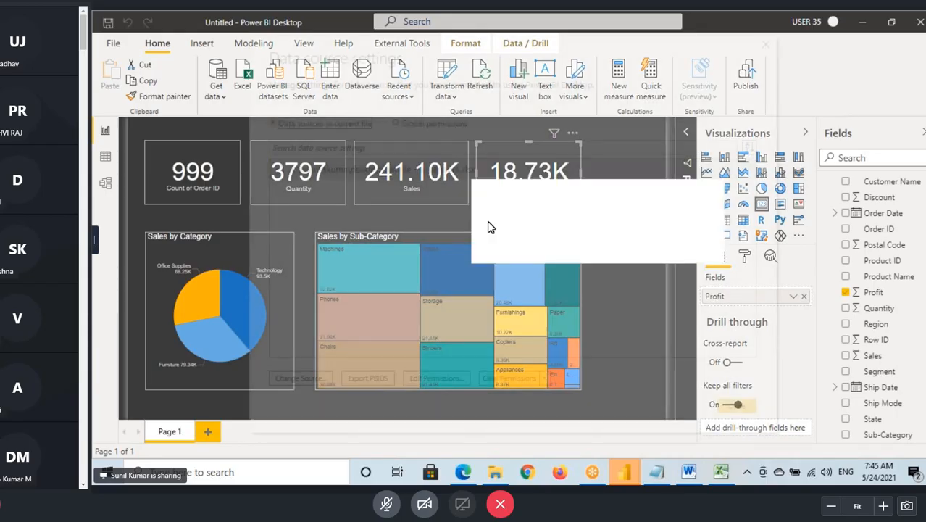
left_click(303, 378)
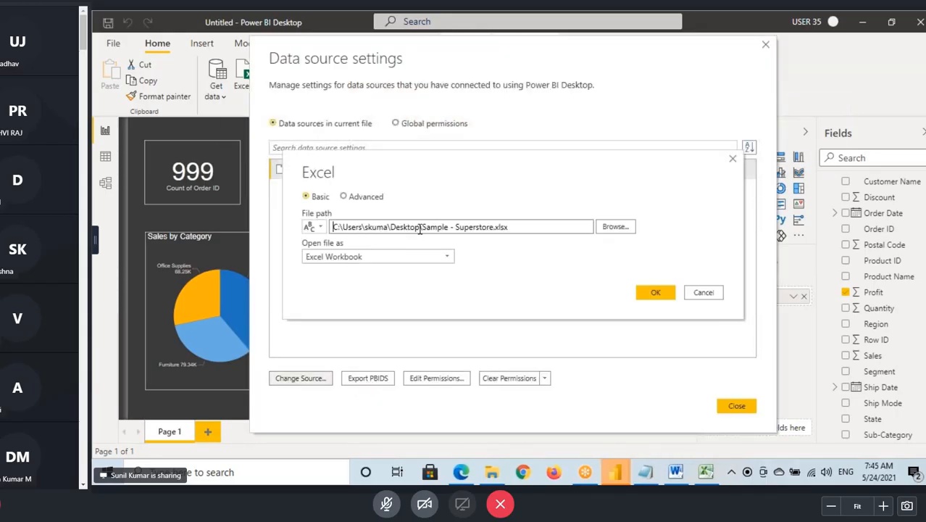
left_click_drag(421, 227, 390, 226)
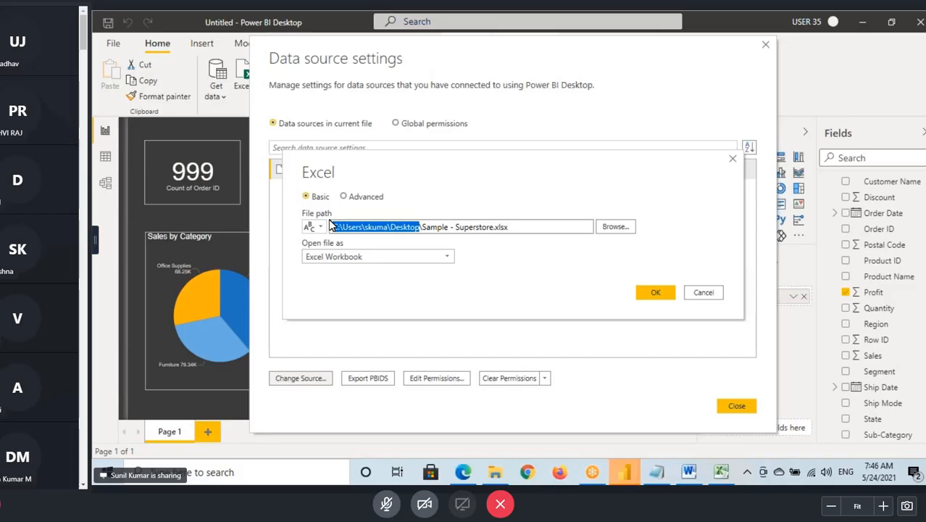
key("ctrl+v")
left_click(655, 292)
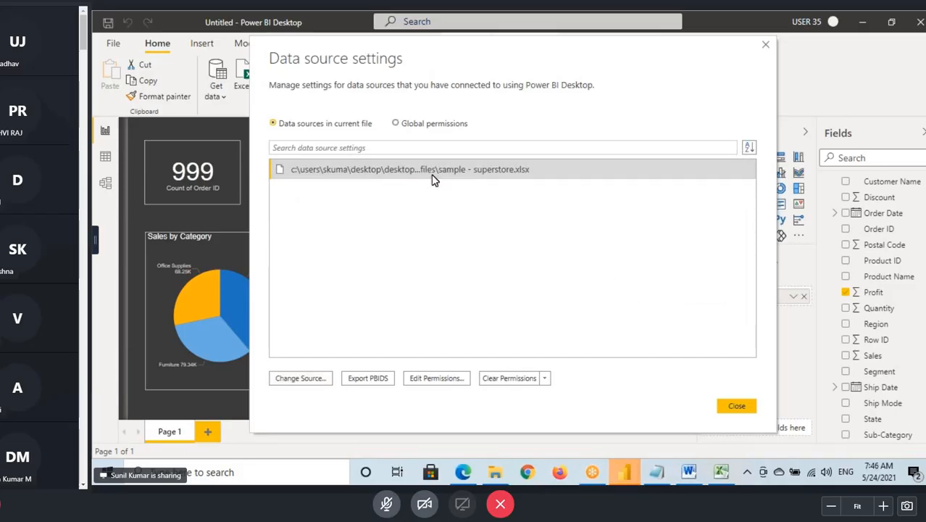
left_click(736, 407)
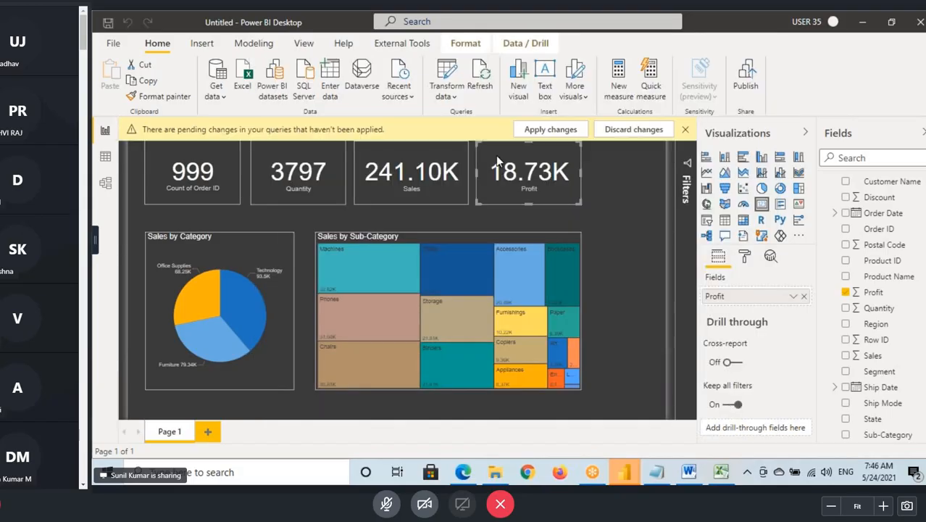
left_click(559, 137)
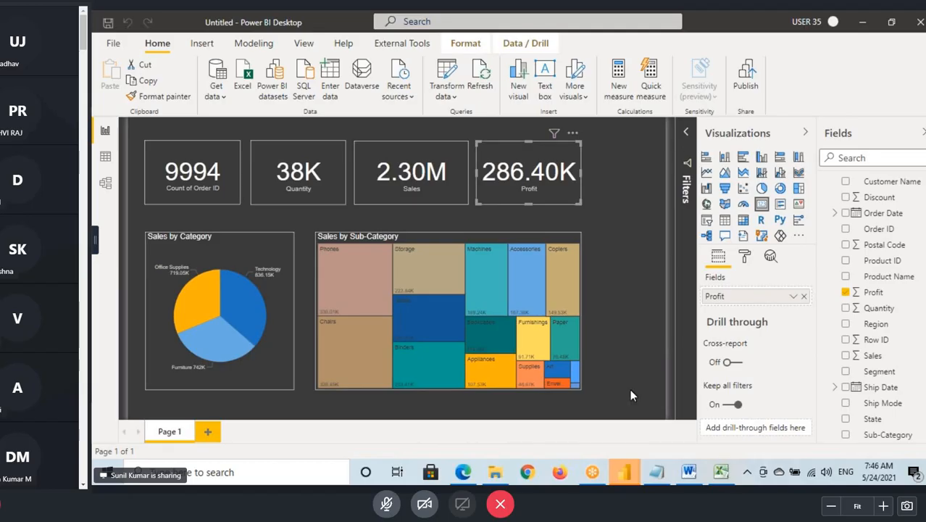
- Switch to the Notepad notes and begin the Data Source Settings definition by repeating the term after the dash
key("alt+Tab")
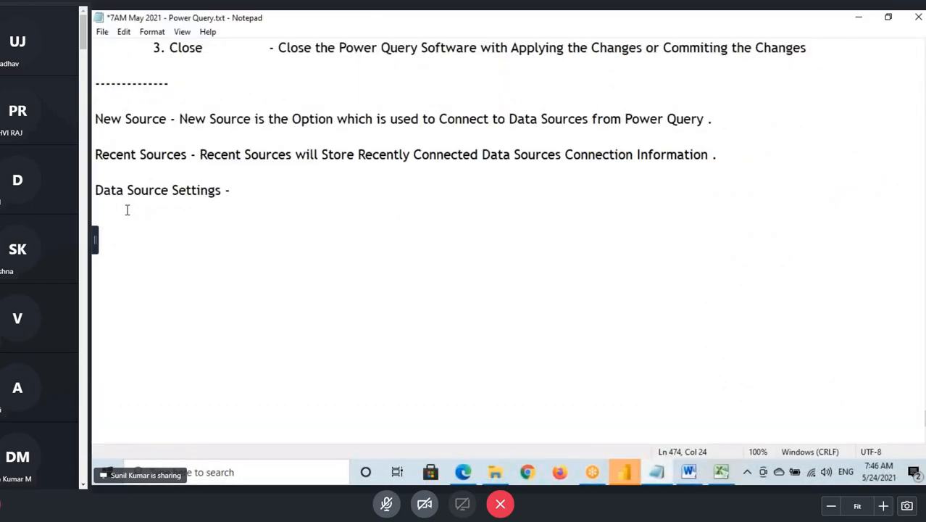
left_click_drag(95, 190, 223, 190)
key("ctrl+c")
left_click(254, 194)
key("ctrl+v")
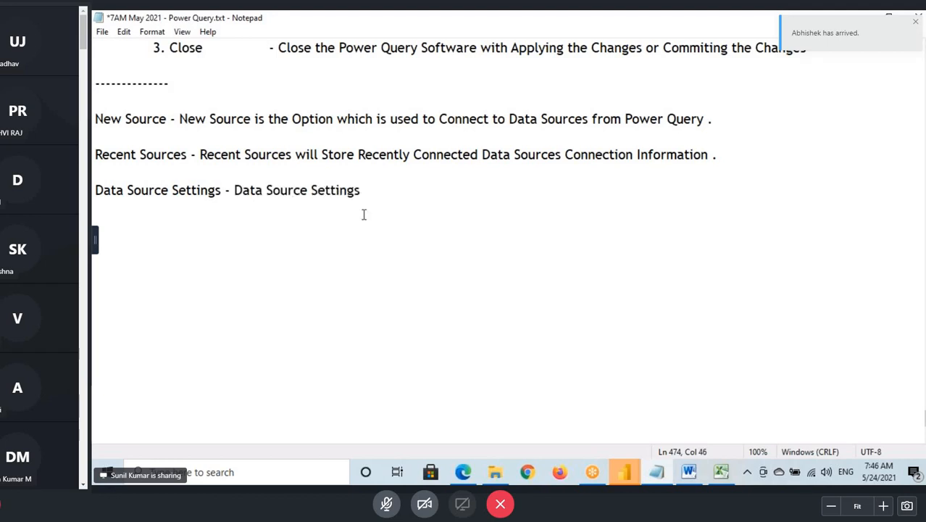
- Complete the definition with "is used to Change Source Connection Information" and save the notes
type("is used to Change ")
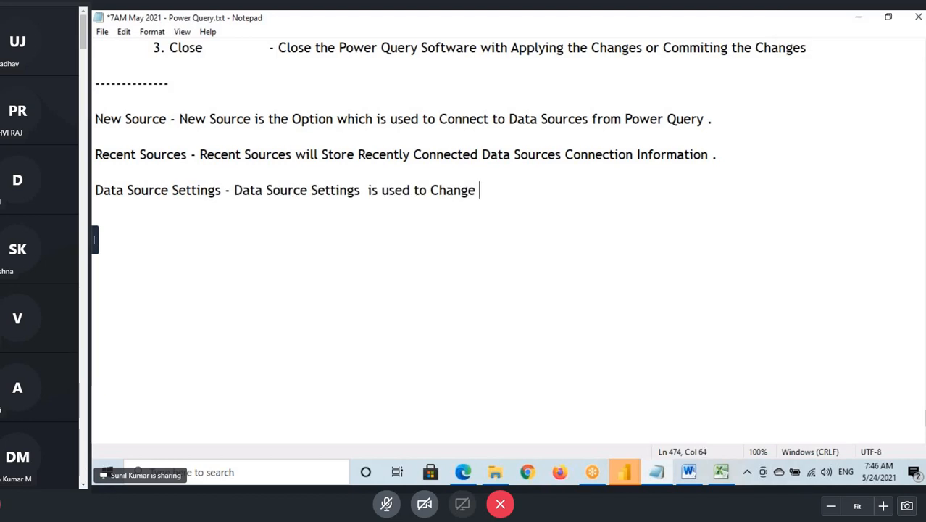
type("Source ")
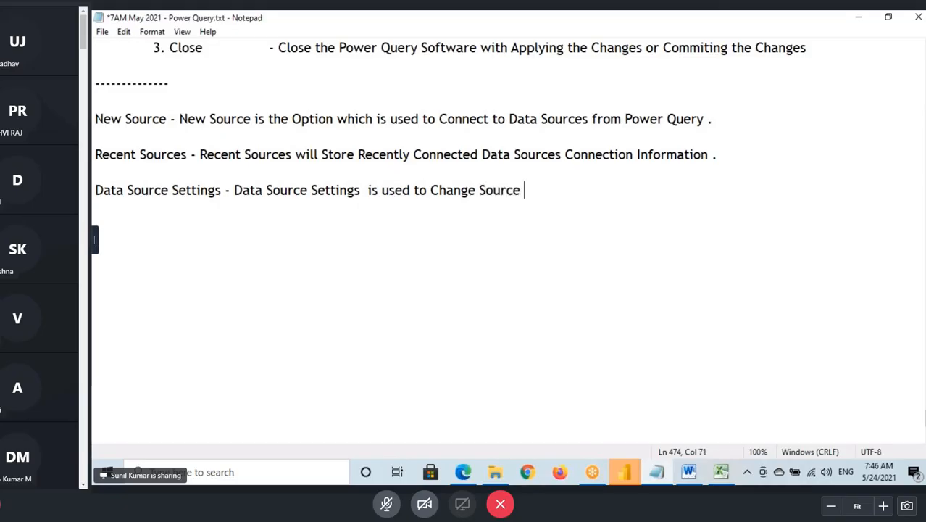
type("Connection")
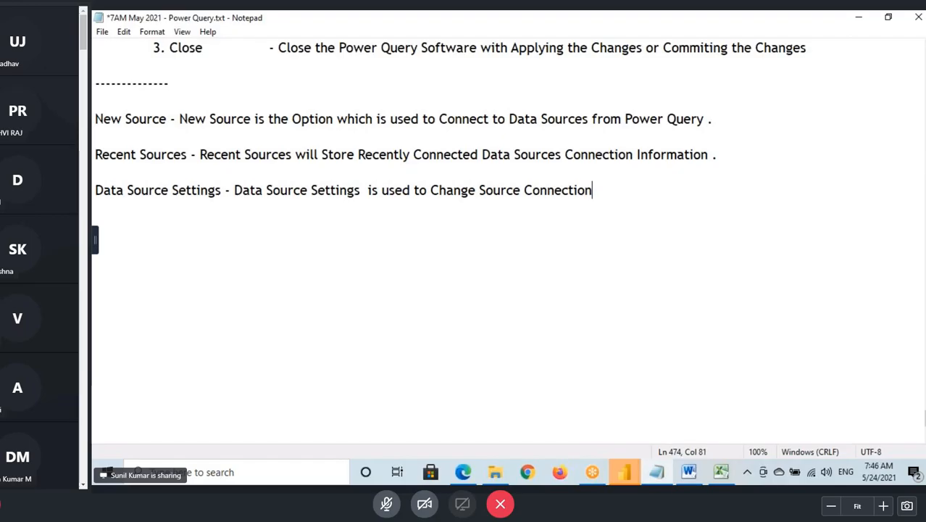
type(" Information")
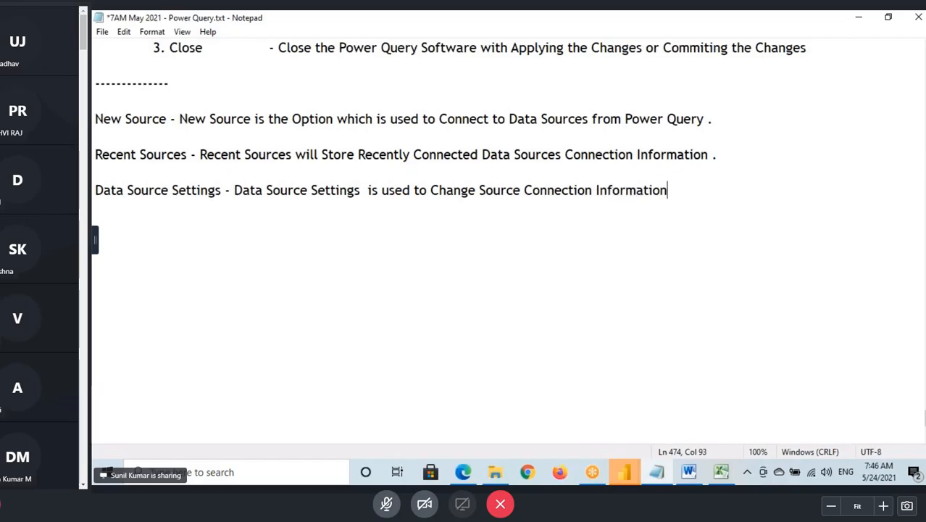
left_click_drag(541, 190, 654, 191)
left_click(689, 188)
key("ctrl+s")
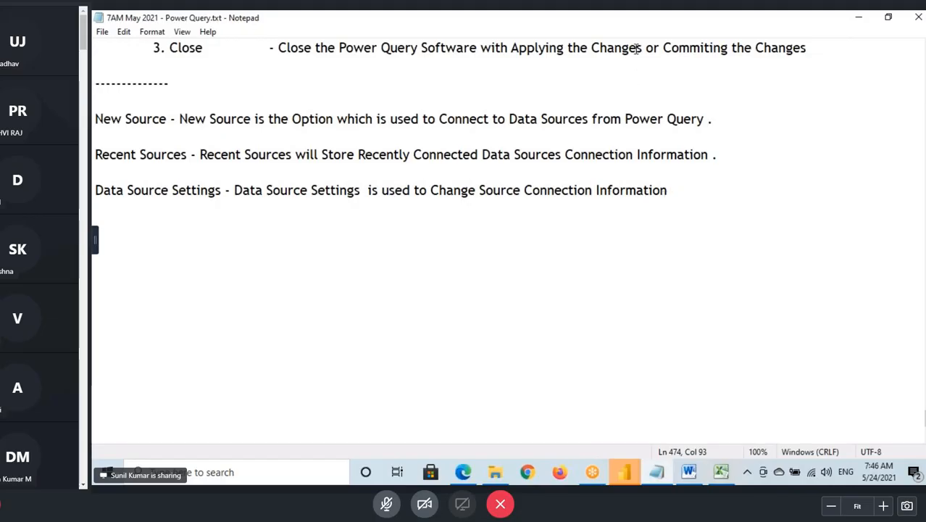
- Return to the Power BI Desktop window with the Superstore dashboard and close it without saving changes
key("alt+Tab")
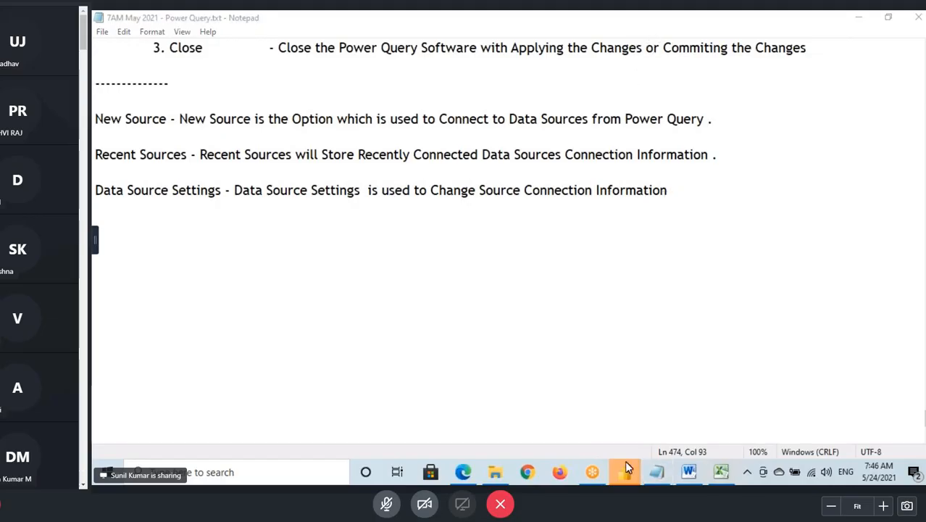
mouse_move(624, 463)
left_click(679, 417)
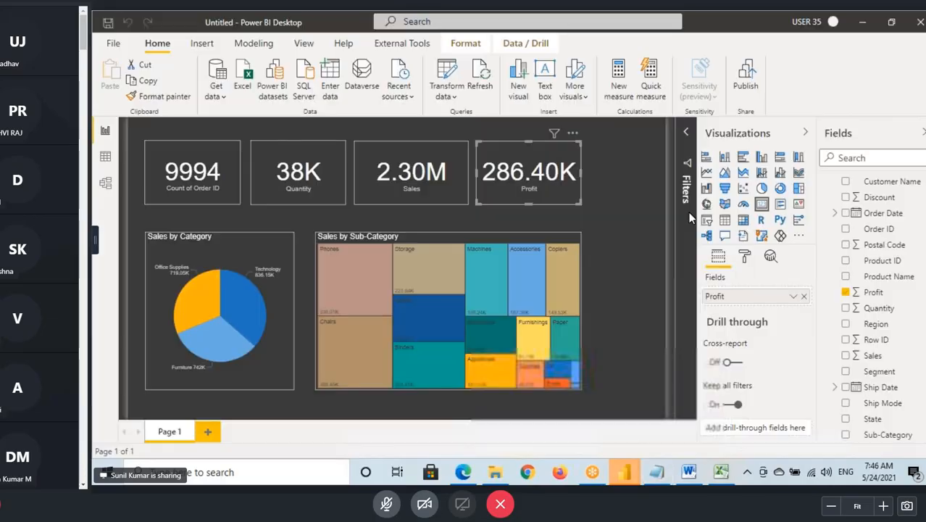
left_click(918, 29)
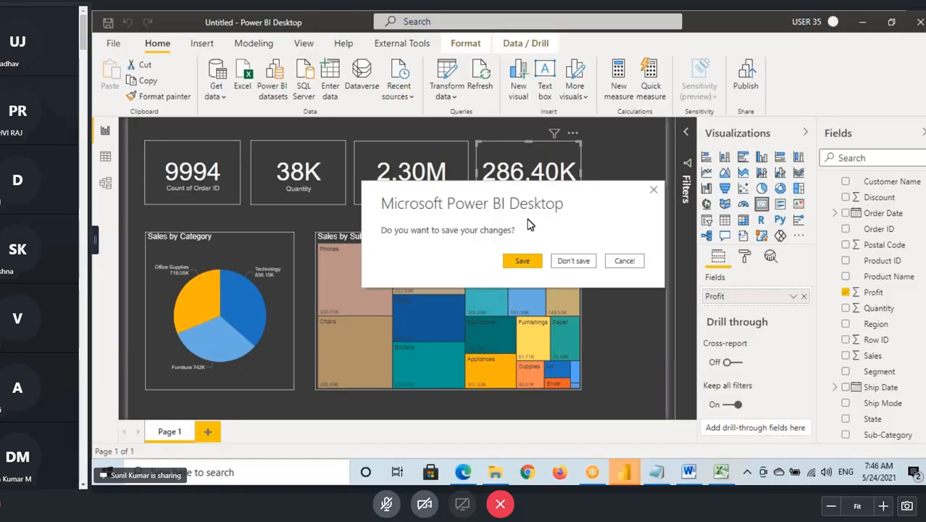
left_click(570, 261)
- In the remaining Power BI Desktop file, switch to the report view and open the data source settings from the Power Query Editor
left_click(619, 473)
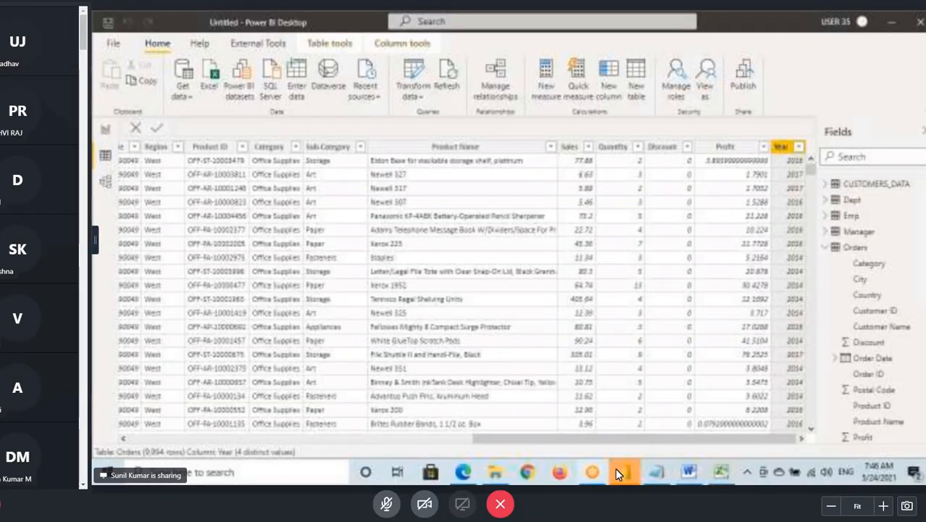
left_click(105, 131)
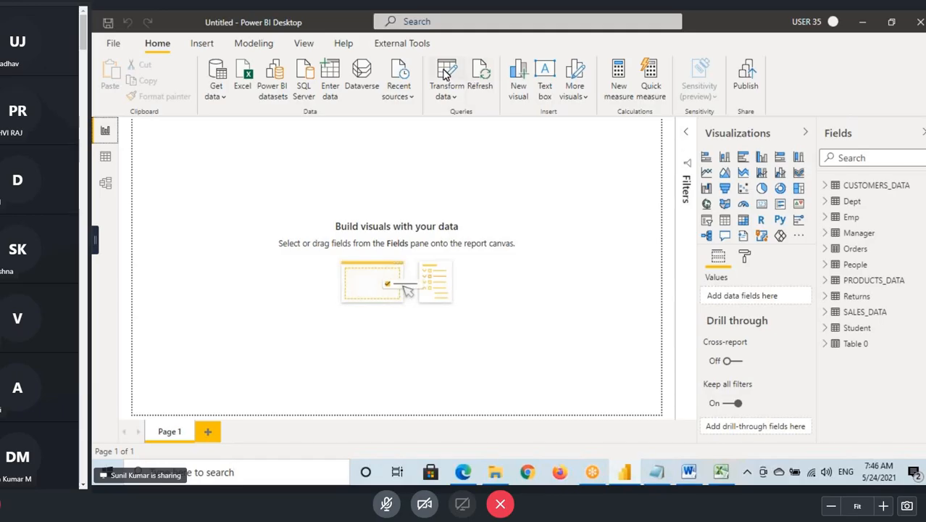
left_click(446, 75)
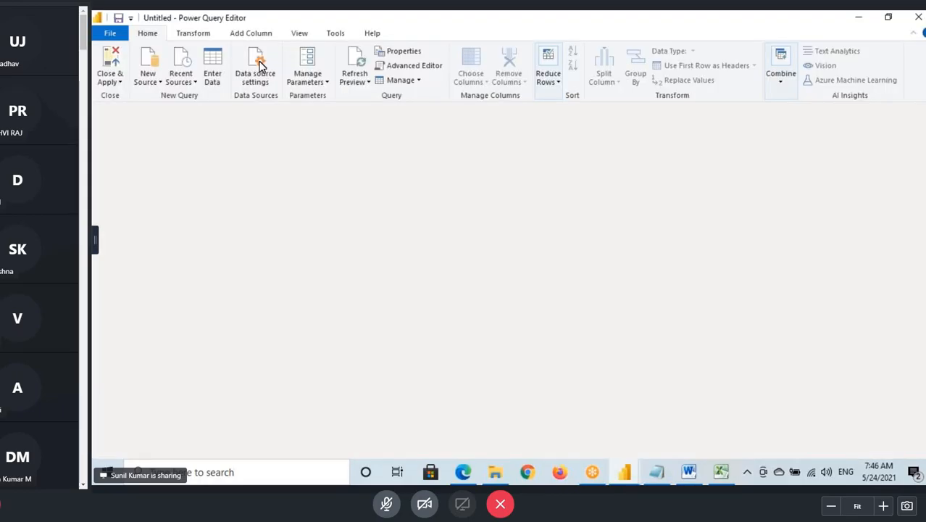
left_click(258, 65)
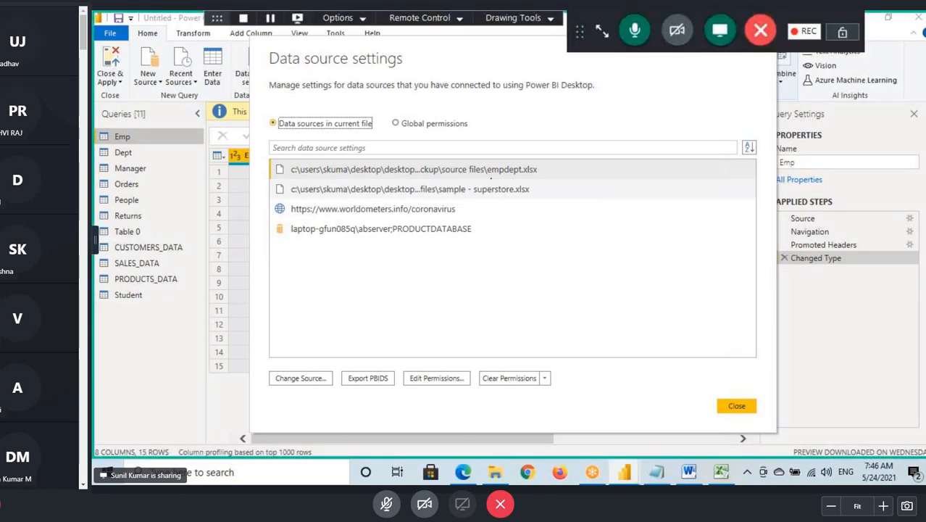
- Examine the listed empdept.xlsx, sample - superstore.xlsx, worldometers.info and PRODUCTDATABASE sources, marking the SQL Server entry's server and database names
left_click_drag(491, 178, 556, 180)
left_click_drag(460, 195, 541, 195)
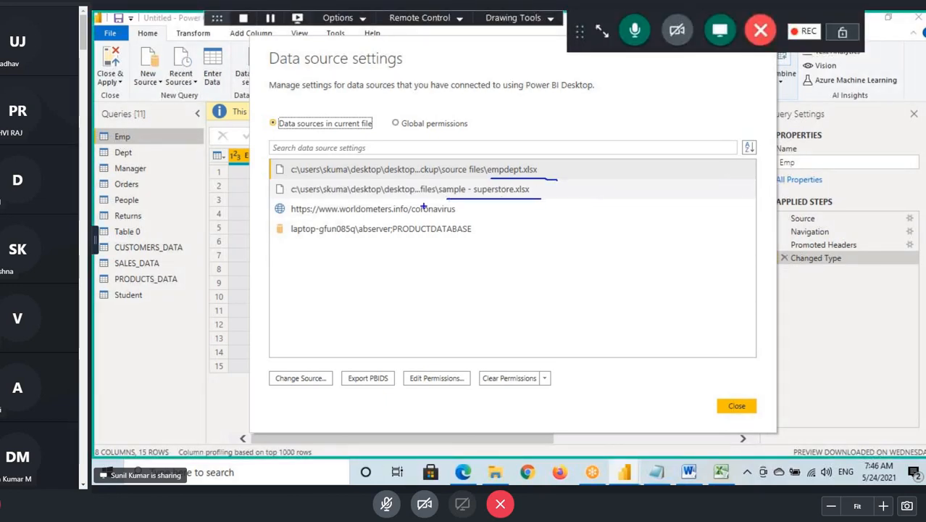
left_click_drag(307, 216, 502, 216)
left_click_drag(294, 236, 445, 234)
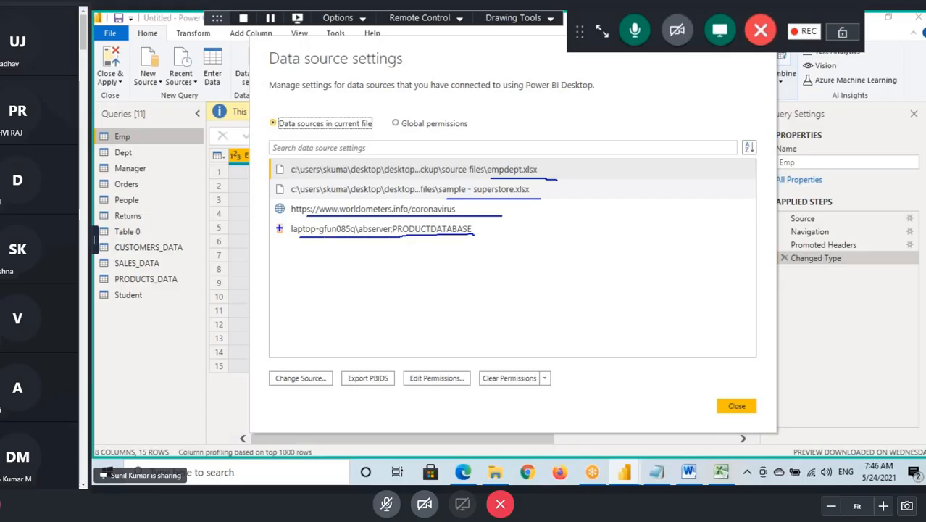
left_click_drag(276, 222, 389, 236)
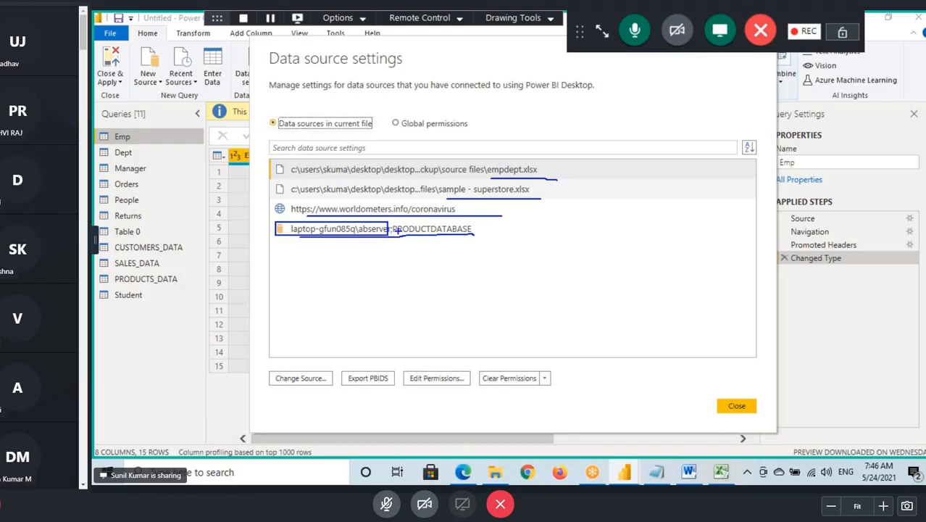
left_click_drag(332, 237, 373, 252)
mouse_move(443, 264)
left_mouse_down()
mouse_move(443, 236)
mouse_move(458, 250)
left_mouse_up()
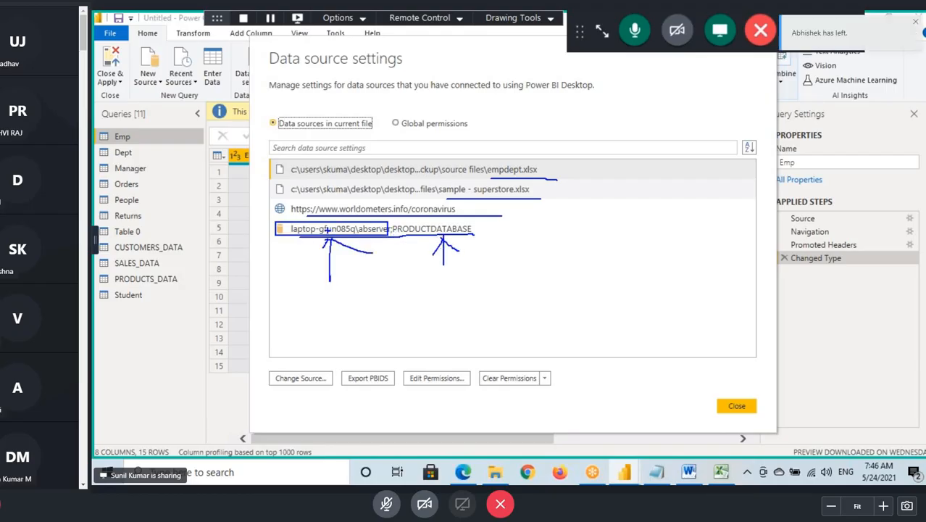
- Review the server and database values of the PRODUCTDATABASE SQL Server source, accept them and close the data source settings
left_click(341, 230)
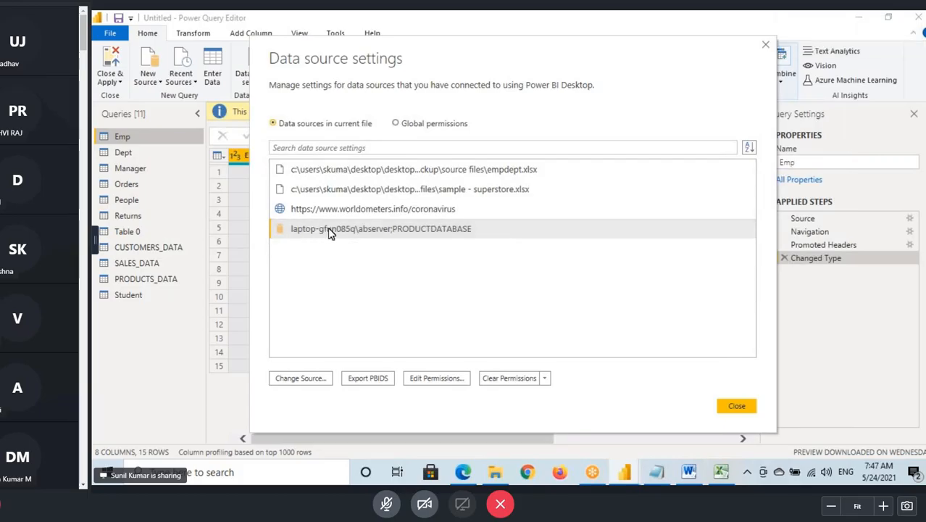
left_click(379, 234)
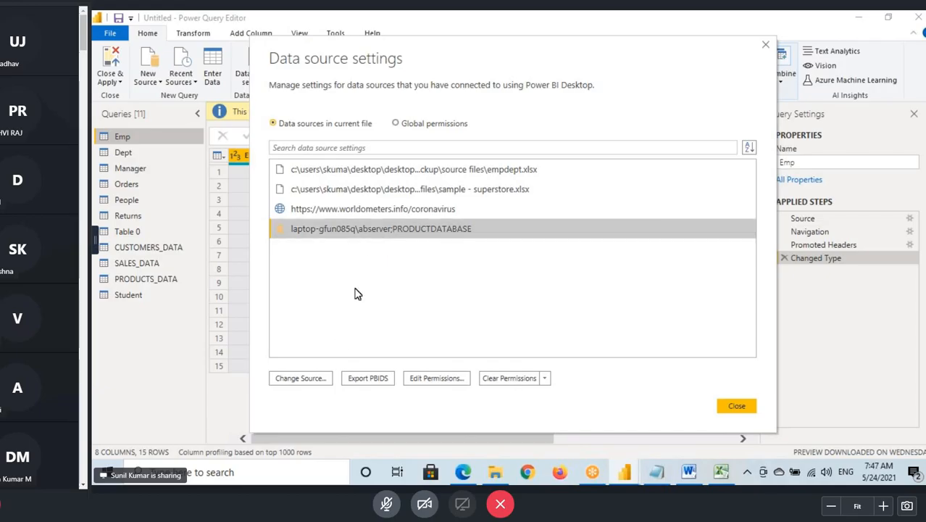
left_click(319, 376)
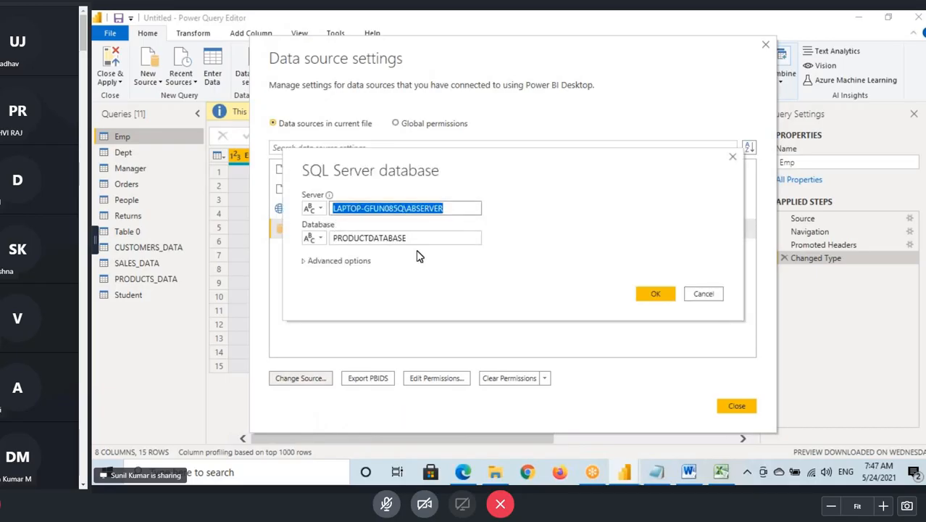
left_click(371, 244)
double_click(372, 245)
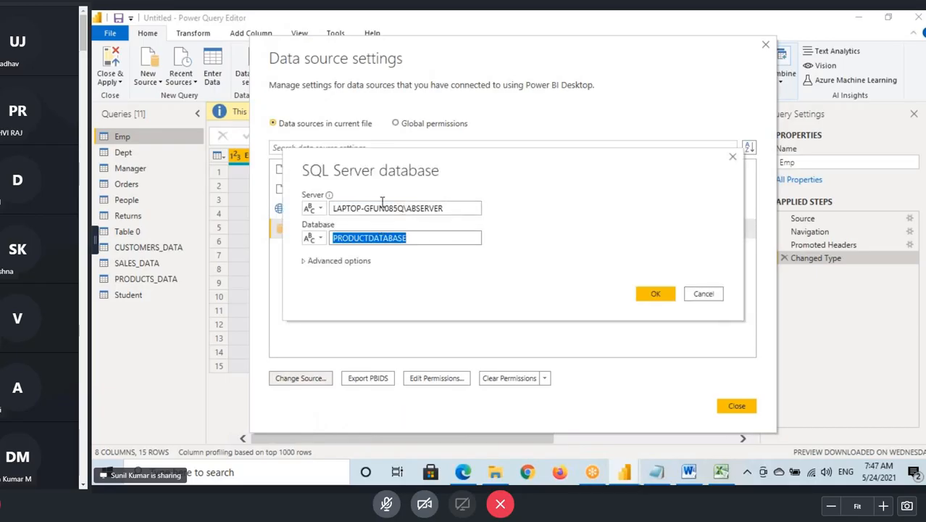
left_click(654, 294)
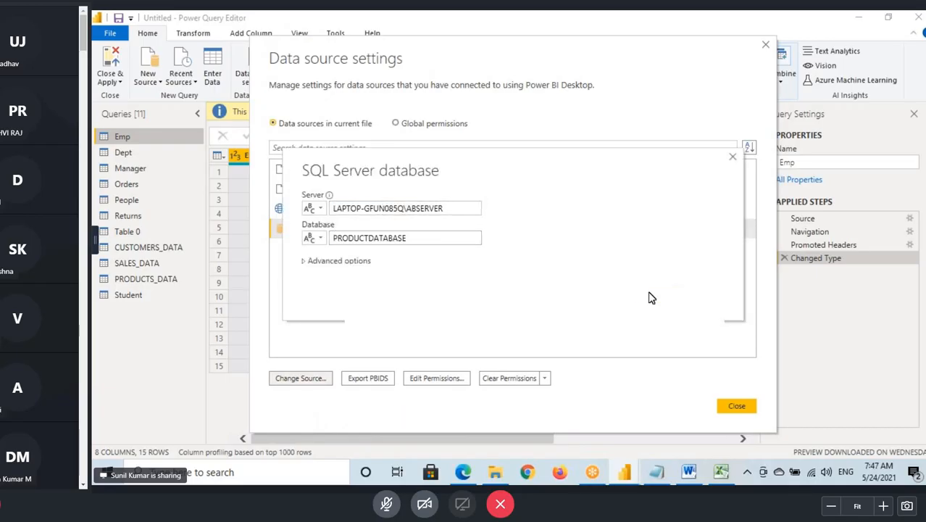
left_click(736, 407)
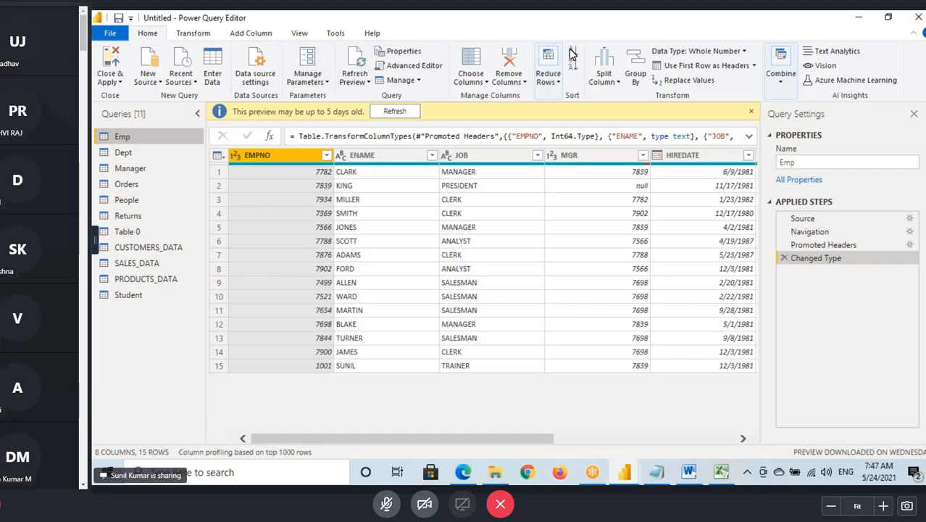
- In the Notepad notes, end the Data Source Settings line with a period and add a dashed separator and the heading "Manage Parameters"
left_click(600, 35)
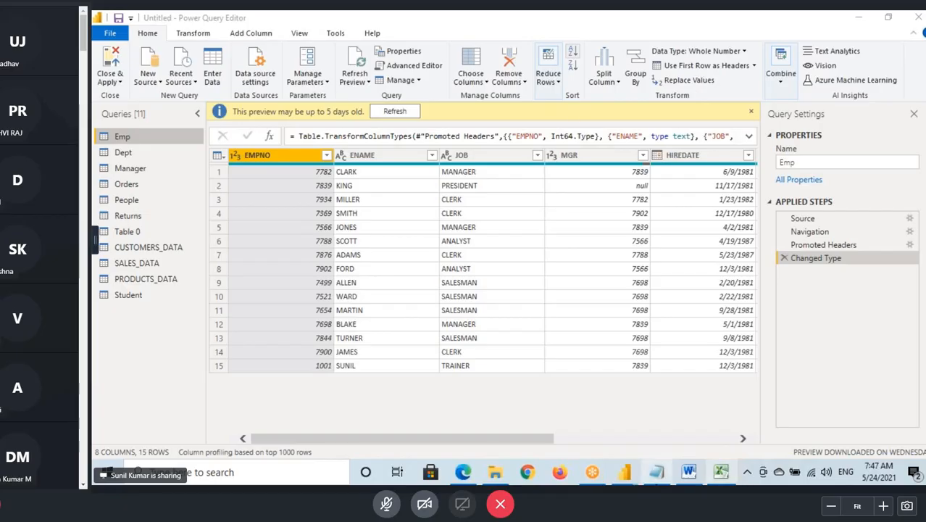
left_click(656, 472)
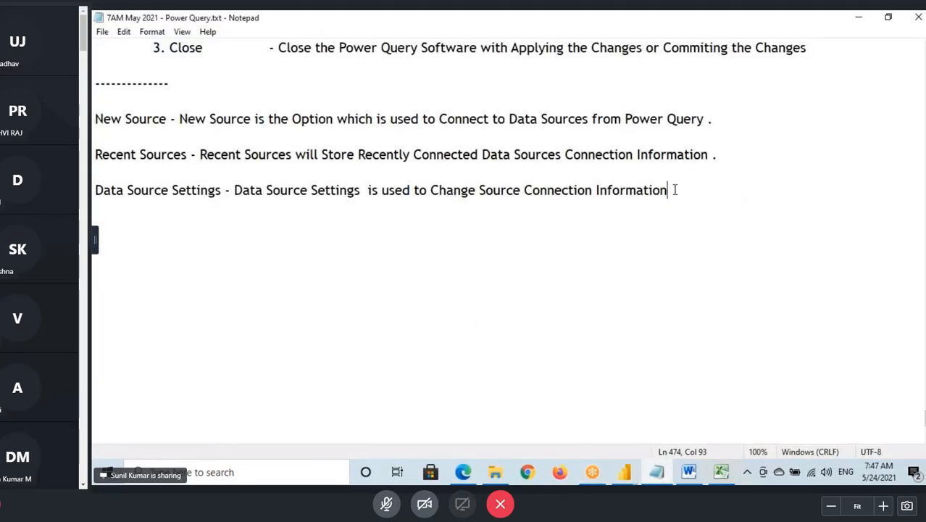
type(".")
key("Return")
key("Return")
type("-")
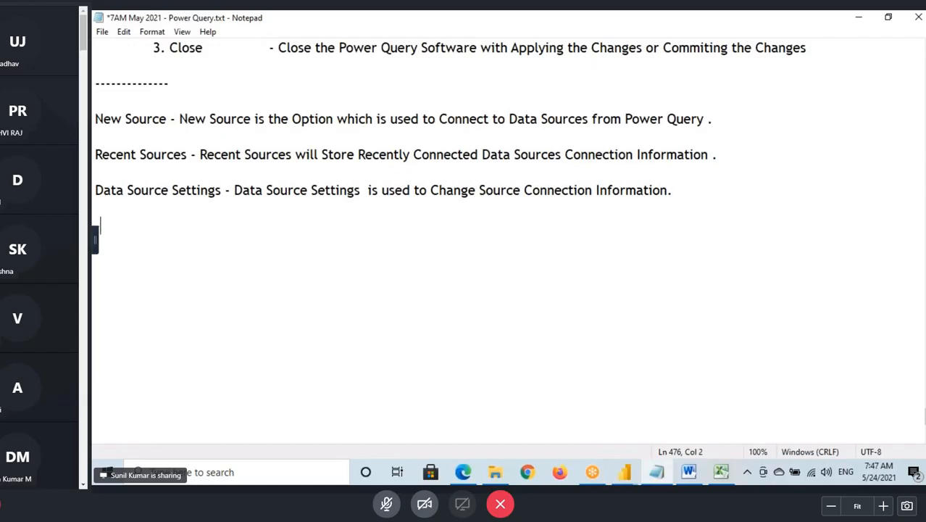
type("-------------")
type("Manage Parameters")
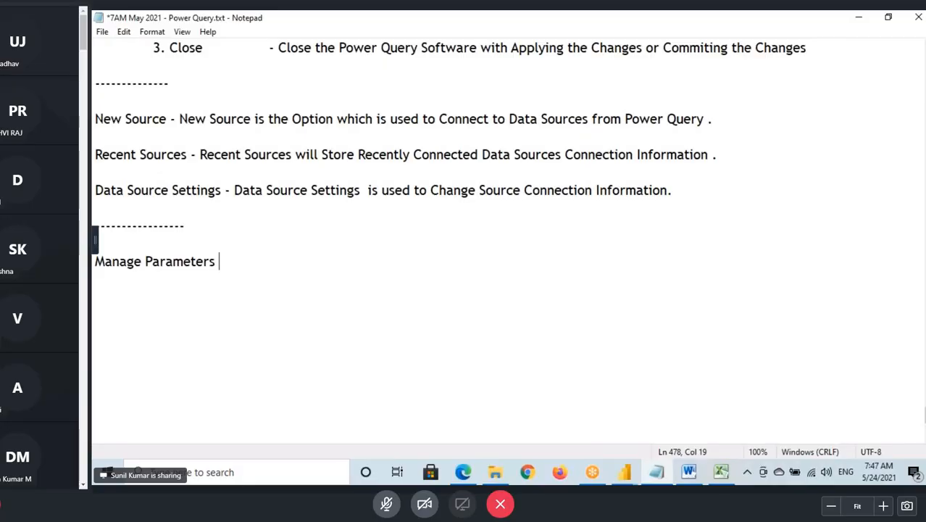
left_click_drag(92, 271, 255, 264)
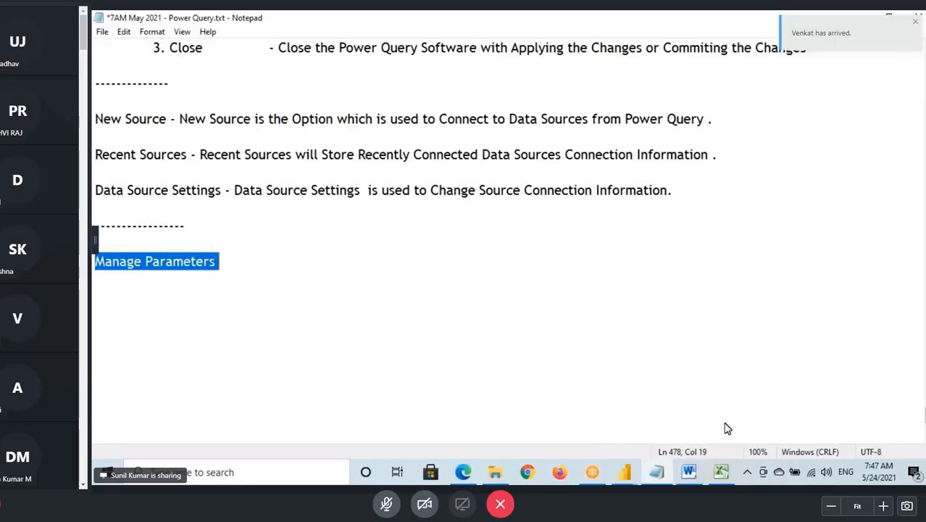
- Return to the Power Query Editor and view the Emp, Dept, Manager and Orders queries in turn
mouse_move(626, 473)
left_click(696, 413)
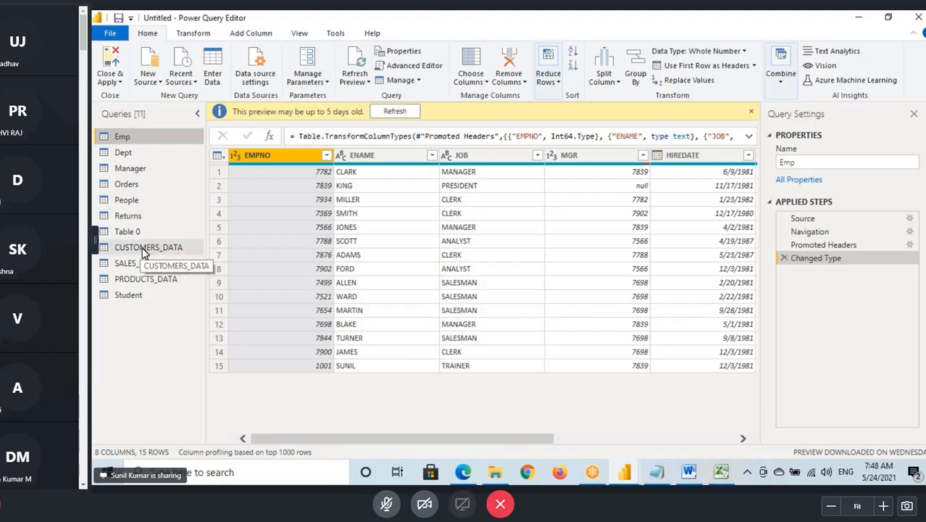
left_click(139, 176)
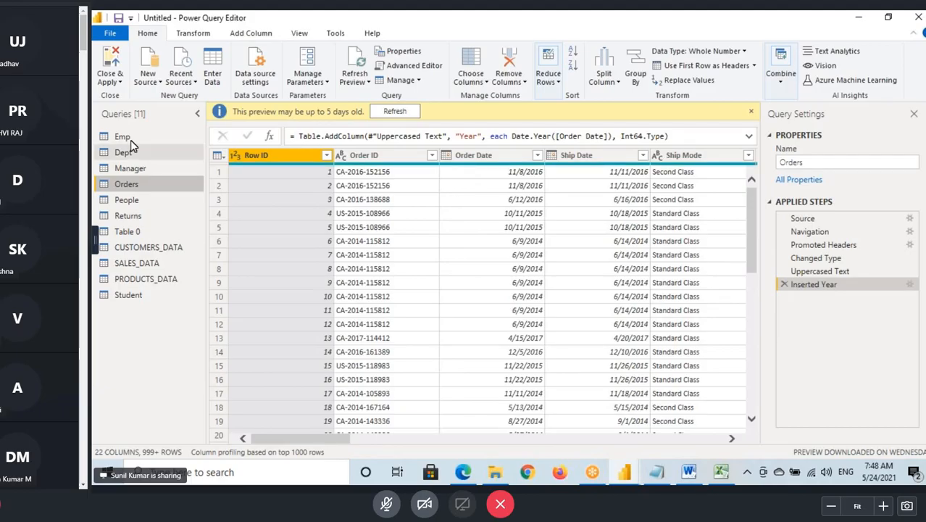
left_click(130, 140)
left_click(137, 153)
left_click(142, 169)
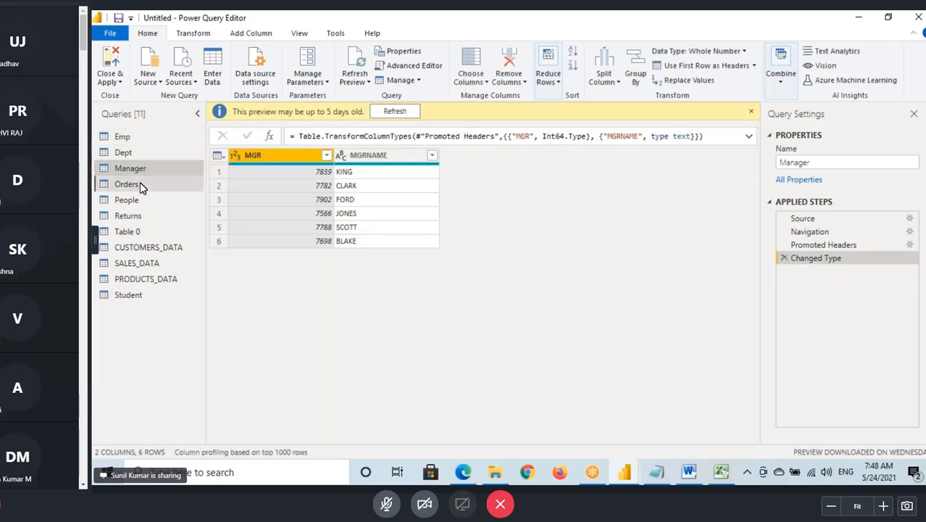
left_click(142, 186)
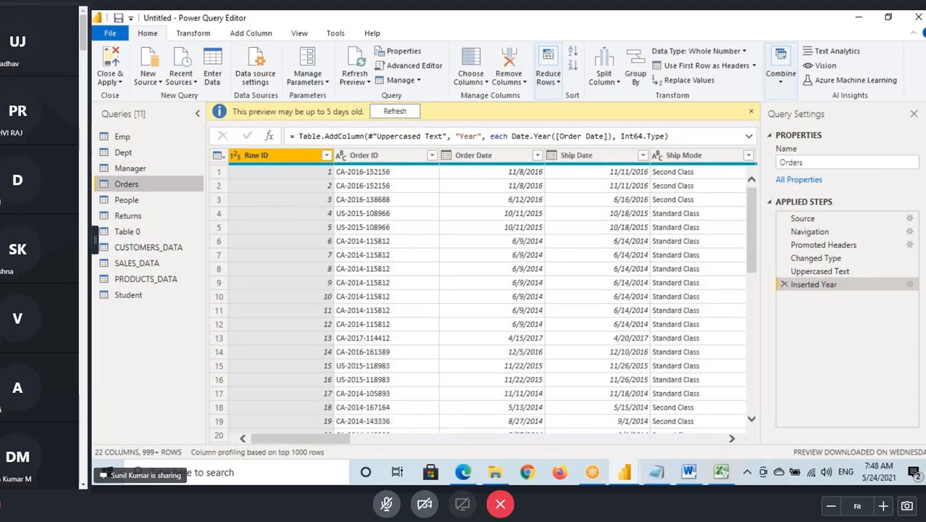
- Annotate the screen with "2017" over the Orders preview and underline the query names from Emp through Student
mouse_move(316, 185)
left_mouse_down()
mouse_move(329, 216)
mouse_move(345, 189)
left_mouse_up()
left_click_drag(370, 178, 370, 209)
mouse_move(375, 186)
left_mouse_down()
mouse_move(391, 217)
mouse_move(433, 182)
left_mouse_up()
mouse_move(109, 145)
left_mouse_down()
mouse_move(162, 146)
mouse_move(160, 155)
left_mouse_up()
left_click_drag(100, 176, 149, 174)
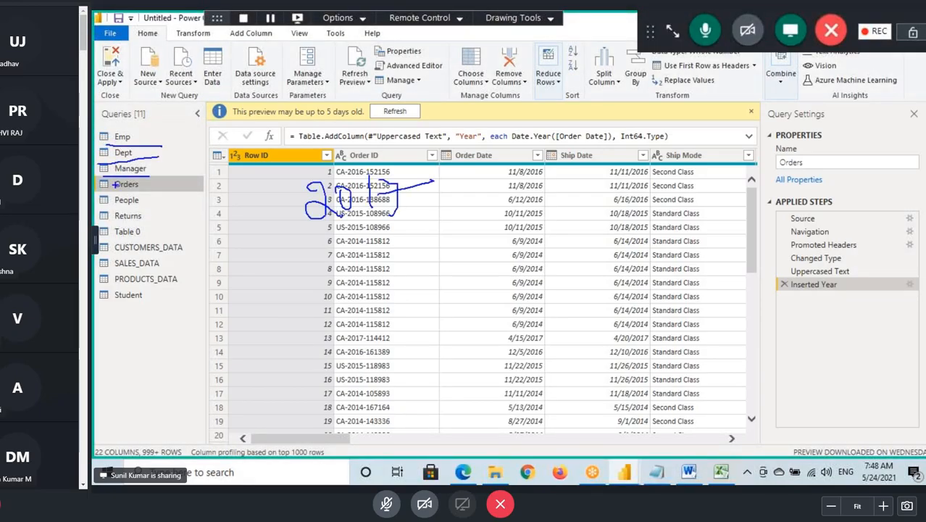
mouse_move(100, 193)
left_mouse_down()
mouse_move(187, 195)
mouse_move(174, 207)
left_mouse_up()
mouse_move(103, 223)
left_mouse_down()
mouse_move(168, 221)
mouse_move(171, 237)
left_mouse_up()
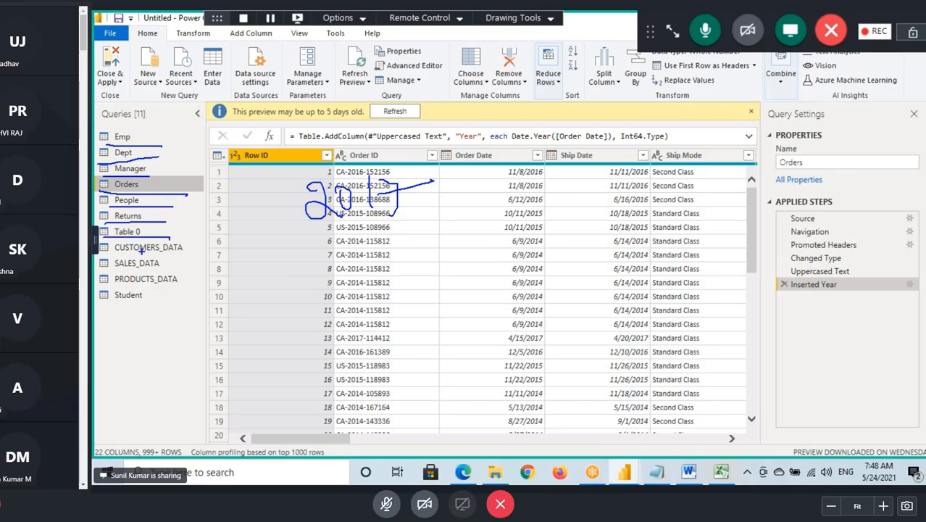
left_click_drag(120, 254, 185, 252)
left_click_drag(109, 271, 170, 268)
left_click_drag(105, 286, 181, 283)
left_click_drag(101, 304, 174, 293)
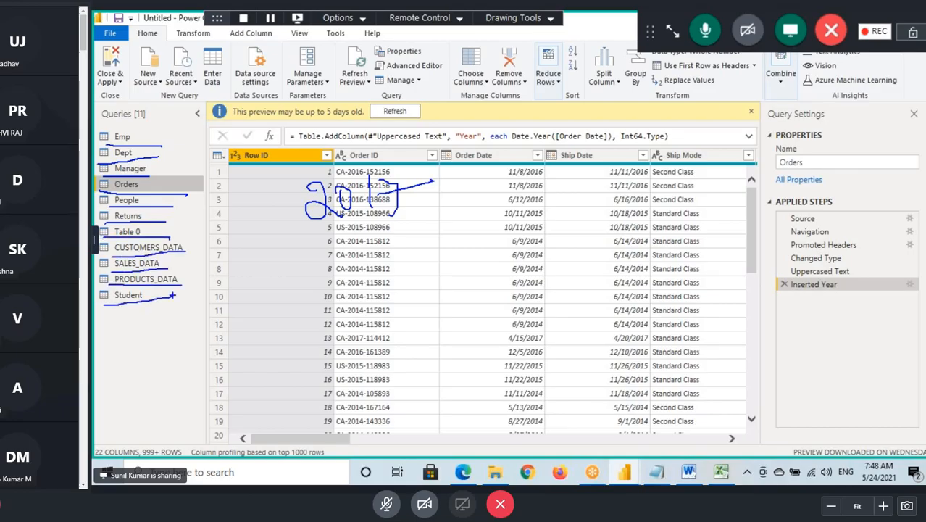
- Annotate above the query list with "Date", an arrow and a circled year, and mark queries again to illustrate a shared date value
mouse_move(162, 132)
left_mouse_down()
mouse_move(173, 97)
mouse_move(208, 116)
left_mouse_up()
mouse_move(210, 83)
left_mouse_down()
mouse_move(219, 120)
mouse_move(256, 91)
left_mouse_up()
mouse_move(227, 134)
left_mouse_down()
mouse_move(136, 140)
mouse_move(150, 113)
left_mouse_up()
mouse_move(105, 68)
left_mouse_down()
mouse_move(120, 82)
mouse_move(134, 67)
left_mouse_up()
left_click_drag(142, 54, 166, 64)
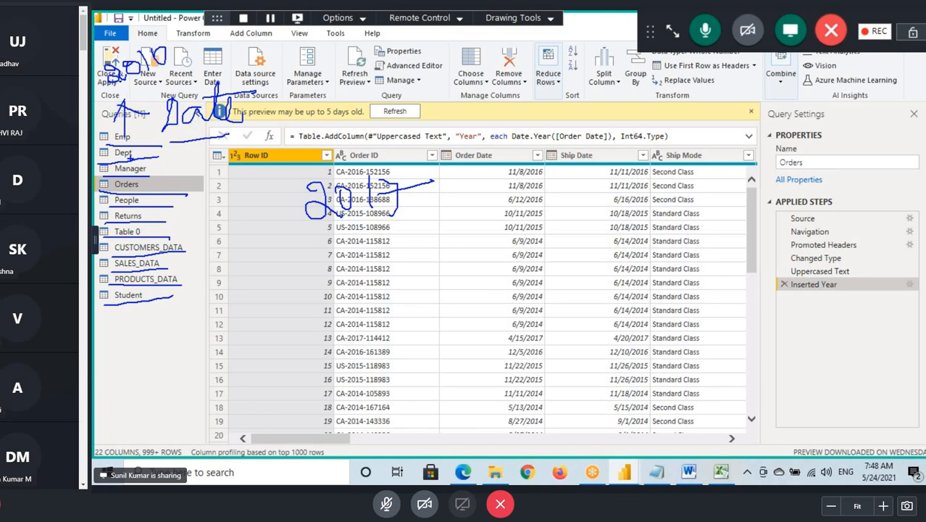
mouse_move(116, 166)
left_mouse_down()
mouse_move(168, 165)
mouse_move(165, 174)
left_mouse_up()
left_click_drag(121, 191, 157, 192)
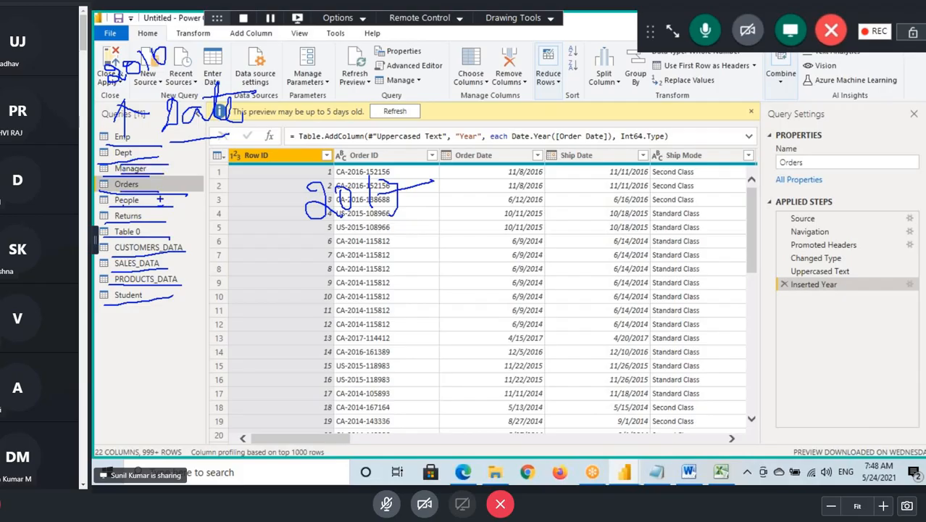
mouse_move(146, 138)
left_mouse_down()
mouse_move(243, 134)
mouse_move(231, 157)
left_mouse_up()
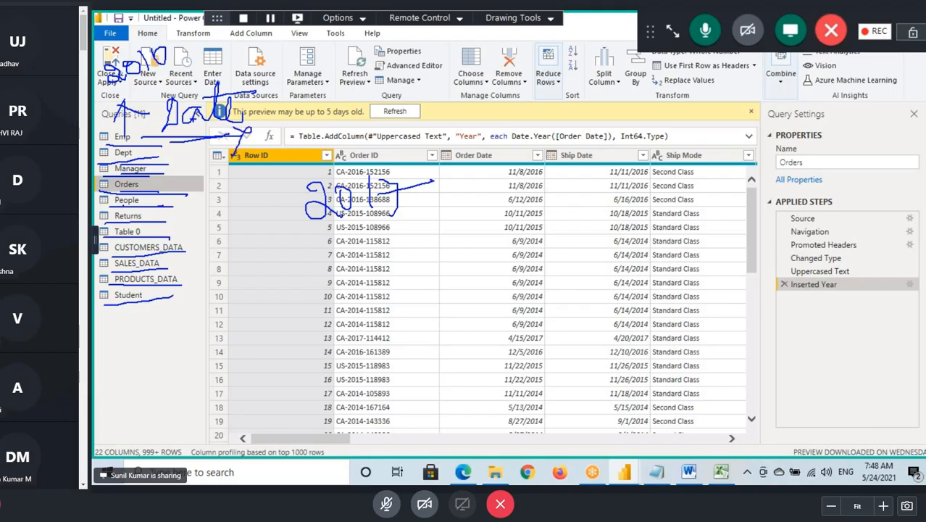
left_click_drag(169, 81, 153, 87)
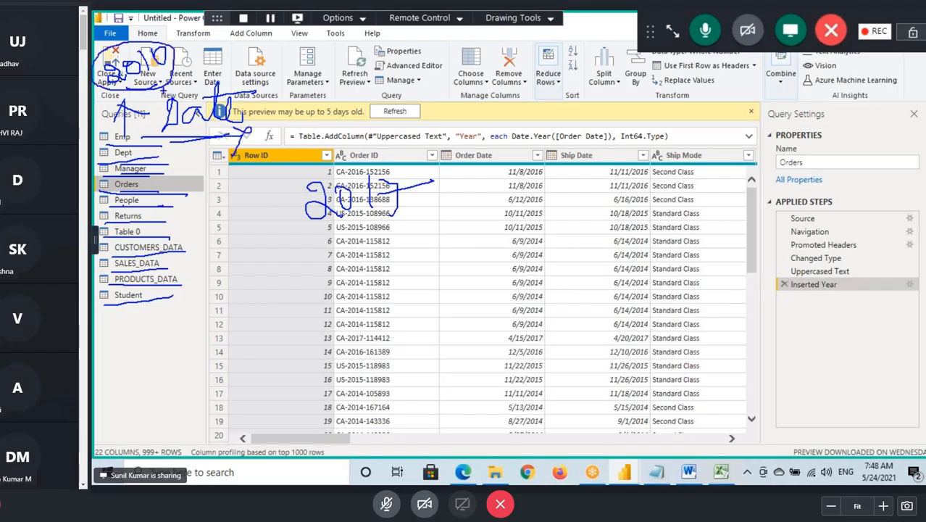
mouse_move(310, 235)
left_mouse_down()
mouse_move(397, 229)
mouse_move(358, 163)
mouse_move(341, 225)
mouse_move(356, 267)
mouse_move(370, 274)
left_mouse_up()
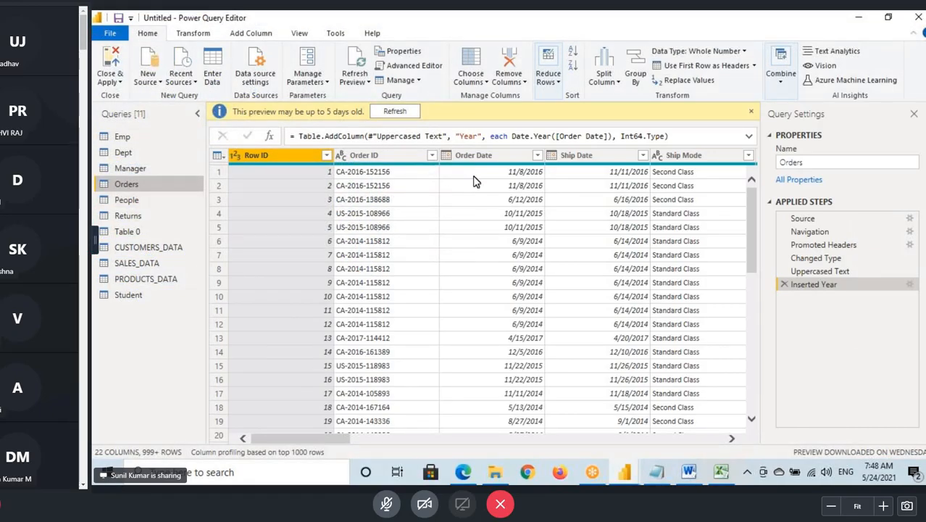
- Set up an "is after" date filter on the Orders query's Order Date column with the date 1/1/2017
left_click(491, 156)
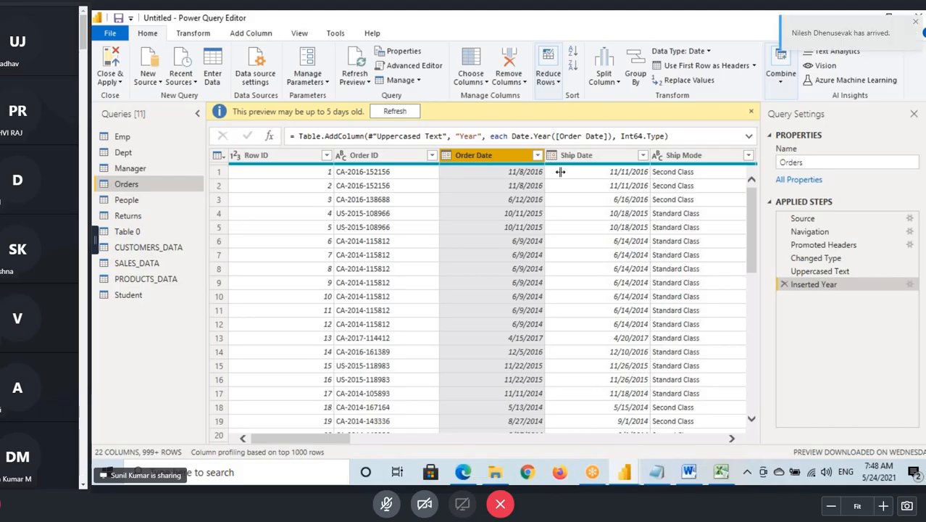
left_click(537, 155)
mouse_move(533, 253)
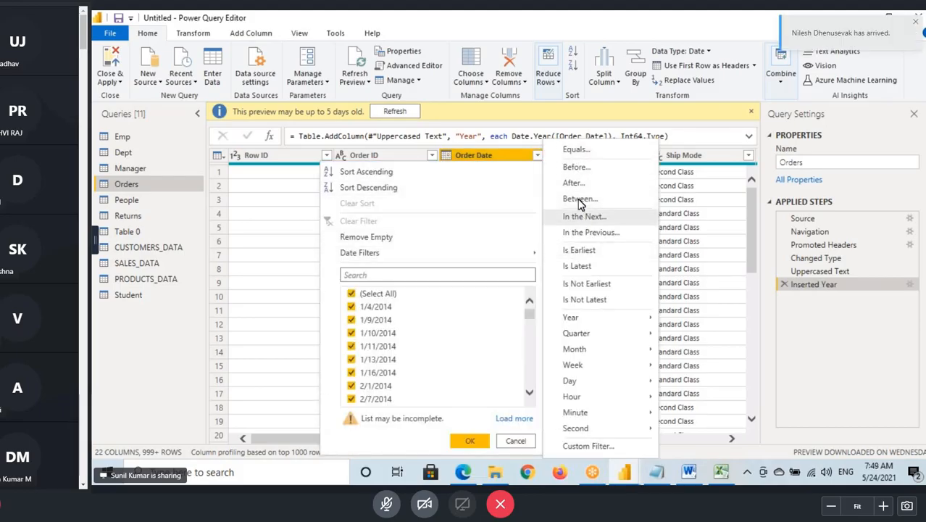
key("Escape")
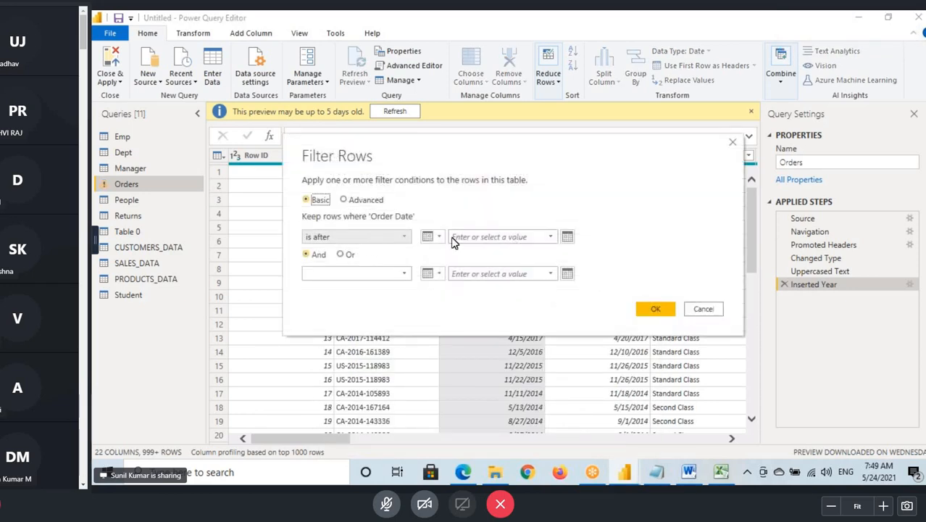
left_click(567, 236)
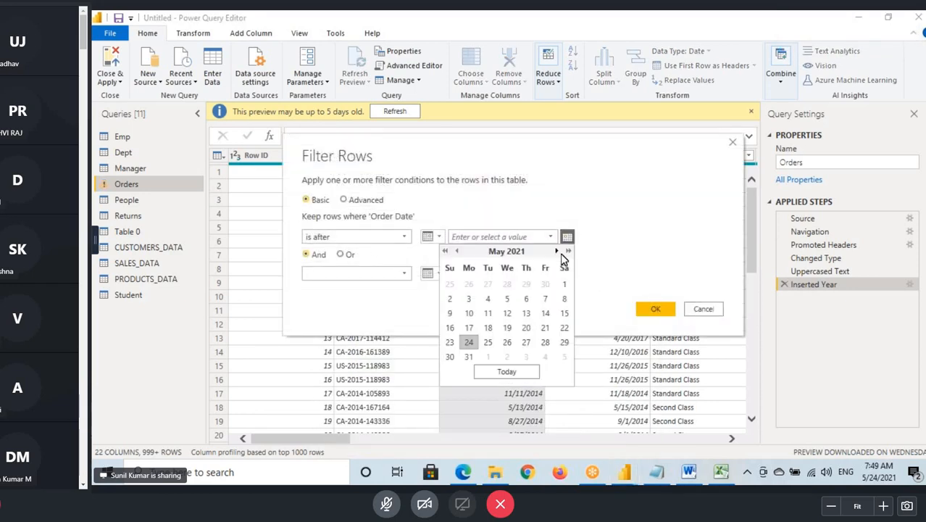
left_click(445, 250)
left_click(445, 250)
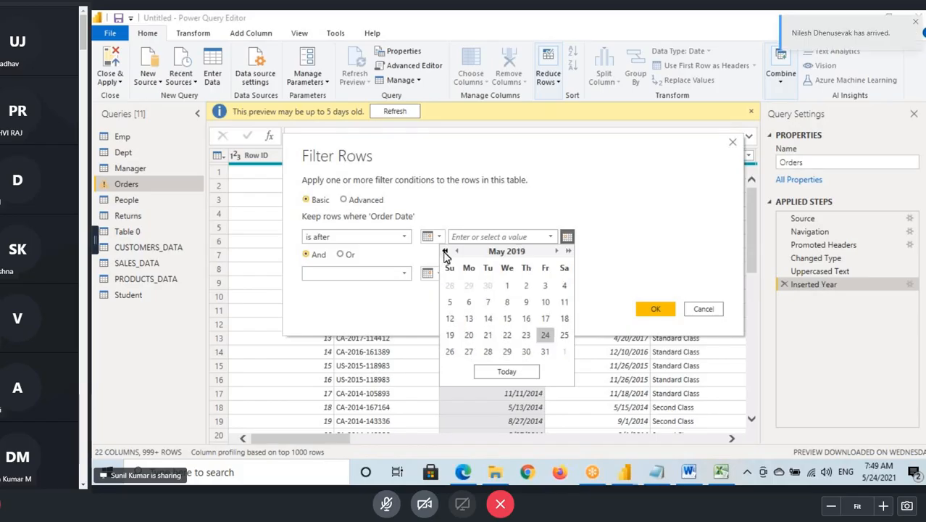
left_click(445, 250)
left_click(445, 250)
left_click(457, 251)
left_click(456, 250)
left_click(456, 251)
left_click(457, 251)
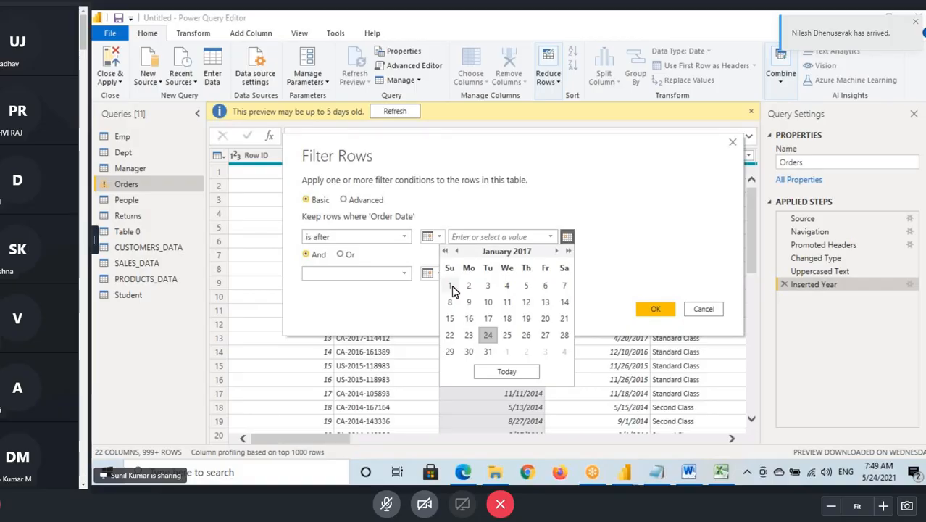
left_click(450, 285)
- Change the Order Date filter condition to "is after or equal to" and apply the filter
left_click(348, 238)
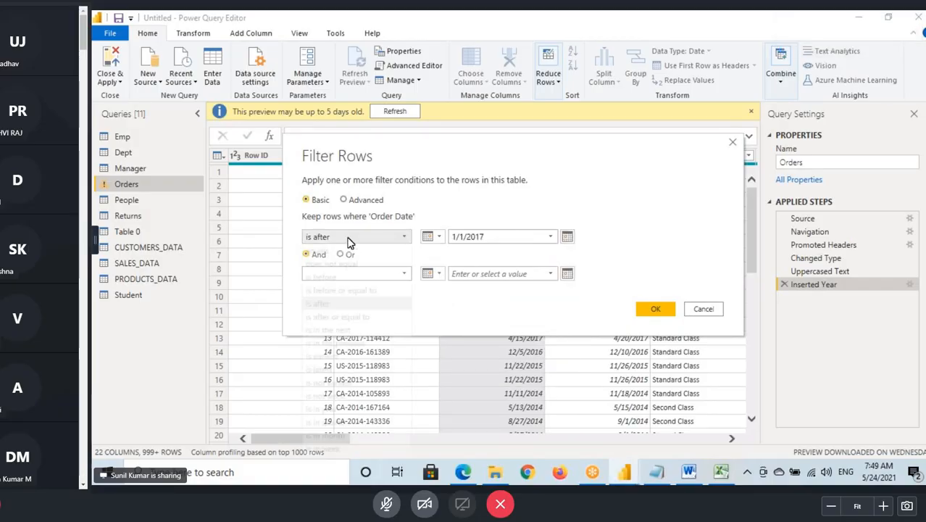
key("Up")
key("Down")
key("Down")
key("Return")
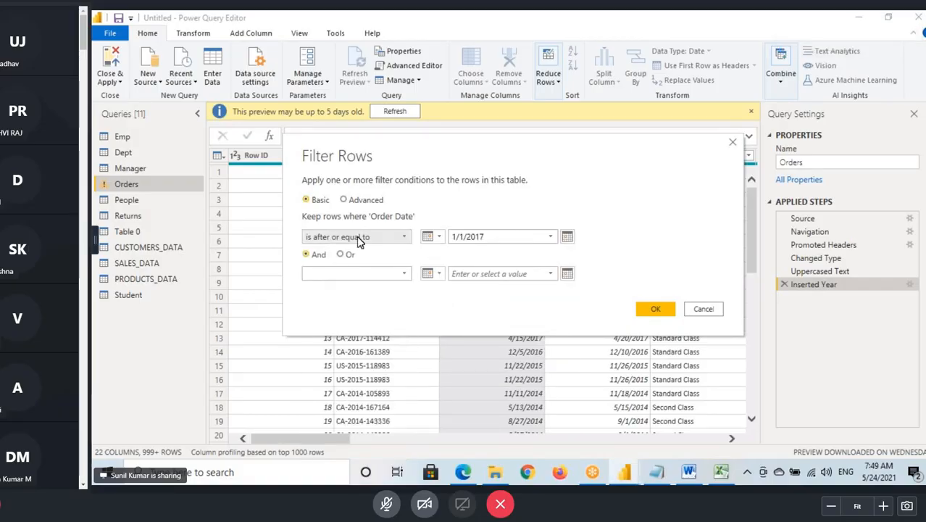
left_click(453, 238)
left_click_drag(454, 238, 491, 236)
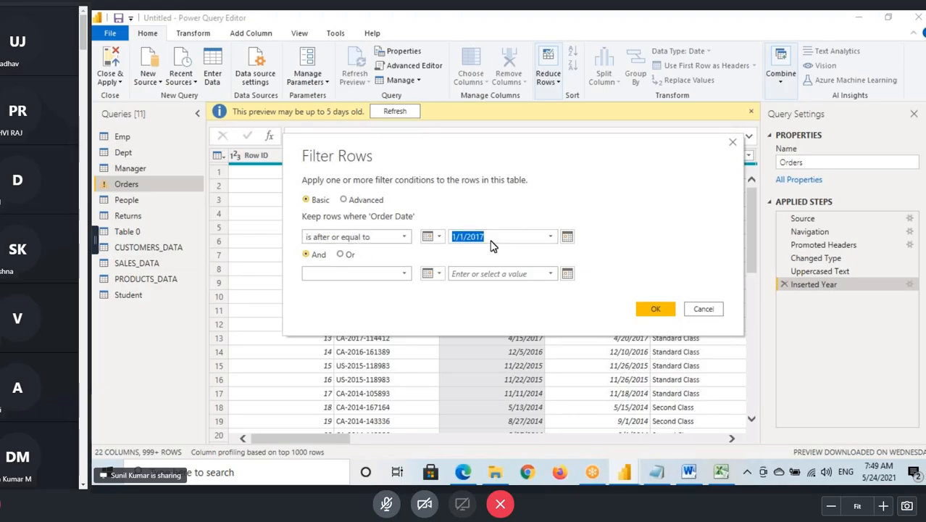
left_click(656, 310)
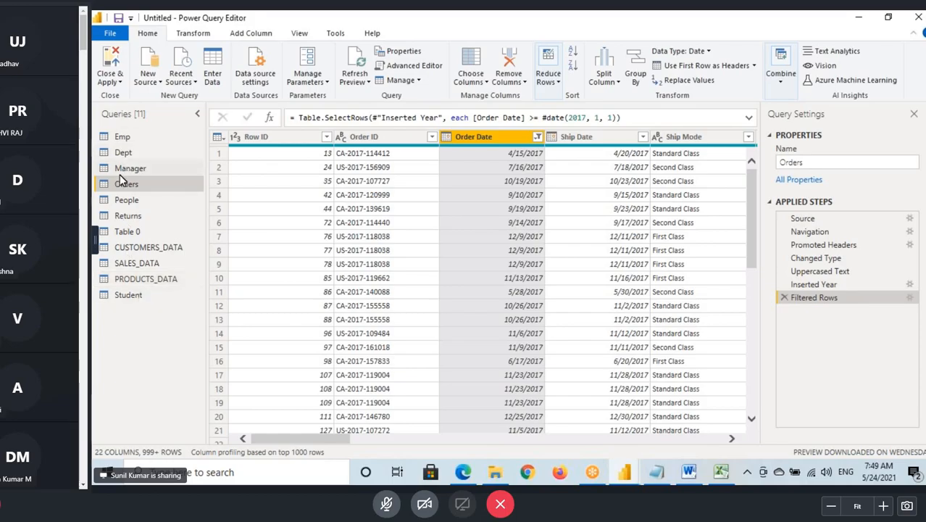
- Import the Orders sheet from the Sample - Superstore.xlsx workbook on the Desktop as a new Excel source
left_click(148, 78)
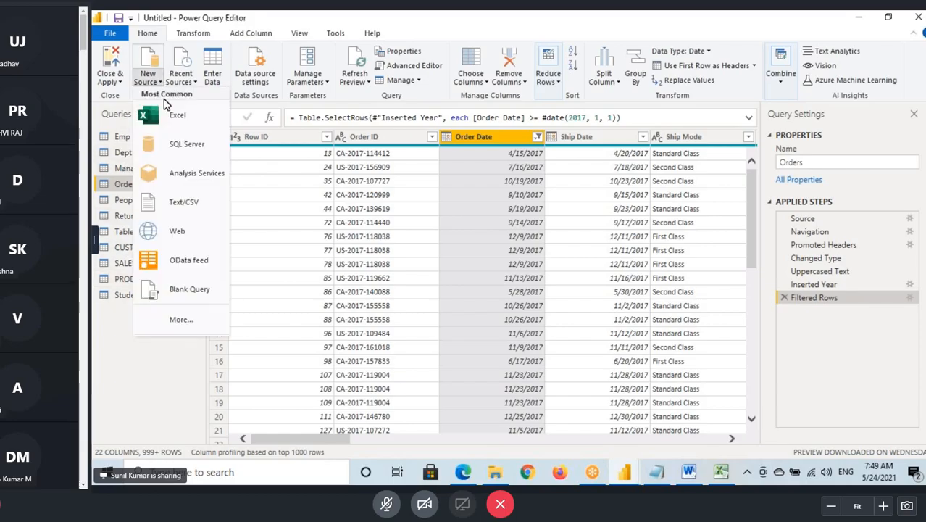
left_click(179, 120)
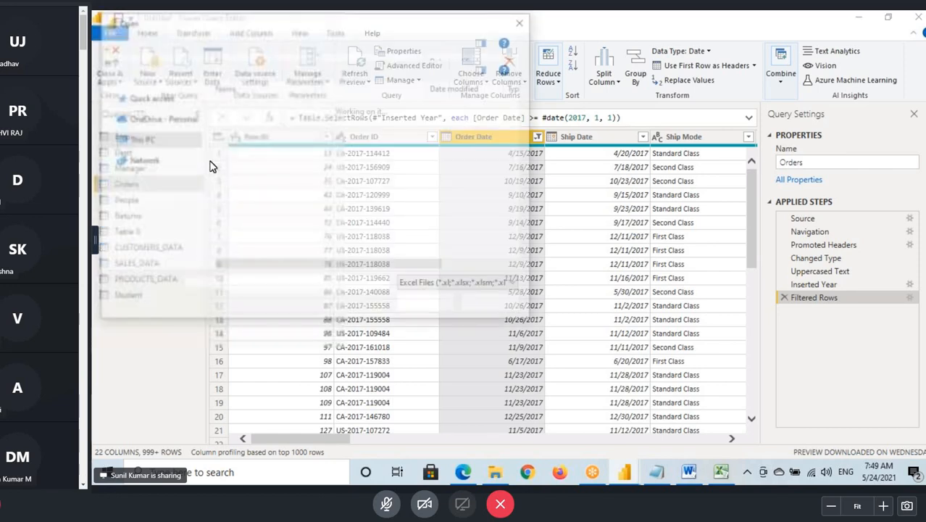
left_click(239, 122)
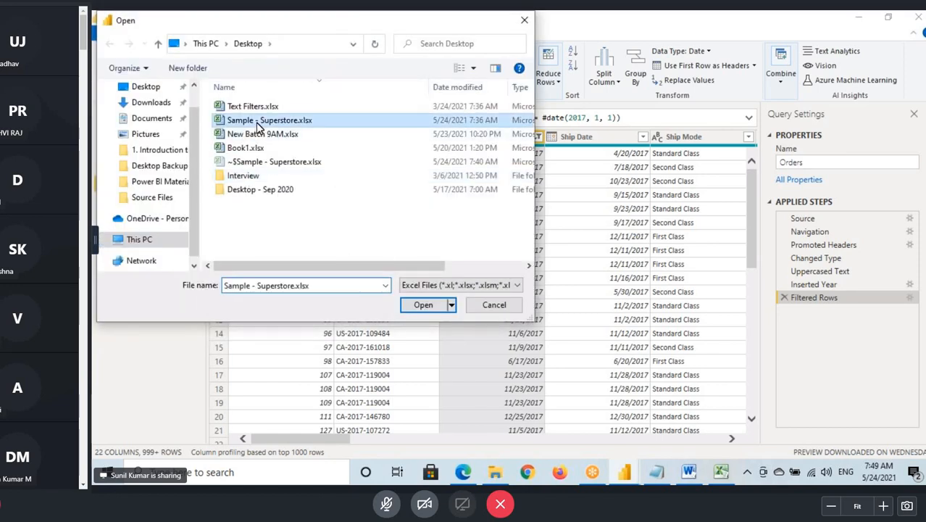
scroll(160, 167, "down", 1)
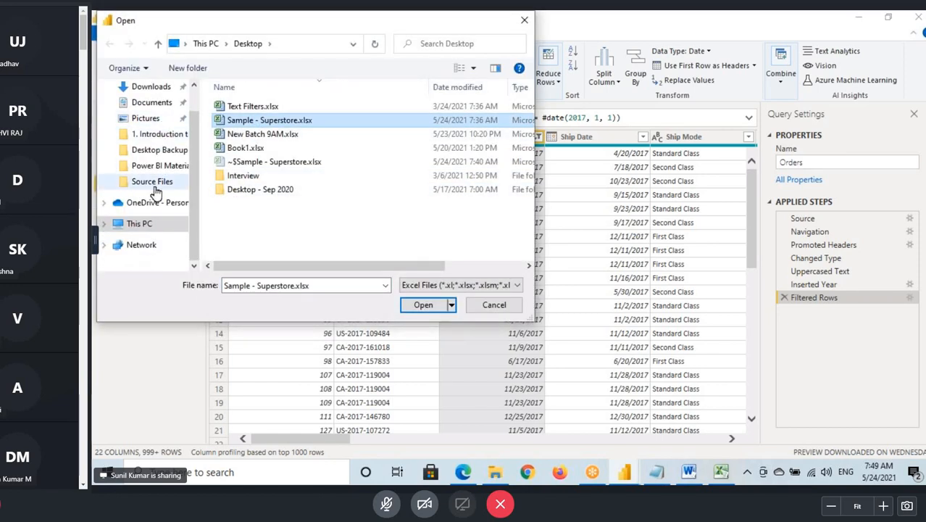
left_click(152, 181)
left_click(424, 304)
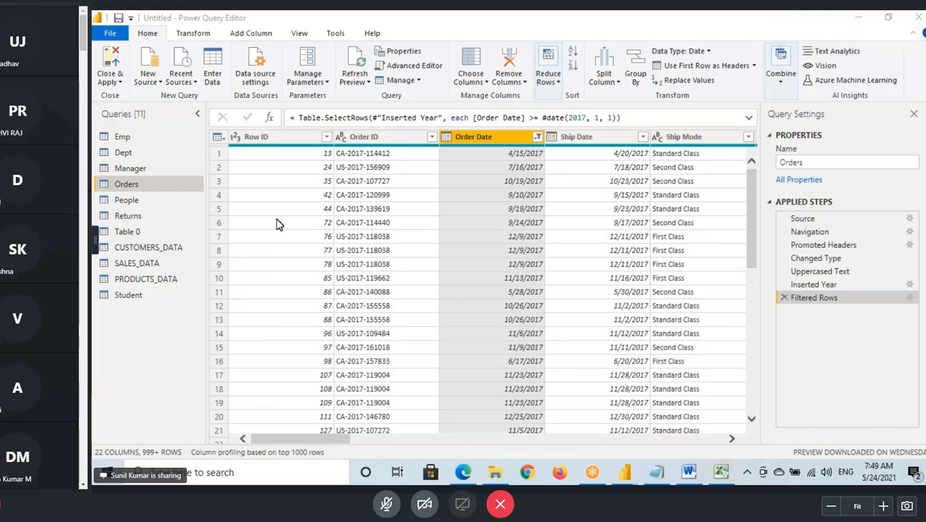
left_click(263, 119)
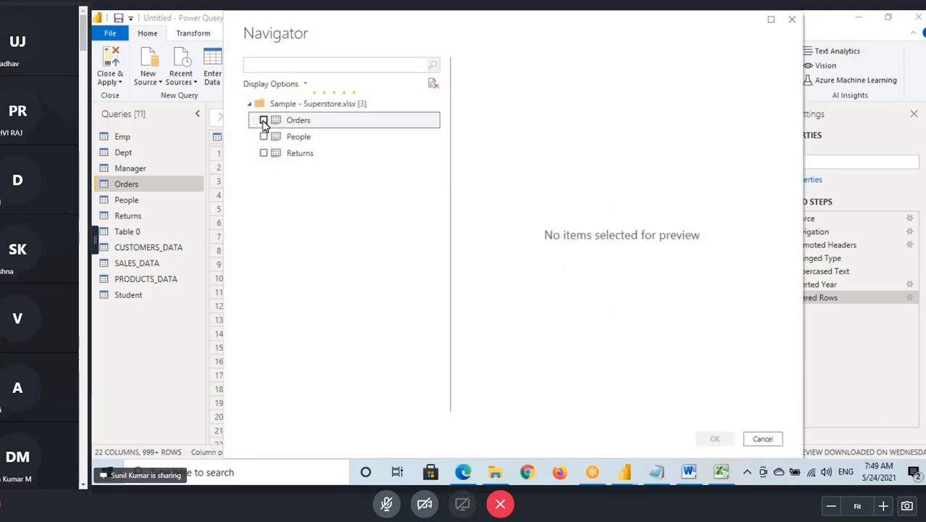
key("alt+Tab")
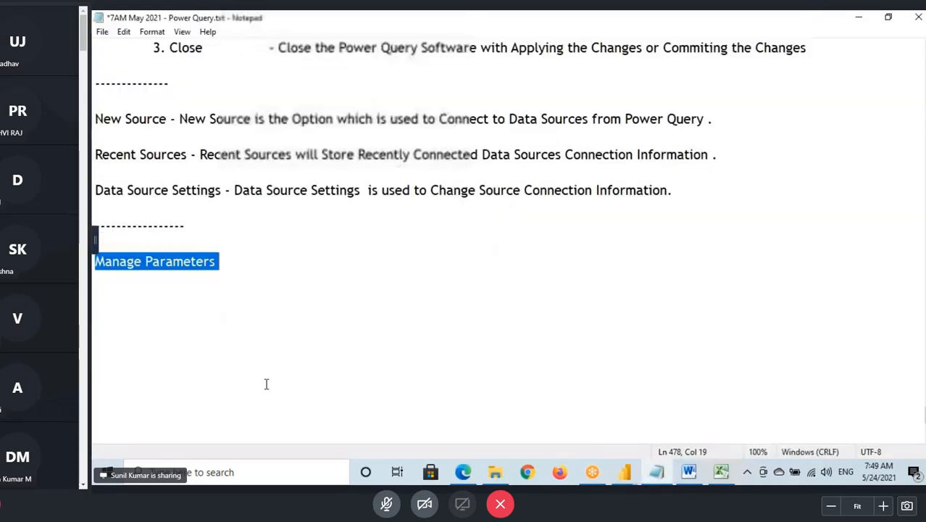
key("alt+Tab")
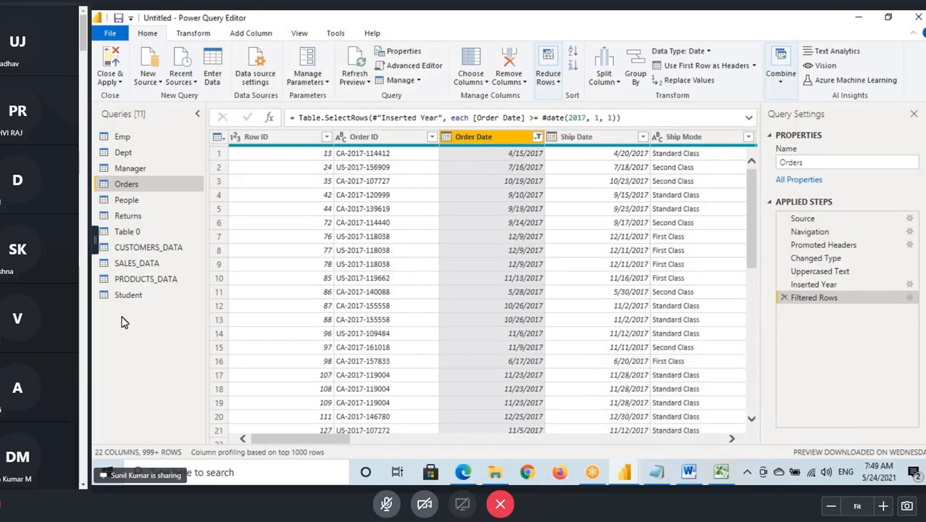
- Start an "after" date filter on the Orders (2) query's Order Date column and change its condition to "is after or equal to"
left_click(537, 155)
mouse_move(477, 255)
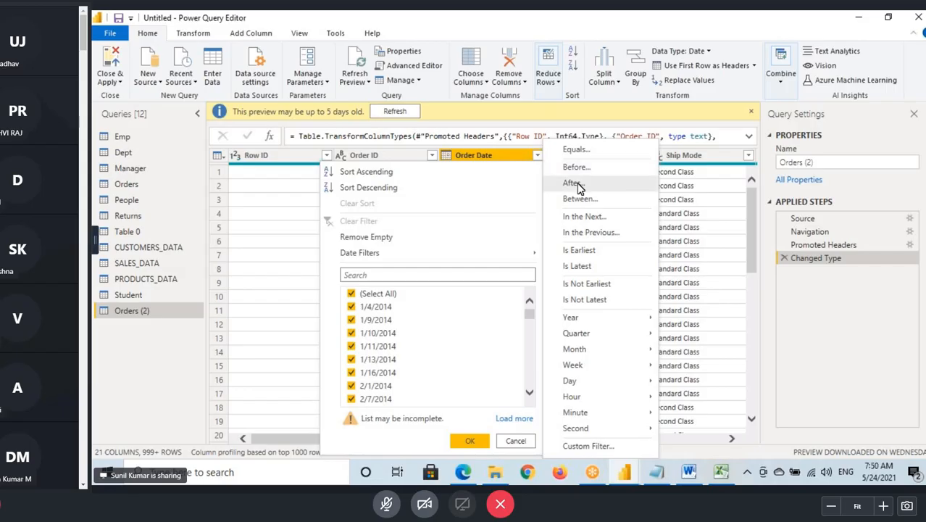
left_click(572, 184)
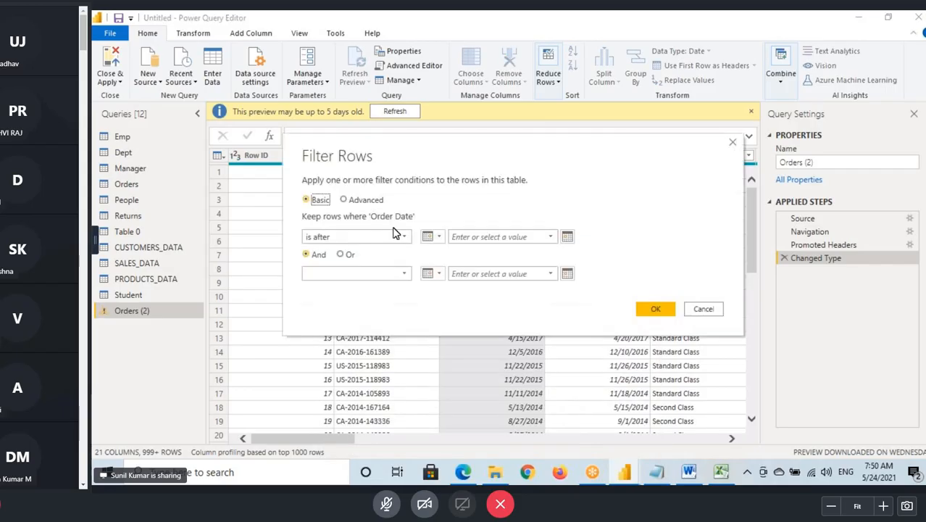
left_click(355, 237)
left_click(352, 317)
- Set the Orders (2) filter date to 1/1/2017 and apply the filter
left_click(531, 240)
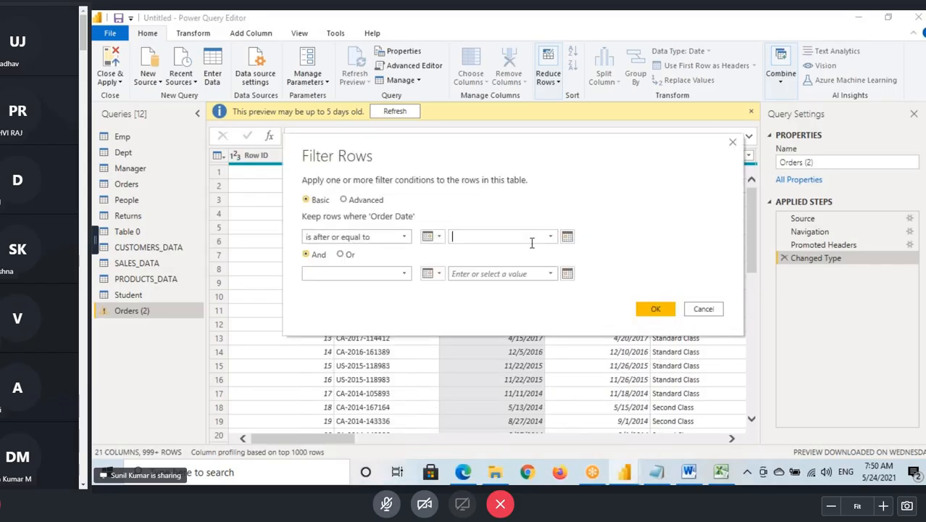
left_click(566, 237)
left_click(445, 252)
left_click(446, 252)
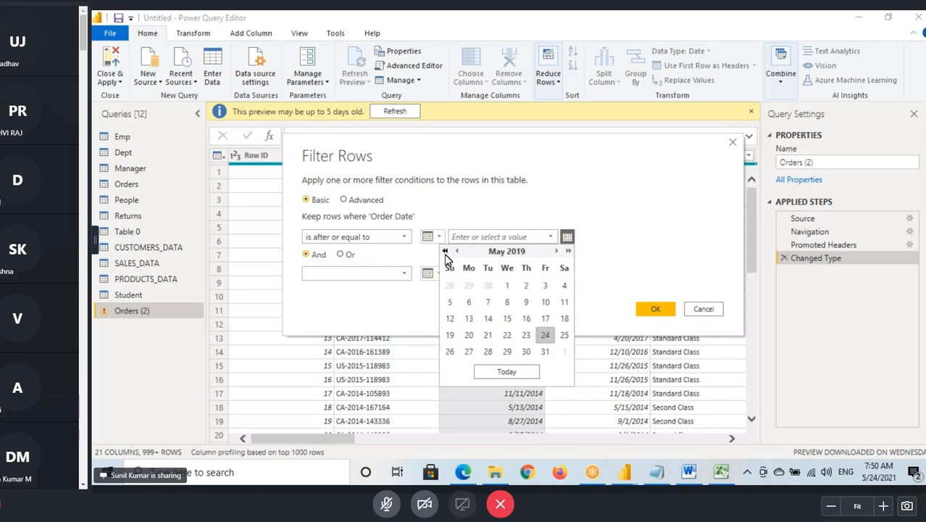
left_click(446, 252)
left_click(445, 252)
left_click(457, 251)
left_click(457, 251)
left_click(457, 251)
left_click(458, 251)
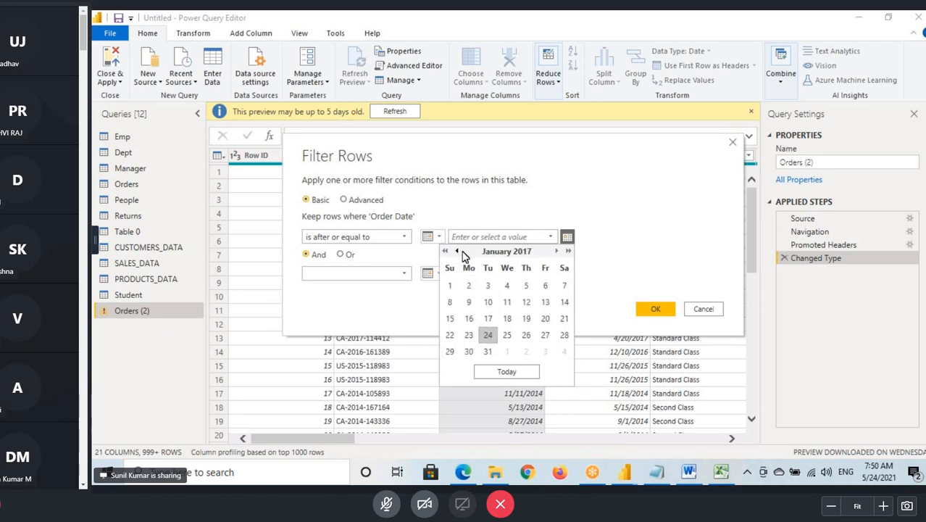
left_click(450, 286)
key("Return")
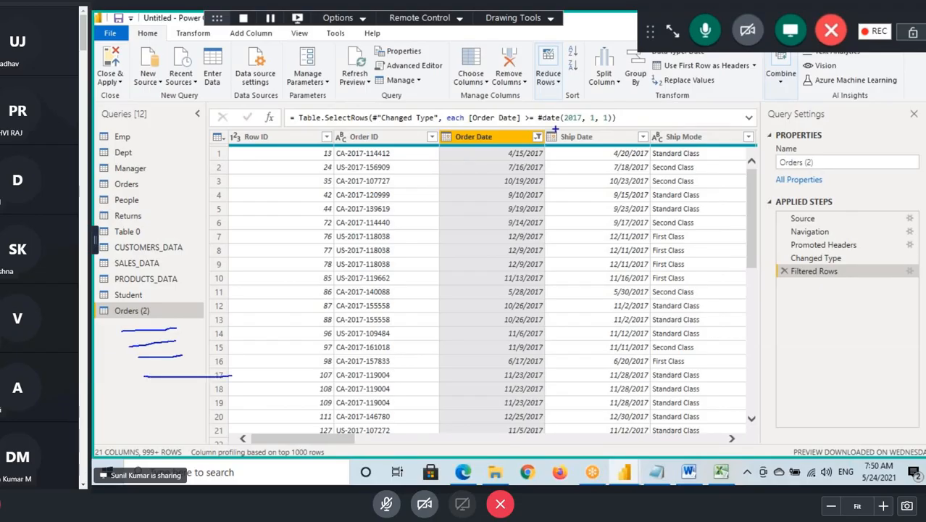
- Underline the date in the filter formula, mark the area around and below Orders (2), and clear the annotations
left_click_drag(556, 129, 644, 128)
mouse_move(138, 309)
left_mouse_down()
mouse_move(136, 362)
mouse_move(147, 372)
left_mouse_up()
left_click_drag(167, 332, 124, 386)
key("Escape")
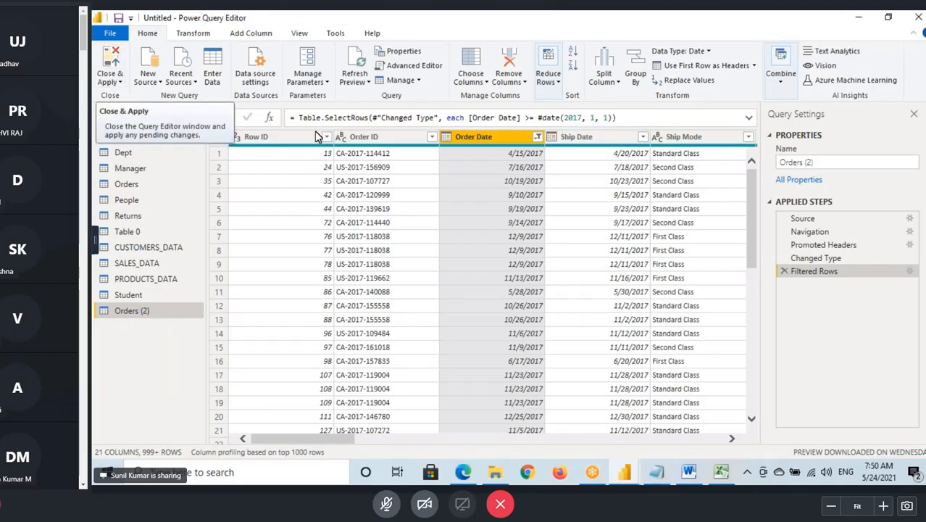
- Switch to Power BI Desktop to examine the report view and table list, and return to the Power Query Editor
mouse_move(624, 471)
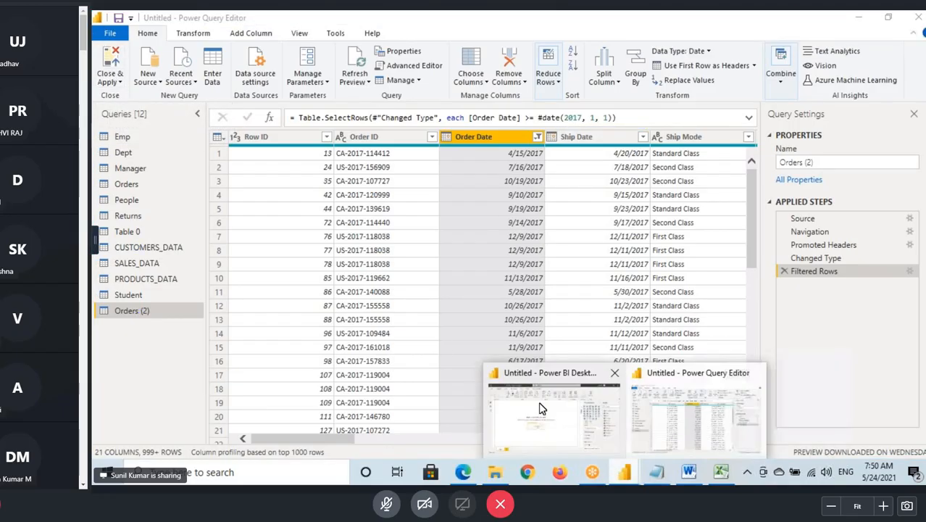
left_click(549, 446)
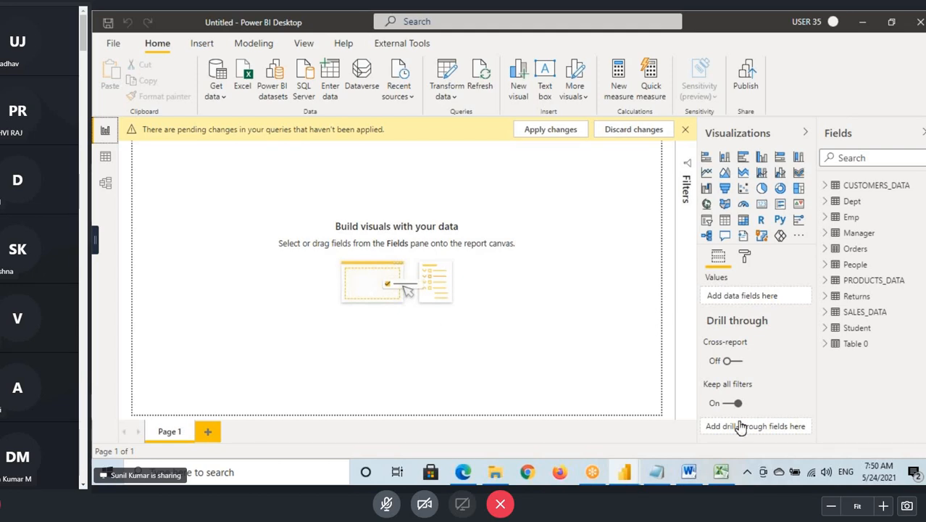
mouse_move(628, 471)
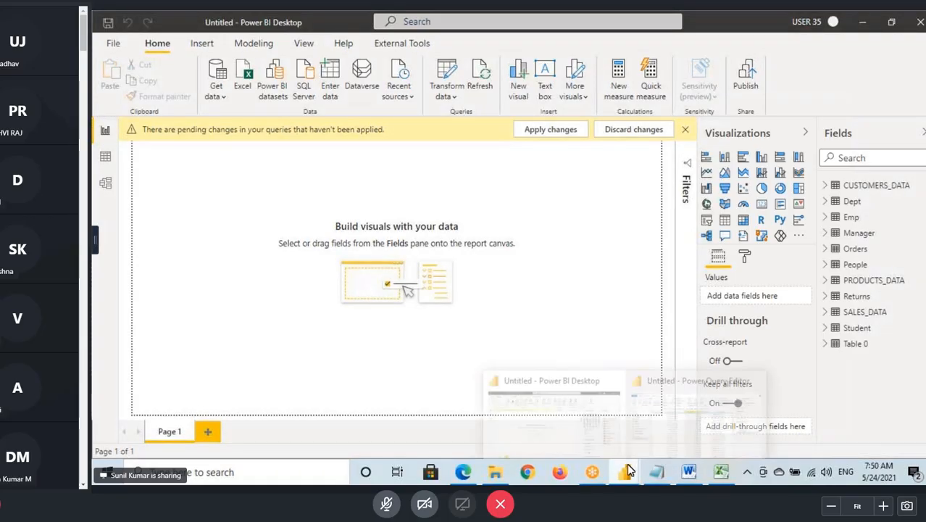
left_click(696, 405)
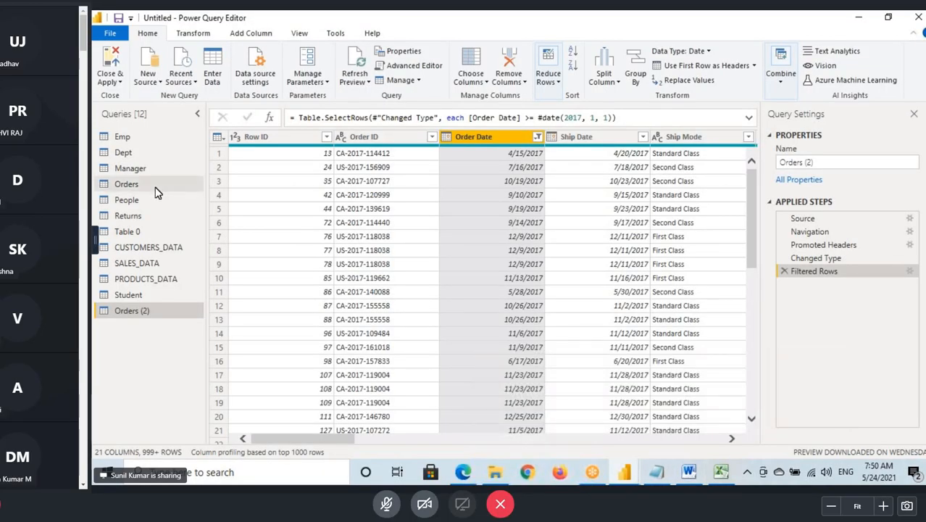
- Underline the Orders and Orders (2) query names on screen and clear the annotations
left_click_drag(115, 189, 170, 187)
left_click_drag(115, 324, 185, 317)
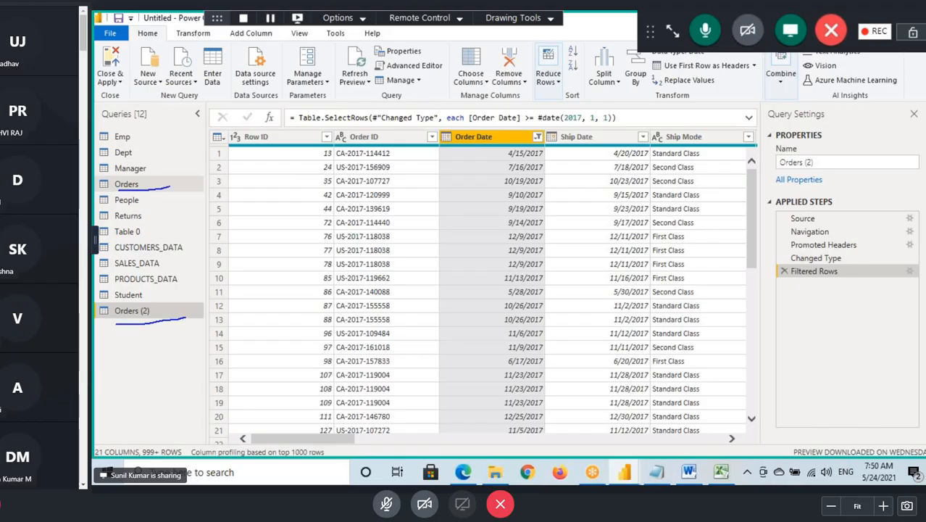
mouse_move(166, 188)
left_mouse_down()
mouse_move(227, 172)
mouse_move(204, 206)
left_mouse_up()
key("Escape")
- Edit the Orders query's Filtered Rows step to use the date 1/1/2015 and check the Order Date column
left_click(149, 190)
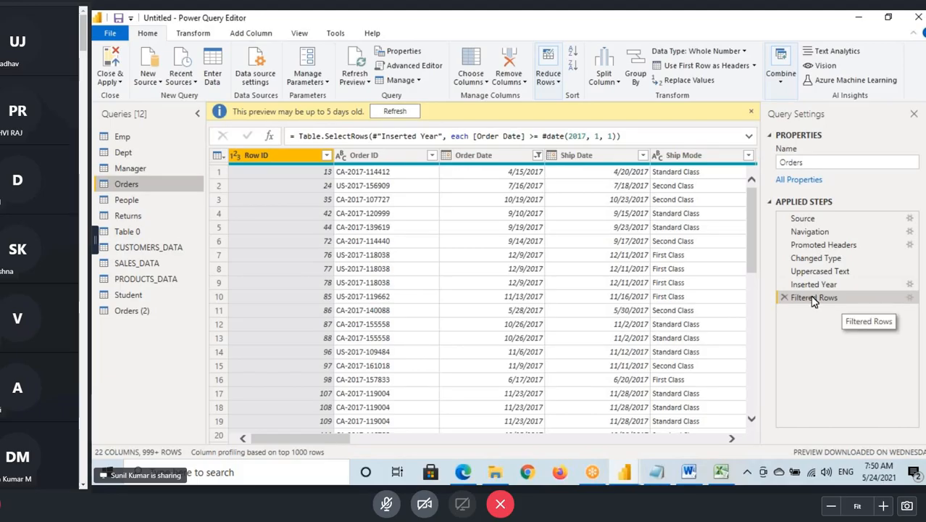
left_click(909, 298)
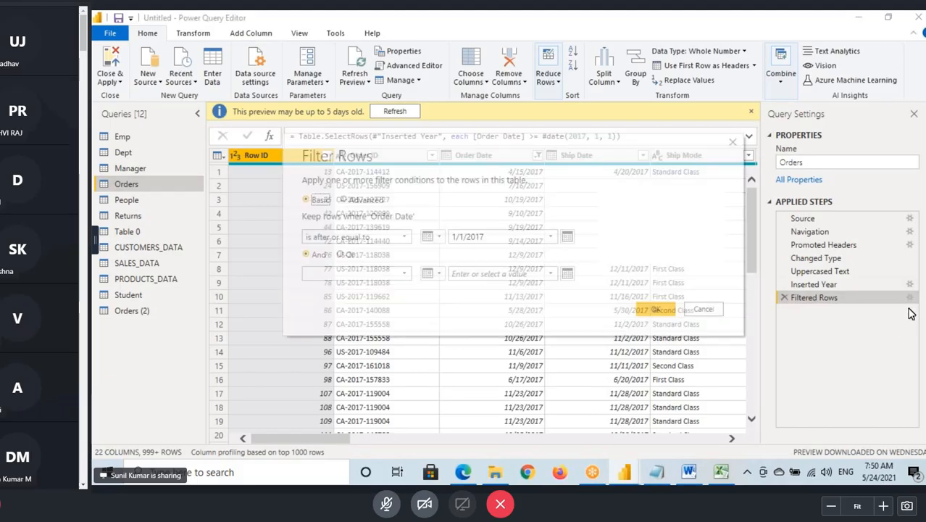
left_click_drag(468, 236, 491, 236)
left_click(497, 237)
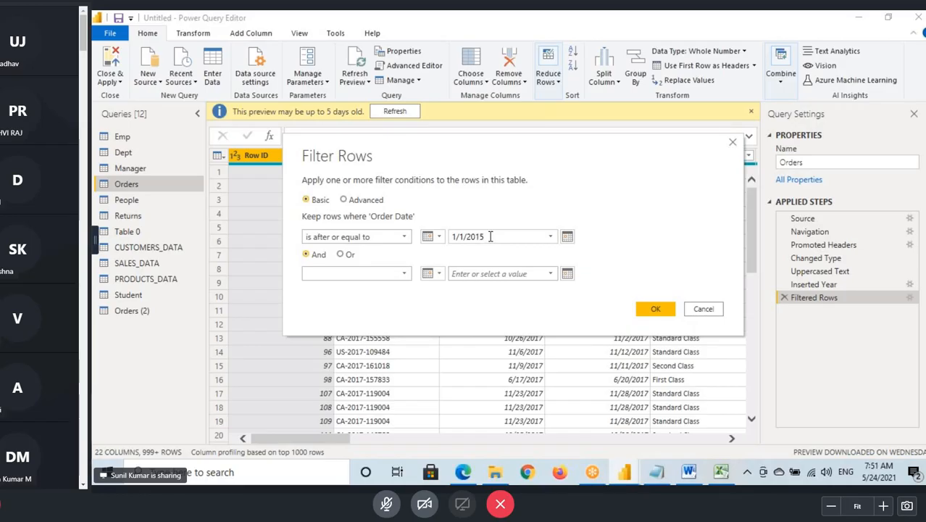
key("BackSpace")
type("7")
left_click(655, 309)
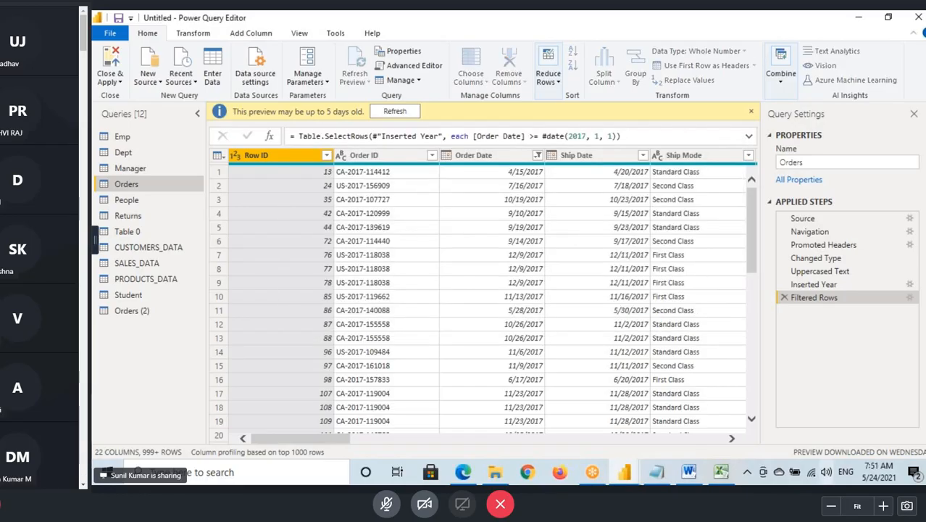
left_click(497, 140)
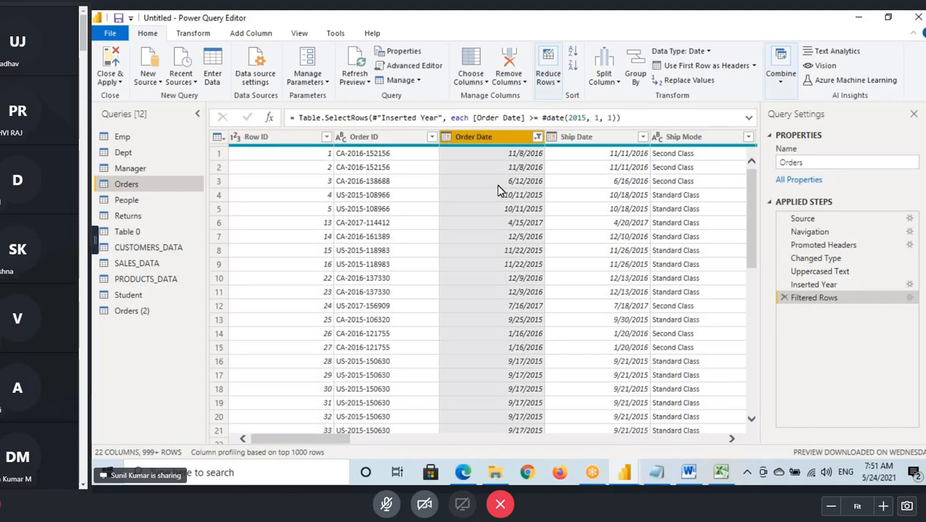
scroll(501, 263, "down", 10)
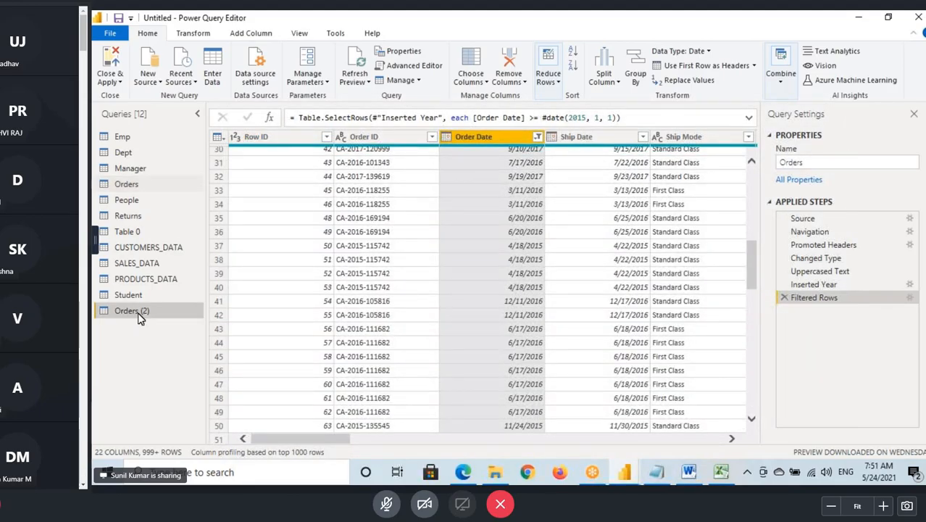
- Edit the Orders (2) query's Filtered Rows step to use the date 1/1/2015
left_click(139, 317)
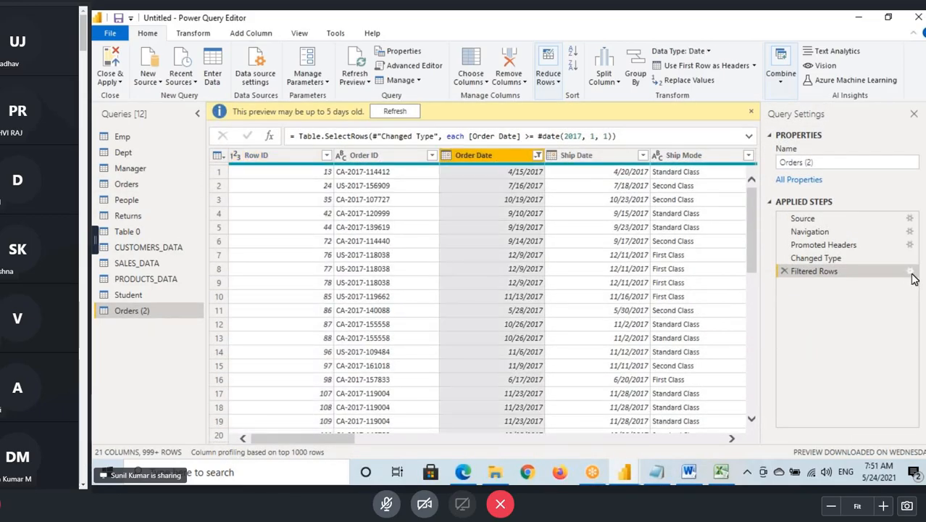
left_click(910, 271)
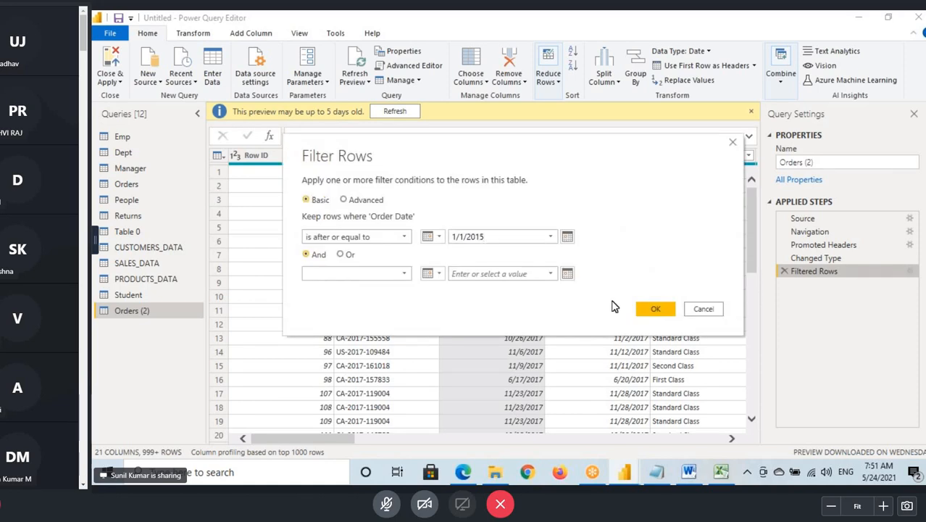
left_click(654, 309)
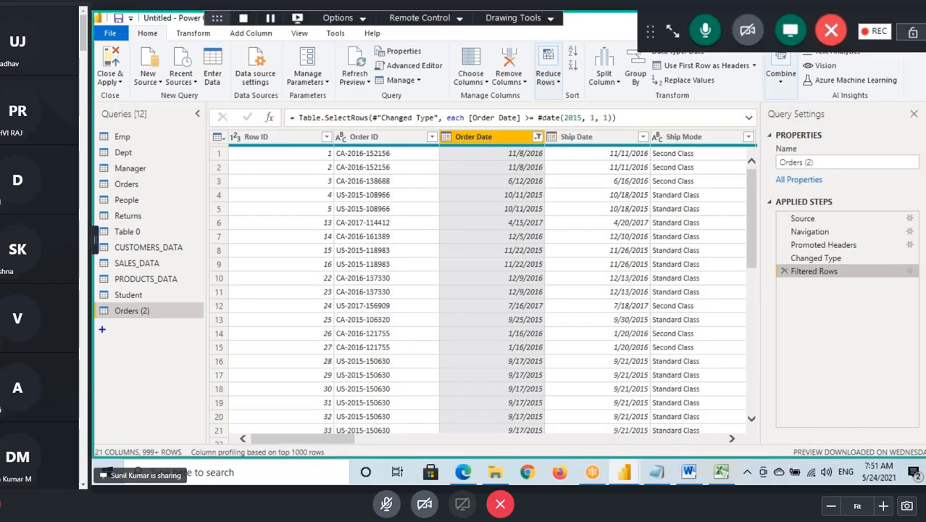
- Draw four lines below the query list, box the Manage Parameters command, and clear the annotations
left_click_drag(103, 329, 157, 329)
left_click_drag(92, 363, 155, 358)
left_click_drag(99, 383, 159, 373)
left_click_drag(103, 401, 171, 401)
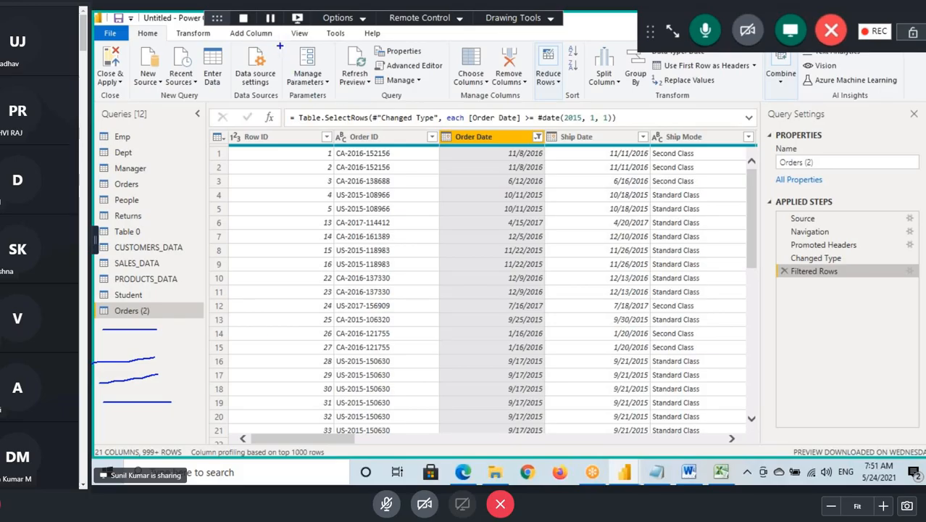
left_click_drag(277, 45, 337, 89)
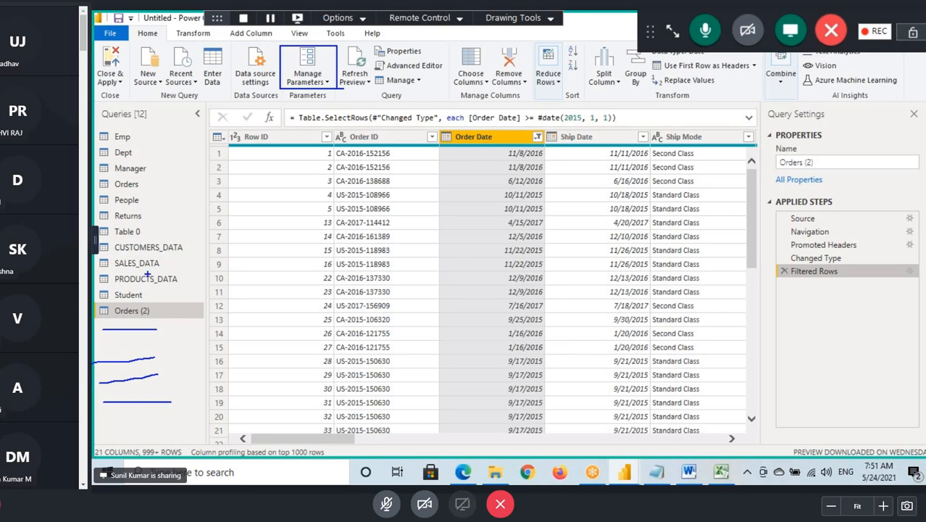
key("Escape")
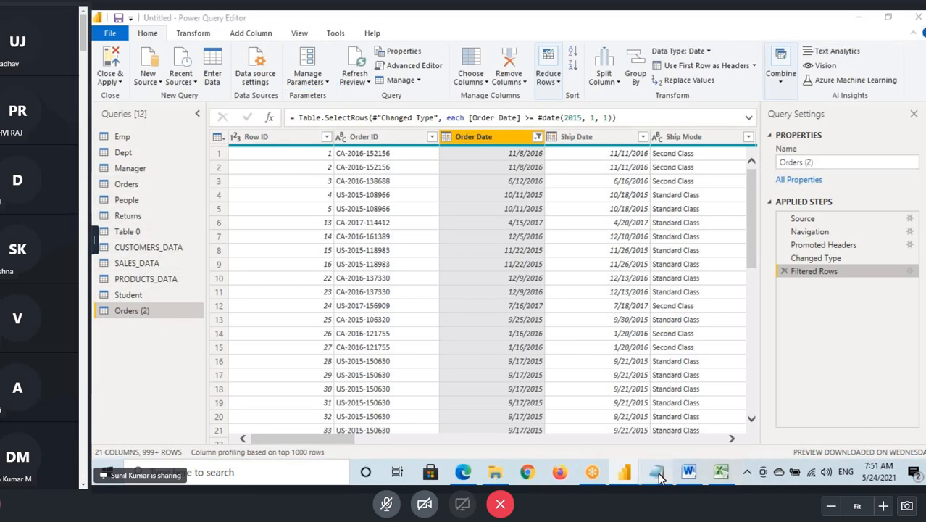
- Switch to the Notepad notes and begin a sentence under Manage Parameters: "When ever we are Writing Condition in Many Places and"
key("alt+Tab")
left_click(223, 263)
key("Return")
key("Return")
type("Whe")
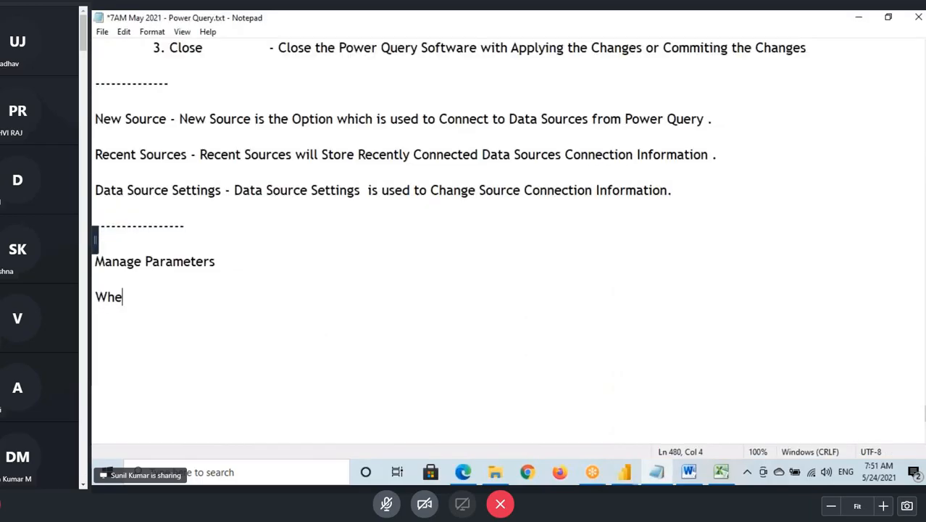
type("n ever w")
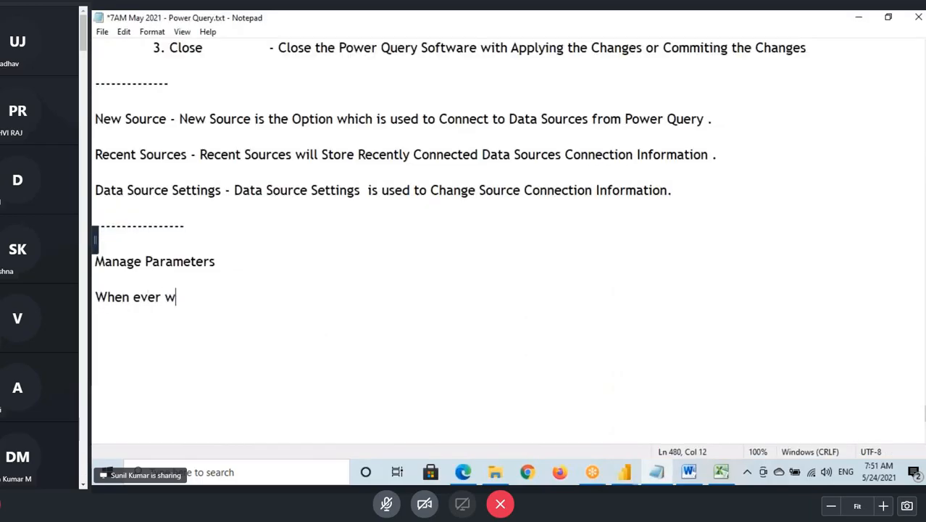
type("e are ")
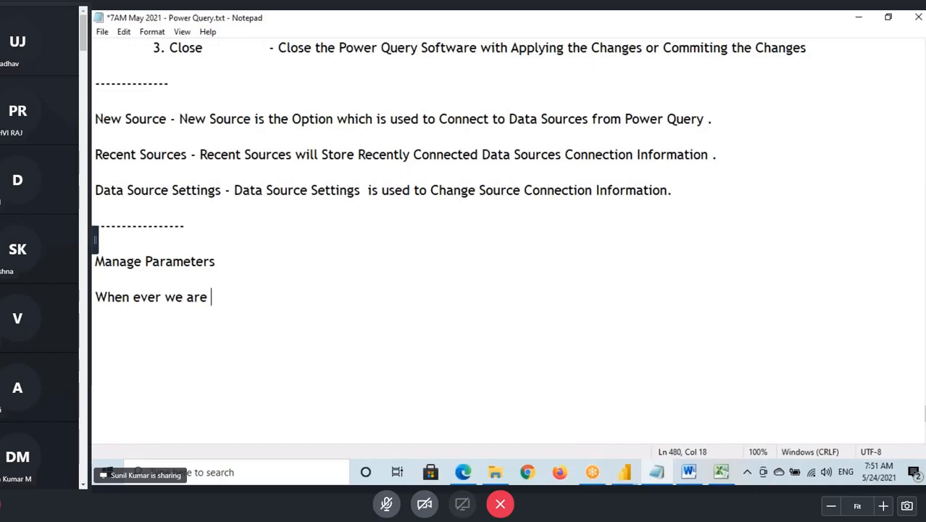
type("Wri")
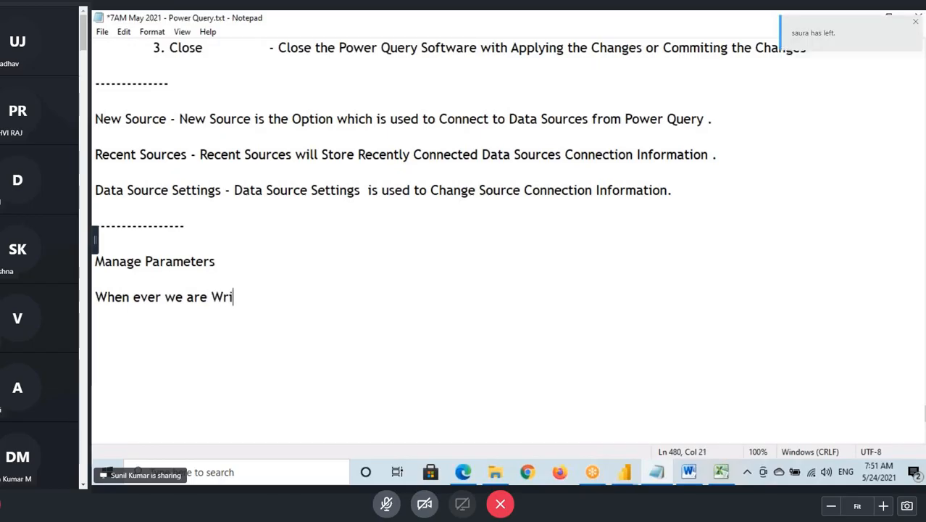
type("ting Cond")
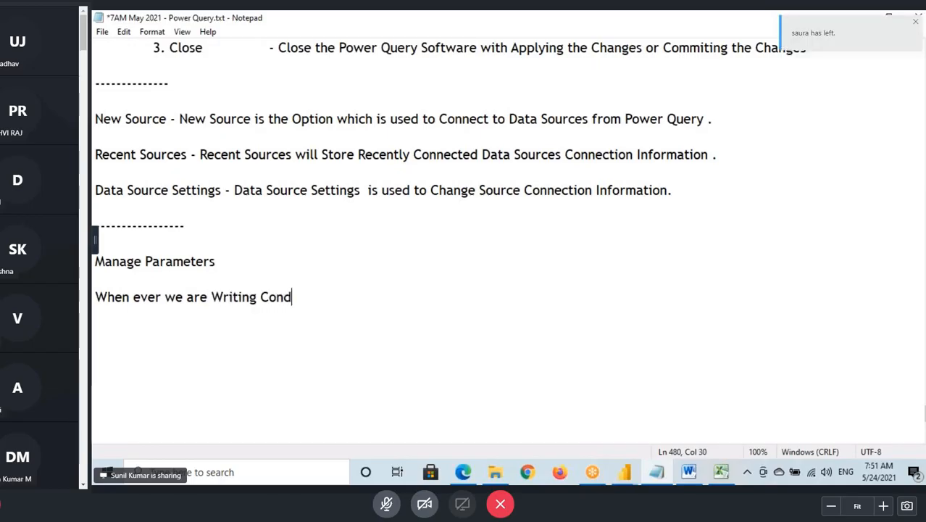
type("ition in")
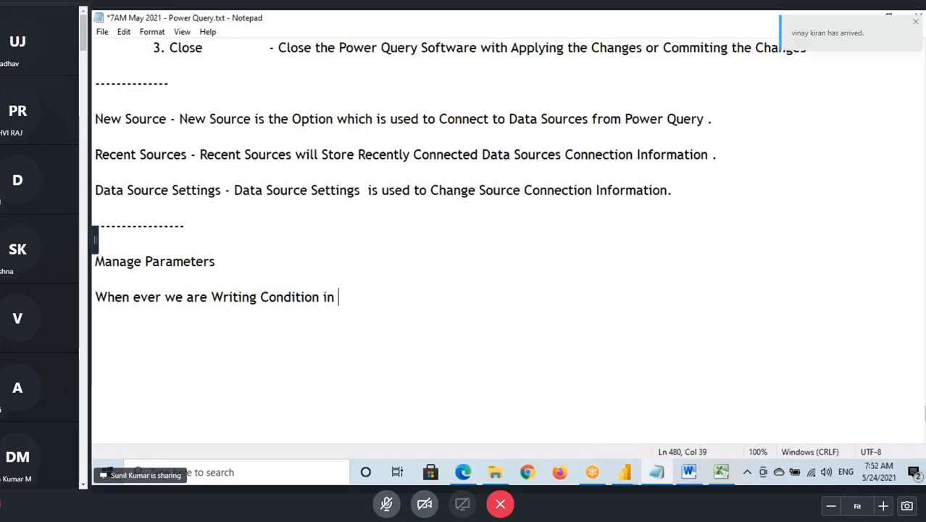
type(" Many Place")
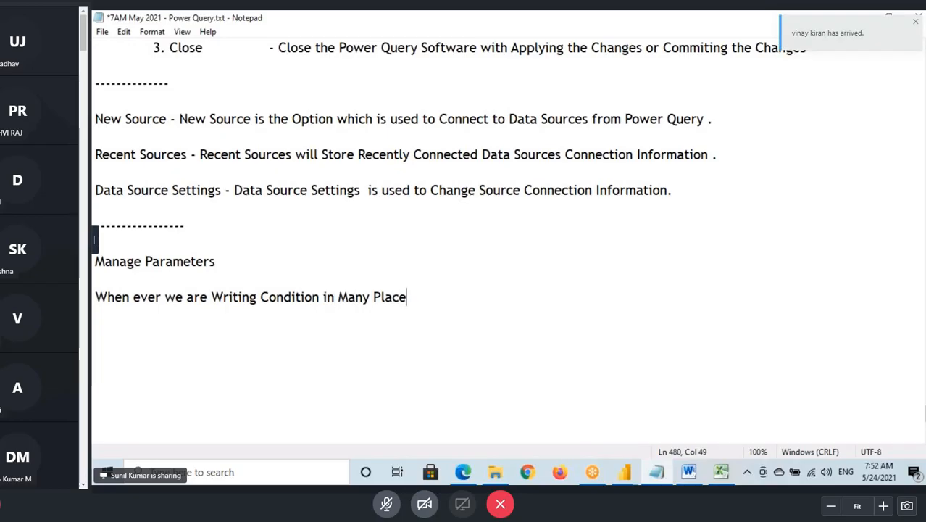
type("s and if ")
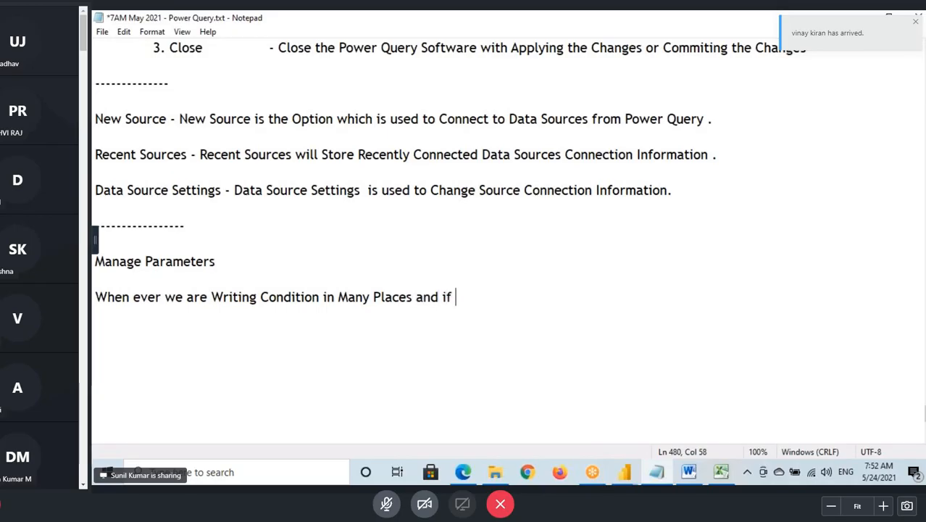
type("You think that")
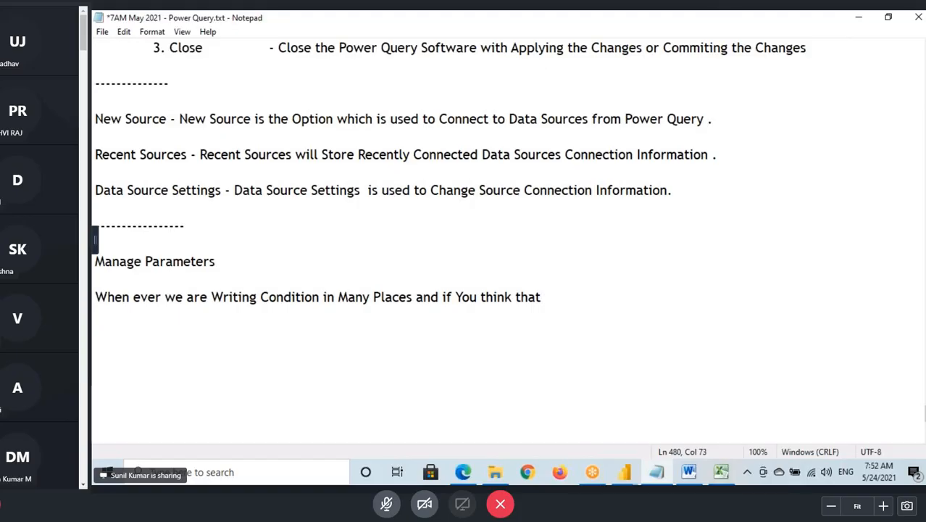
type(" the Con")
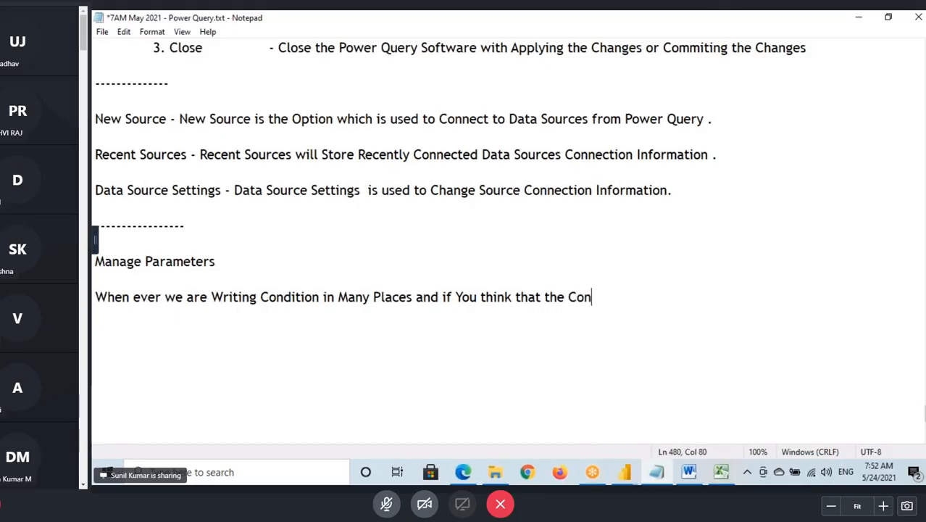
type("dition wi")
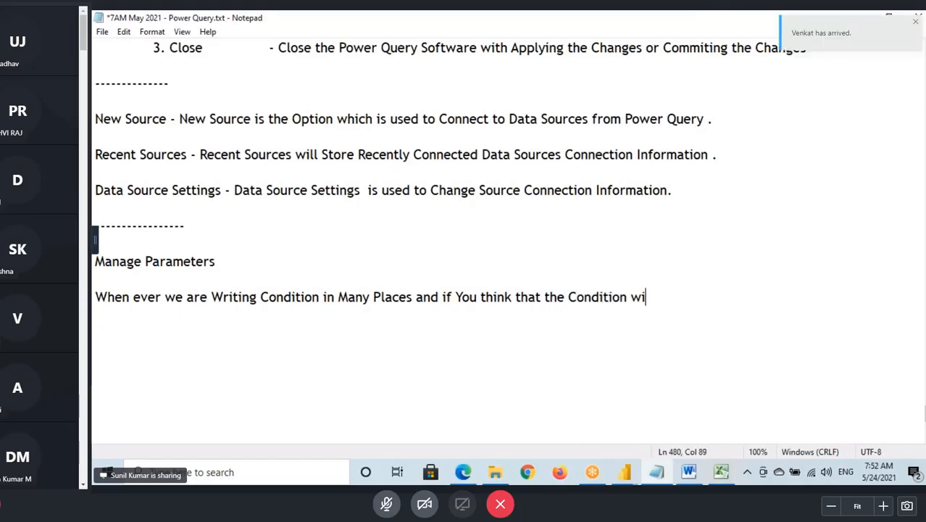
type("ll Change")
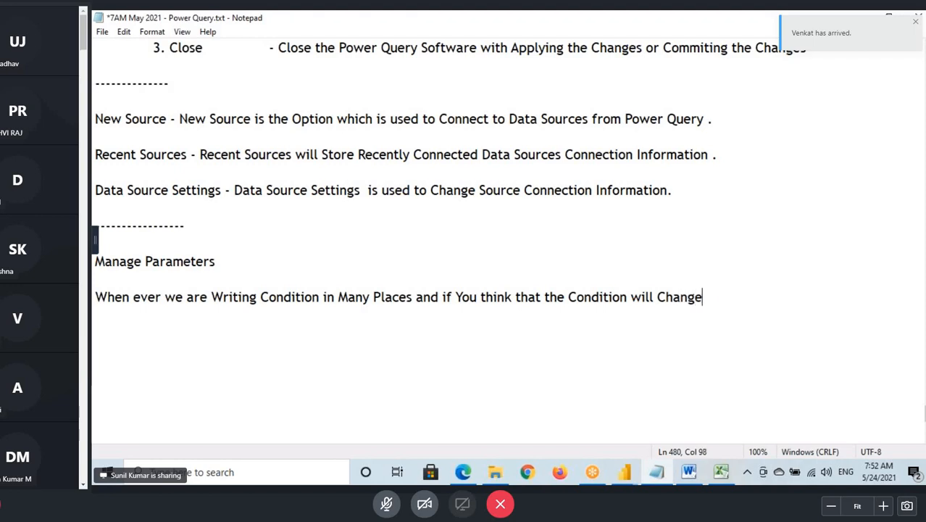
type(" in Future")
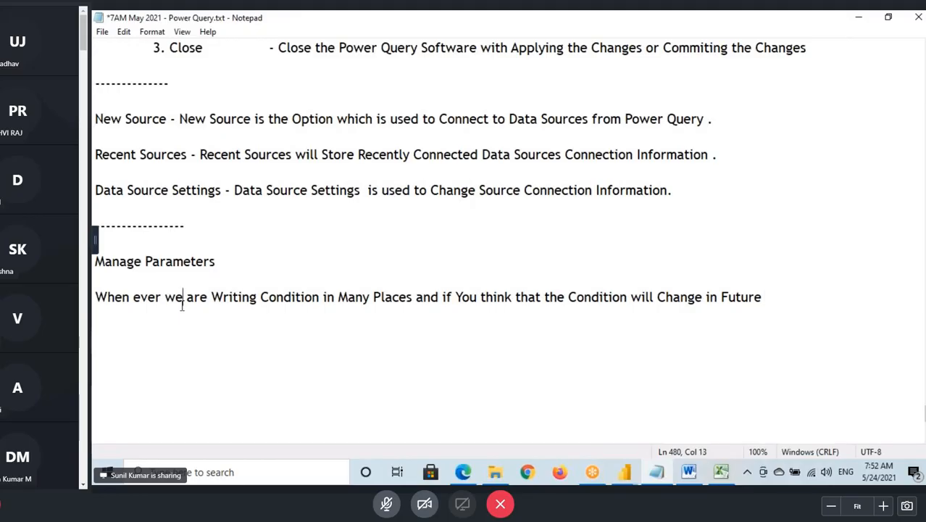
- Review the new note by highlighting its future-change clause, the word Parameters, and the phrase about conditions in many places
left_click_drag(182, 304, 767, 297)
left_click(452, 297)
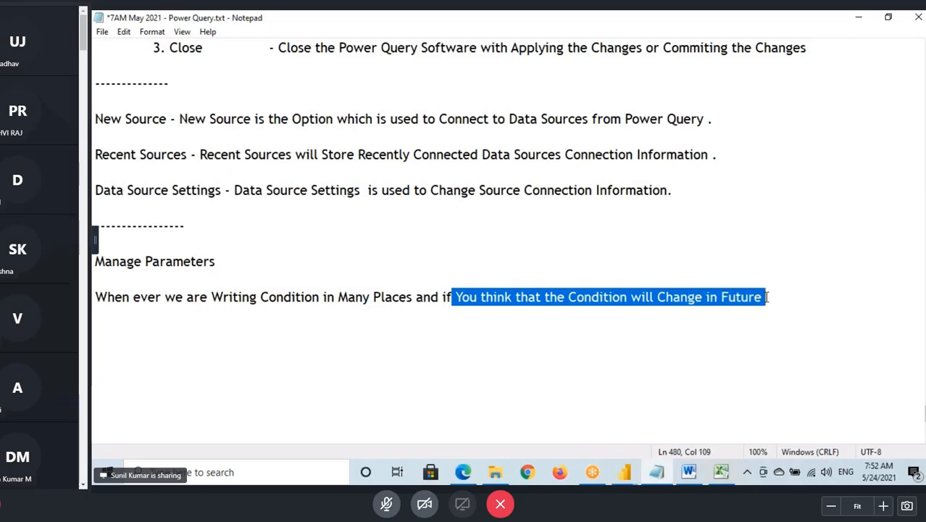
left_click(777, 297)
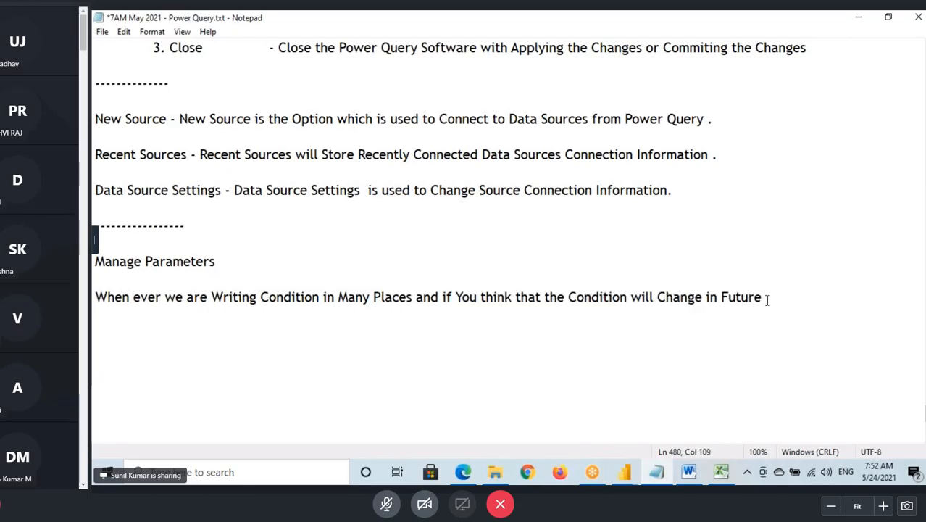
double_click(146, 263)
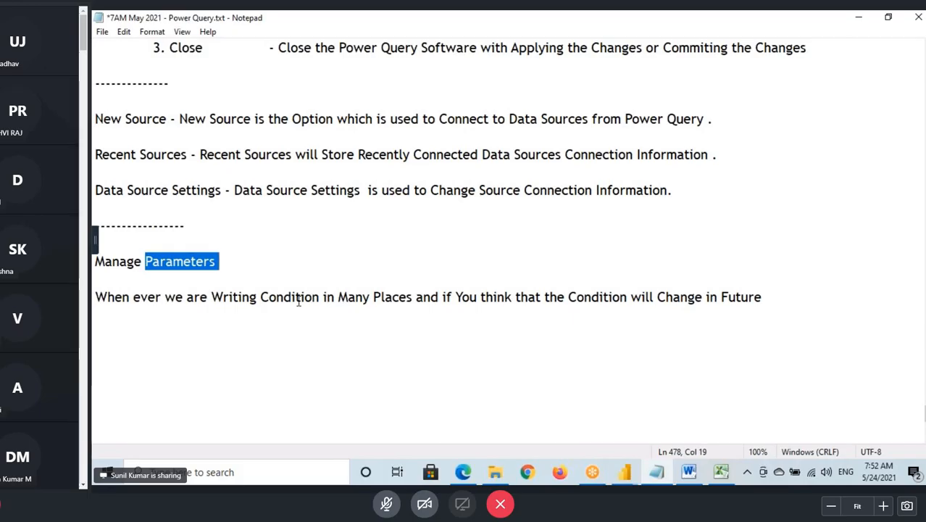
left_click_drag(261, 298, 364, 297)
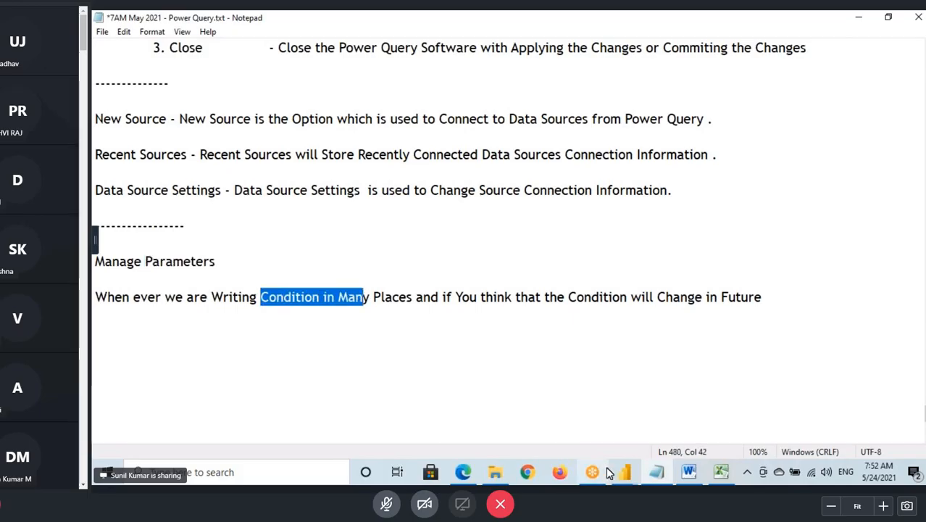
- Switch to Power Query Editor, open the Orders query, then box Orders and Orders (2) and sketch lines below the query list
mouse_move(626, 480)
left_click(688, 409)
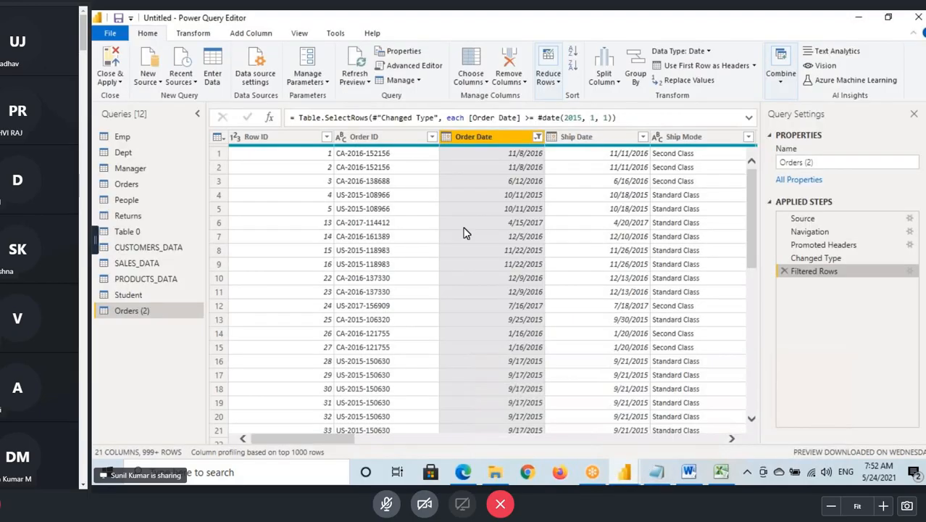
left_click(141, 185)
key("ctrl+2")
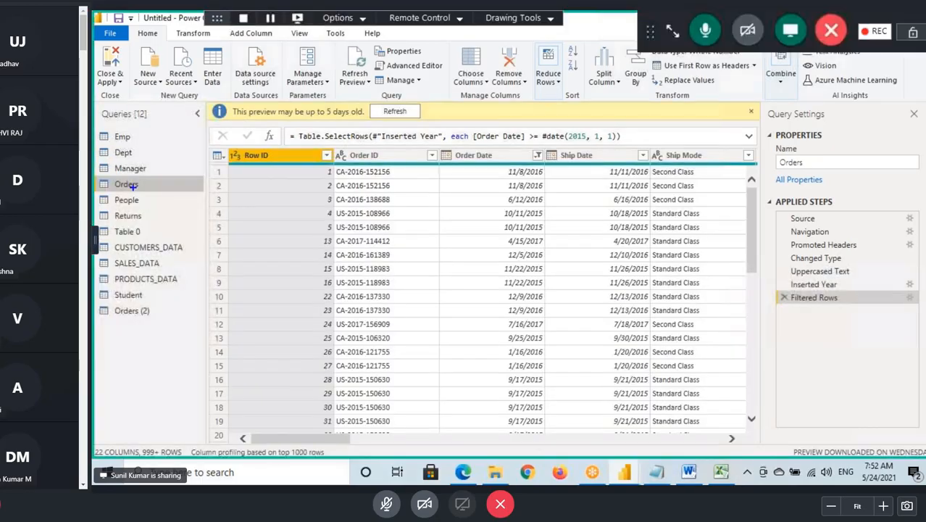
left_click_drag(98, 180, 160, 199)
mouse_move(101, 351)
left_mouse_down()
mouse_move(146, 351)
mouse_move(143, 360)
left_mouse_up()
mouse_move(109, 367)
left_mouse_down()
mouse_move(145, 368)
mouse_move(149, 390)
left_mouse_up()
left_click_drag(110, 407, 149, 407)
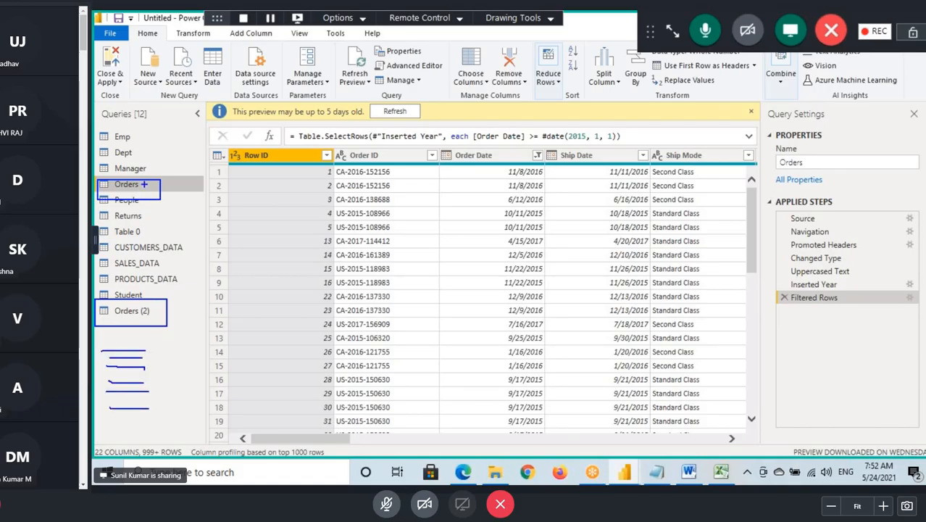
- Draw arrows from Orders and Orders (2) to handwritten 2017 values, add another 2017 below, and underline both query names
left_click_drag(158, 177, 287, 136)
mouse_move(174, 306)
left_mouse_down()
mouse_move(233, 291)
mouse_move(260, 257)
mouse_move(299, 261)
left_mouse_up()
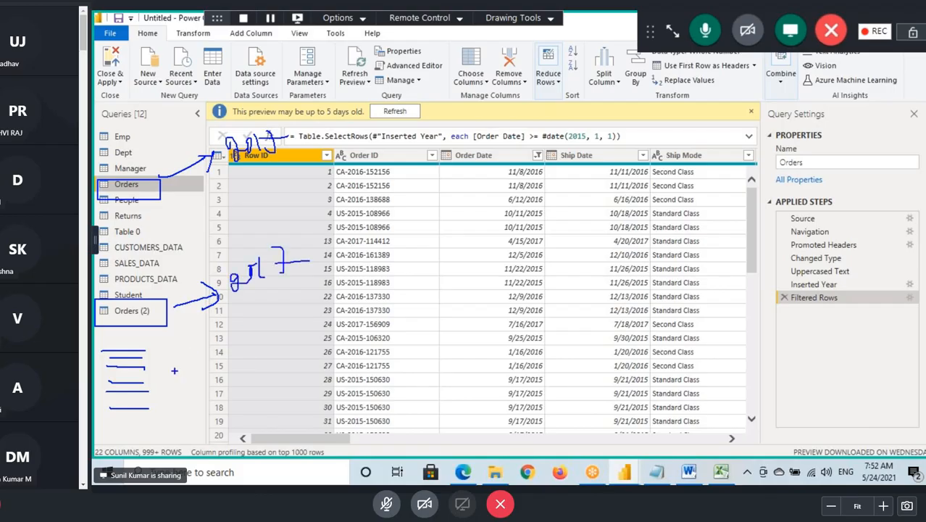
mouse_move(242, 342)
left_mouse_down()
mouse_move(213, 368)
mouse_move(323, 326)
left_mouse_up()
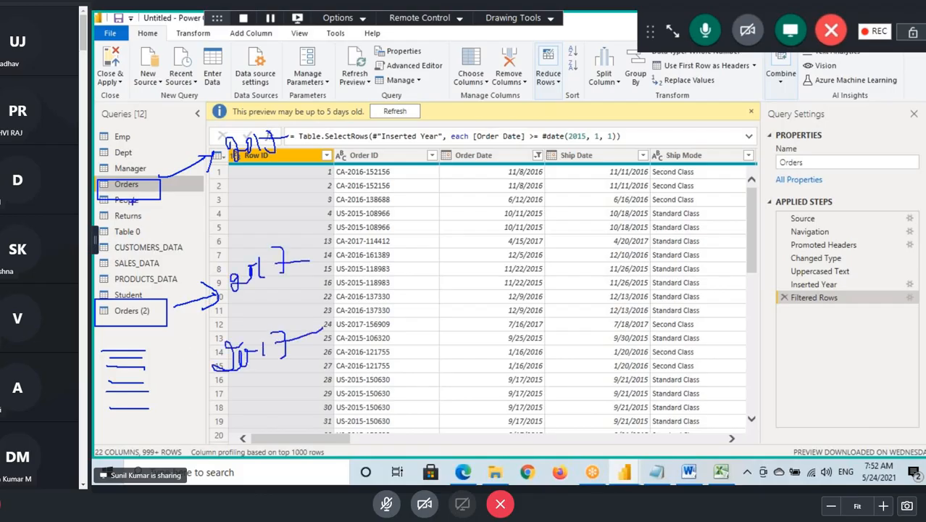
left_click_drag(121, 190, 160, 195)
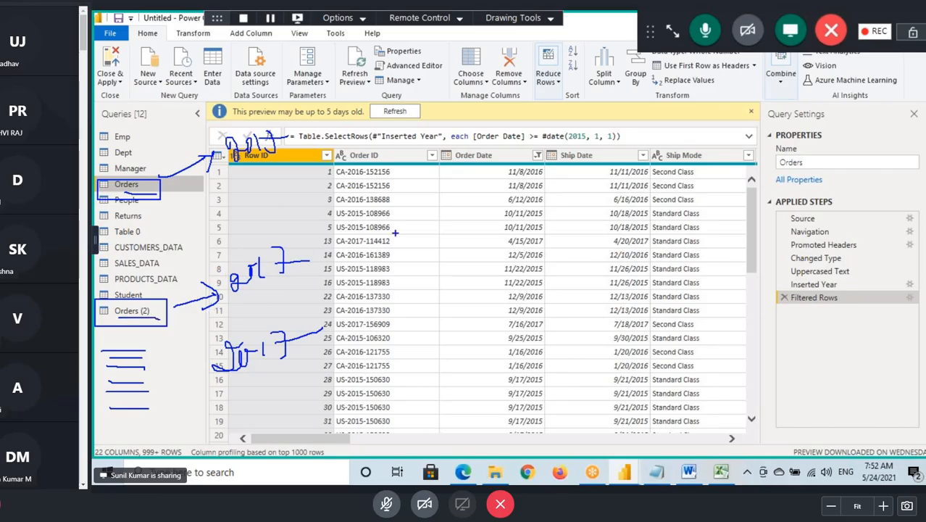
- Cross out the three handwritten 2017 values
mouse_move(281, 126)
left_mouse_down()
mouse_move(232, 162)
mouse_move(261, 175)
left_mouse_up()
left_click_drag(285, 231, 235, 291)
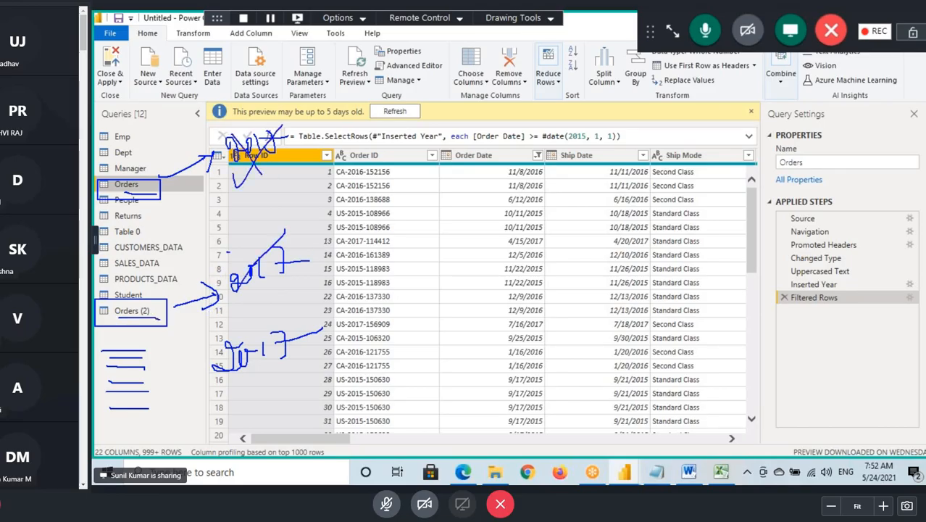
left_click_drag(229, 251, 266, 308)
left_click_drag(288, 339, 232, 375)
left_click_drag(230, 337, 285, 357)
- Handwrite 2015 above the formula, underline Orders and Orders (2) again, and clear all annotations
mouse_move(389, 113)
left_mouse_down()
mouse_move(384, 146)
mouse_move(406, 141)
left_mouse_up()
mouse_move(403, 124)
left_mouse_down()
mouse_move(456, 143)
mouse_move(473, 135)
left_mouse_up()
left_click_drag(99, 193, 157, 192)
left_click_drag(110, 319, 159, 319)
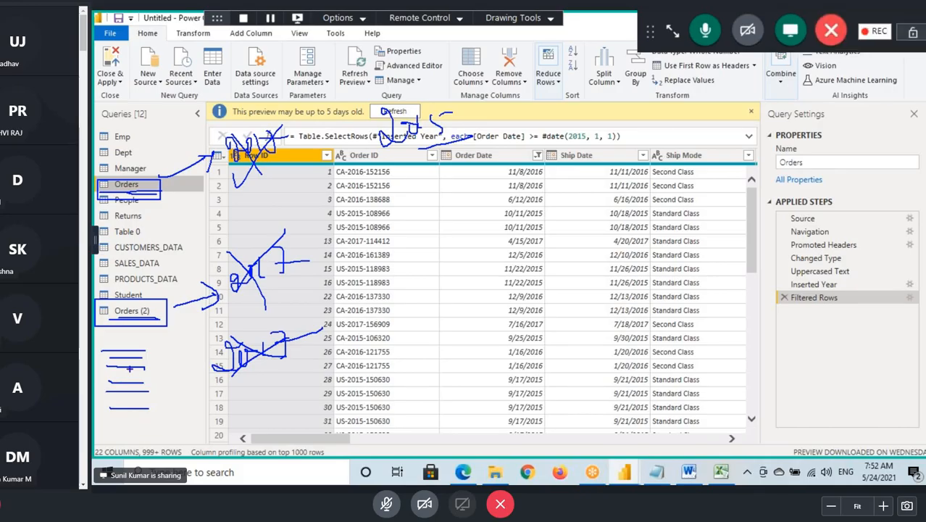
key("Escape")
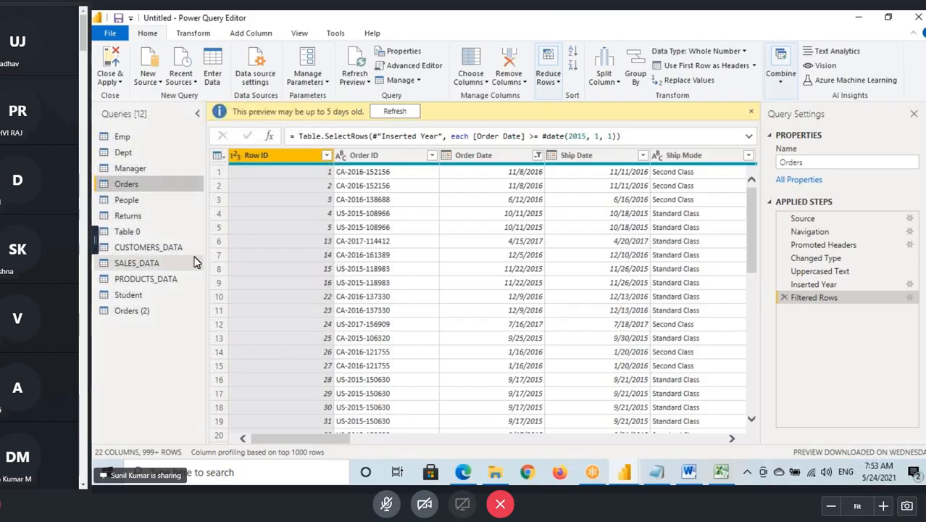
- Handwrite "Cre param" across the ribbon with an arrow to "Date", and underline Date with a small arrow pointing down
left_click_drag(301, 87, 313, 105)
mouse_move(324, 97)
left_mouse_down()
mouse_move(369, 110)
mouse_move(414, 150)
left_mouse_up()
mouse_move(407, 92)
left_mouse_down()
mouse_move(421, 106)
mouse_move(477, 85)
mouse_move(487, 99)
left_mouse_up()
left_click_drag(488, 86, 535, 78)
left_click_drag(509, 71, 518, 107)
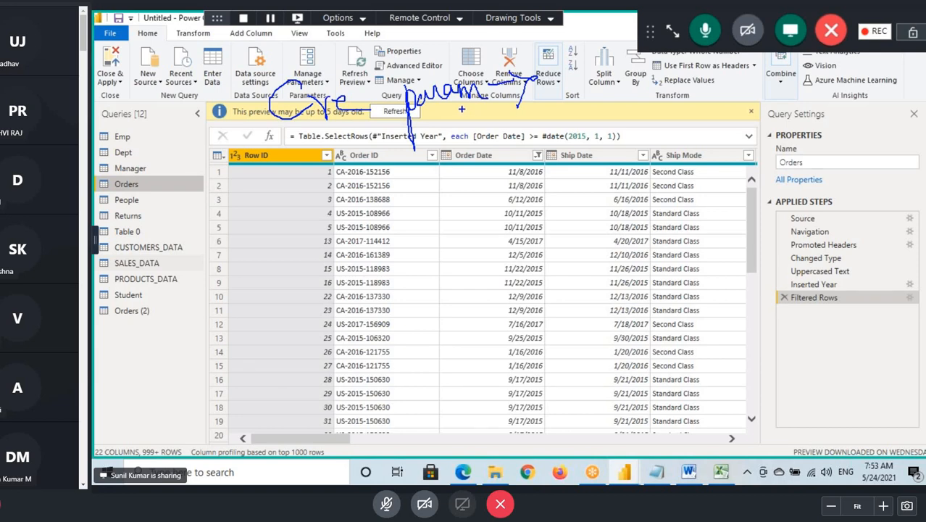
mouse_move(551, 64)
left_mouse_down()
mouse_move(573, 100)
mouse_move(606, 79)
left_mouse_up()
mouse_move(615, 55)
left_mouse_down()
mouse_move(613, 96)
mouse_move(635, 68)
left_mouse_up()
left_click_drag(617, 91, 632, 93)
mouse_move(573, 115)
left_mouse_down()
mouse_move(637, 97)
mouse_move(627, 100)
mouse_move(629, 131)
left_mouse_up()
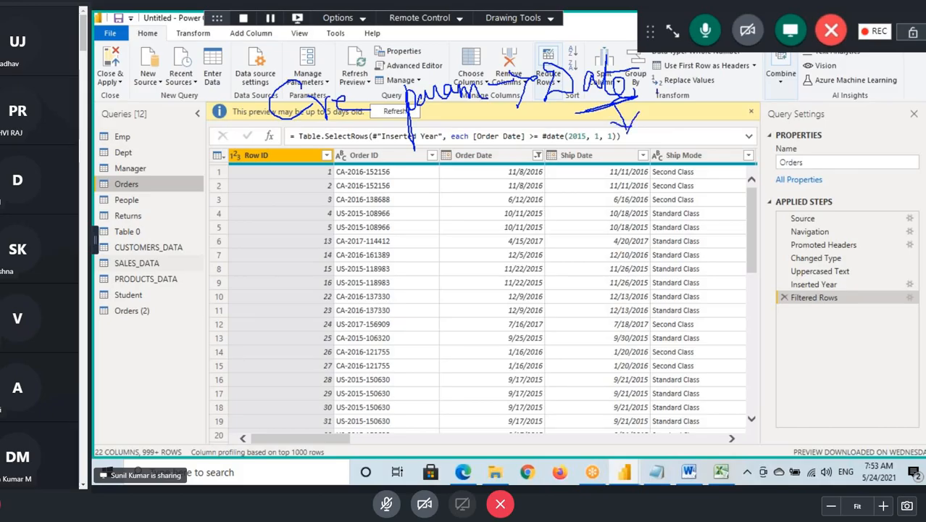
- Handwrite an underlined 2017 beside Date and draw curves linking the words "Cre" and "param" to that value
mouse_move(651, 95)
left_mouse_down()
mouse_move(662, 120)
mouse_move(671, 100)
mouse_move(690, 117)
left_mouse_up()
left_click_drag(701, 87, 697, 116)
left_click_drag(705, 101, 740, 88)
left_click_drag(663, 138, 713, 126)
left_click_drag(672, 139, 720, 126)
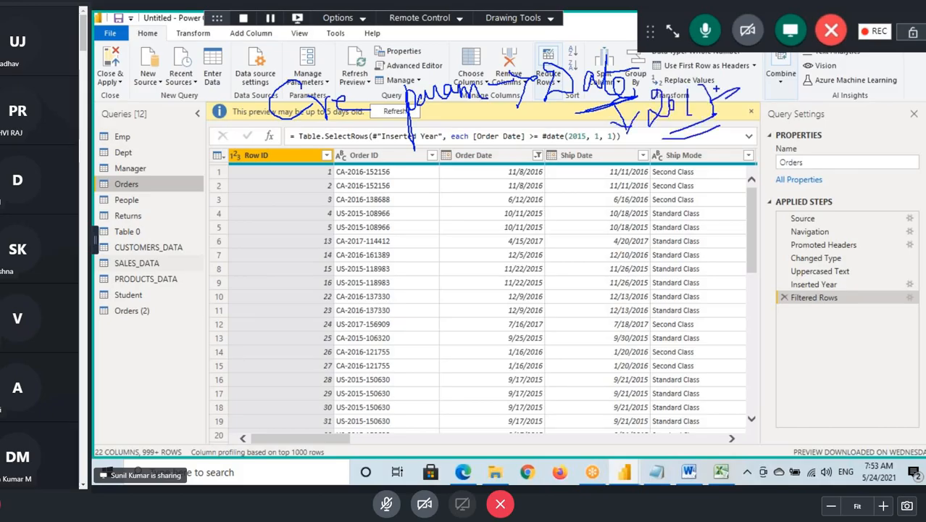
mouse_move(284, 126)
left_mouse_down()
mouse_move(339, 111)
mouse_move(425, 118)
mouse_move(479, 158)
mouse_move(637, 167)
left_mouse_up()
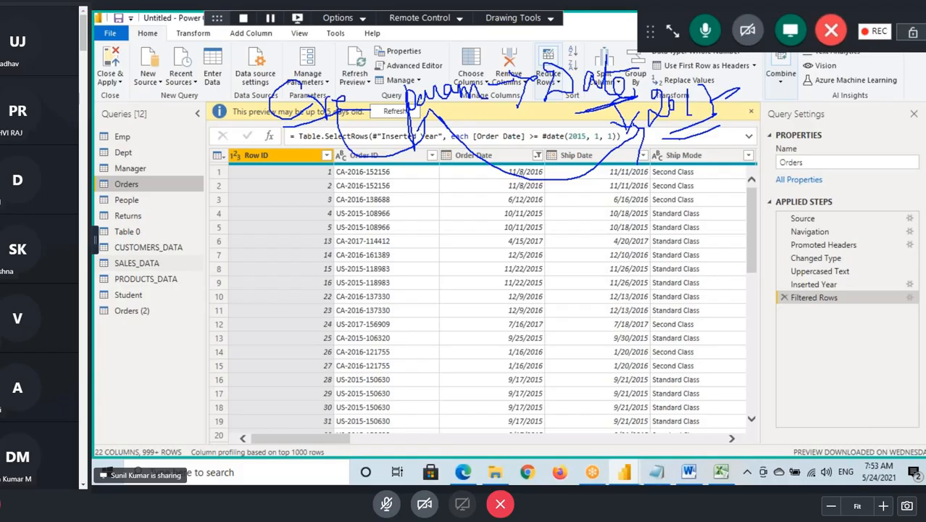
left_click_drag(697, 122, 673, 136)
- Underline Orders, draw arrows out of Orders and Orders (2), and sketch a column of lines below the query list
mouse_move(113, 192)
left_mouse_down()
mouse_move(149, 192)
mouse_move(177, 170)
mouse_move(169, 194)
left_mouse_up()
left_click_drag(163, 315, 199, 296)
left_click_drag(187, 294, 190, 318)
mouse_move(121, 330)
left_mouse_down()
mouse_move(156, 329)
mouse_move(159, 350)
left_mouse_up()
left_click_drag(126, 366, 160, 365)
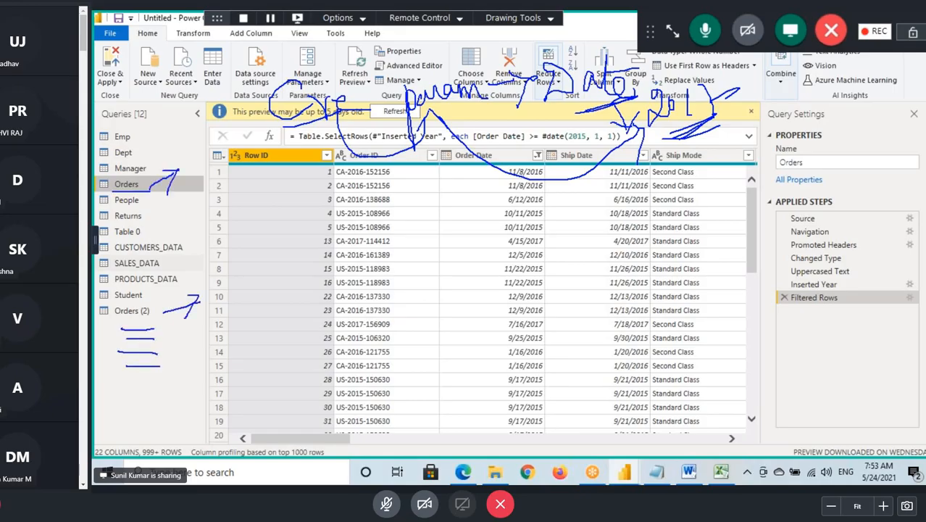
left_click_drag(107, 383, 151, 382)
mouse_move(115, 403)
left_mouse_down()
mouse_move(152, 404)
mouse_move(152, 415)
left_mouse_up()
left_click_drag(118, 426, 213, 415)
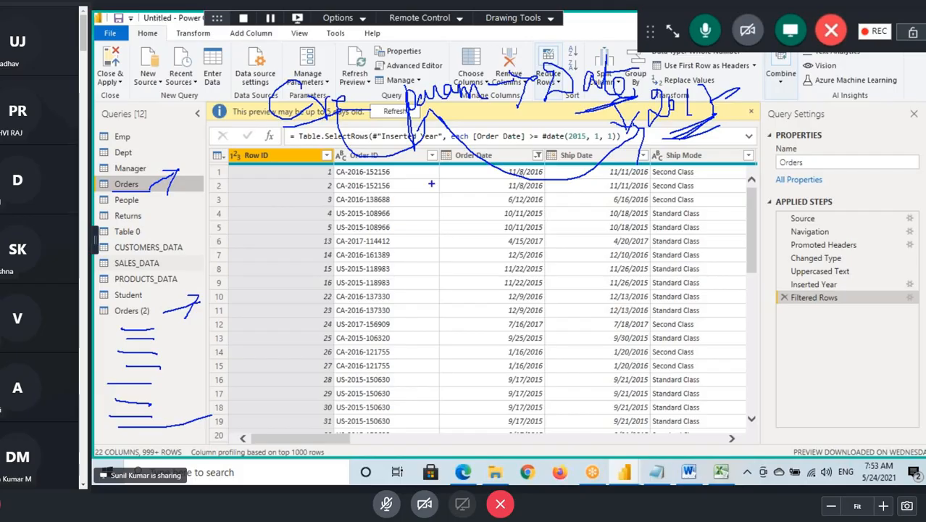
- Draw arrows from the handwritten "param" to the Orders and Orders (2) queries
left_click_drag(142, 192, 327, 152)
left_click_drag(142, 193, 194, 205)
mouse_move(439, 110)
left_mouse_down()
mouse_move(431, 172)
mouse_move(165, 311)
left_mouse_up()
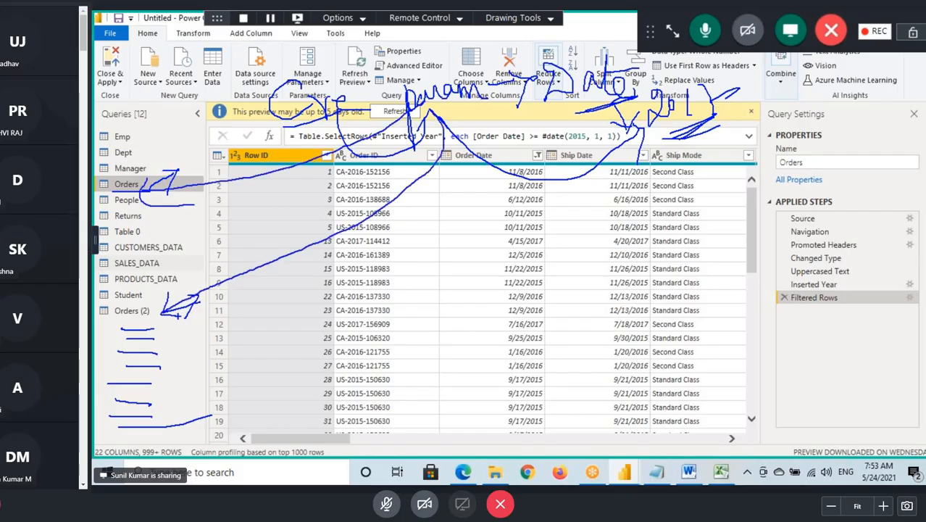
- Cross out the handwritten 2017 beside Date and handwrite 2015 over the query settings area
left_click_drag(708, 75, 638, 141)
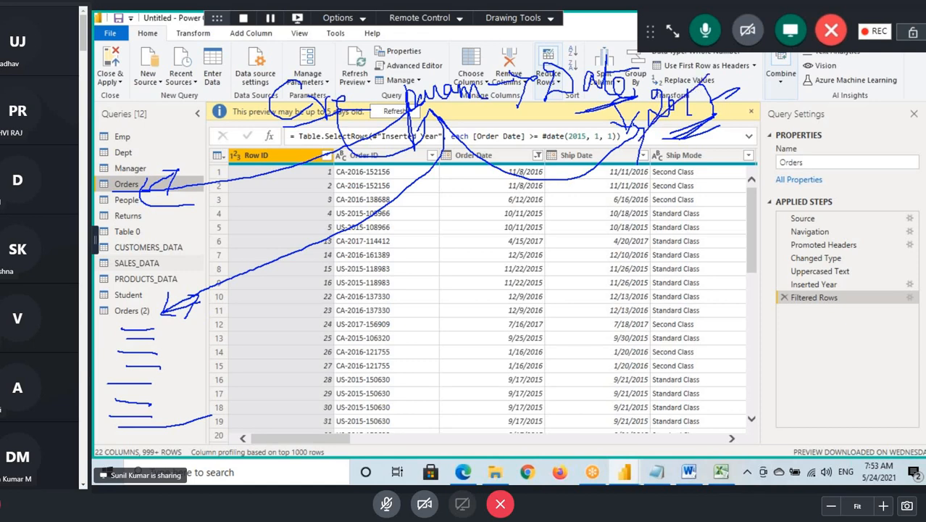
left_click_drag(650, 86, 714, 129)
mouse_move(813, 150)
left_mouse_down()
mouse_move(831, 151)
mouse_move(822, 172)
mouse_move(842, 170)
left_mouse_up()
mouse_move(846, 150)
left_mouse_down()
mouse_move(853, 148)
mouse_move(841, 147)
left_mouse_up()
left_click_drag(866, 129, 865, 149)
left_click_drag(879, 125, 878, 153)
left_click_drag(885, 124, 914, 109)
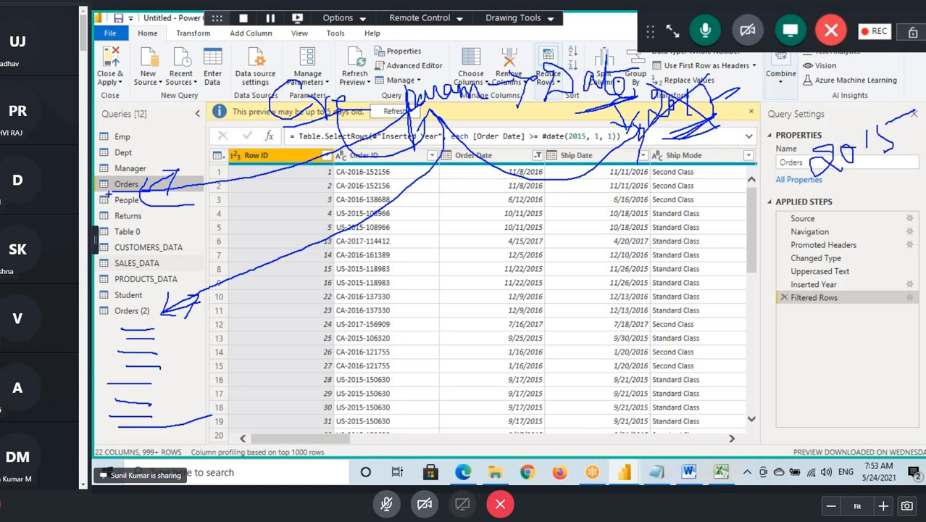
- Underline the Orders and Orders (2) queries and retrace the sketched lines below the query list
left_click_drag(108, 194, 184, 194)
mouse_move(115, 316)
left_mouse_down()
mouse_move(160, 317)
mouse_move(174, 337)
left_mouse_up()
left_click_drag(122, 350, 155, 352)
left_click_drag(128, 366, 178, 366)
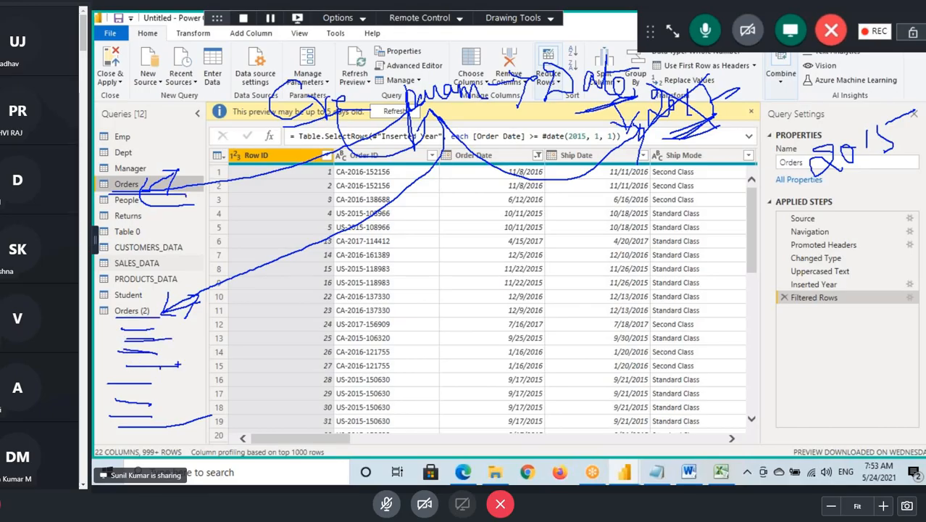
- Circle the handwritten "param", curve a line to the crossed-out value beside Date, and scribble over that value again
mouse_move(495, 81)
left_mouse_down()
mouse_move(407, 86)
mouse_move(478, 85)
mouse_move(471, 76)
mouse_move(676, 103)
left_mouse_up()
mouse_move(666, 130)
left_mouse_down()
mouse_move(667, 103)
mouse_move(696, 124)
left_mouse_up()
mouse_move(734, 87)
left_mouse_down()
mouse_move(662, 129)
mouse_move(722, 79)
mouse_move(727, 108)
mouse_move(712, 123)
left_mouse_up()
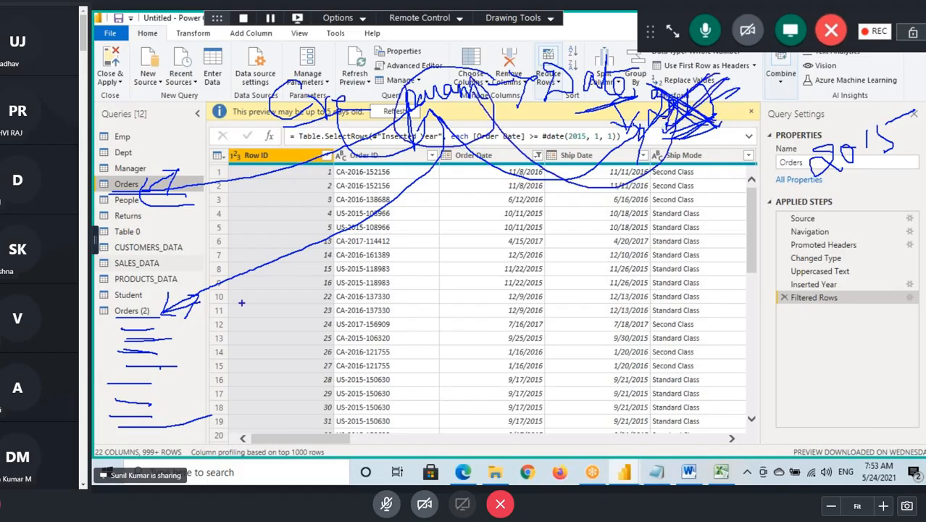
left_click_drag(116, 314, 167, 313)
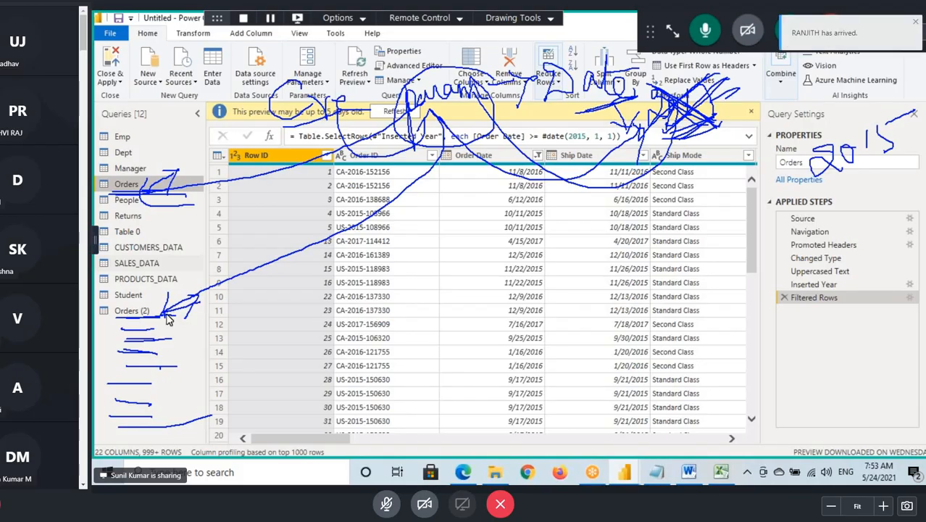
- Switch to the Notepad notes, end the Manage Parameters condition sentence with a period, and start a new line reading "Create a Parameter and"
left_click(655, 472)
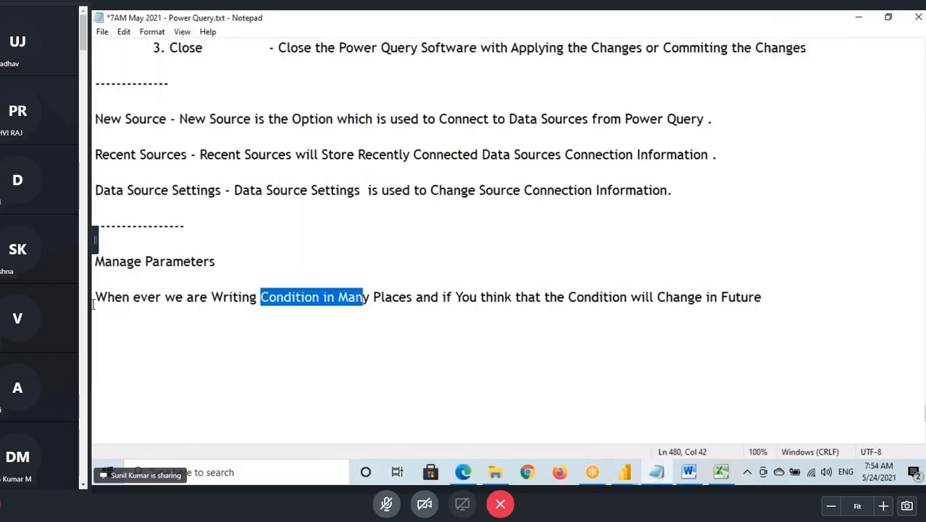
left_click_drag(123, 297, 769, 292)
left_click(766, 297)
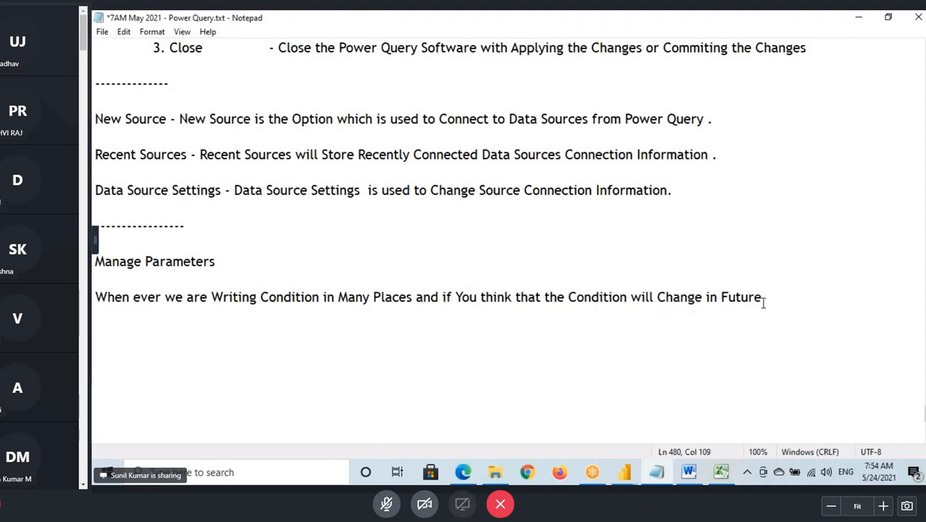
type(".")
key("Return")
key("Return")
type("Create a Para")
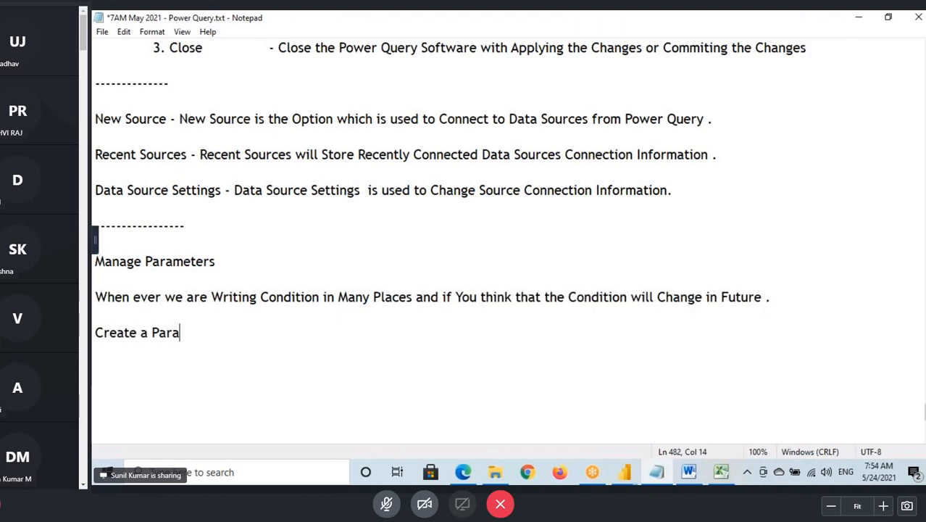
type("meter and ")
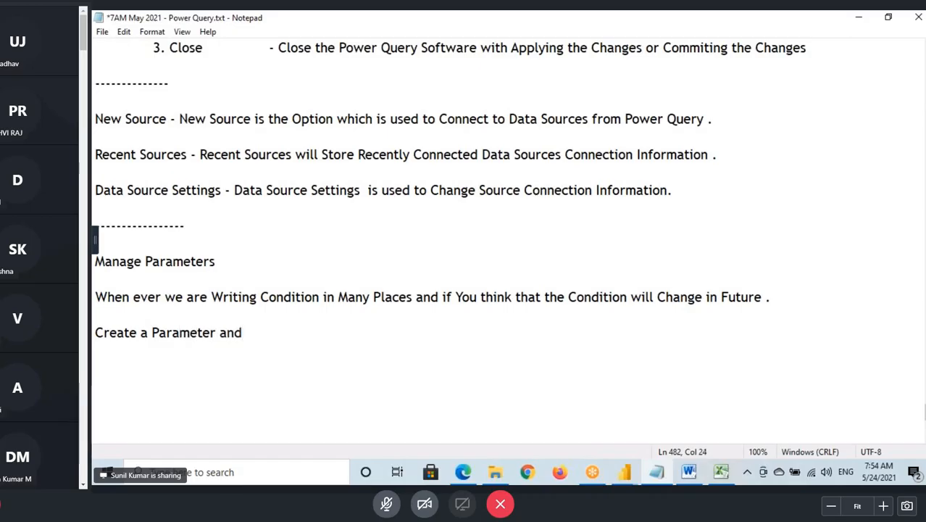
type("Assign a Va")
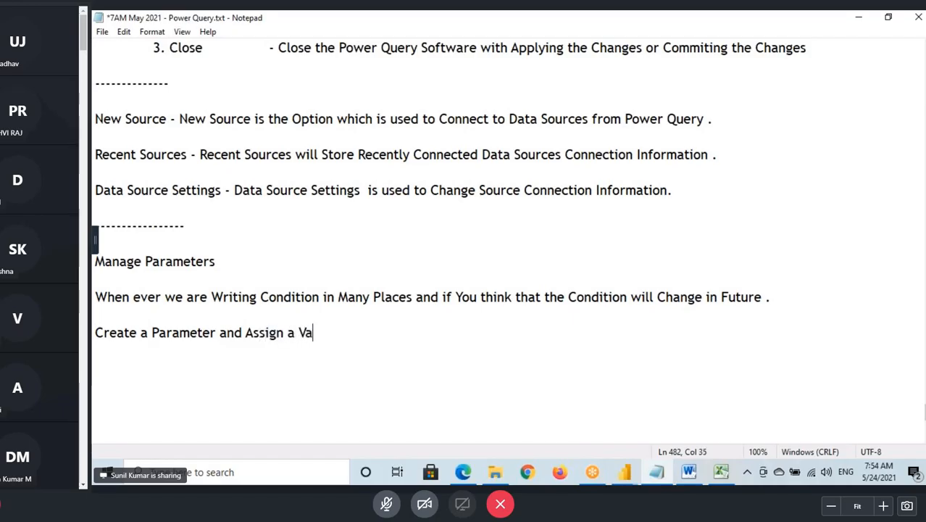
- Continue the new notes line with "Assign a Value to Parameter and Use it"
type("lue to Parameter ")
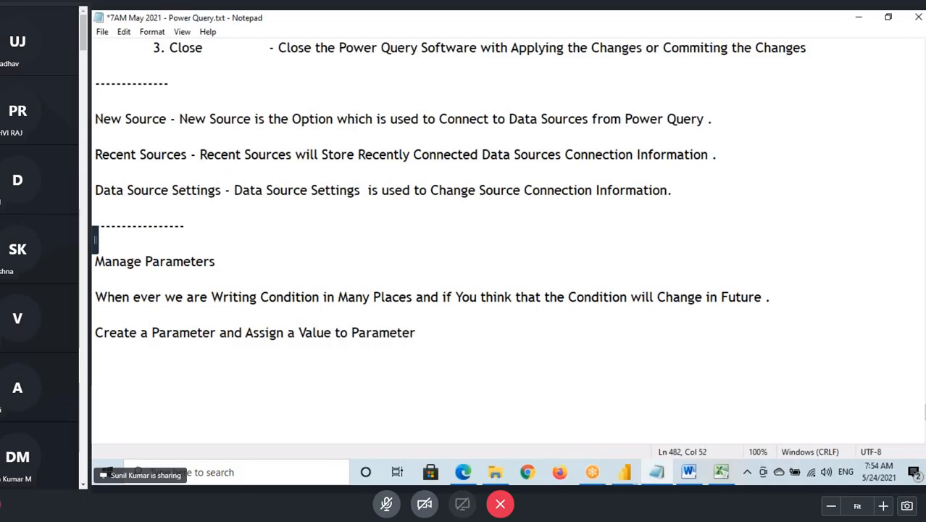
type("and Use it ")
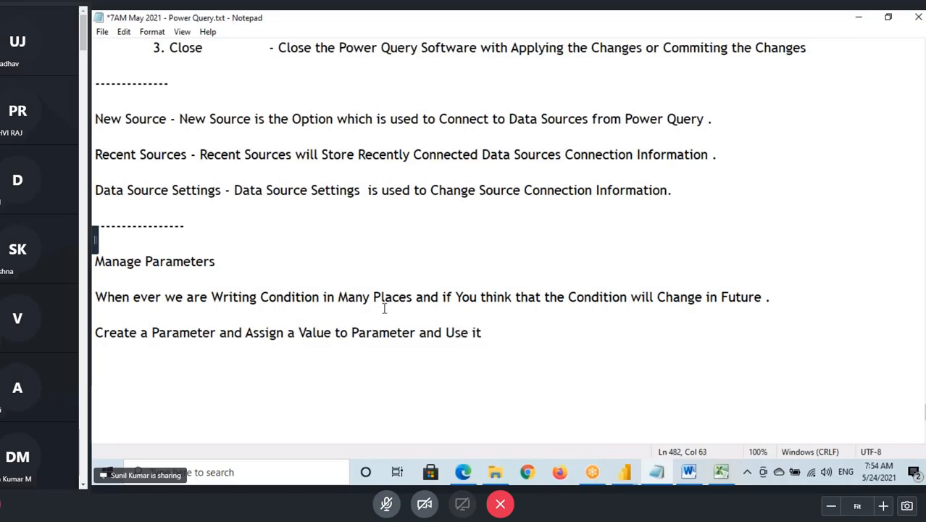
type("while ")
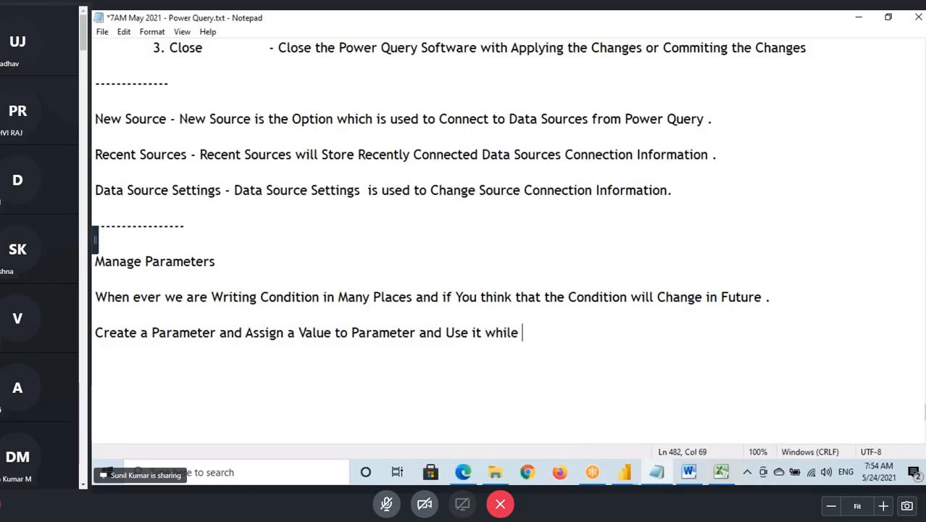
type("Writing the Condi")
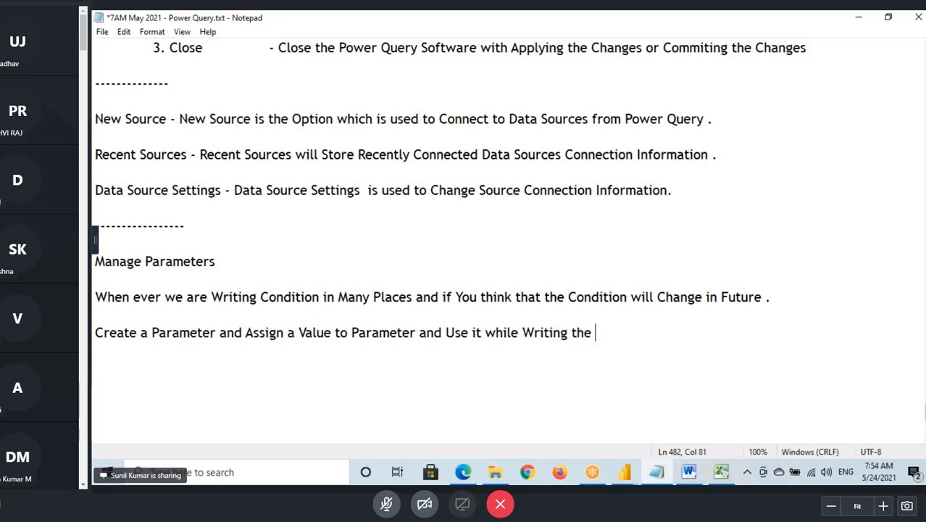
type("tions")
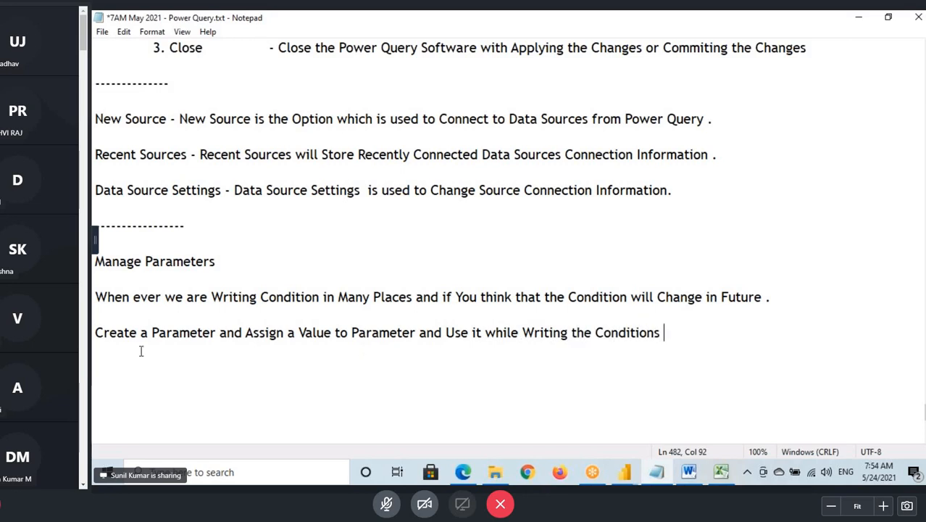
- Complete the notes line with "while Writing the Conditions"
left_click_drag(118, 333, 708, 334)
left_click(706, 336)
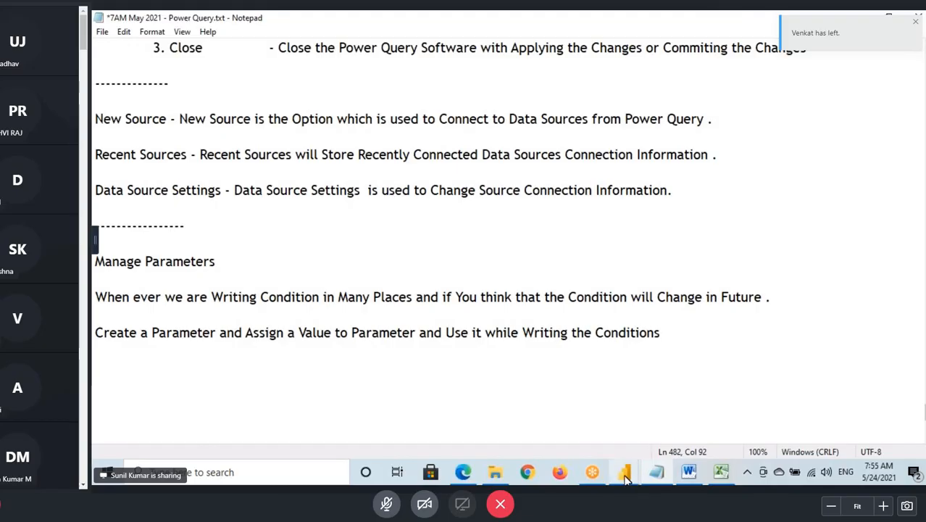
- Switch back to the Power Query Editor and create a new parameter
mouse_move(624, 472)
left_click(657, 444)
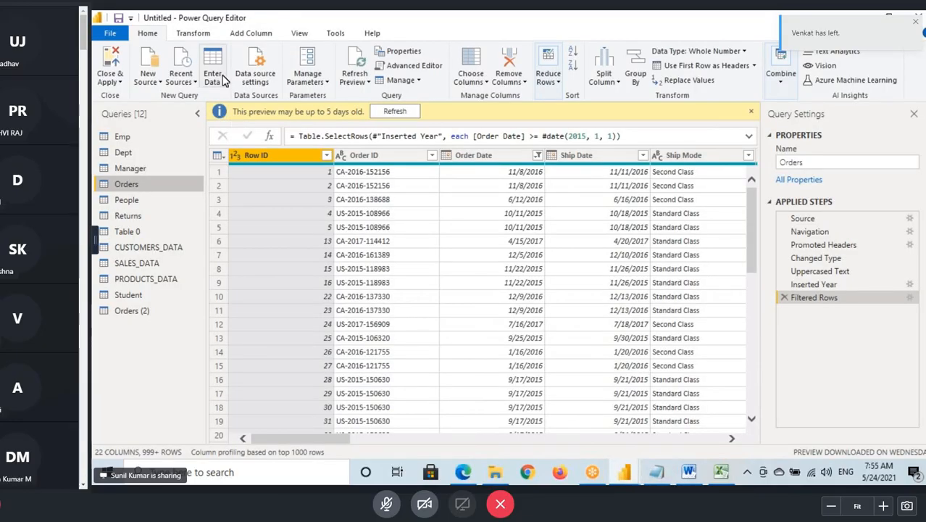
left_click(312, 85)
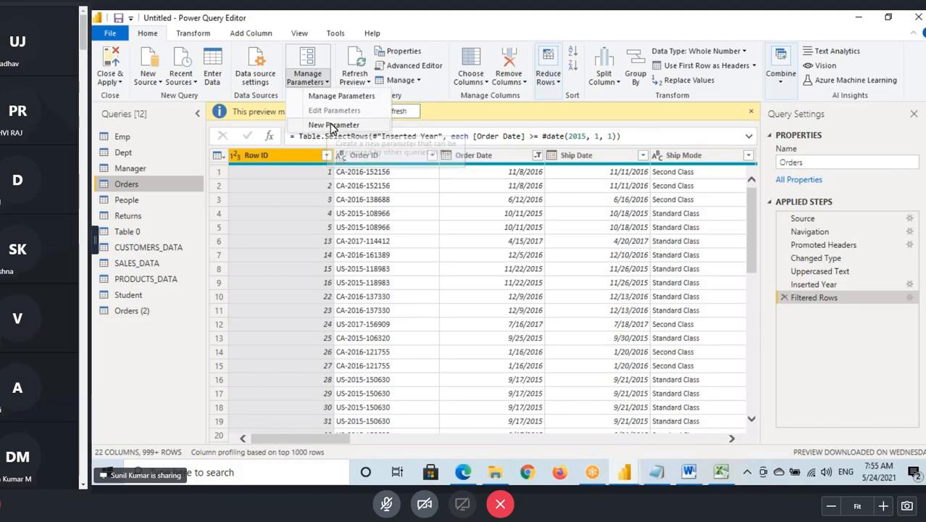
left_click(166, 363)
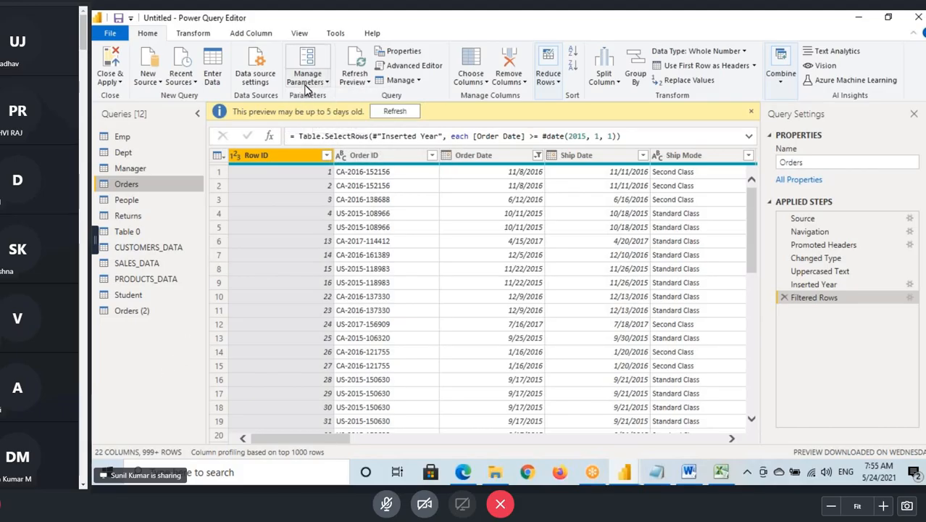
left_click(312, 87)
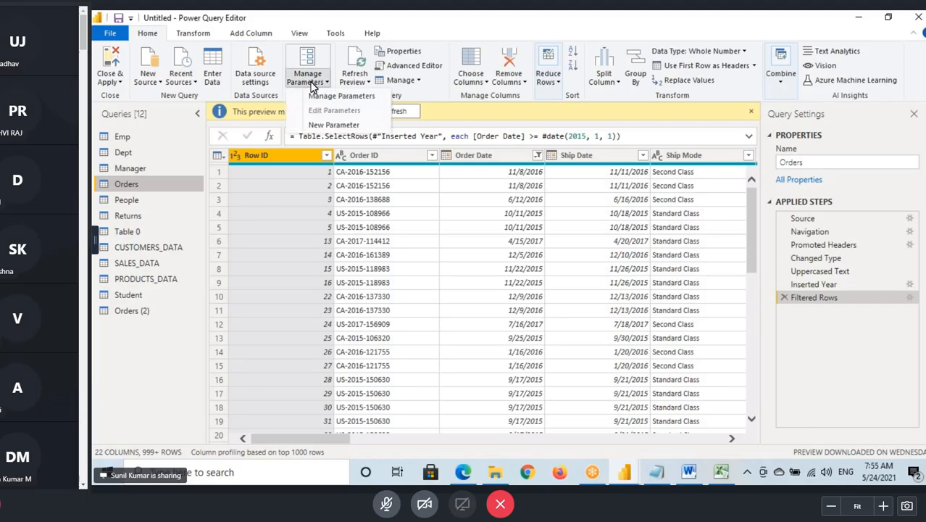
left_click(336, 127)
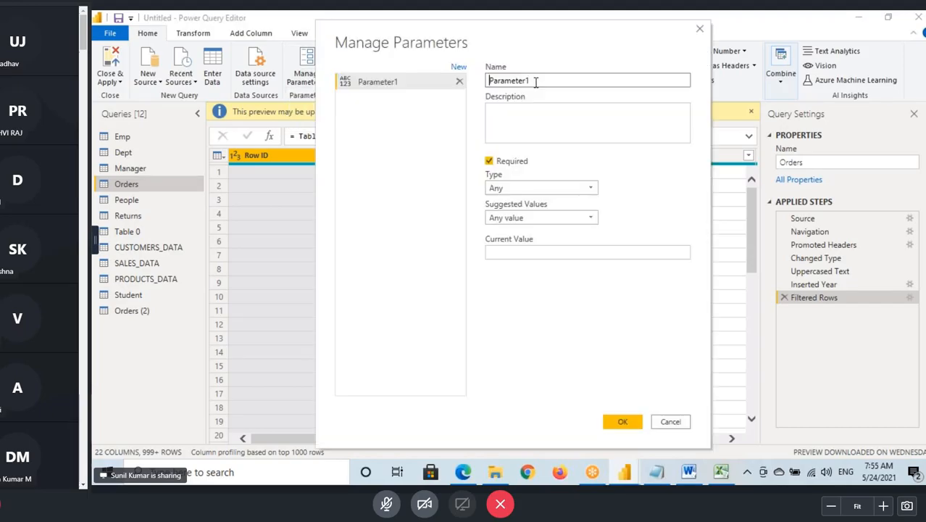
- Name the new parameter DateFilter
left_click(535, 82)
left_click_drag(535, 82, 478, 82)
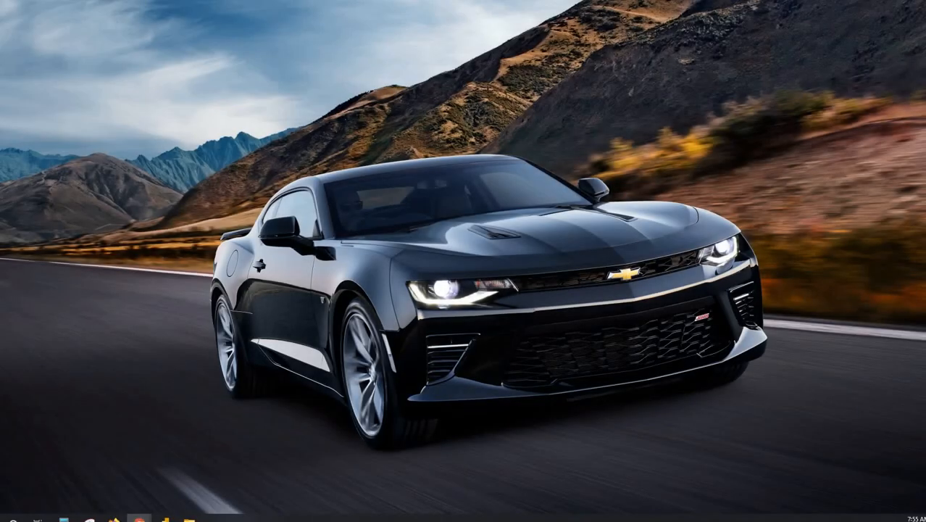
type("Dat")
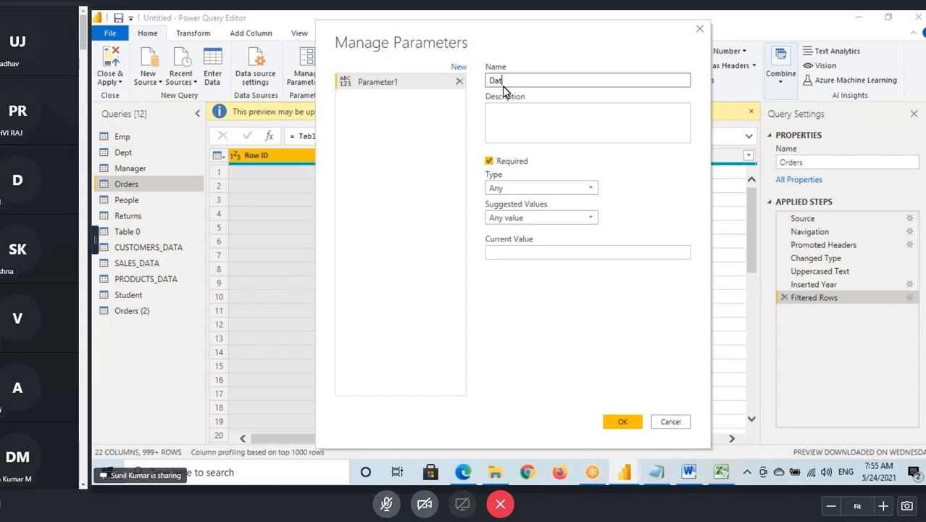
type("eFilter")
left_click(518, 128)
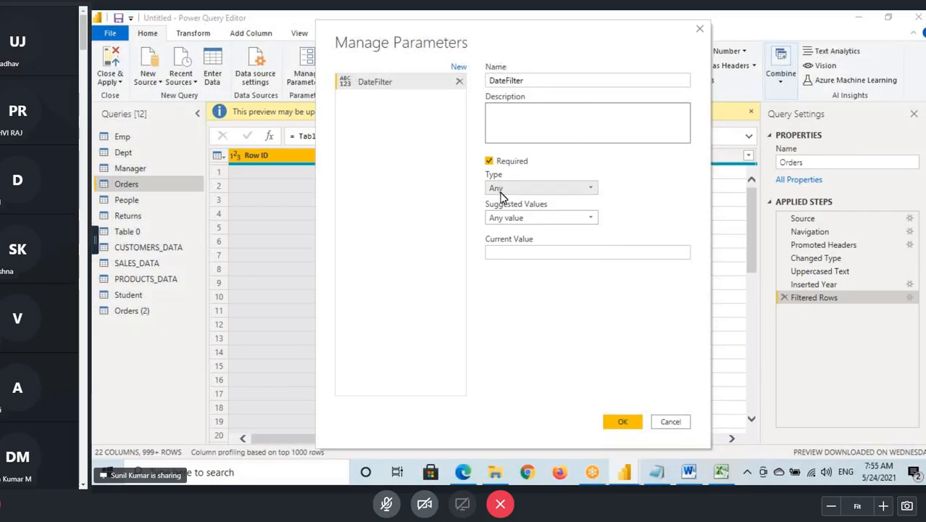
- Box the parameter's Any type and its data type icon as annotations, and set the type to Date
key("ctrl+2")
left_click_drag(485, 181, 513, 196)
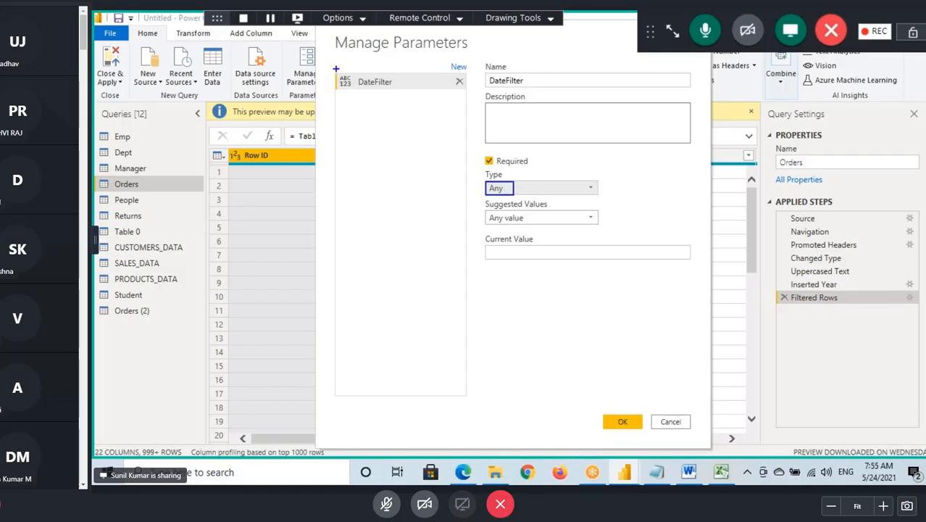
left_click_drag(335, 70, 352, 96)
key("ctrl+2")
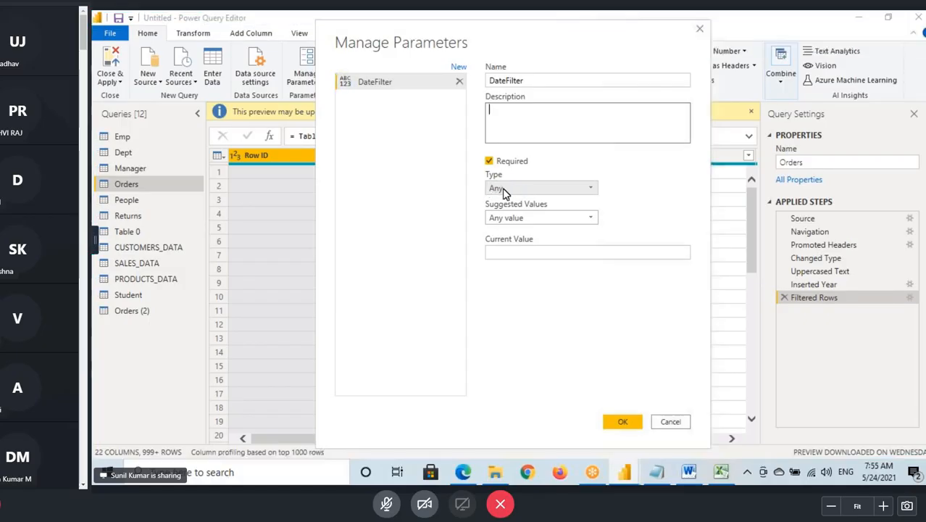
left_click(500, 189)
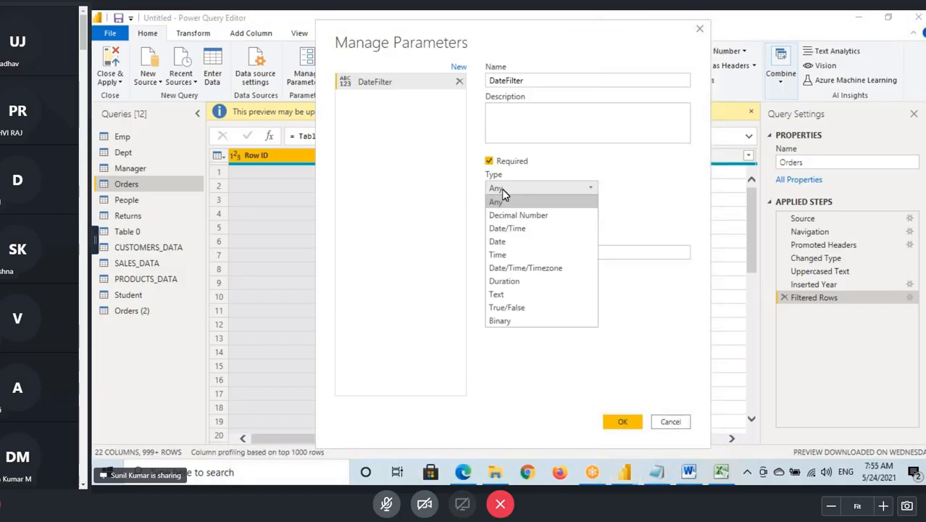
left_click(517, 243)
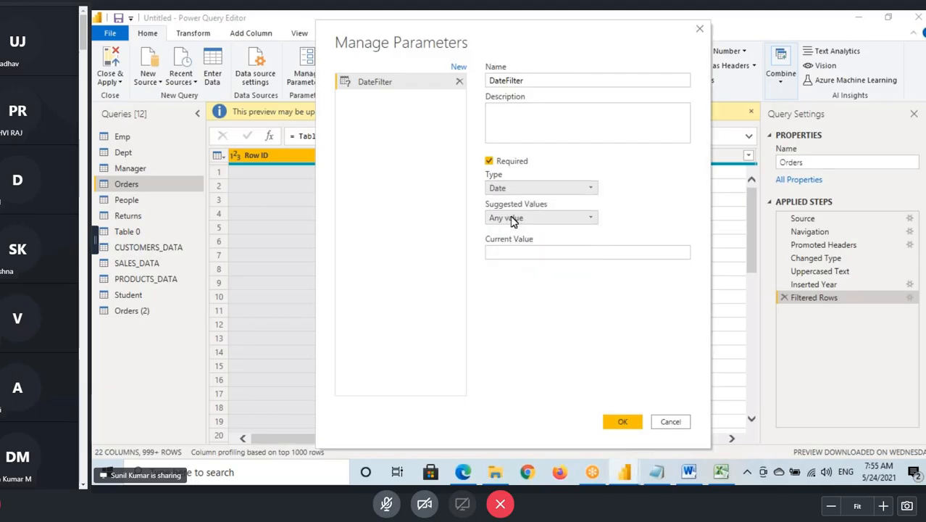
- Outline the Suggested Values choices with an annotation and choose Any value for the DateFilter parameter
left_click(512, 219)
left_click(512, 220)
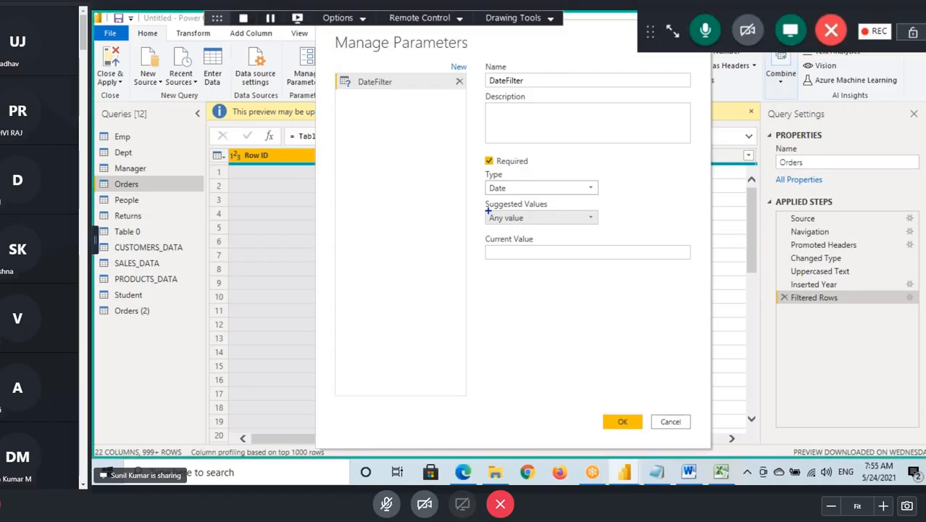
left_click(508, 218)
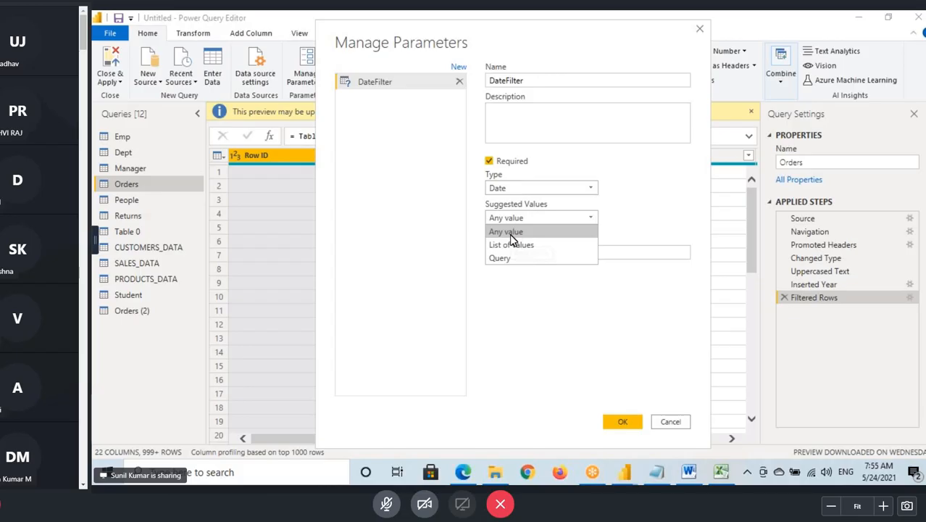
key("ctrl+2")
mouse_move(486, 225)
left_mouse_down()
mouse_move(539, 237)
mouse_move(530, 252)
mouse_move(539, 252)
mouse_move(505, 262)
mouse_move(544, 255)
left_mouse_up()
key("Escape")
left_click(515, 219)
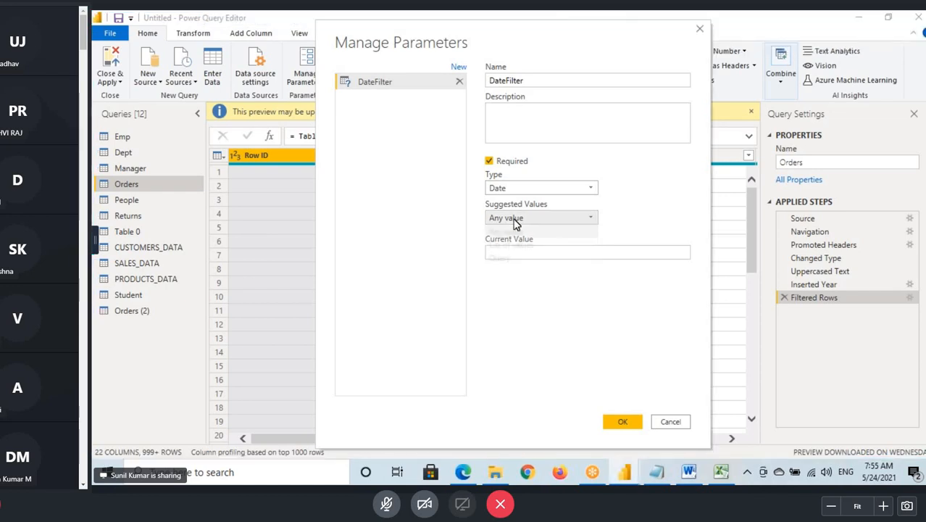
left_click(509, 232)
- Mark the DateFilter name and current value with annotations, and set the parameter's current value to 01/01/2017
left_click(518, 252)
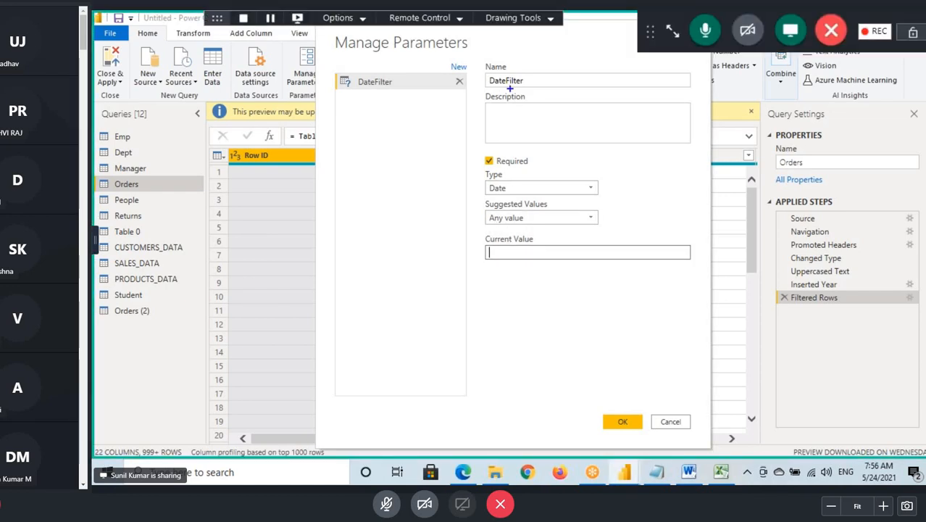
left_click_drag(487, 77, 523, 93)
left_click_drag(495, 250, 521, 246)
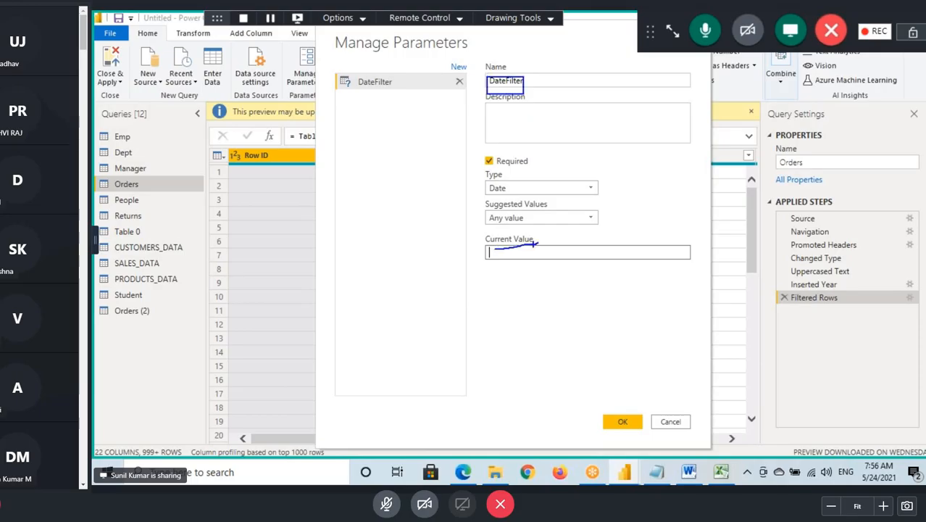
key("Escape")
type("01")
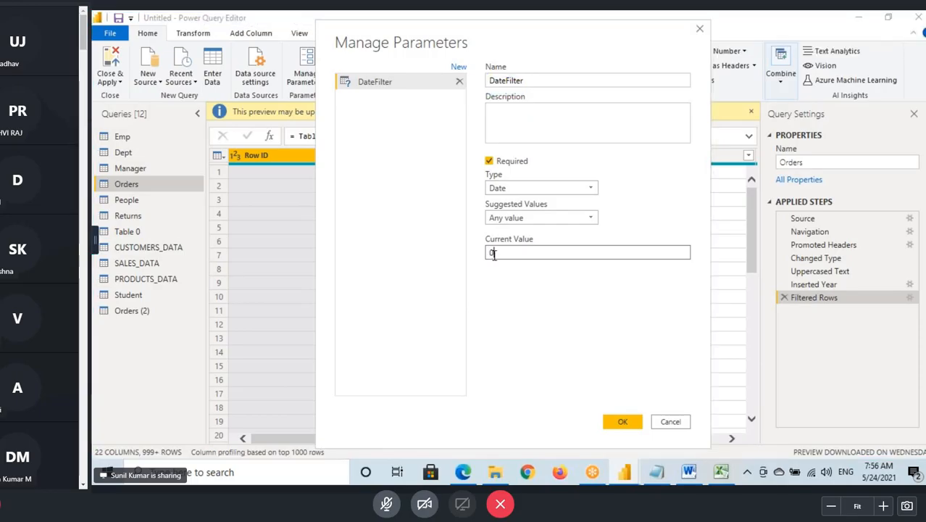
type("/")
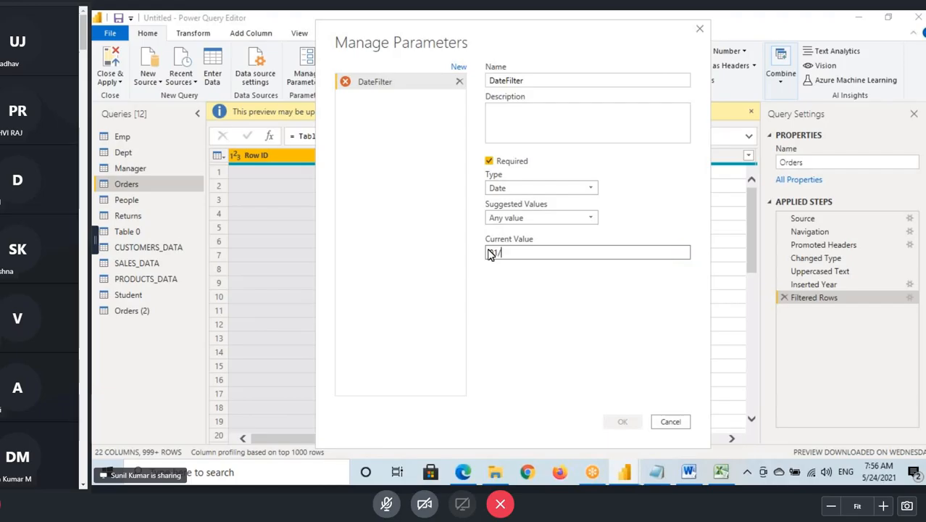
type("01/2017")
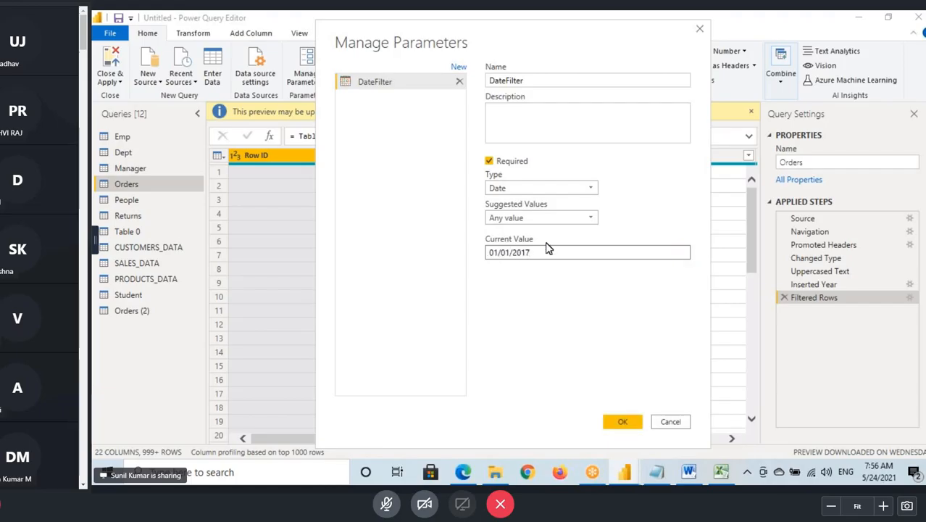
double_click(523, 255)
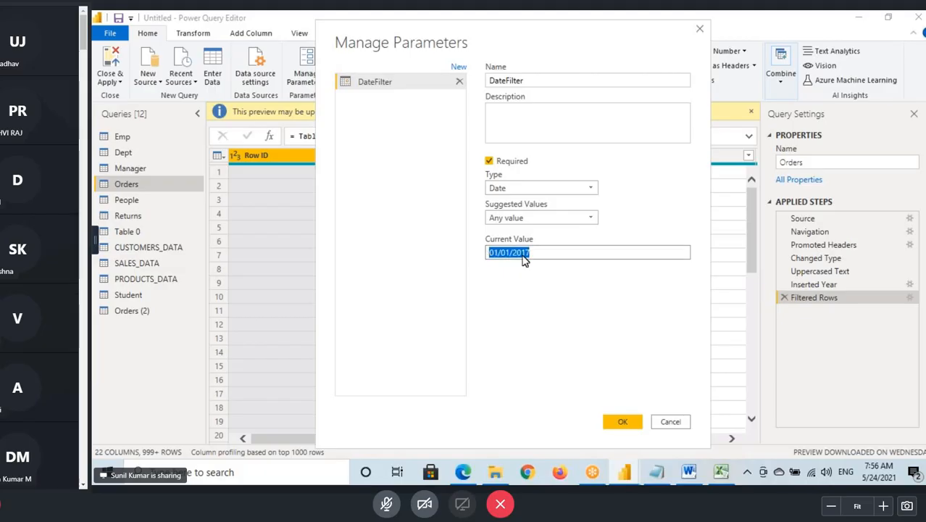
- Save the DateFilter parameter and review its current value in the query list
left_click(622, 420)
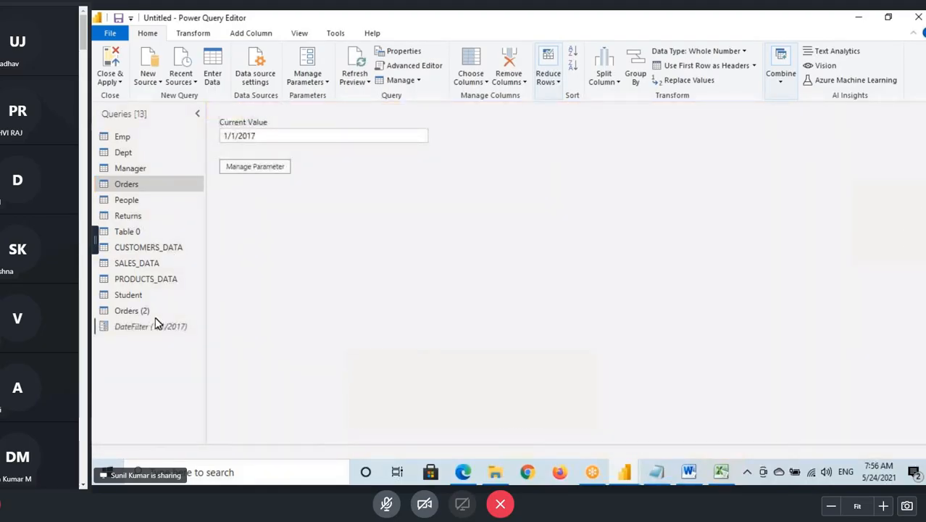
left_click_drag(260, 138, 224, 144)
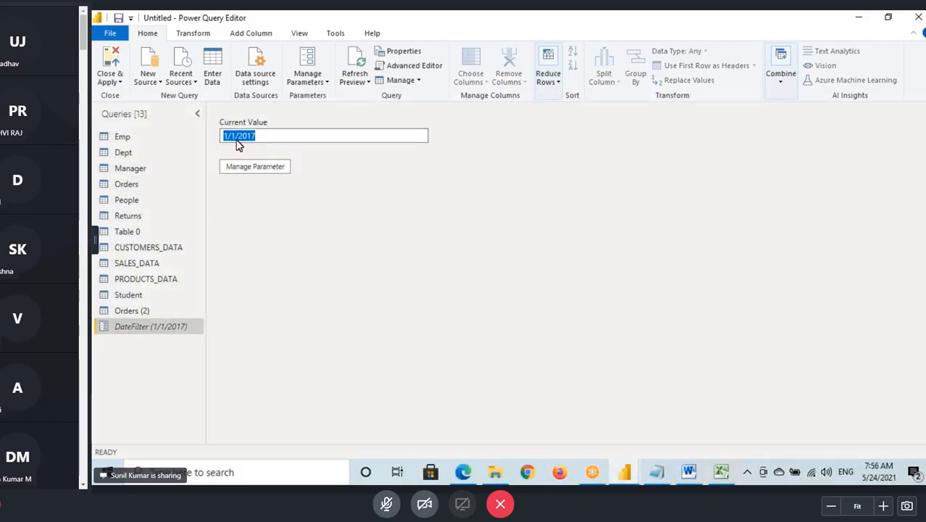
left_click(171, 332)
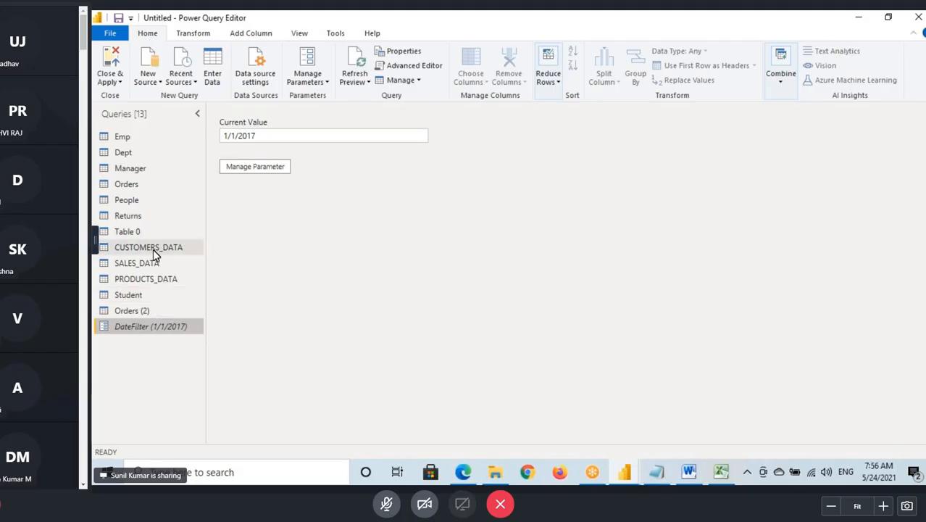
- Remove the Filtered Rows step from the Orders query and start a new Order Date filter using is after or equal to
left_click(126, 185)
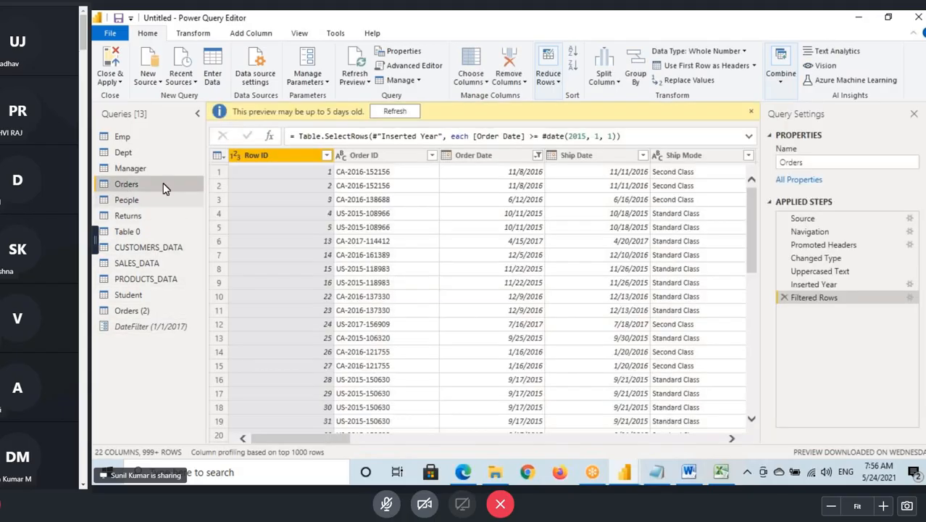
left_click(797, 308)
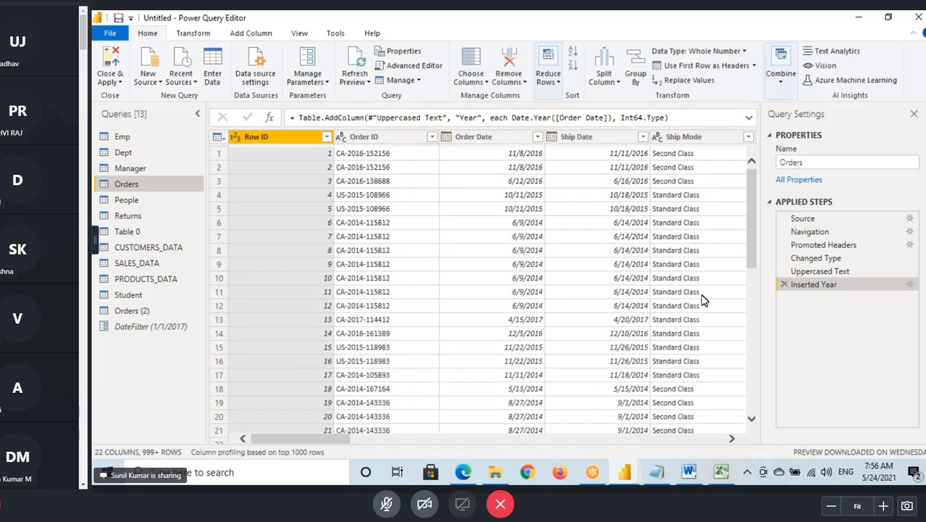
left_click(537, 136)
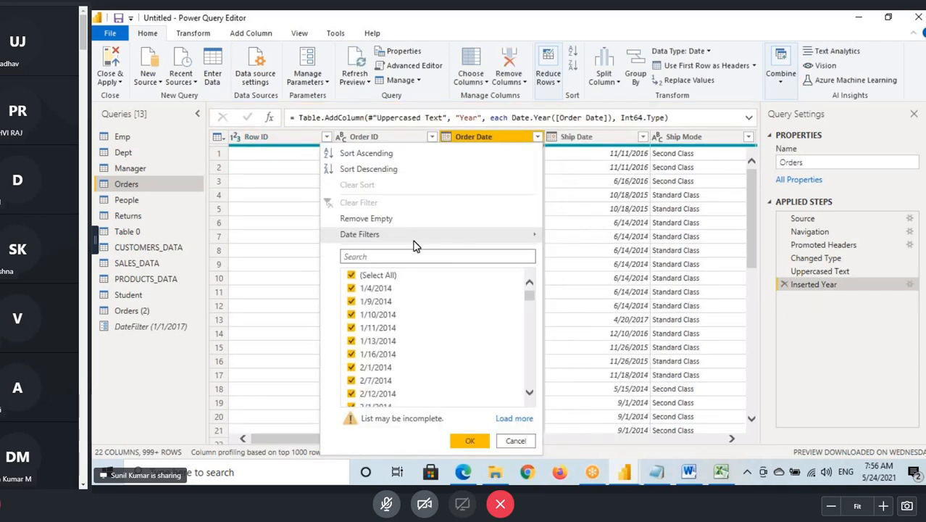
mouse_move(543, 243)
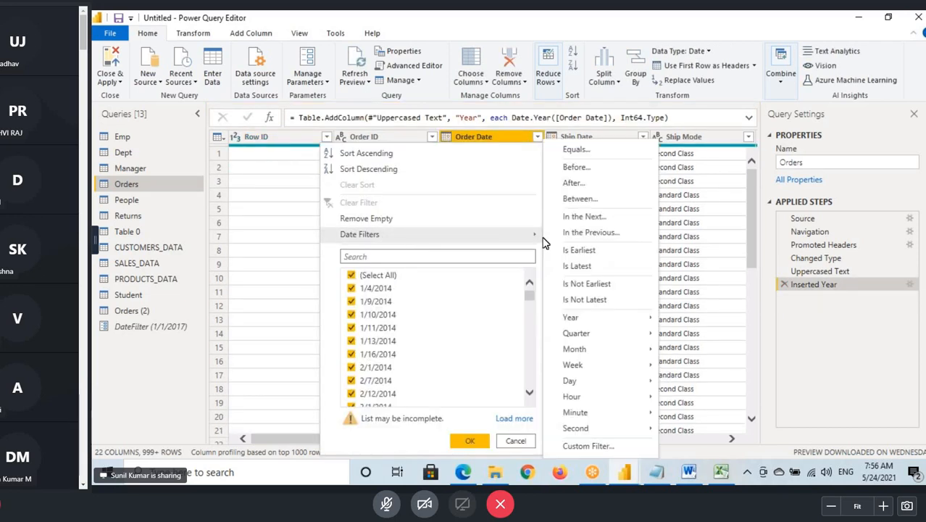
left_click(575, 182)
left_click(350, 237)
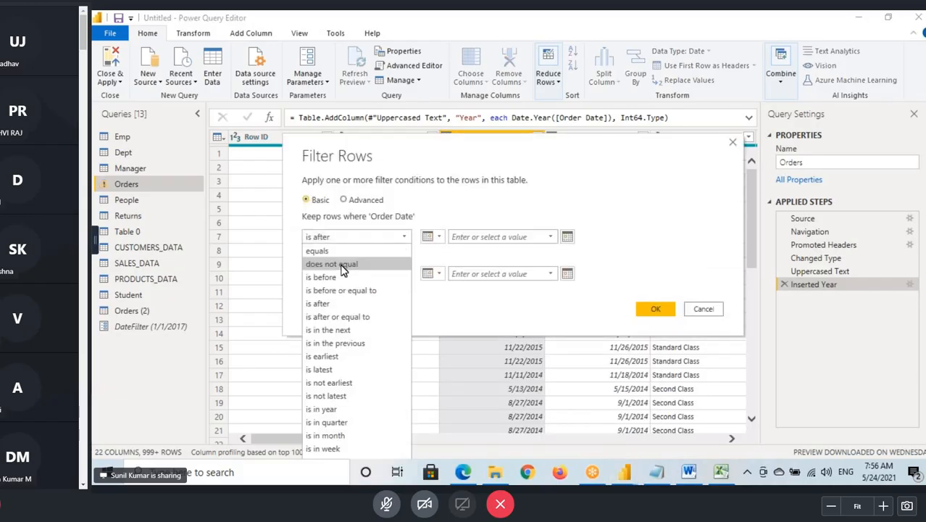
left_click(344, 317)
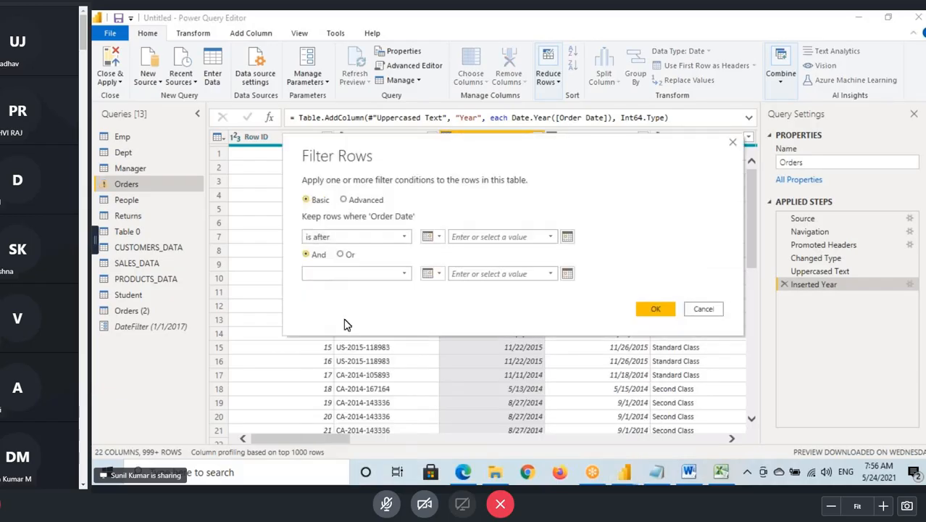
left_click(458, 239)
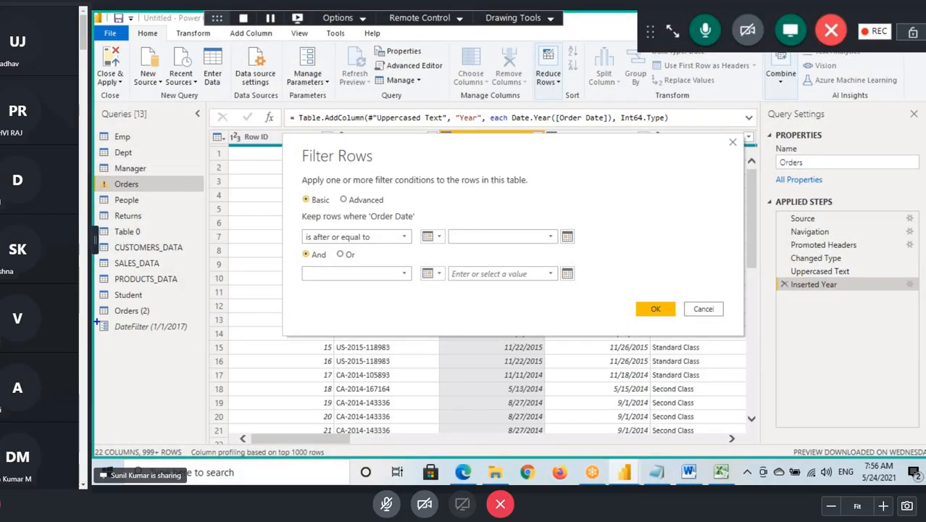
- Sketch an arrow from the DateFilter parameter to the filter's value type, and mark the Date option with its value field and calendar
mouse_move(96, 319)
left_mouse_down()
mouse_move(214, 338)
mouse_move(422, 244)
mouse_move(402, 265)
left_mouse_up()
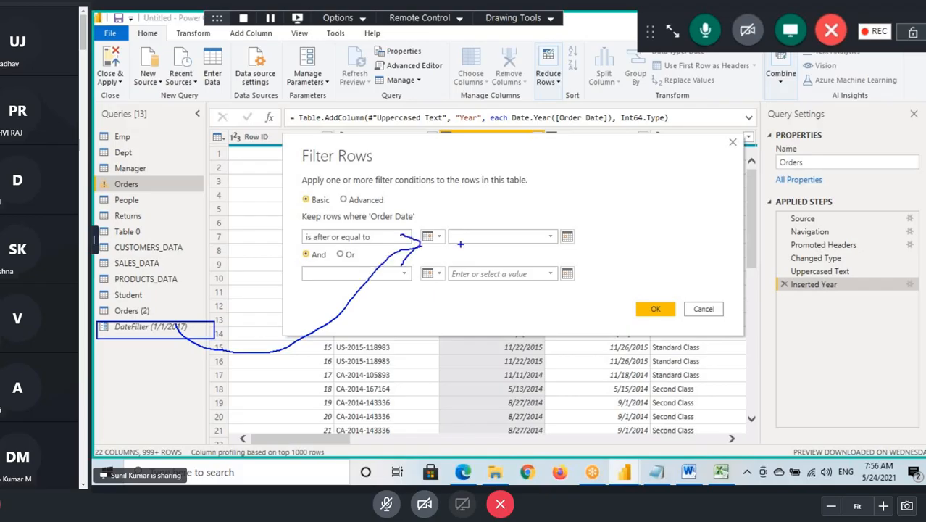
left_click(433, 237)
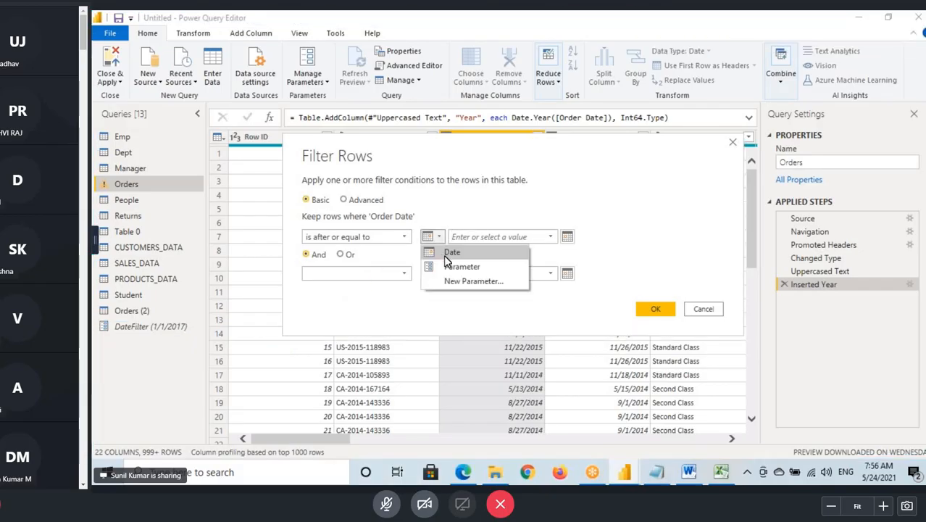
mouse_move(446, 246)
left_mouse_down()
mouse_move(421, 258)
mouse_move(466, 250)
mouse_move(479, 236)
left_mouse_up()
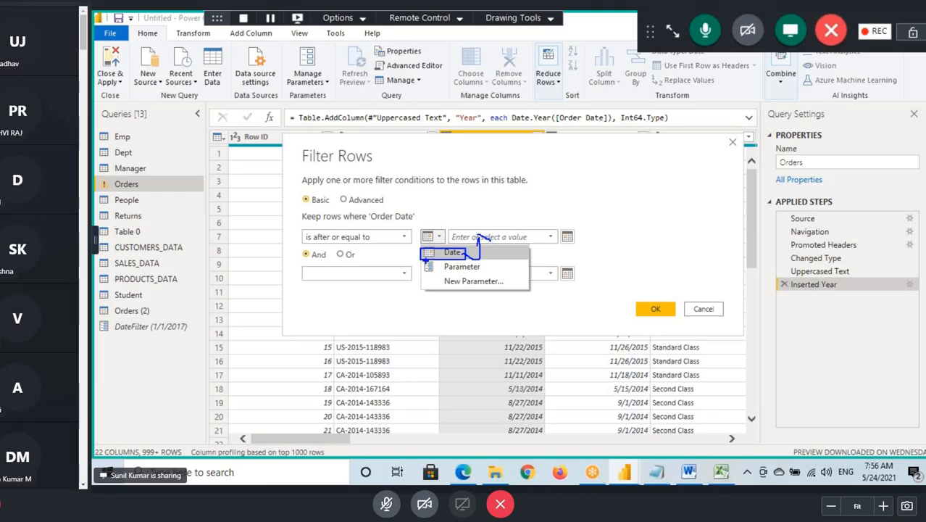
left_click_drag(510, 244, 571, 237)
left_click_drag(496, 212, 511, 231)
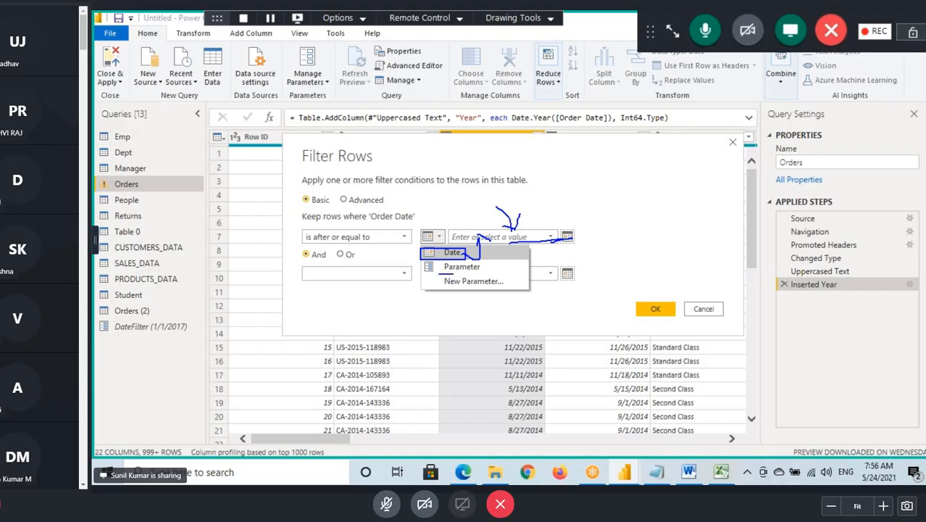
- Mark the Parameter and New Parameter value options with annotations, and open the new parameter form without creating one
left_click_drag(443, 274, 501, 273)
left_click_drag(420, 259, 490, 274)
mouse_move(432, 267)
left_mouse_down()
mouse_move(476, 240)
mouse_move(530, 237)
left_mouse_up()
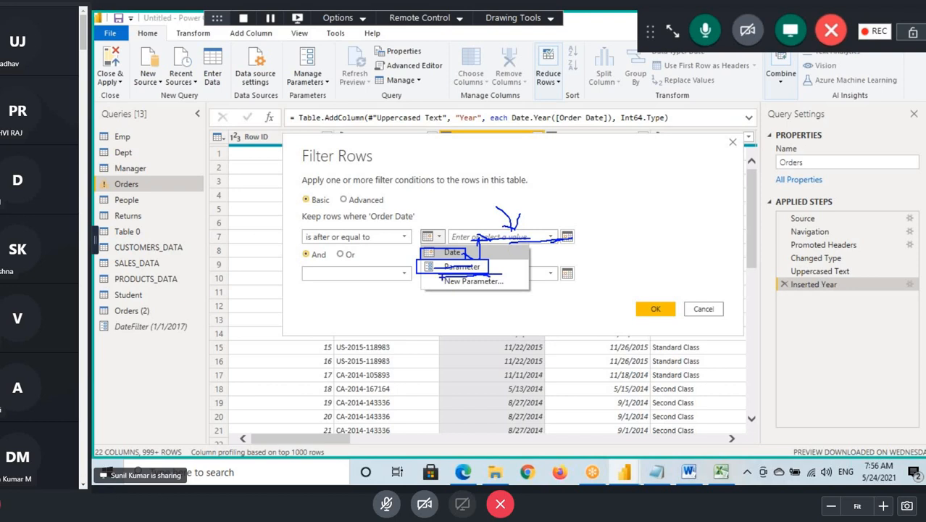
mouse_move(440, 275)
left_mouse_down()
mouse_move(509, 288)
mouse_move(477, 309)
mouse_move(495, 297)
left_mouse_up()
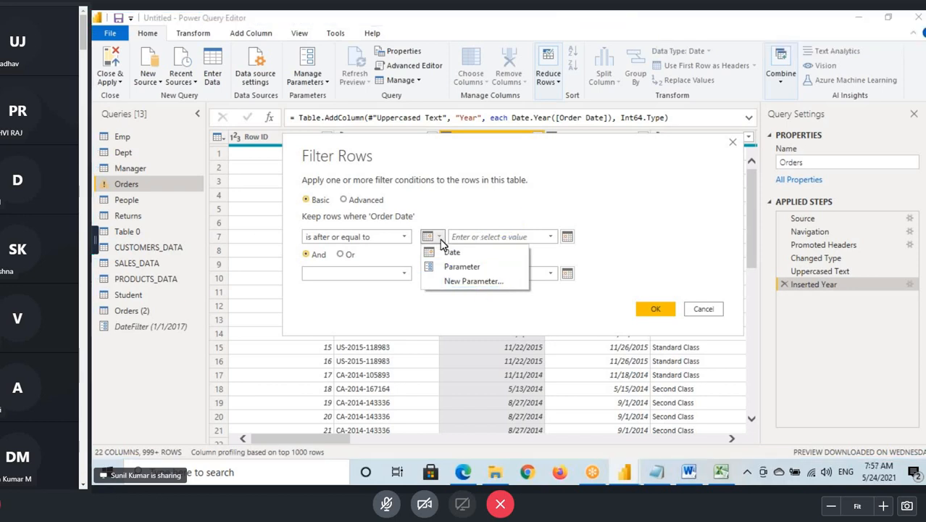
left_click(449, 280)
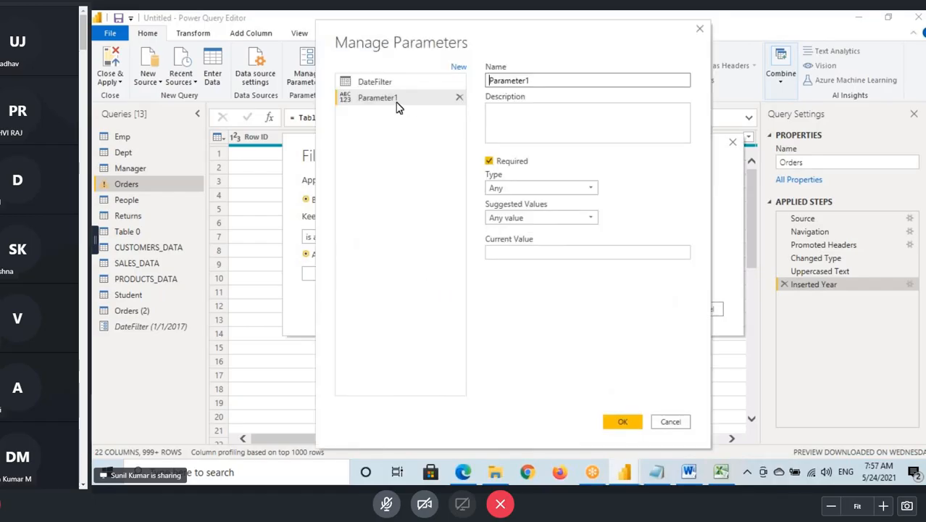
left_click(670, 421)
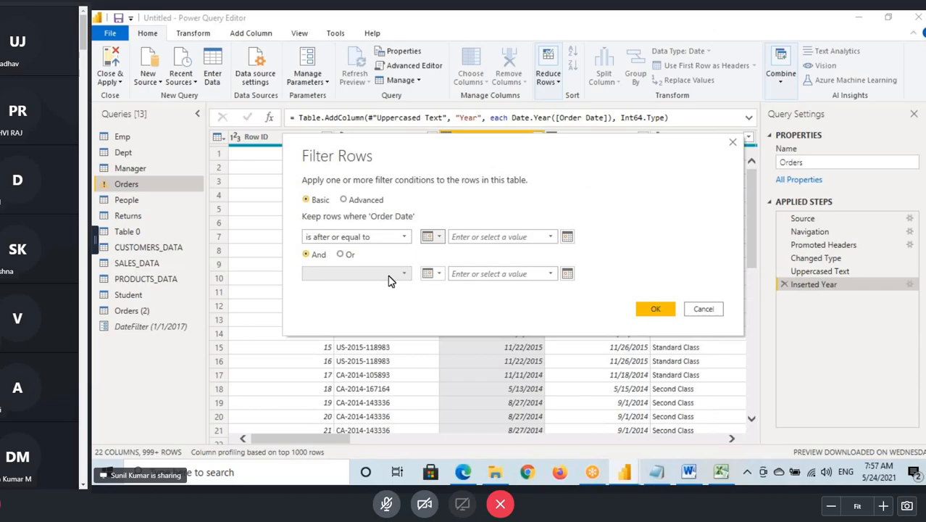
- Compare Order Date in Orders with the DateFilter parameter, annotate the link, apply the filter and check the remaining rows
left_click(438, 236)
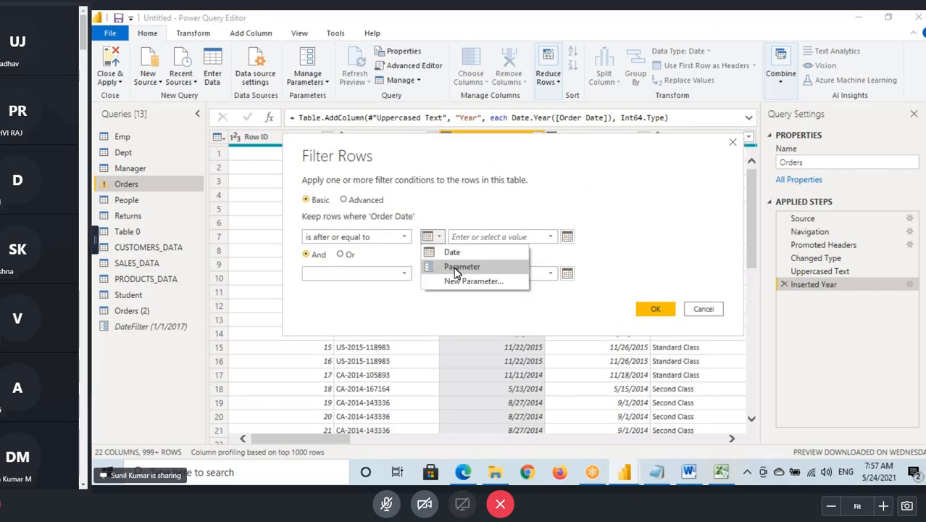
left_click(461, 268)
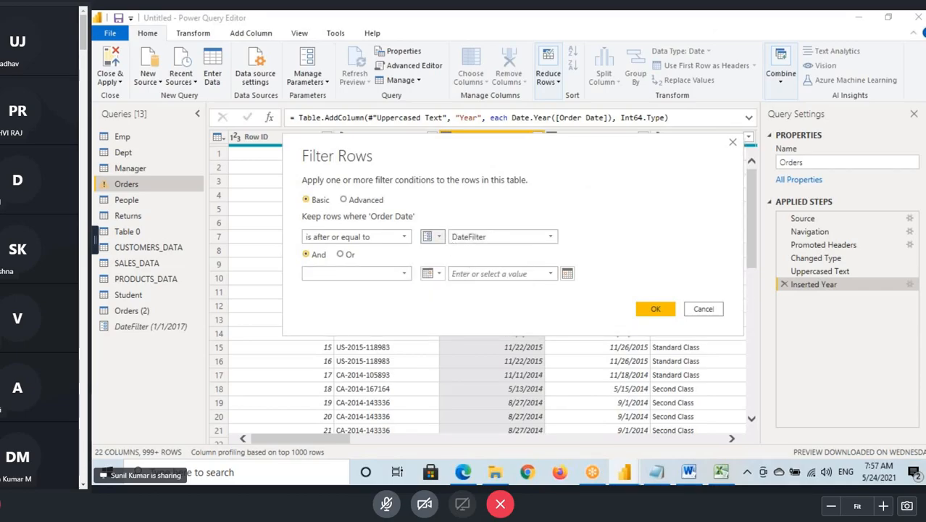
key("ctrl+2")
mouse_move(93, 320)
left_mouse_down()
mouse_move(206, 340)
mouse_move(468, 237)
left_mouse_up()
left_click_drag(452, 235, 440, 264)
key("Escape")
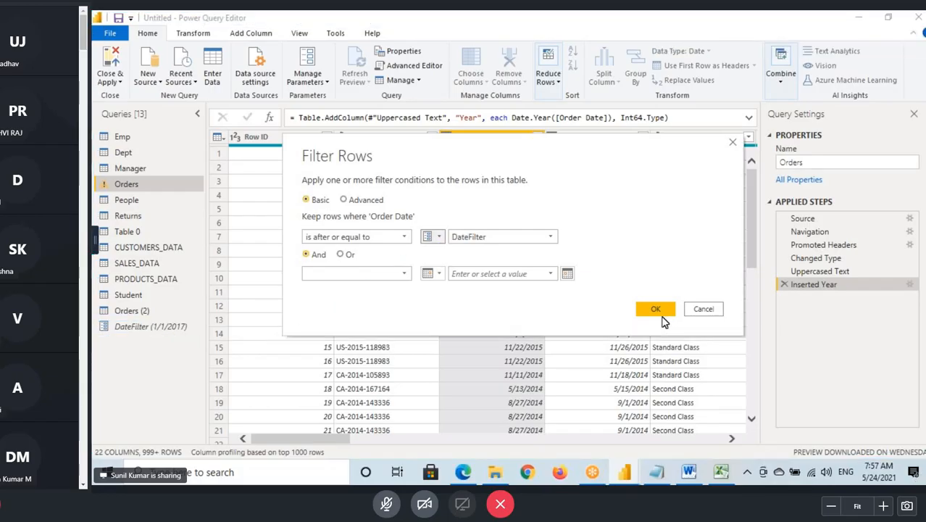
left_click(654, 308)
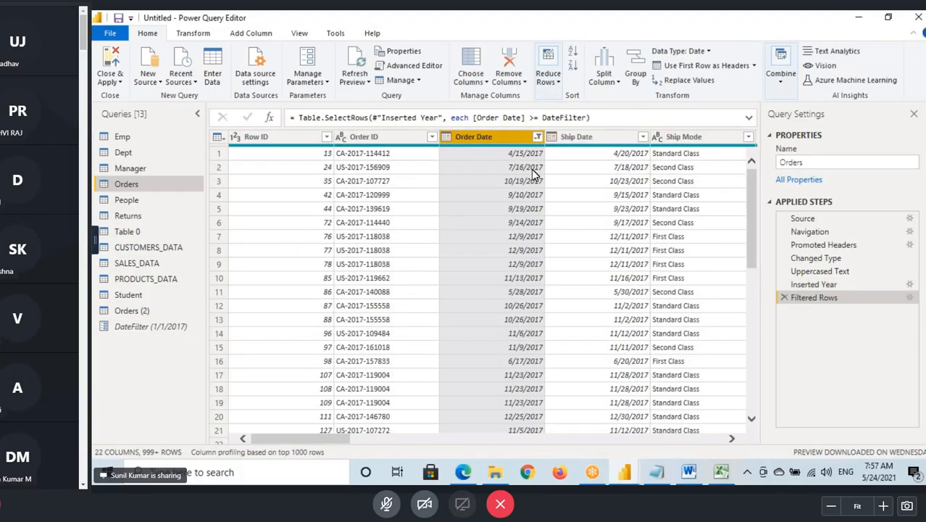
scroll(524, 257, "down", 4)
scroll(524, 257, "down", 10)
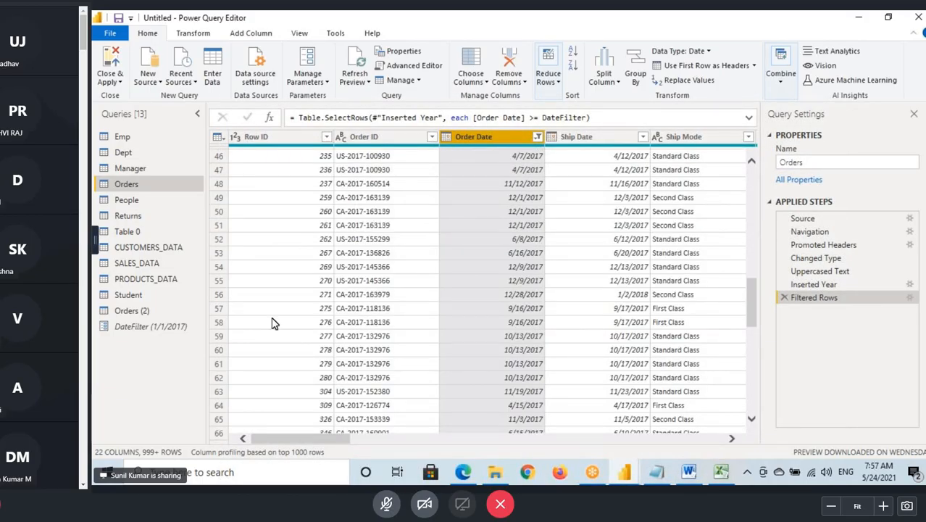
- Start an Order Date filter on the Orders (2) query with the condition is after or equal to
left_click(150, 316)
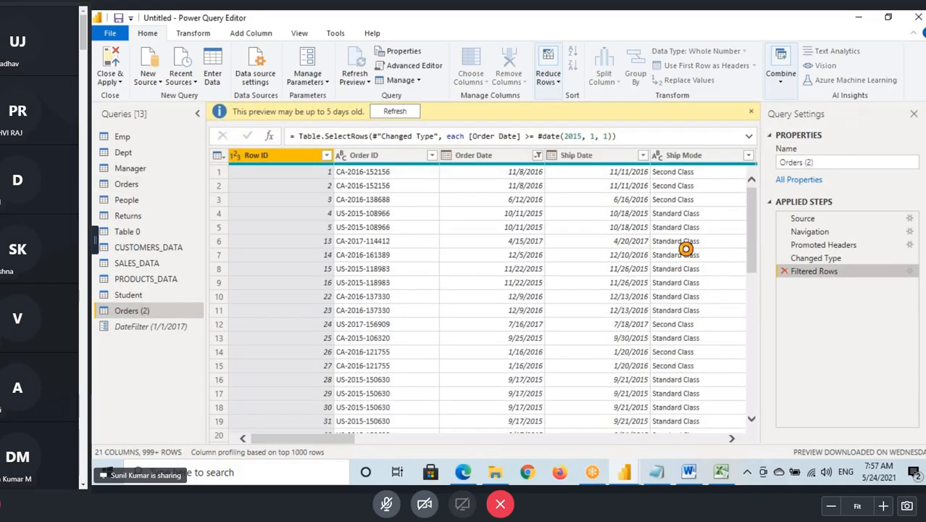
left_click(537, 137)
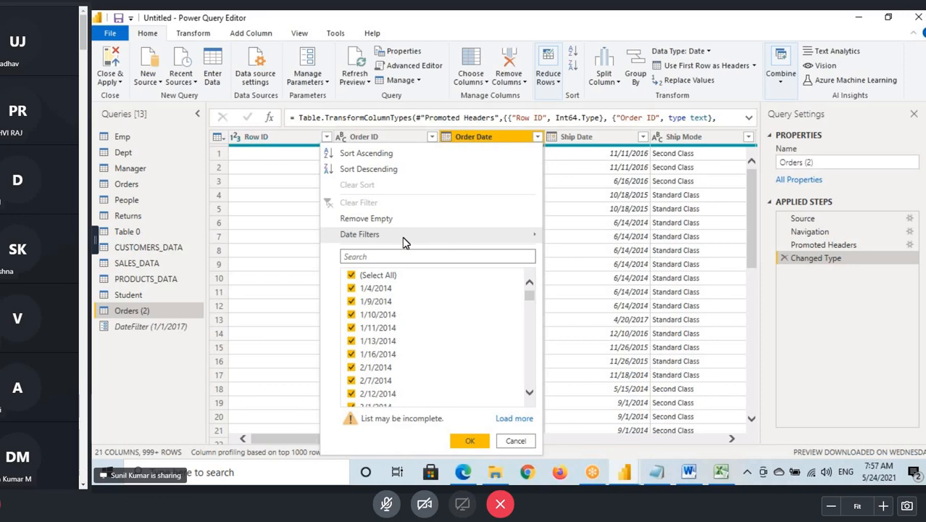
mouse_move(406, 234)
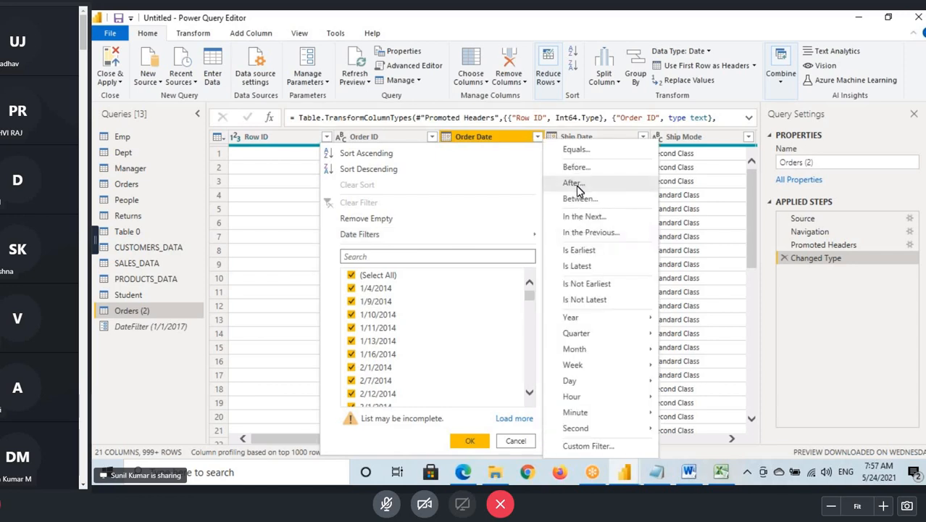
left_click(577, 188)
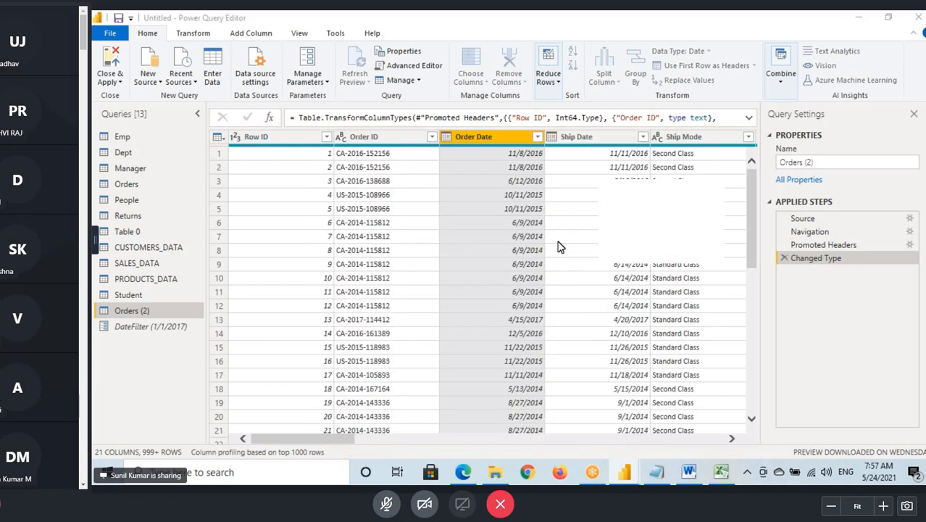
left_click(382, 243)
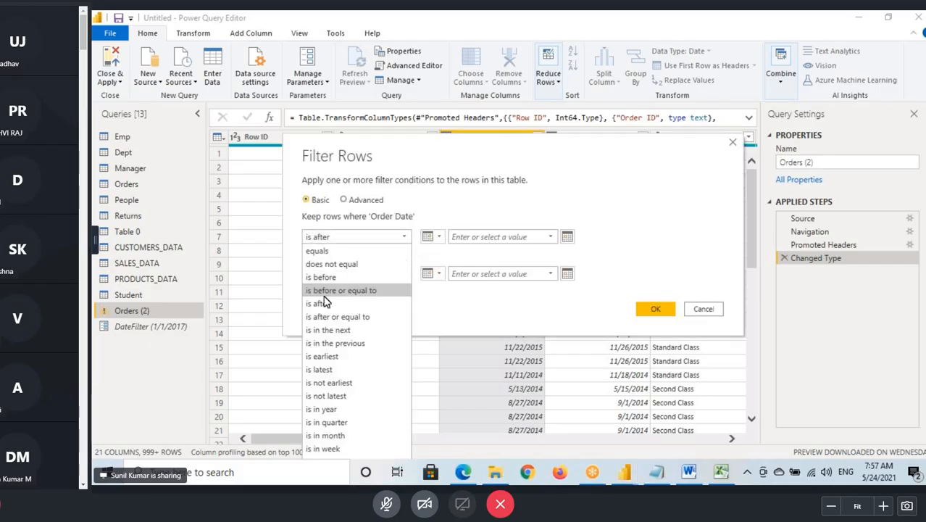
left_click(340, 318)
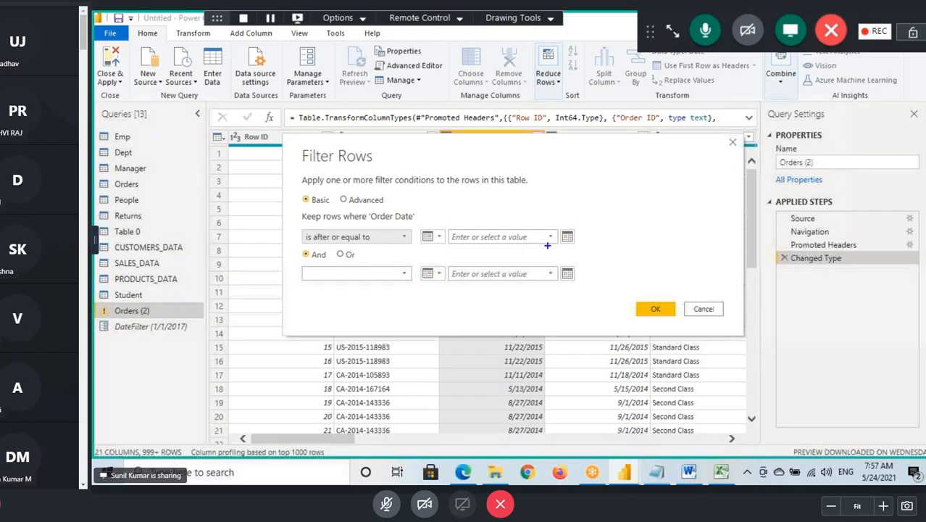
- Compare Order Date in Orders (2) with the DateFilter parameter, sketch an arrow linking the two, and apply the filter
left_click(433, 236)
left_click(551, 242)
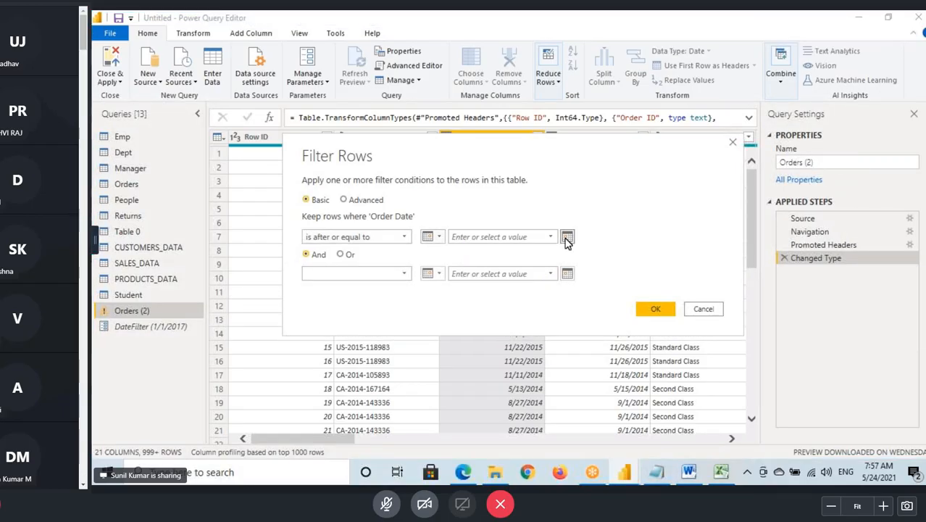
left_click(568, 236)
left_click(471, 236)
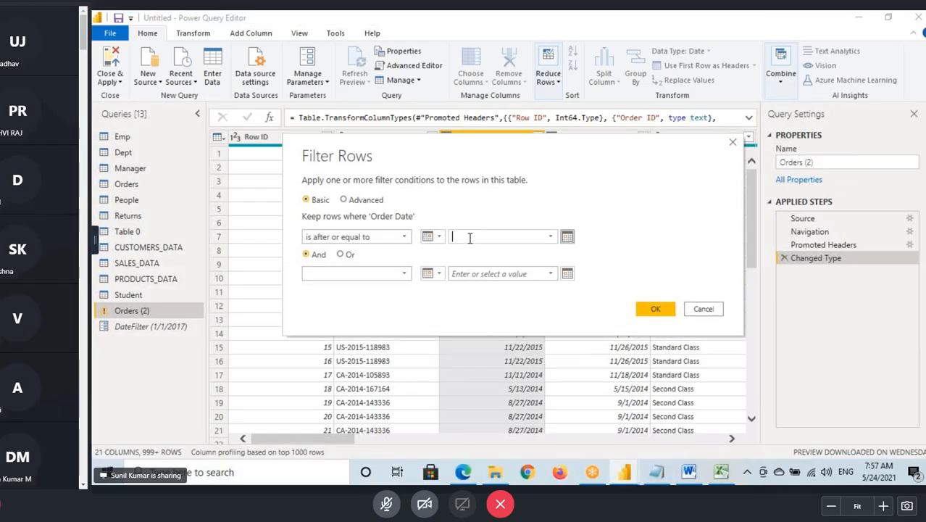
left_click(435, 238)
left_click(450, 266)
left_click(500, 237)
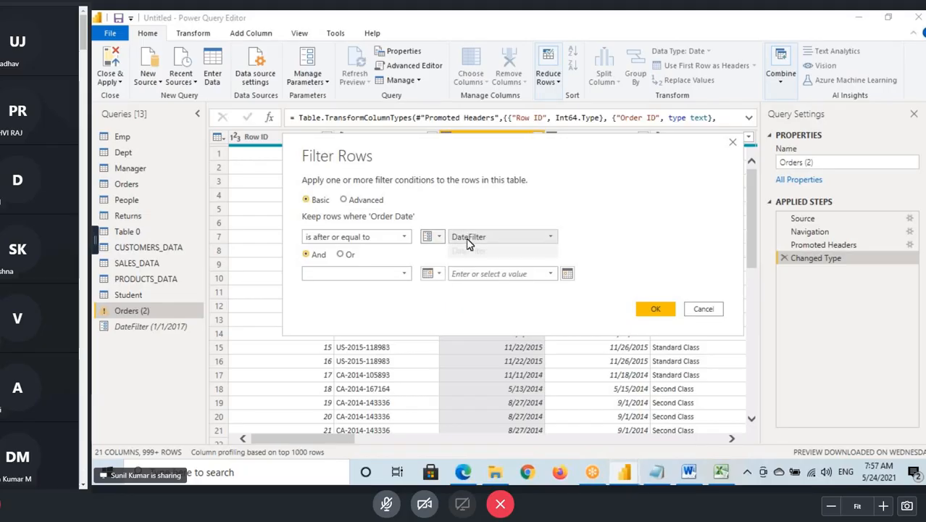
left_click(467, 250)
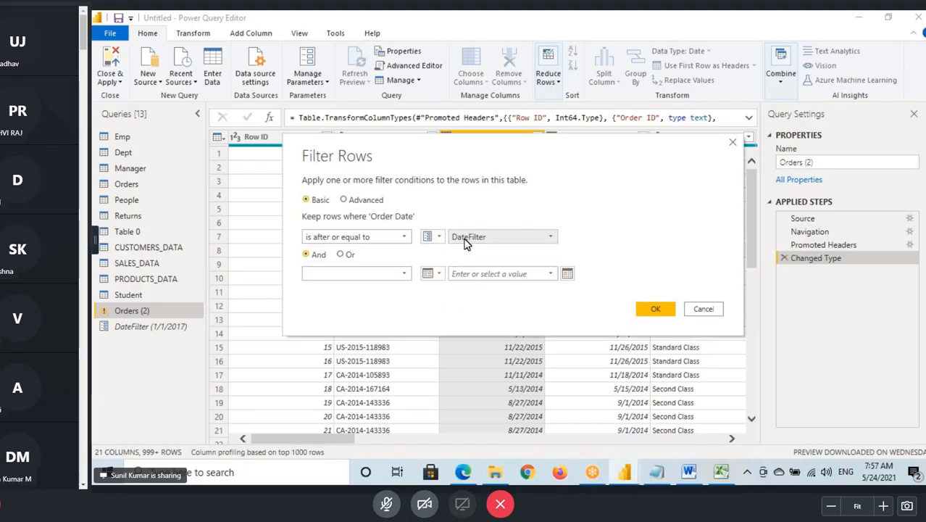
mouse_move(99, 322)
left_mouse_down()
mouse_move(209, 332)
mouse_move(376, 277)
mouse_move(453, 239)
left_mouse_up()
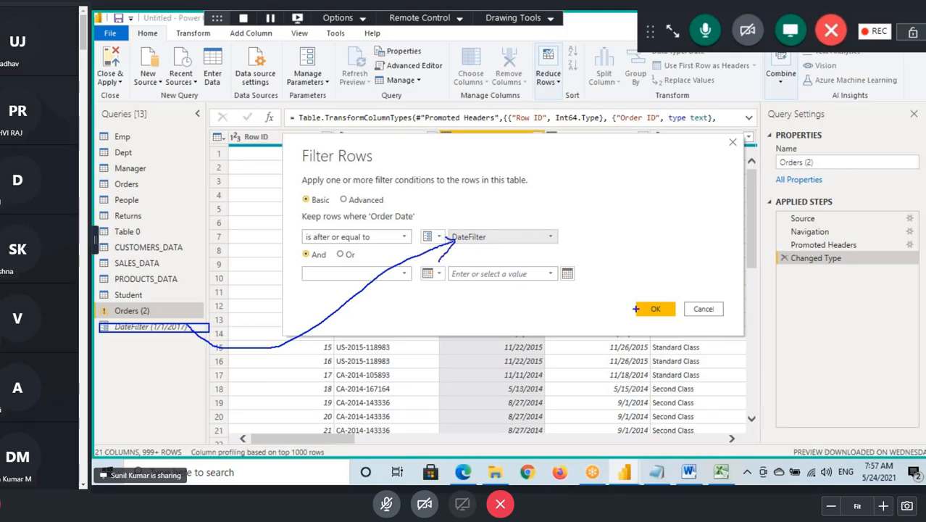
key("Escape")
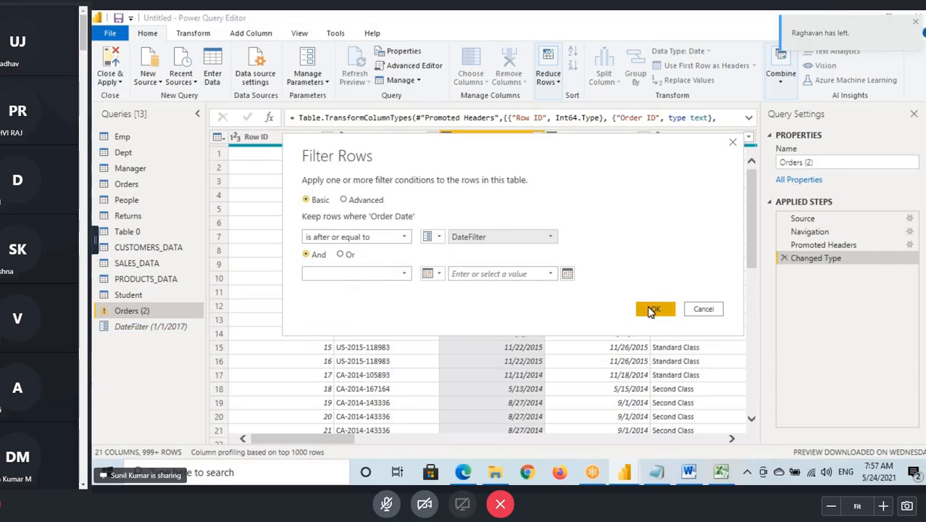
left_click(650, 310)
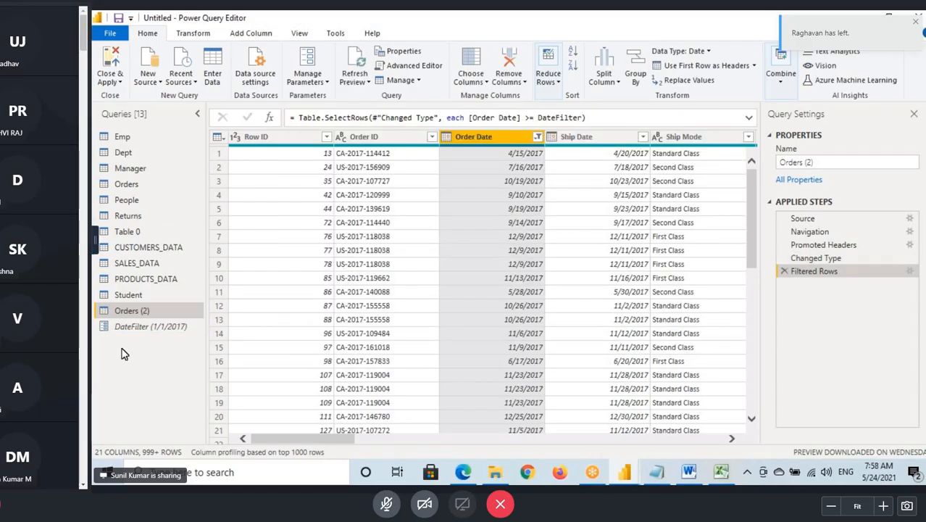
left_click_drag(112, 341, 145, 338)
left_click_drag(121, 353, 160, 353)
left_click_drag(98, 379, 154, 378)
left_click_drag(111, 396, 161, 384)
mouse_move(148, 336)
left_mouse_down()
mouse_move(170, 331)
mouse_move(177, 312)
left_mouse_up()
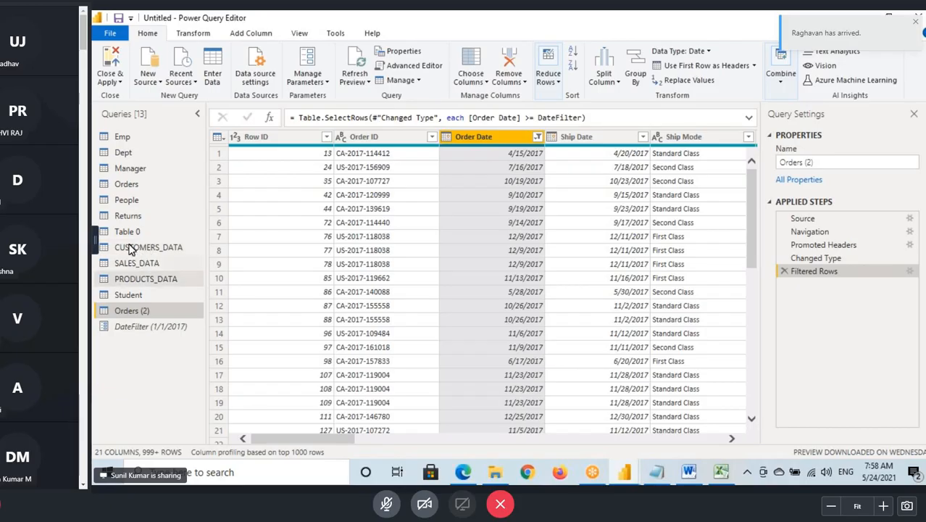
- Check the Order Date column and filter formula in the Orders and Orders (2) queries
left_click(132, 185)
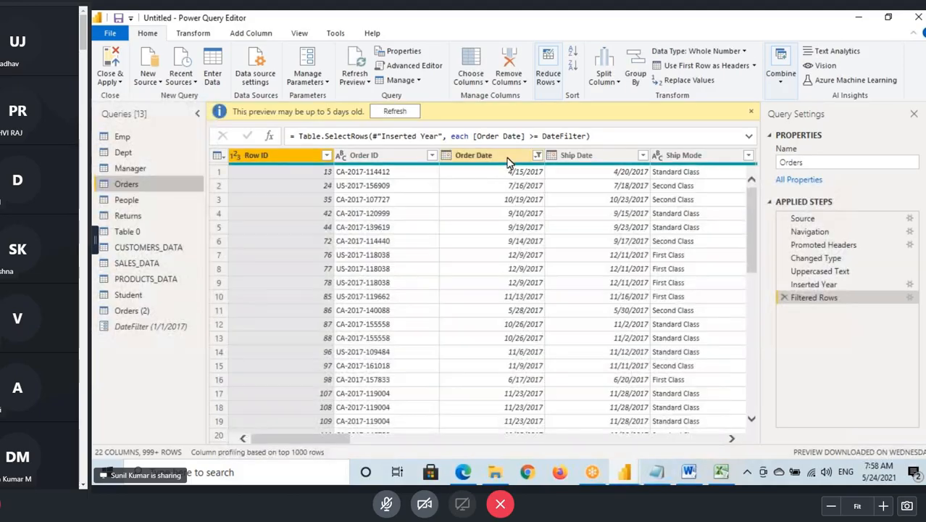
left_click(507, 159)
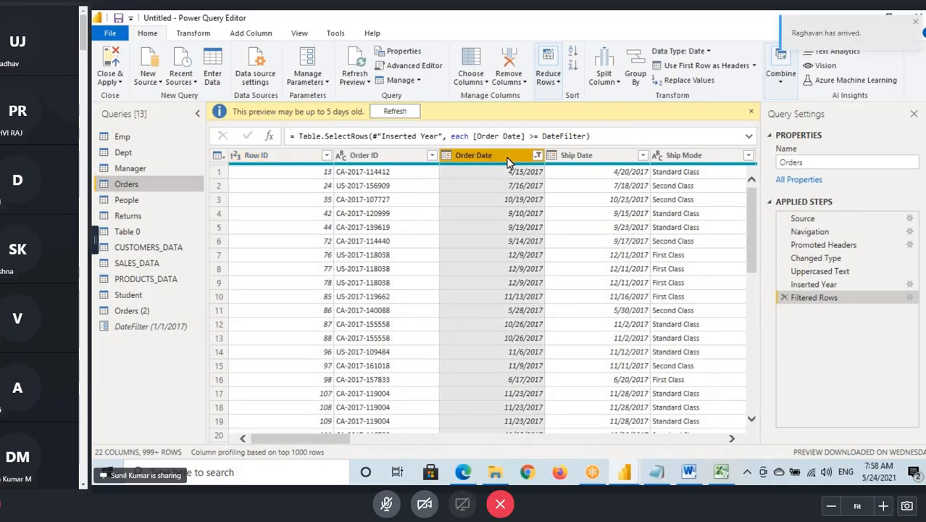
left_click(131, 311)
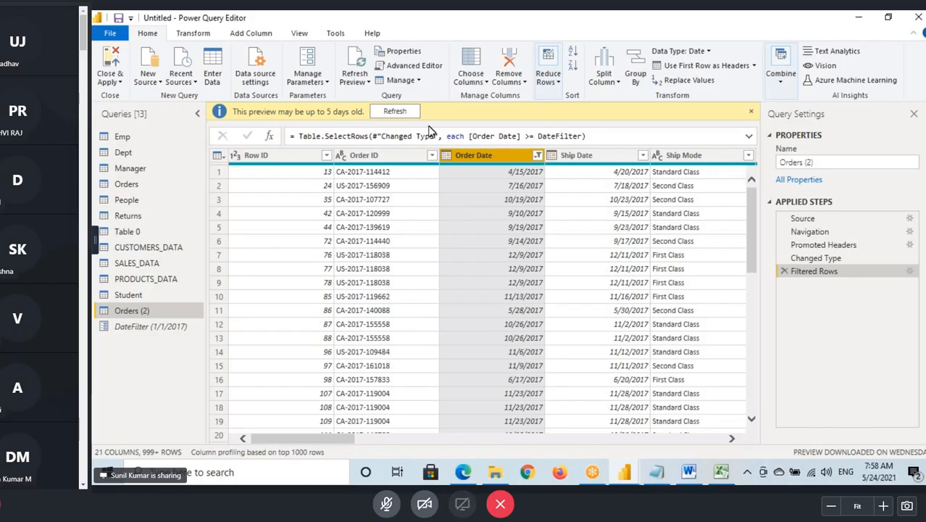
- Edit the DateFilter parameter, setting its current value to 1/1/2015
left_click(142, 332)
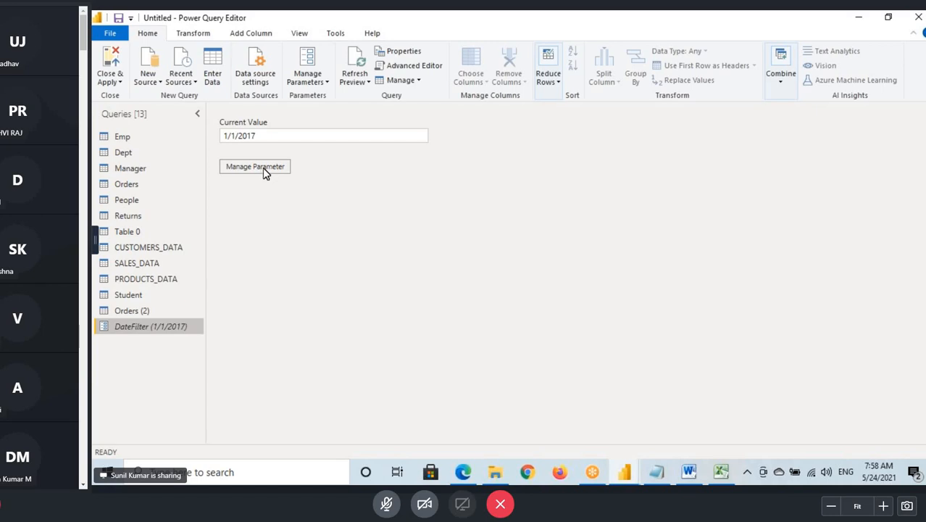
left_click(308, 78)
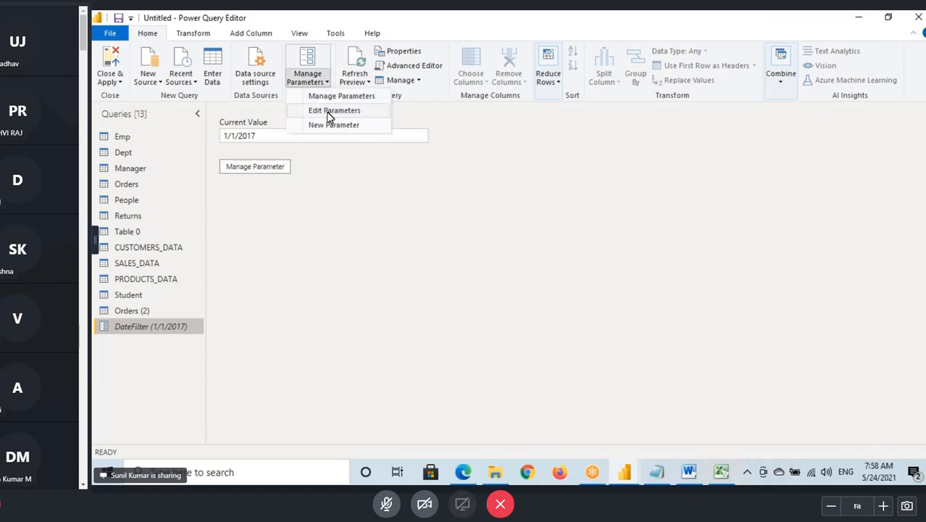
left_click(328, 111)
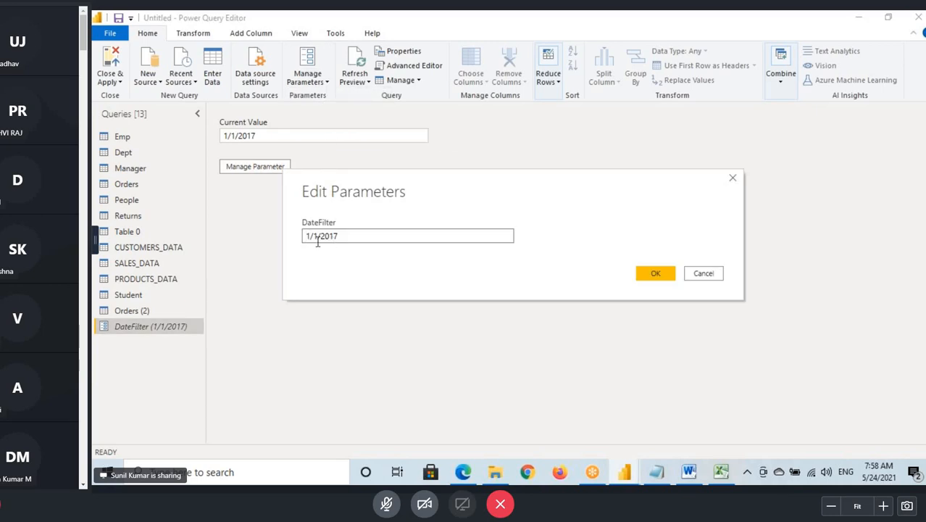
left_click_drag(305, 236, 352, 240)
left_click(334, 237)
left_click(353, 237)
type("5")
left_click(656, 274)
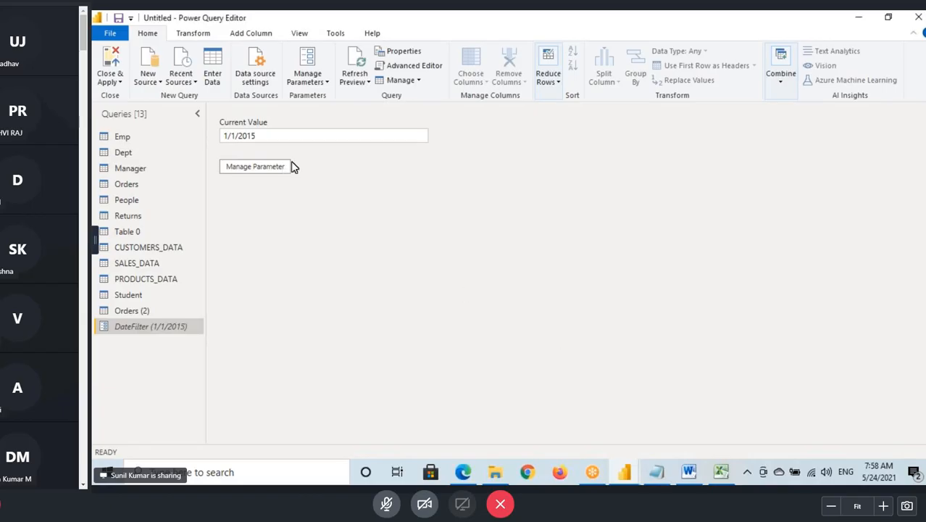
left_click_drag(224, 137, 257, 138)
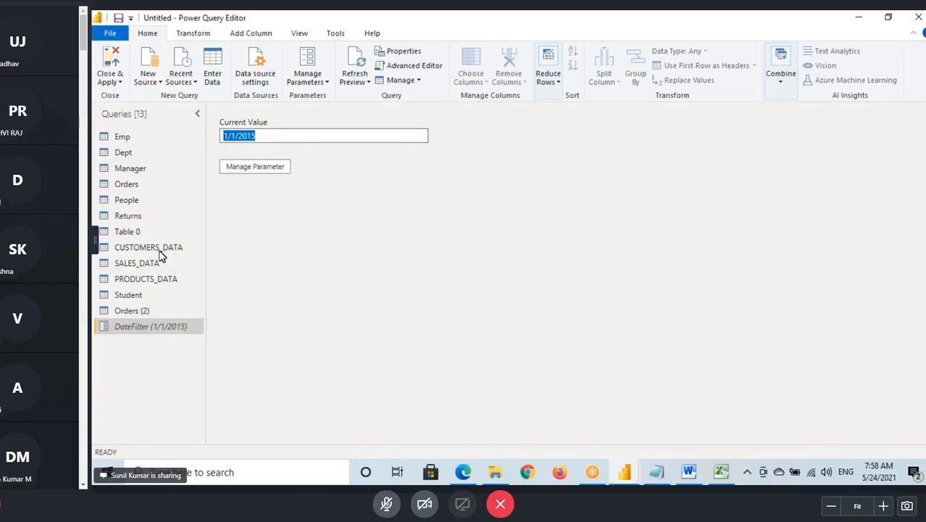
- Examine which order dates remain in the Orders and Orders (2) queries with the 1/1/2015 parameter value
left_click(126, 184)
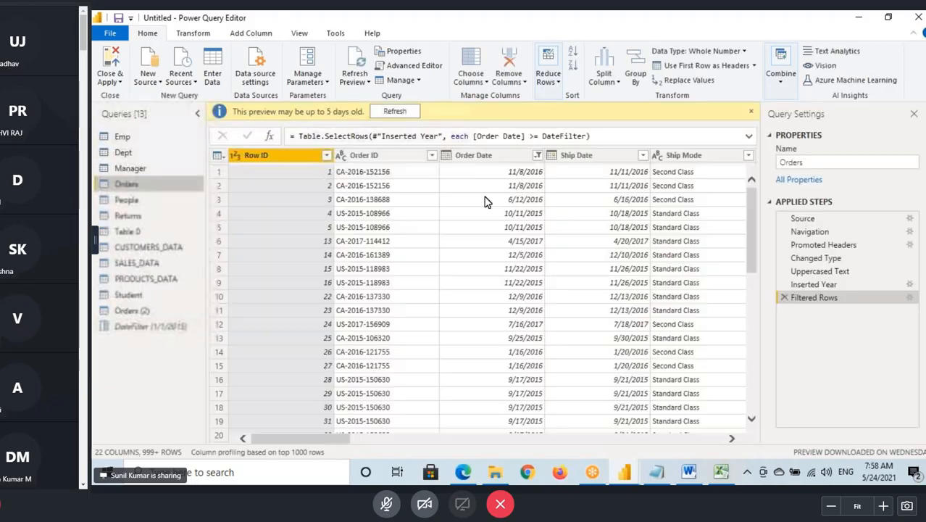
left_click(512, 159)
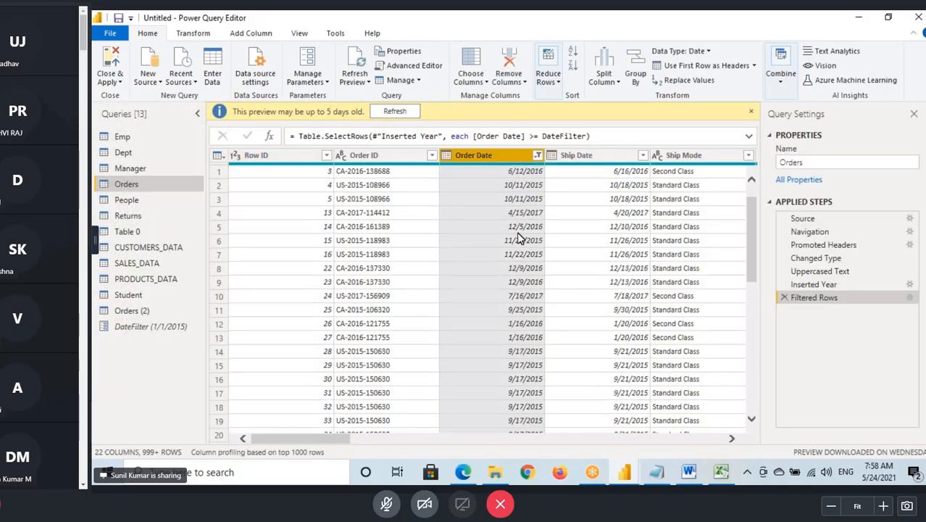
scroll(518, 240, "down", 3)
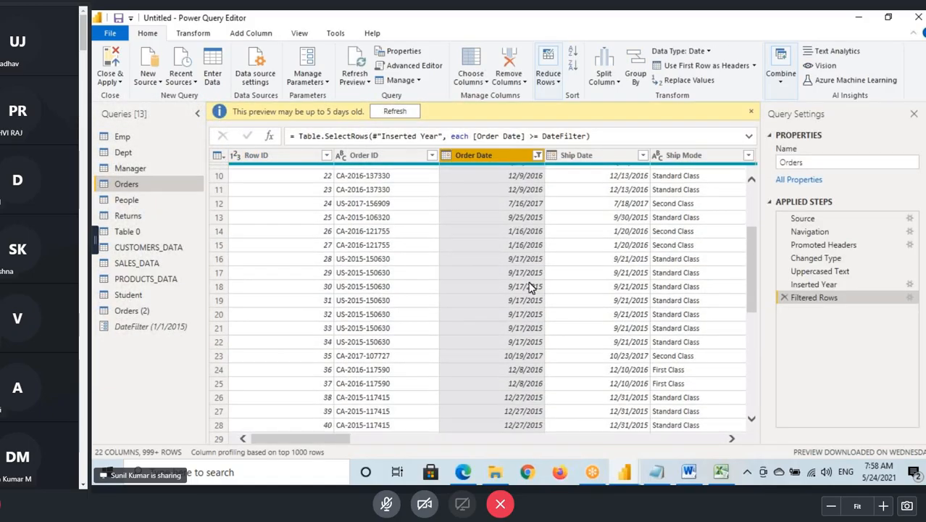
left_click(143, 312)
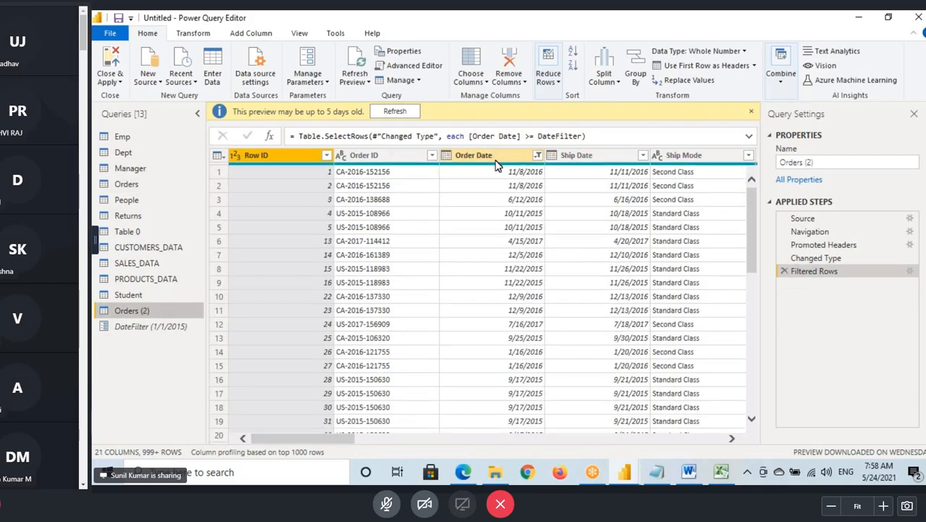
left_click(496, 215)
scroll(498, 225, "down", 8)
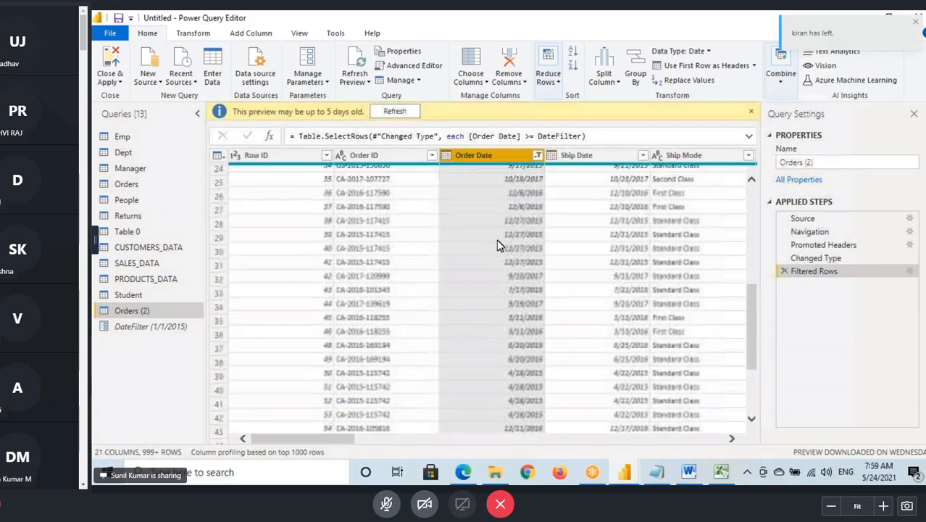
scroll(512, 273, "up", 7)
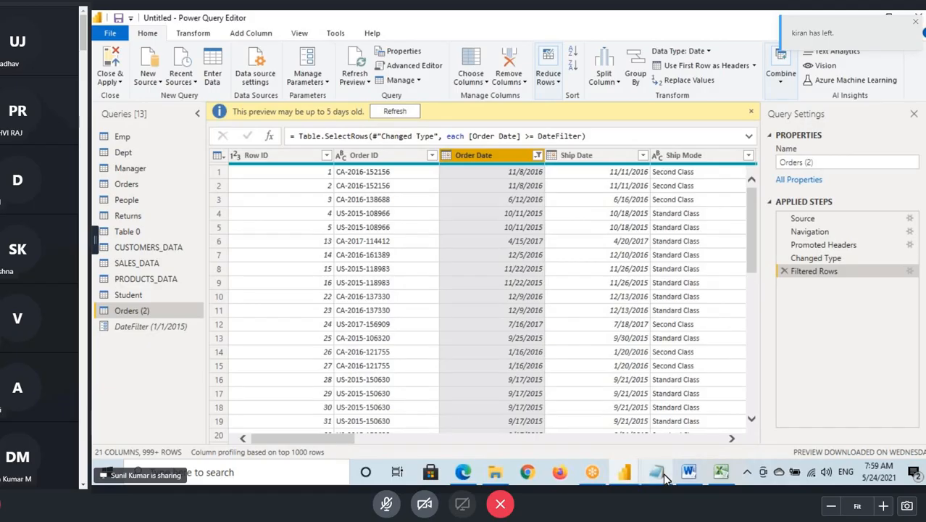
- Switch to the Notepad notes and review the Manage Parameters explanation about conditions that change in future
left_click(655, 475)
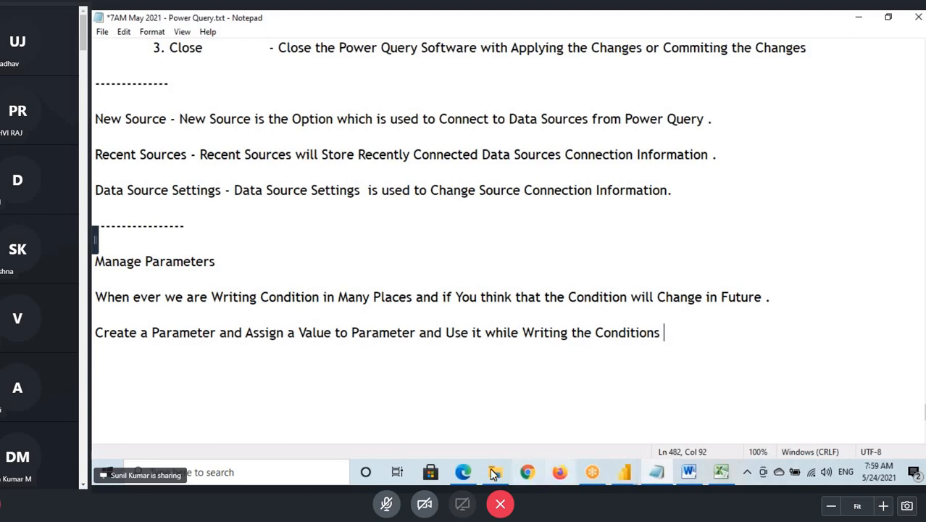
left_click_drag(478, 307, 515, 303)
left_click(621, 294)
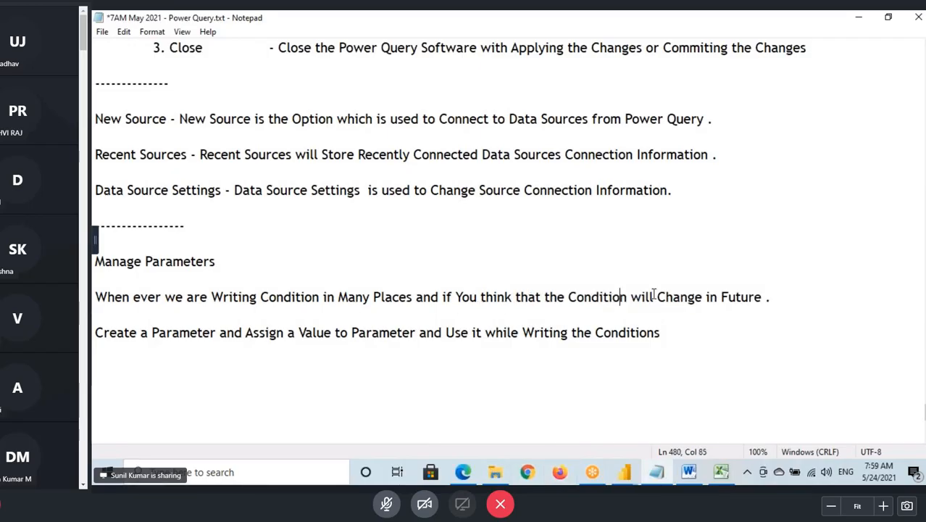
left_click(653, 294)
left_click_drag(654, 295, 762, 297)
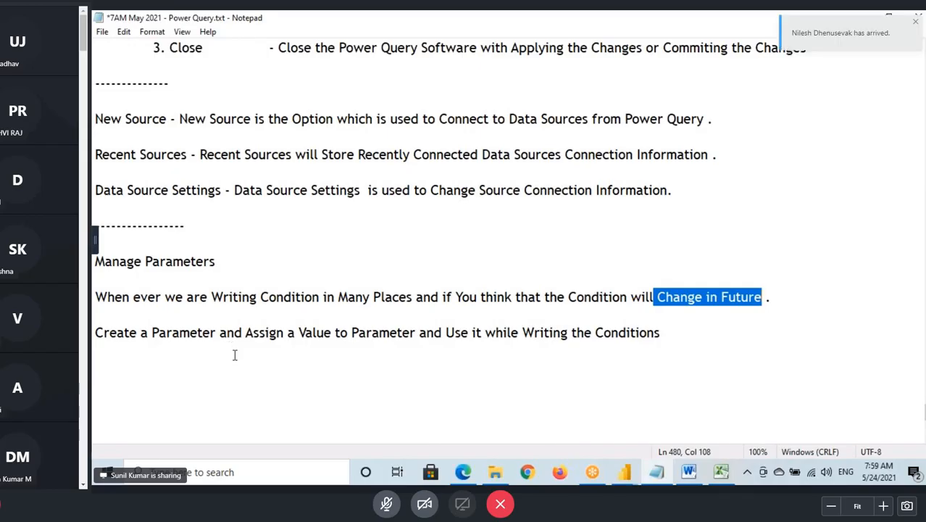
left_click(349, 298)
left_click(507, 328)
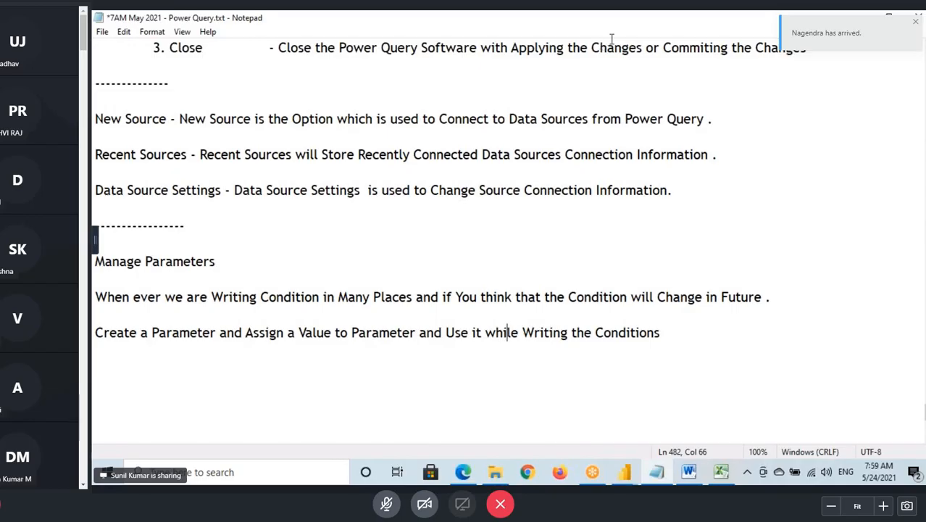
- Return to Power Query Editor and set the DateFilter parameter's value to 1/1/2014
left_click(625, 472)
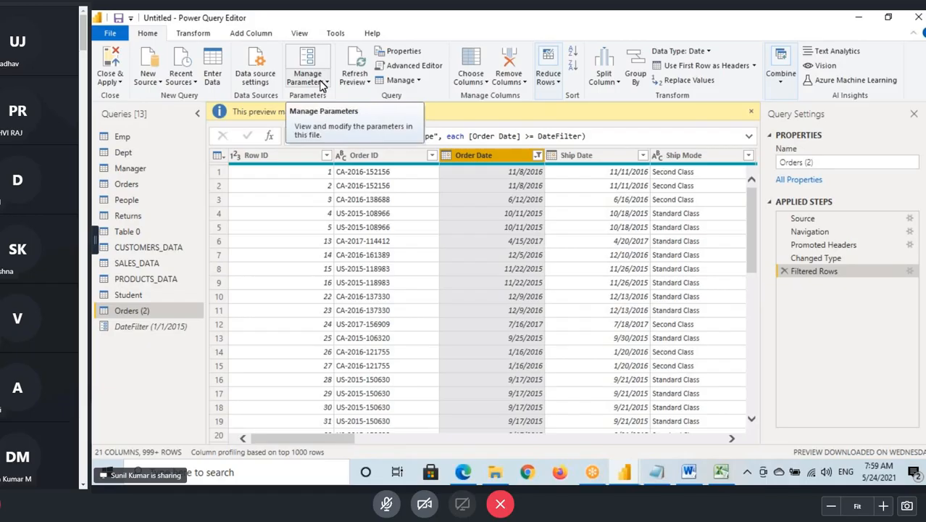
left_click(323, 85)
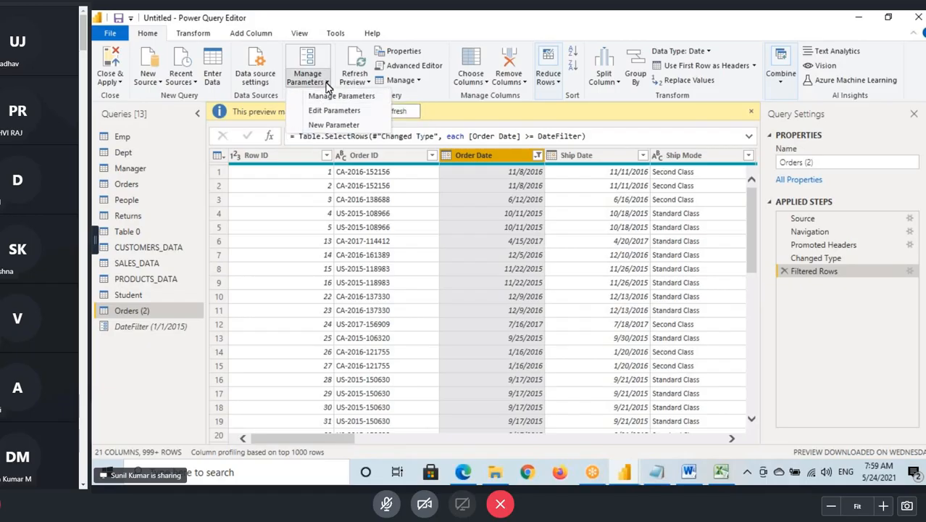
left_click(329, 114)
left_click(338, 237)
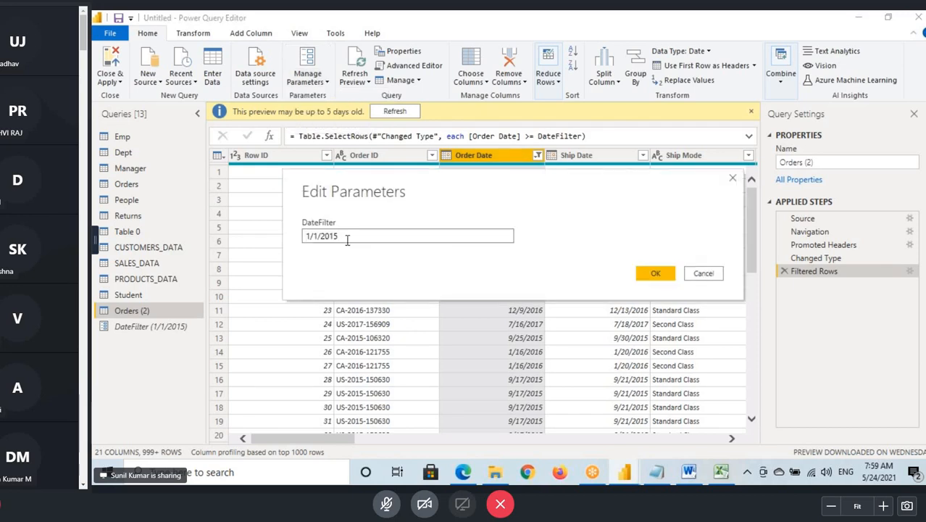
type("\\")
key("BackSpace")
key("BackSpace")
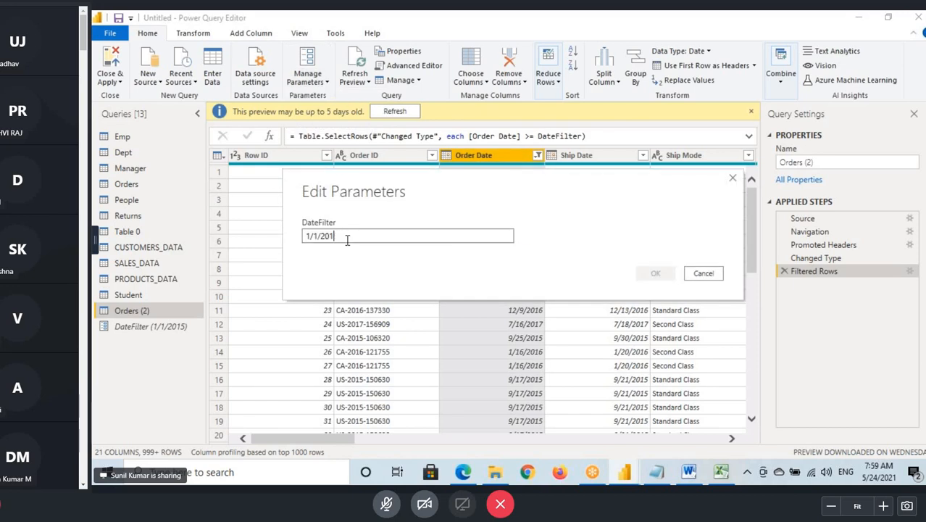
type("4")
left_click(657, 273)
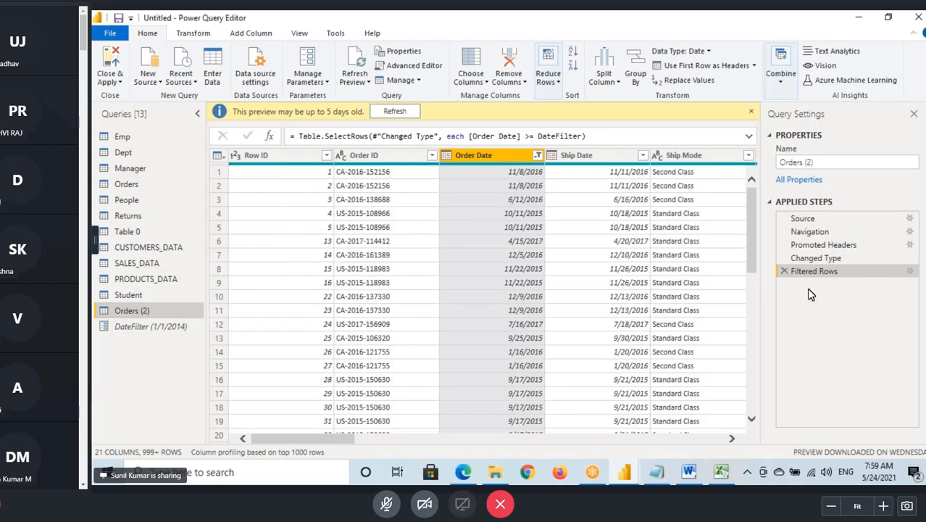
- Inspect the Order Date filter formula and compare the rows in Orders and Orders (2) under the 1/1/2014 value
left_click_drag(382, 135, 578, 136)
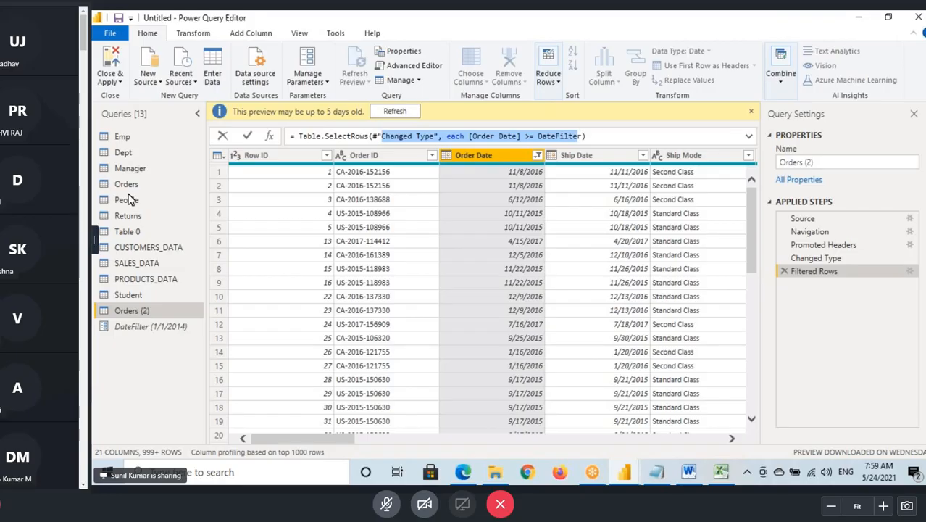
left_click(130, 187)
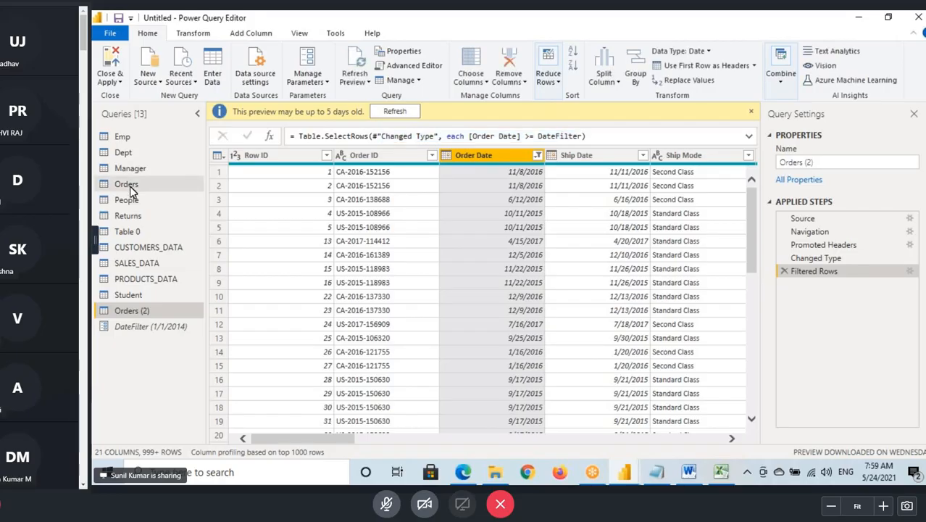
left_click(131, 184)
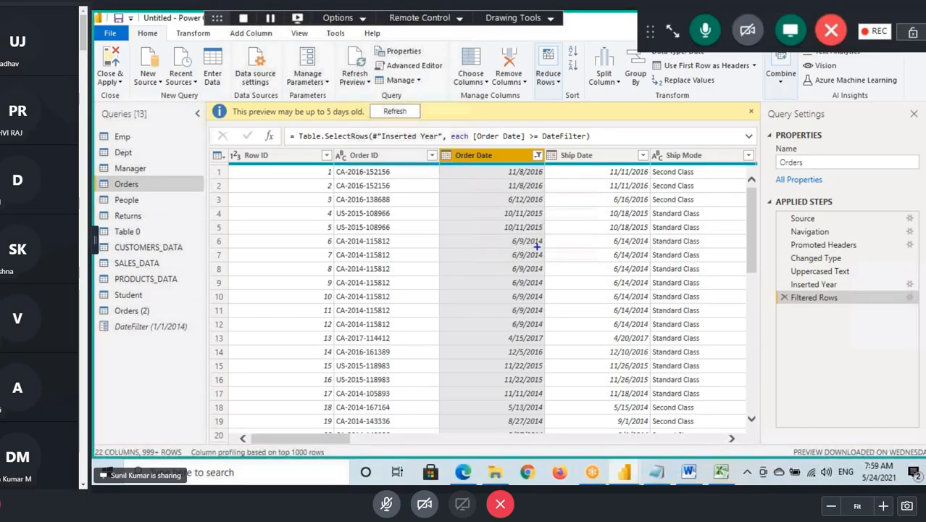
left_click(135, 311)
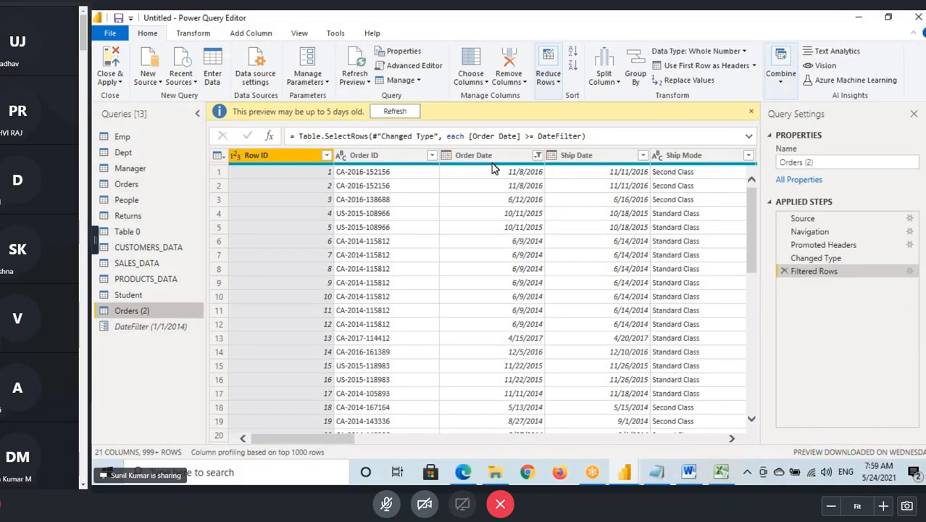
- Review the DateFilter parameter's Suggested Values choices in Manage Parameters and select Any value
left_click(492, 160)
scroll(541, 205, "down", 3)
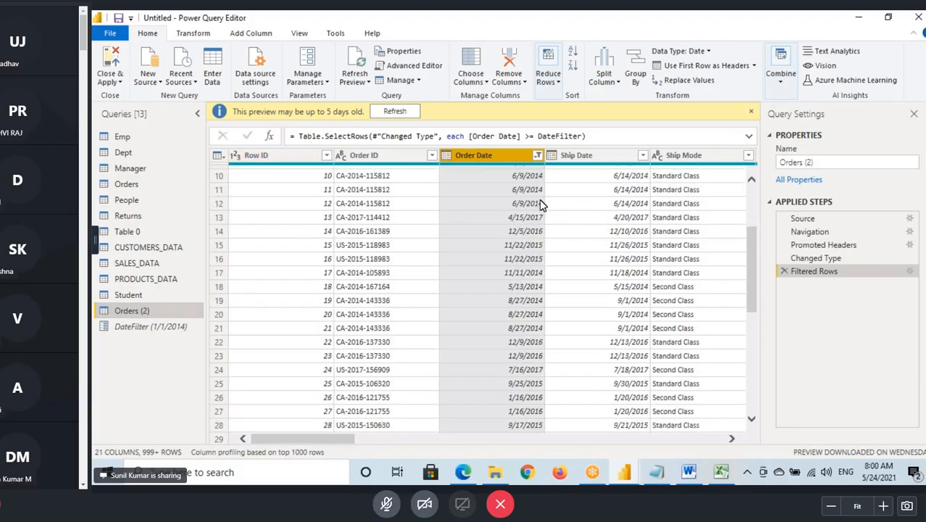
left_click(321, 85)
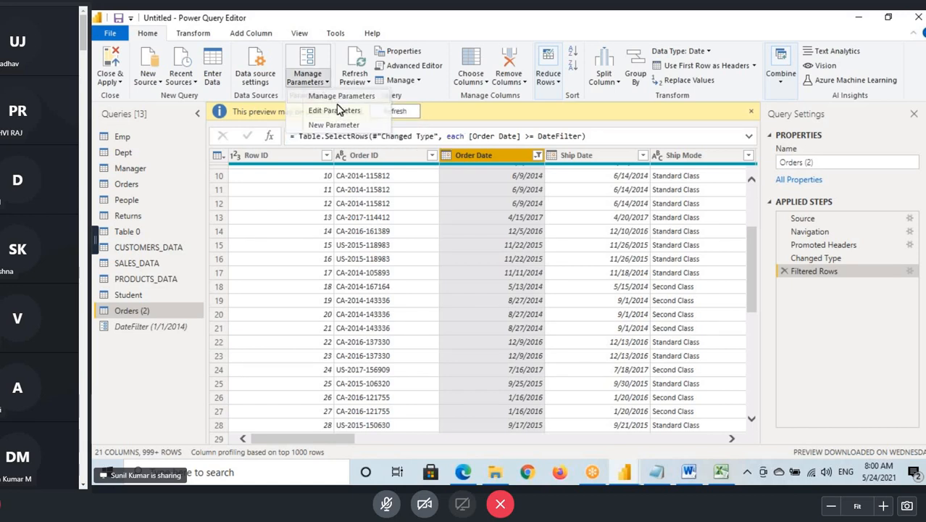
left_click(332, 111)
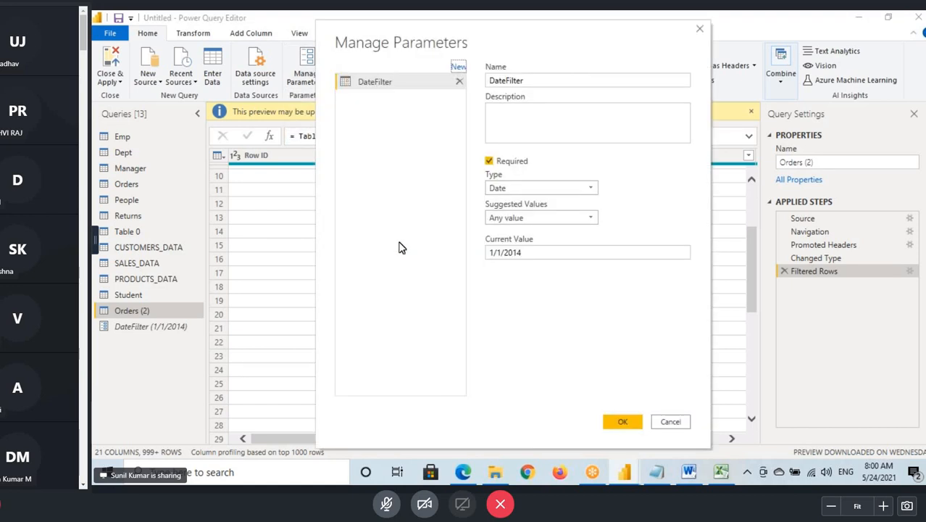
left_click(543, 218)
mouse_move(487, 226)
left_mouse_down()
mouse_move(534, 238)
mouse_move(519, 249)
mouse_move(539, 251)
mouse_move(527, 267)
left_mouse_up()
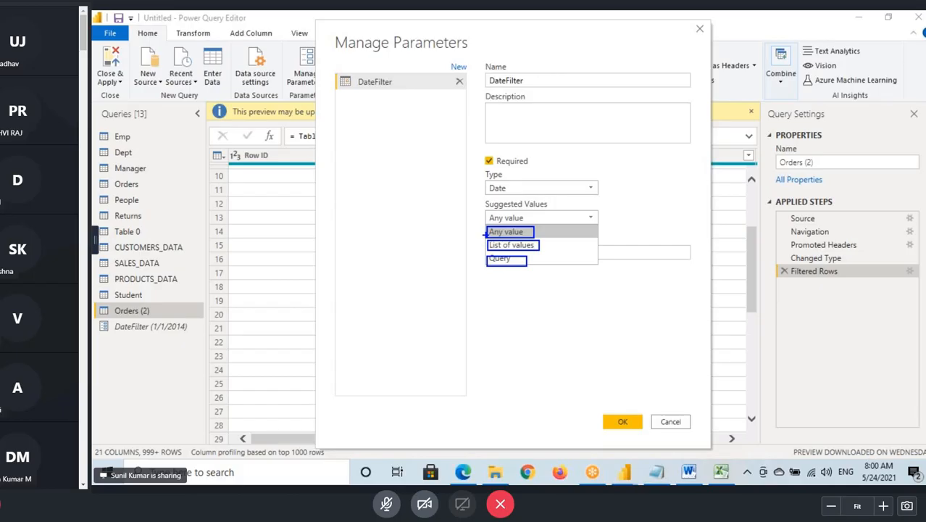
left_click_drag(448, 244, 486, 234)
mouse_move(448, 245)
left_mouse_down()
mouse_move(486, 246)
mouse_move(486, 264)
mouse_move(454, 244)
left_mouse_up()
left_click(516, 232)
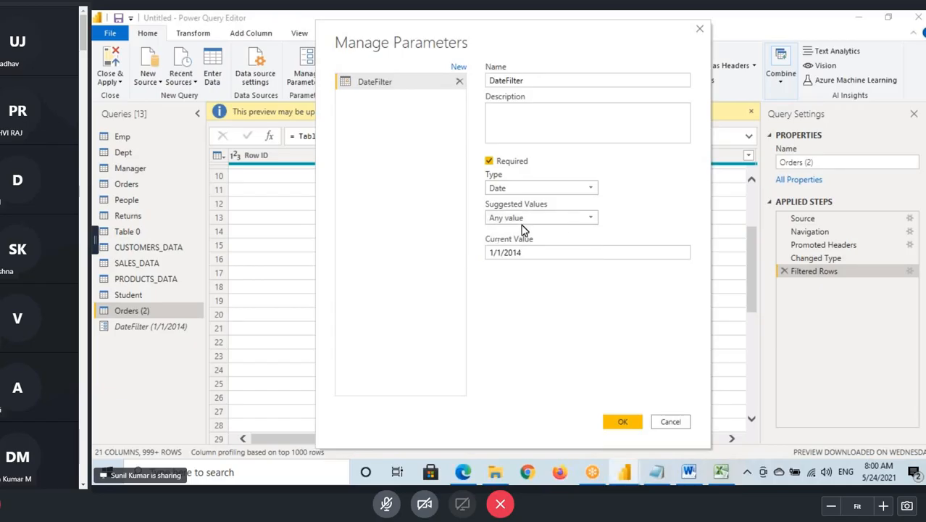
key("Escape")
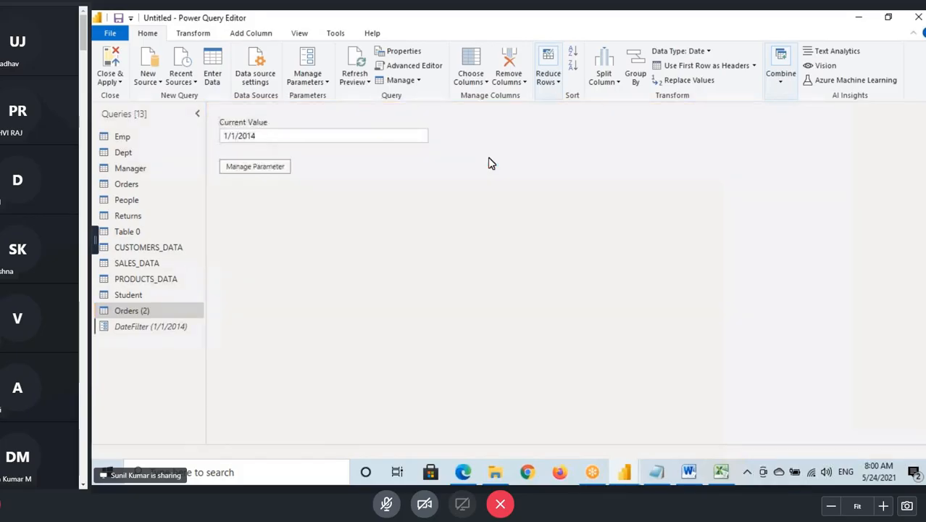
- Display the Emp query's data
left_click(124, 137)
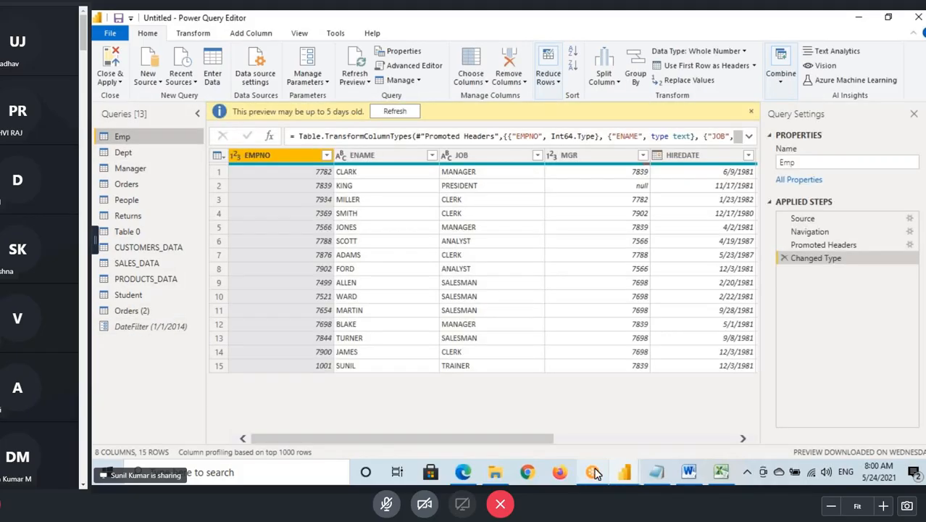